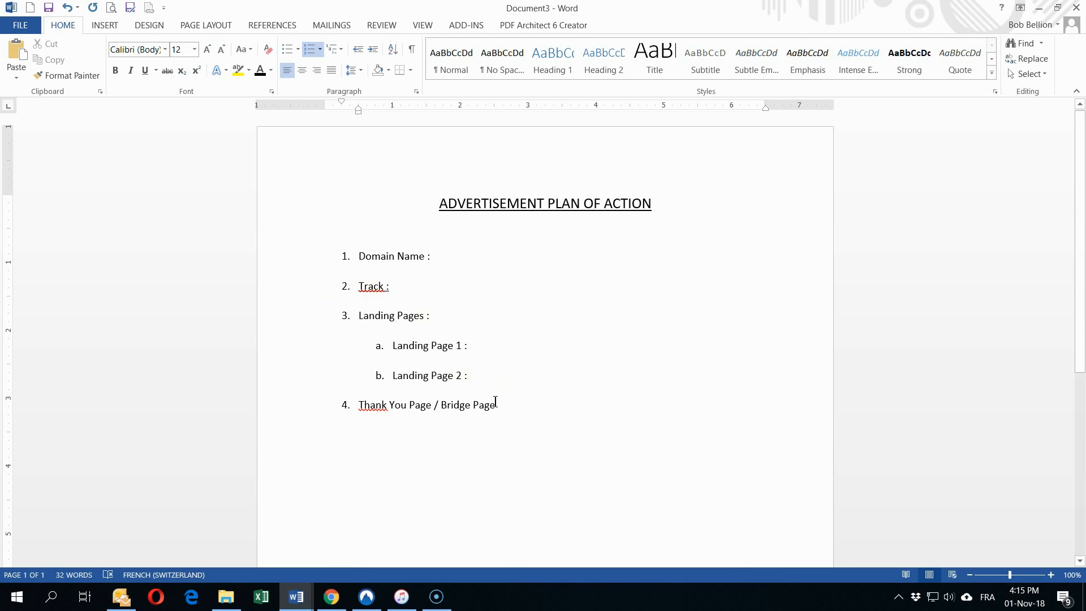
Step: Add Sales Page as the fifth numbered item of the plan list
left_click_drag(508, 403, 339, 417)
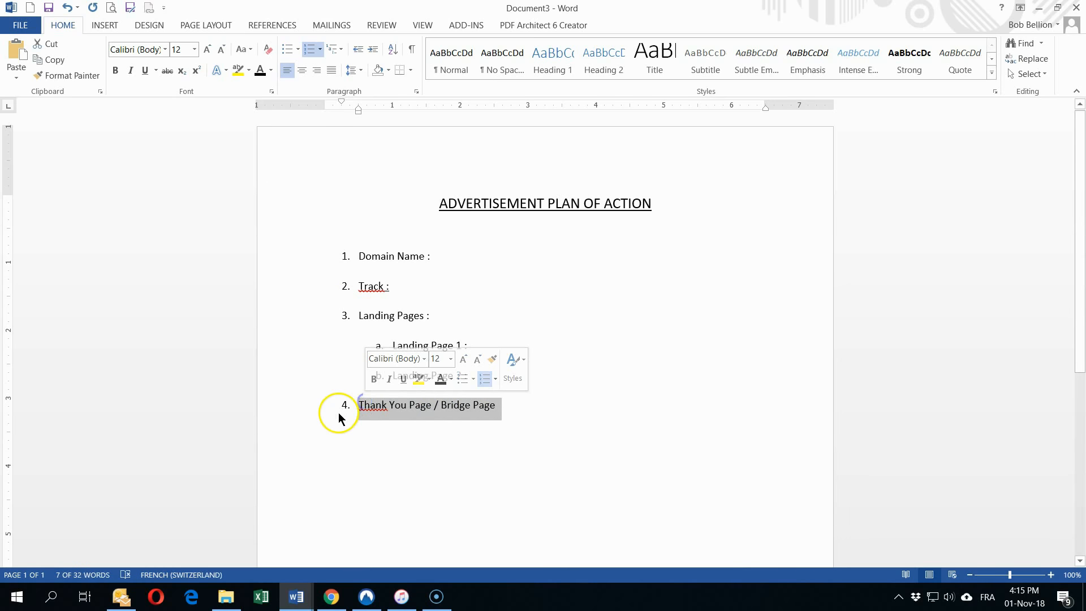
left_click(400, 405)
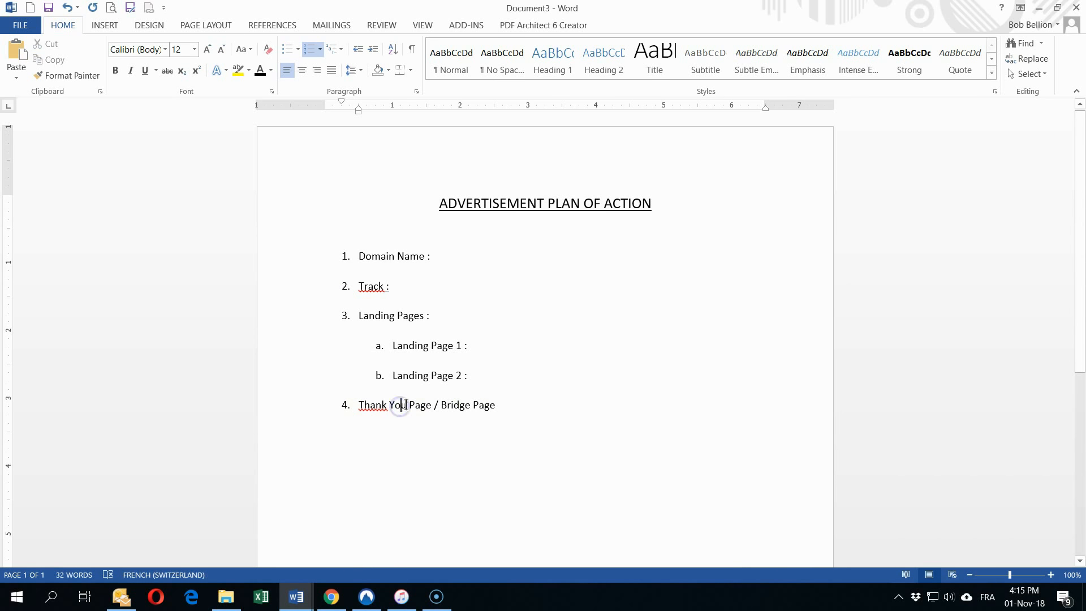
left_click(481, 376)
left_click(509, 407)
key("Return")
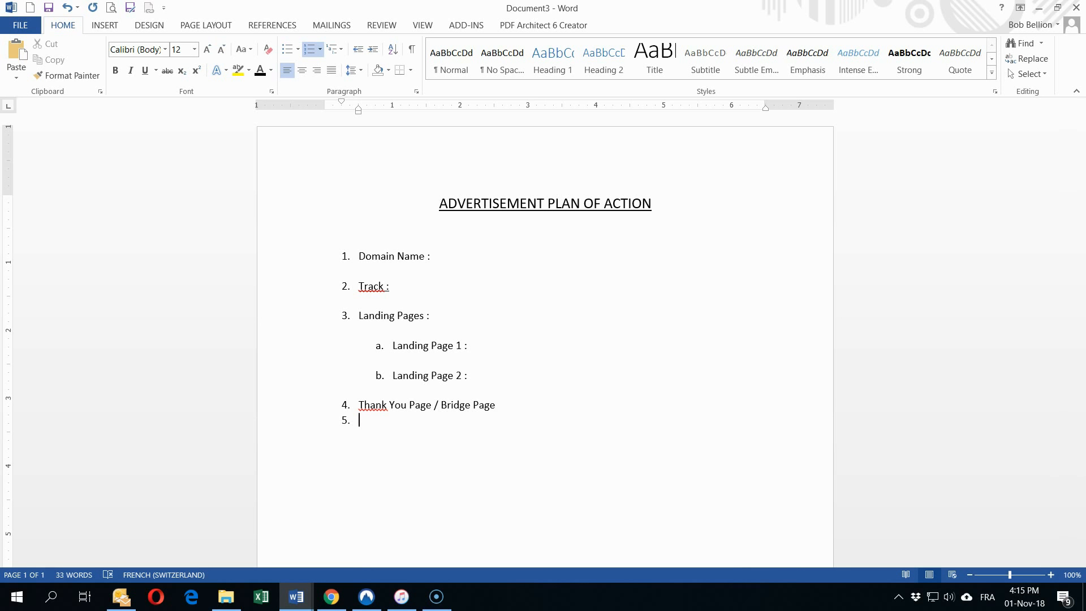
left_click(345, 420)
key("Up")
key("End")
key("Return")
key("BackSpace")
type("Sales Page")
Step: Turn a row of hyphens below the list into a horizontal divider line
key("Return")
key("Return")
type("-----------------------------")
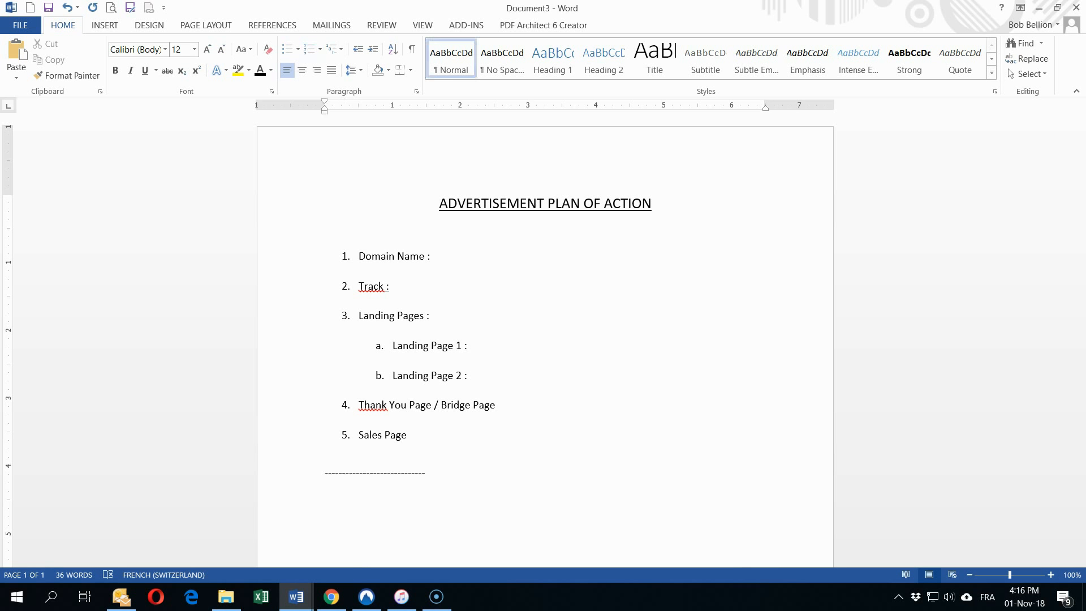
key("Return")
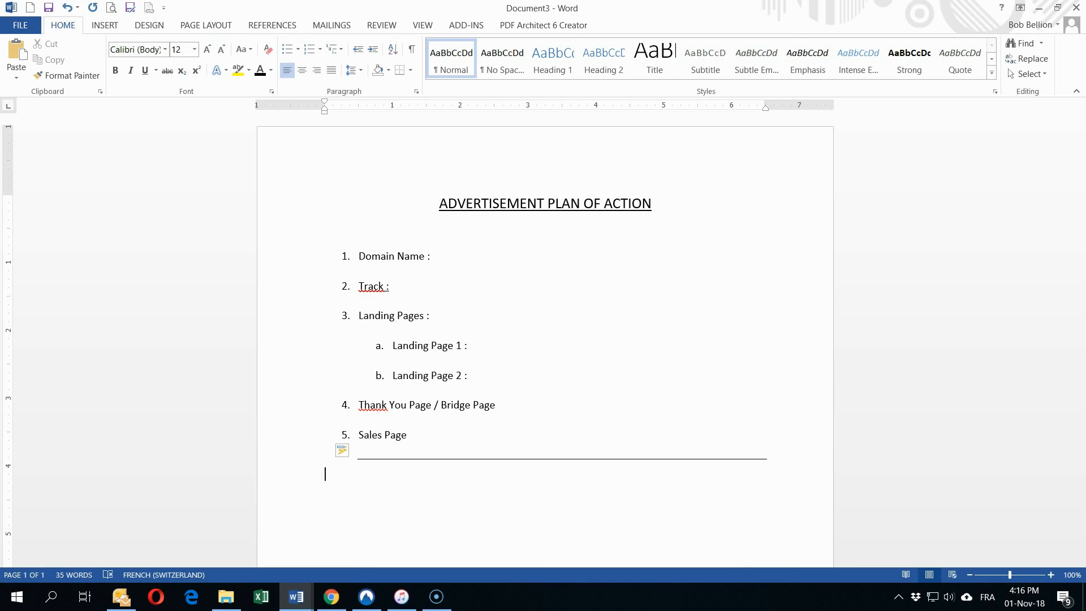
Step: Type a left-aligned SALES FUNNEL SETUP heading under the ADVERTISEMENT PLAN OF ACTION title
left_click(347, 234)
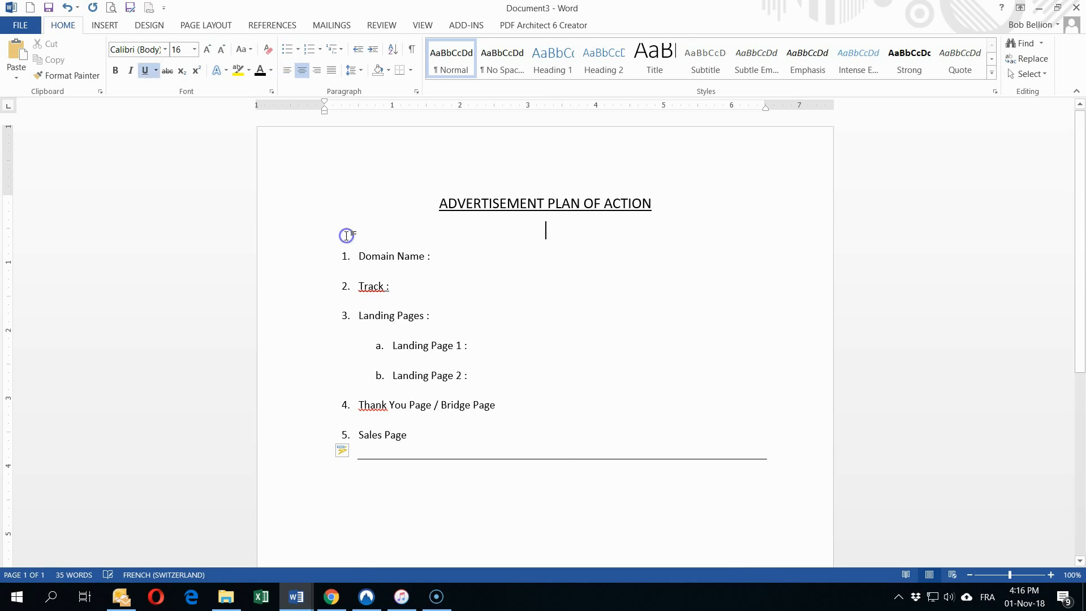
type("FUN")
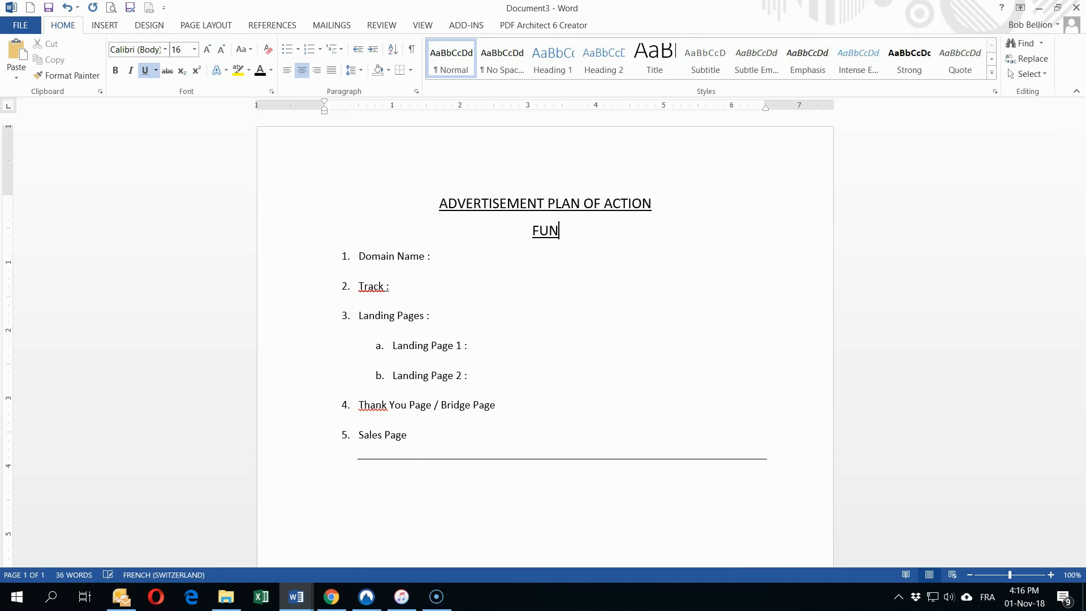
type("NEL SETU")
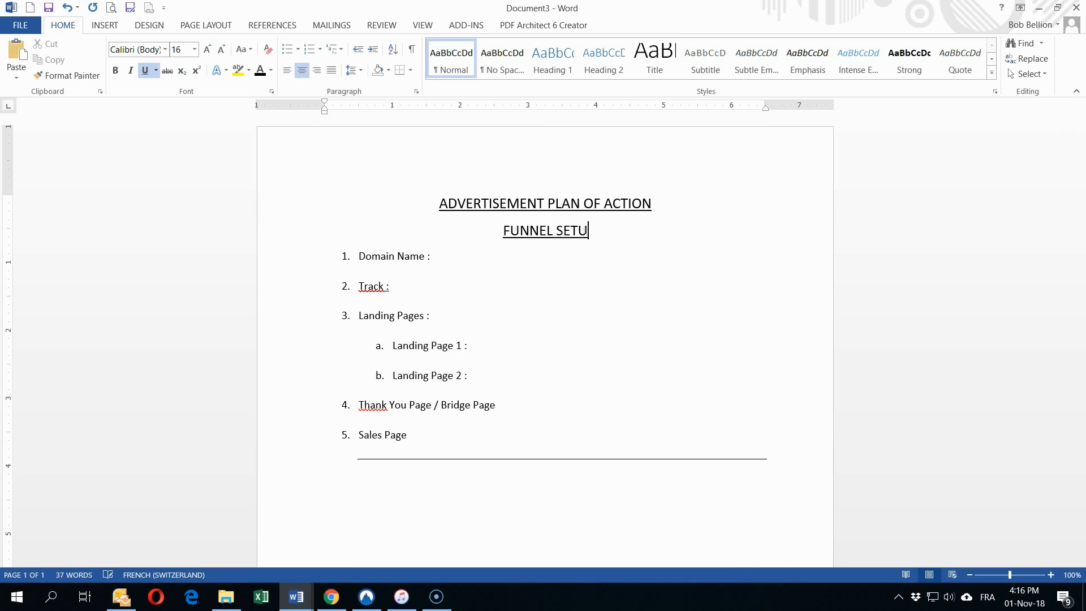
type("PSALES")
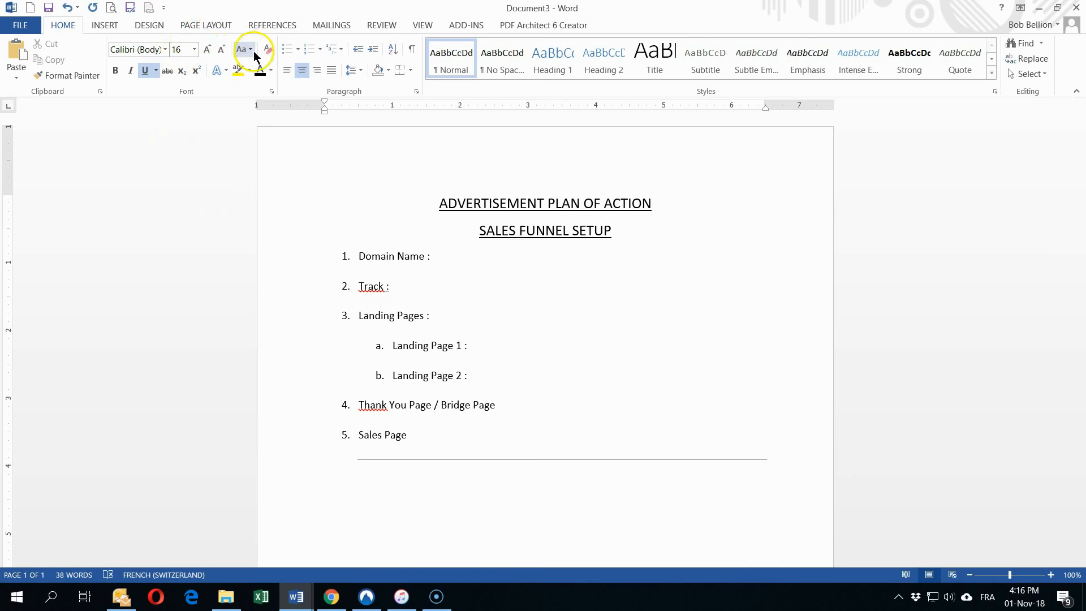
left_click(287, 72)
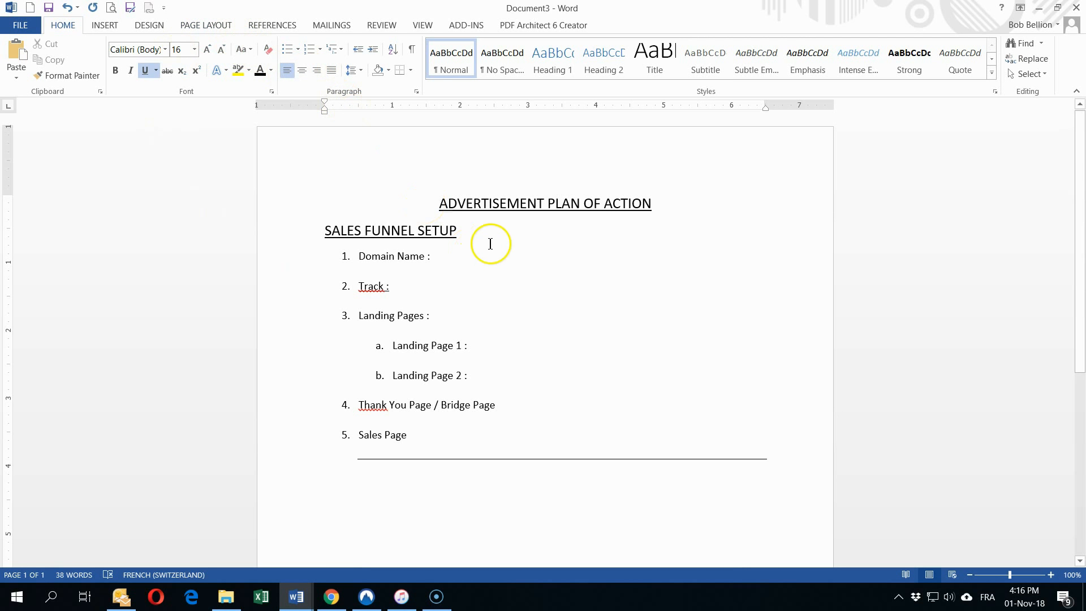
left_click(338, 493)
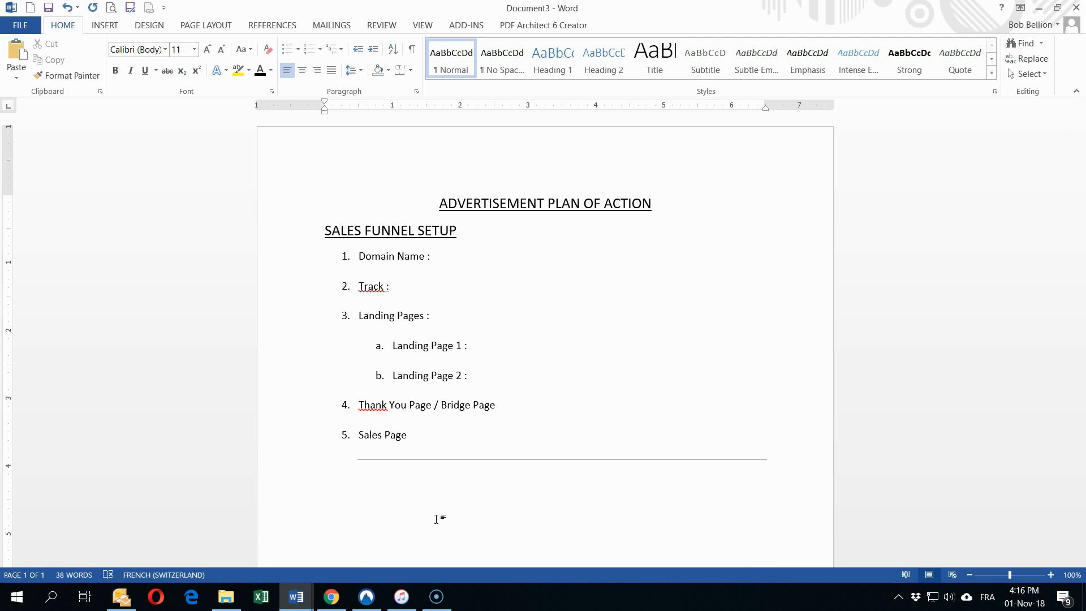
Step: Below the divider, list Head Line, Sub Headline, Ad Text, Call to Action, (Picture or Video)
type("Head Line")
key("Home")
type("1. ")
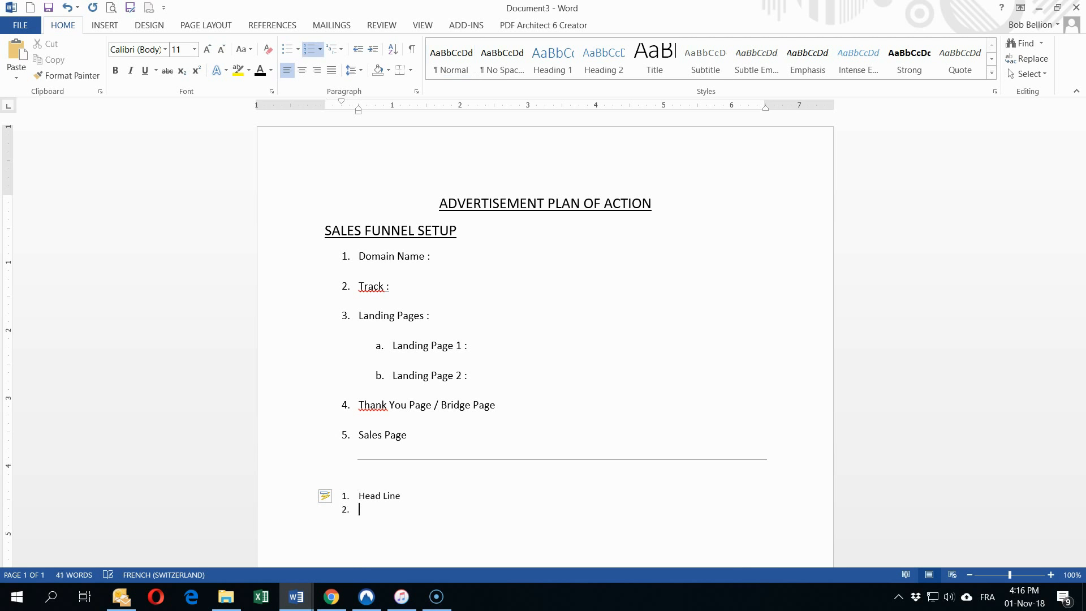
type("Sub Headline")
key("Return")
type("Ad Text")
key("Return")
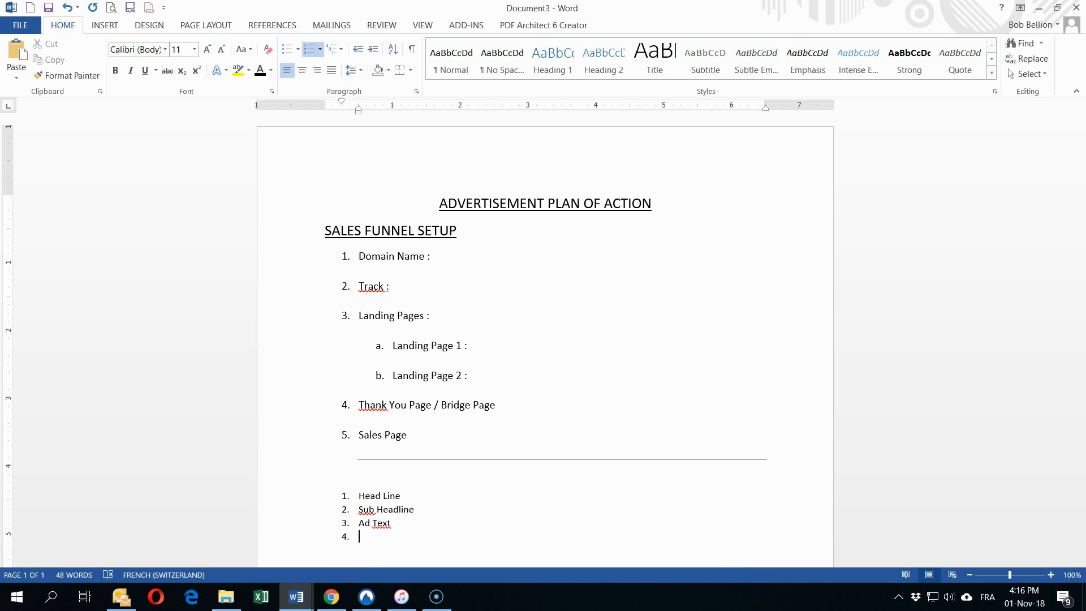
type("Call to A")
type("ction")
type("Picture ")
type("or Video ")
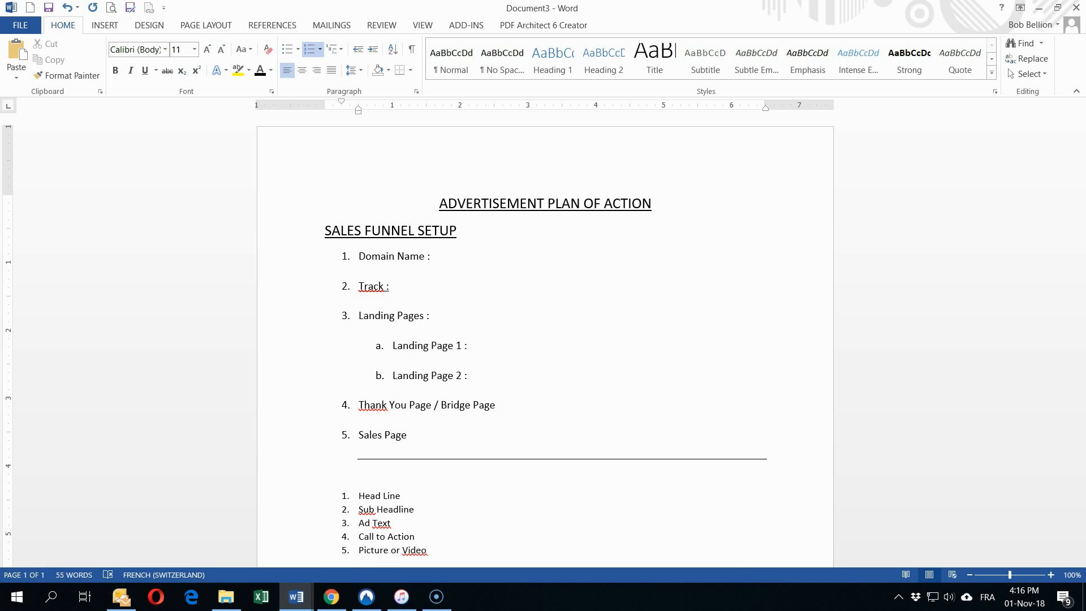
type(")")
type("(")
Step: Insert unnumbered blank lines after Head Line and Sub Headline
key("Return")
key("BackSpace")
key("Down")
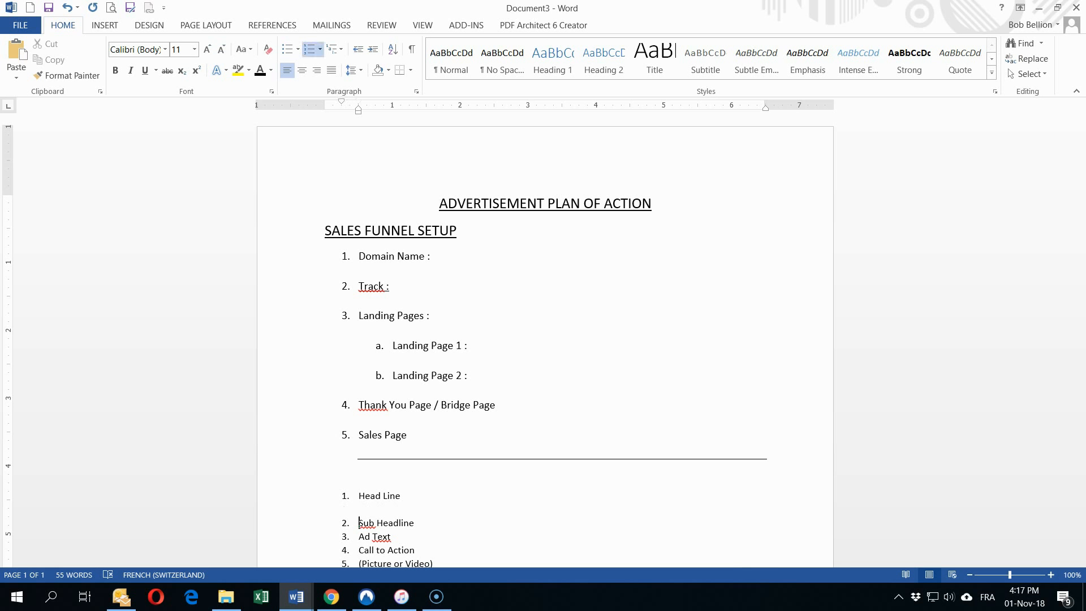
key("Return")
key("BackSpace")
key("BackSpace")
key("BackSpace")
key("Return")
key("Delete")
Step: Insert unnumbered blank lines before Call to Action and (Picture or Video)
key("Down")
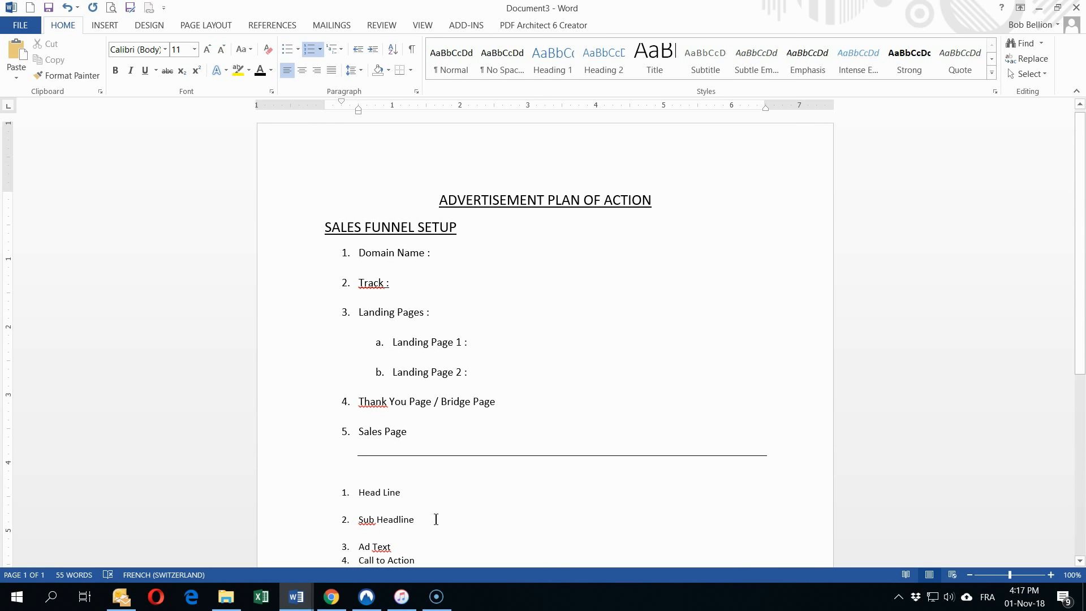
key("Return")
key("BackSpace")
key("Delete")
key("Down")
key("Return")
key("BackSpace")
key("BackSpace")
key("BackSpace")
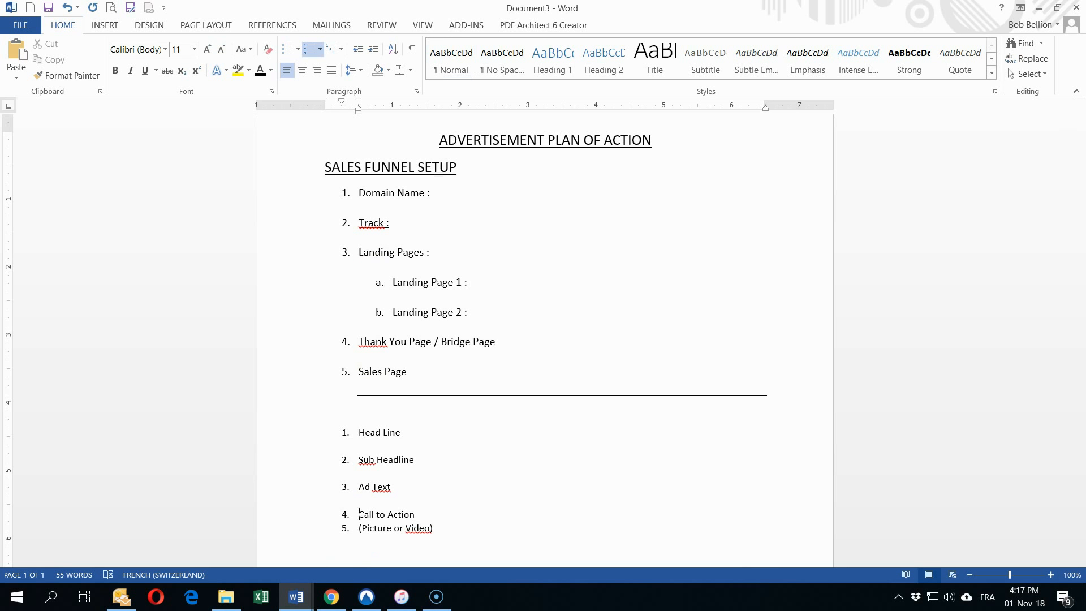
key("Return")
key("Return")
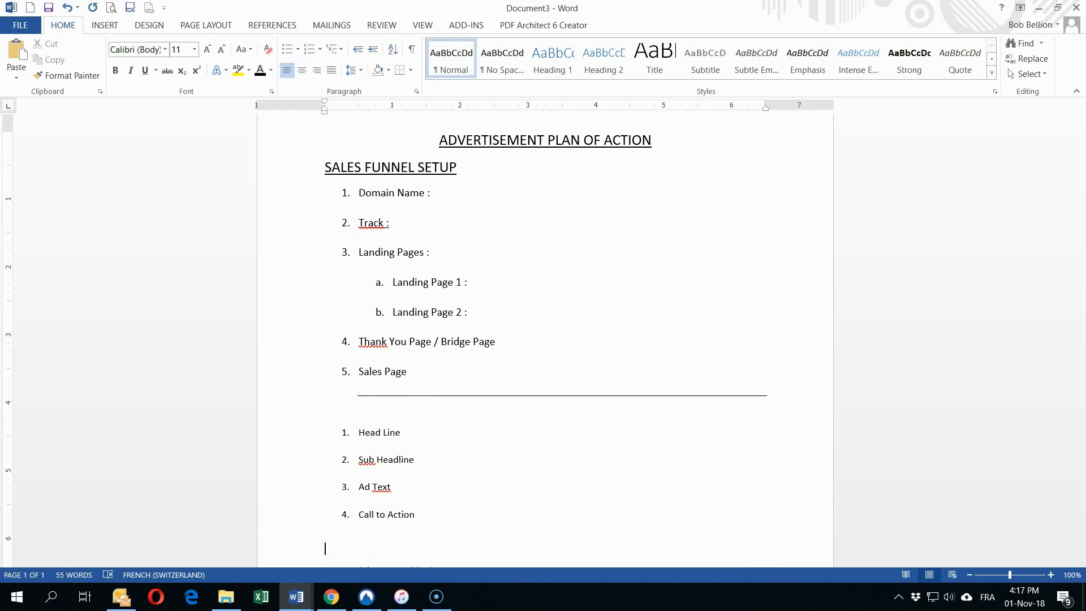
key("Delete")
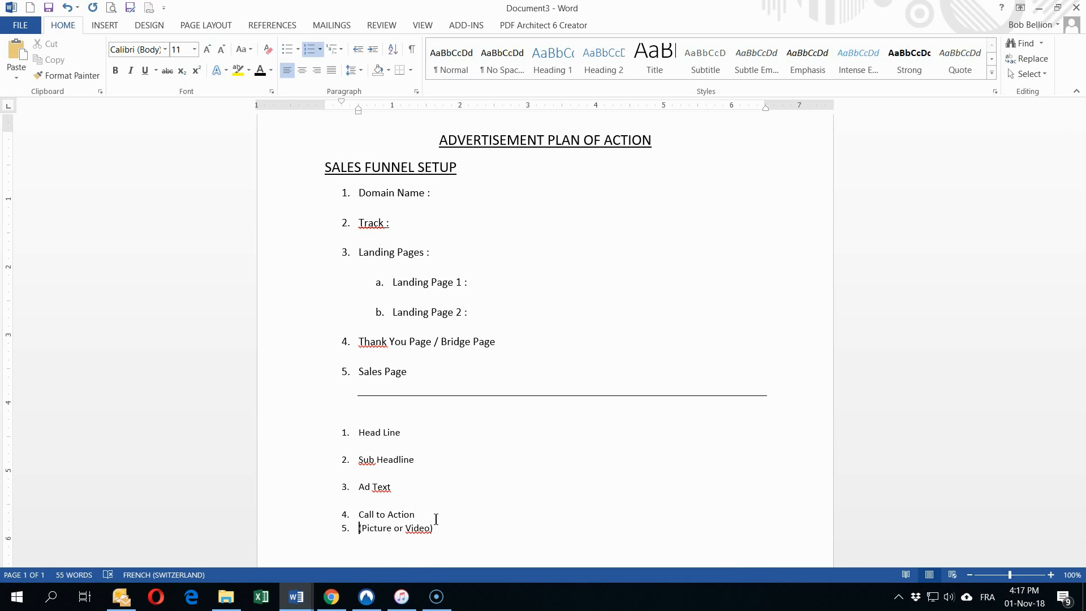
key("Return")
key("Up")
key("BackSpace")
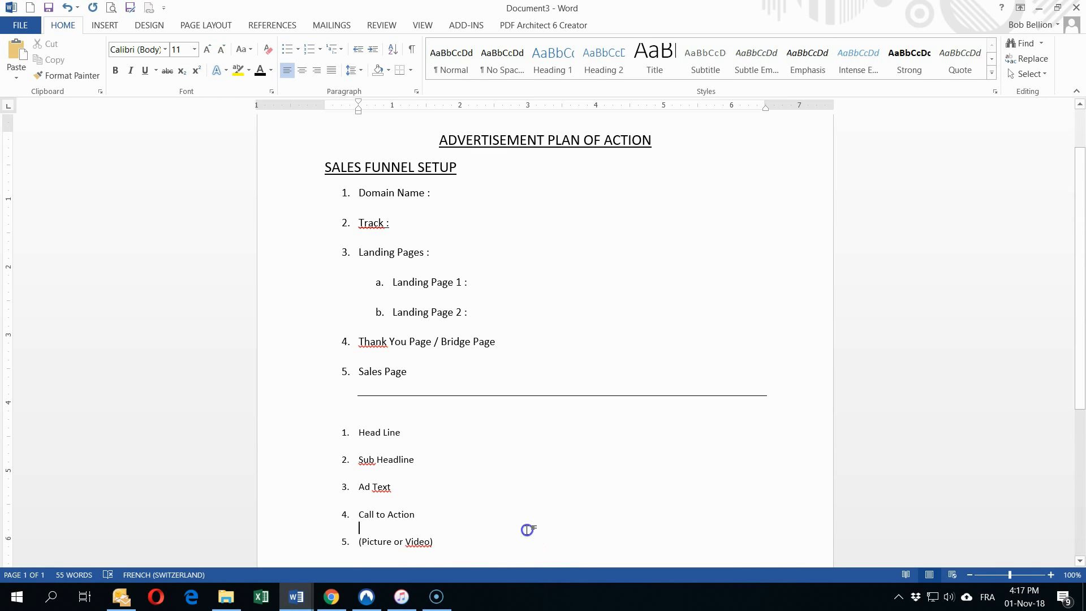
Step: Add Keywords and Geographical Target as items 6 and 7 of the ad list
scroll(430, 509, "down", 1)
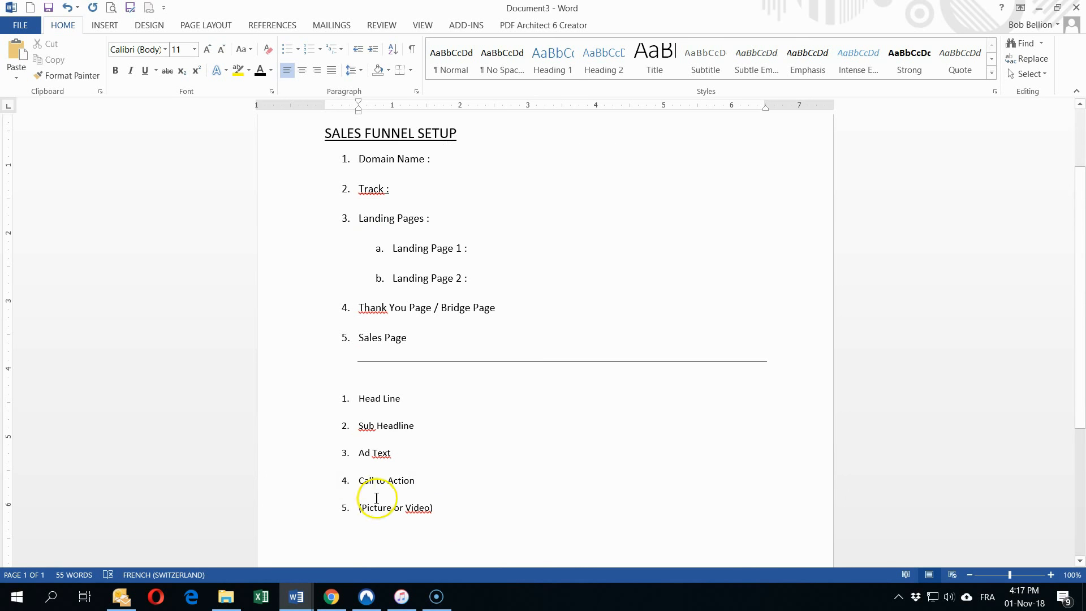
left_click(457, 515)
key("Return")
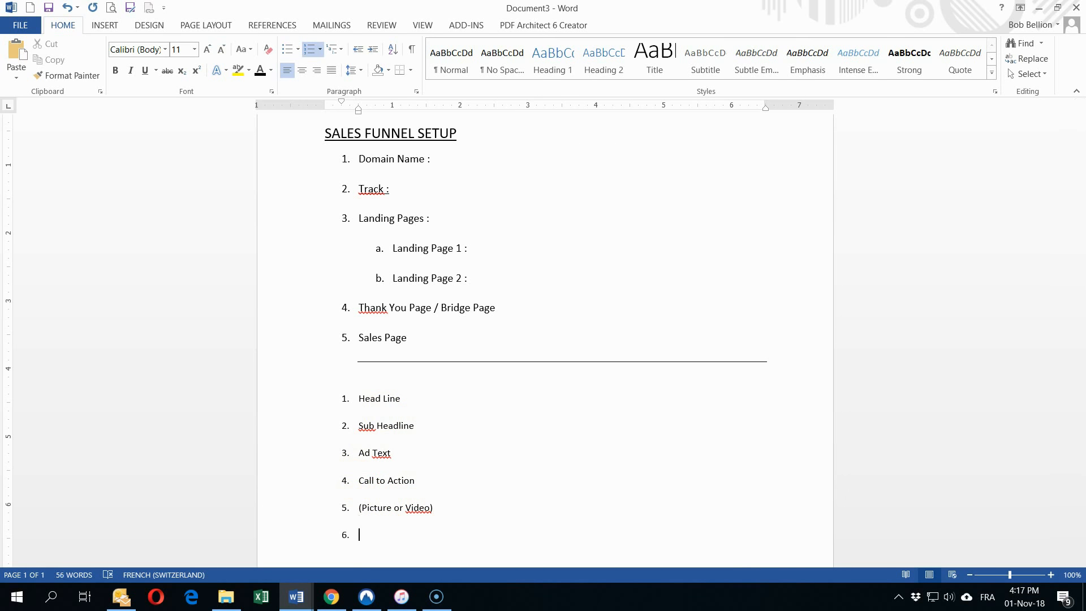
type("Keywords")
key("Return")
type("Geographical Target")
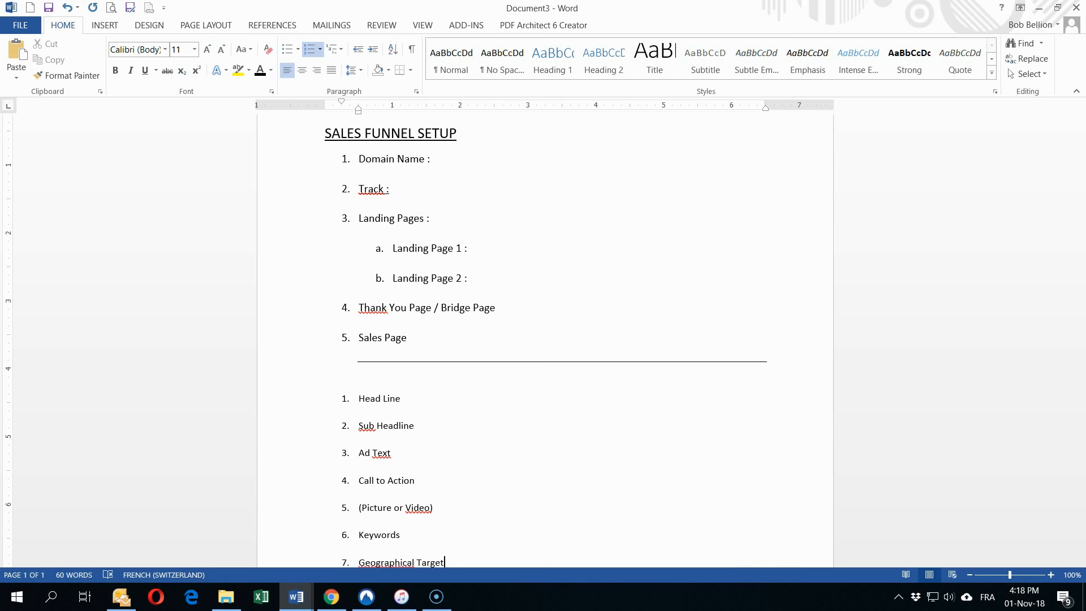
Step: Add a dash divider line below Geographical Target
left_click(487, 490)
scroll(485, 490, "down", 4)
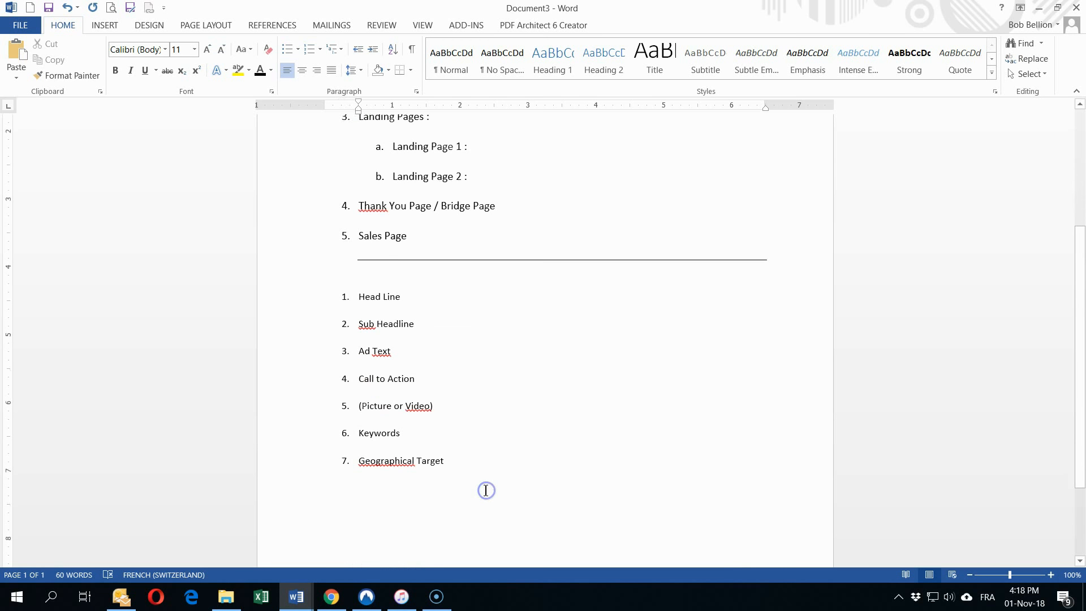
left_click(377, 486)
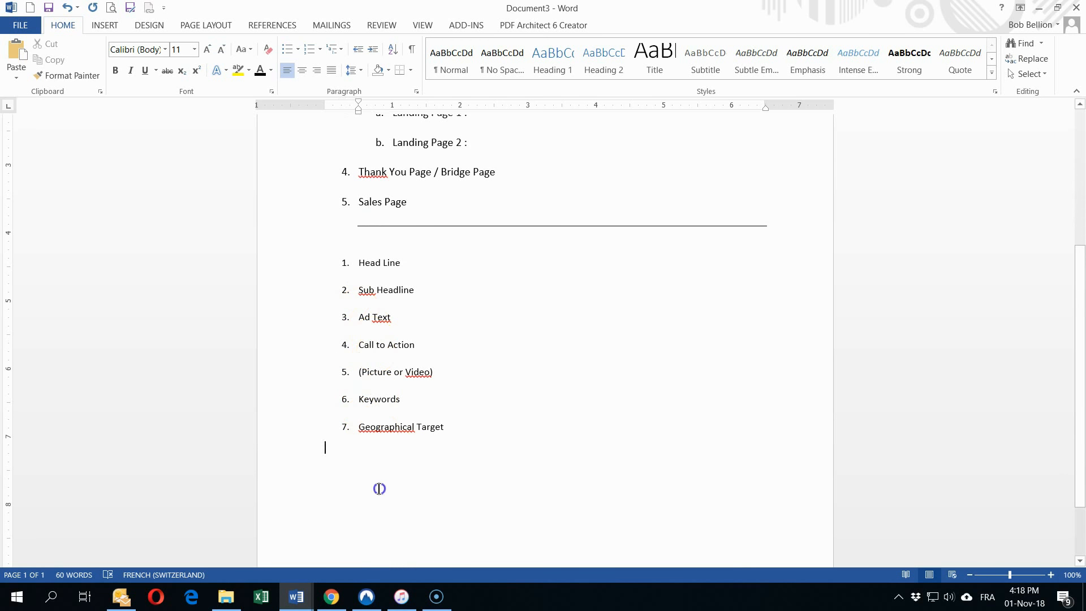
type("---")
key("Return")
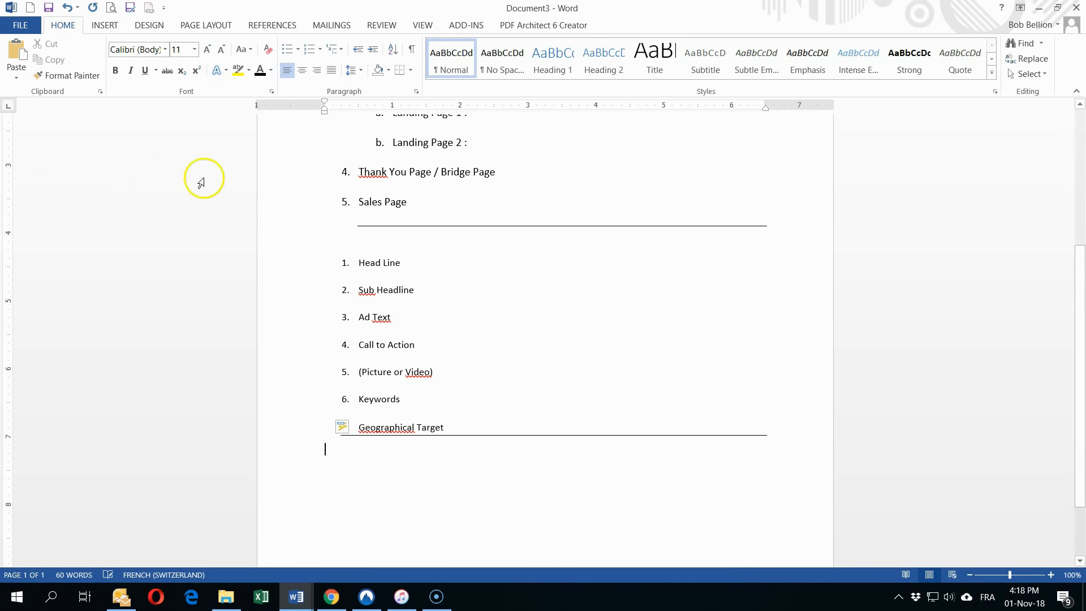
scroll(403, 286, "up", 4)
left_click(460, 160)
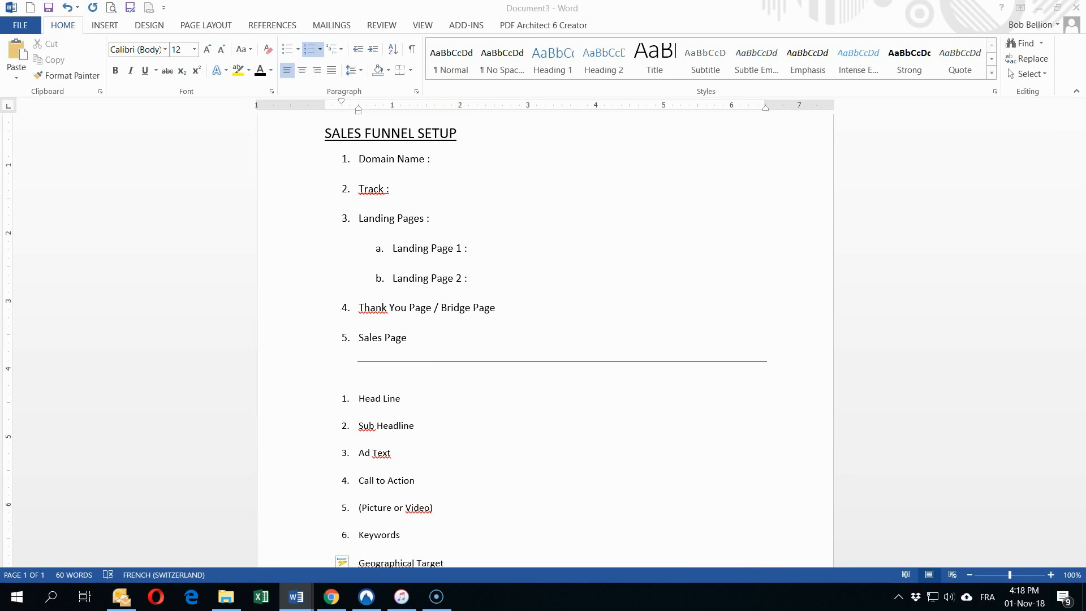
Step: Paste UNIVERSALBIZHOSTING.COM after Domain Name as plain text and format it bold, 18 pt
left_click(453, 159)
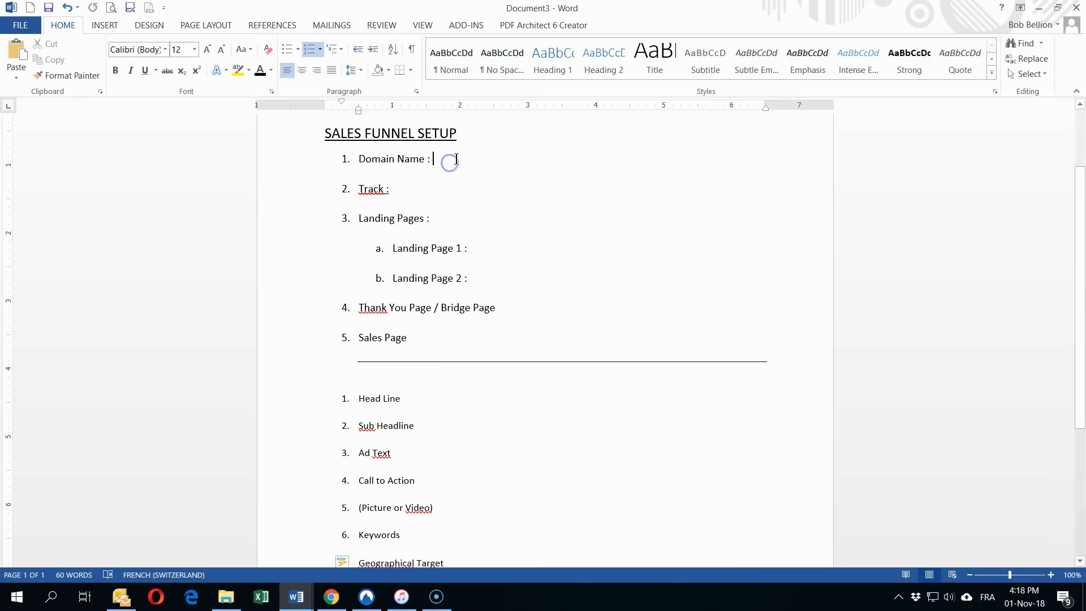
right_click(457, 159)
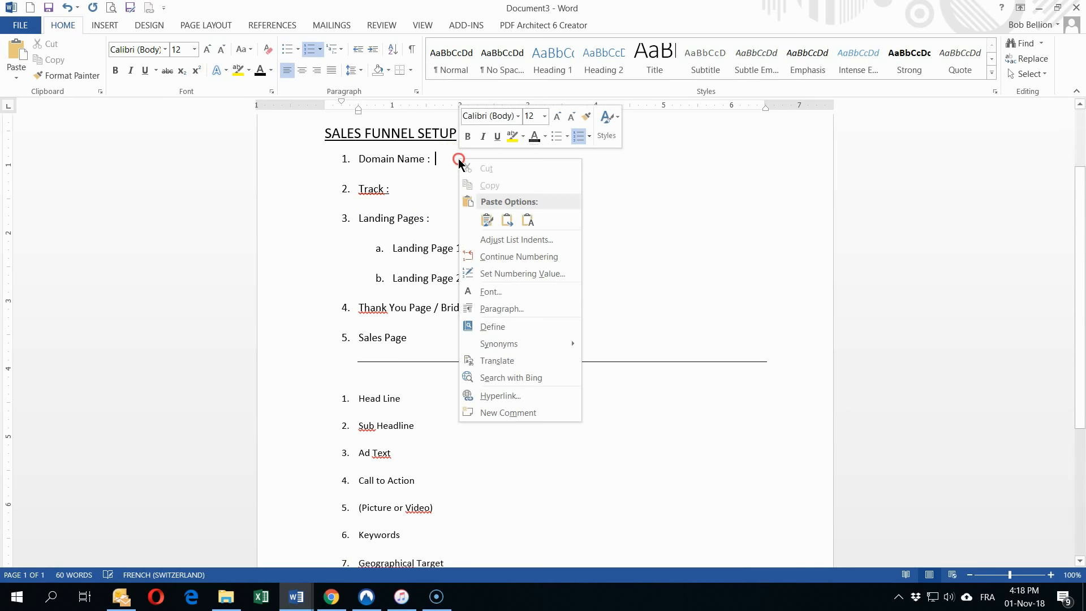
left_click(524, 219)
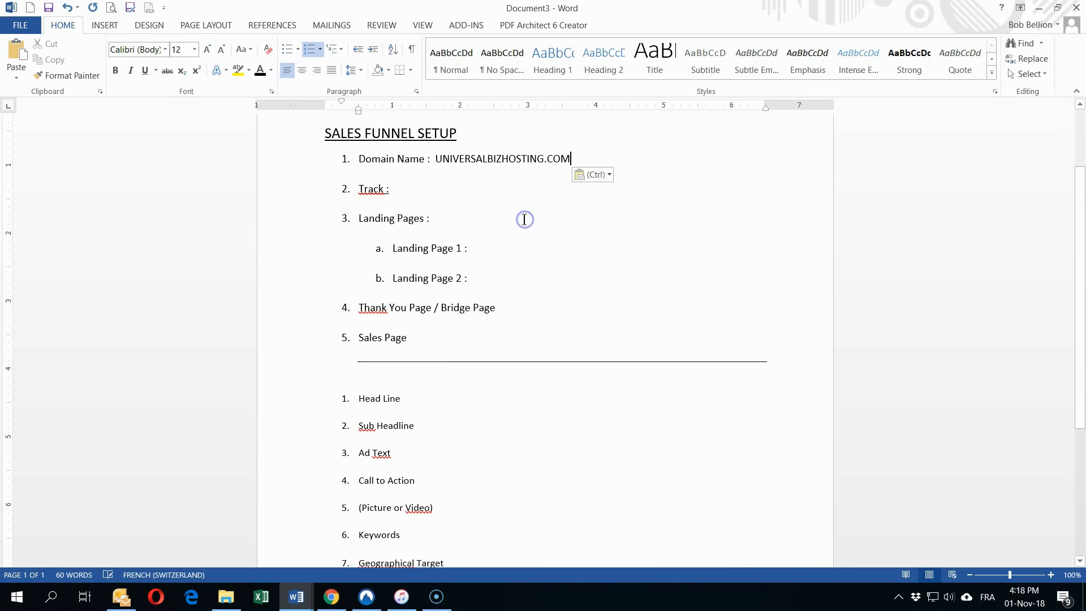
double_click(469, 159)
left_click_drag(469, 159, 576, 160)
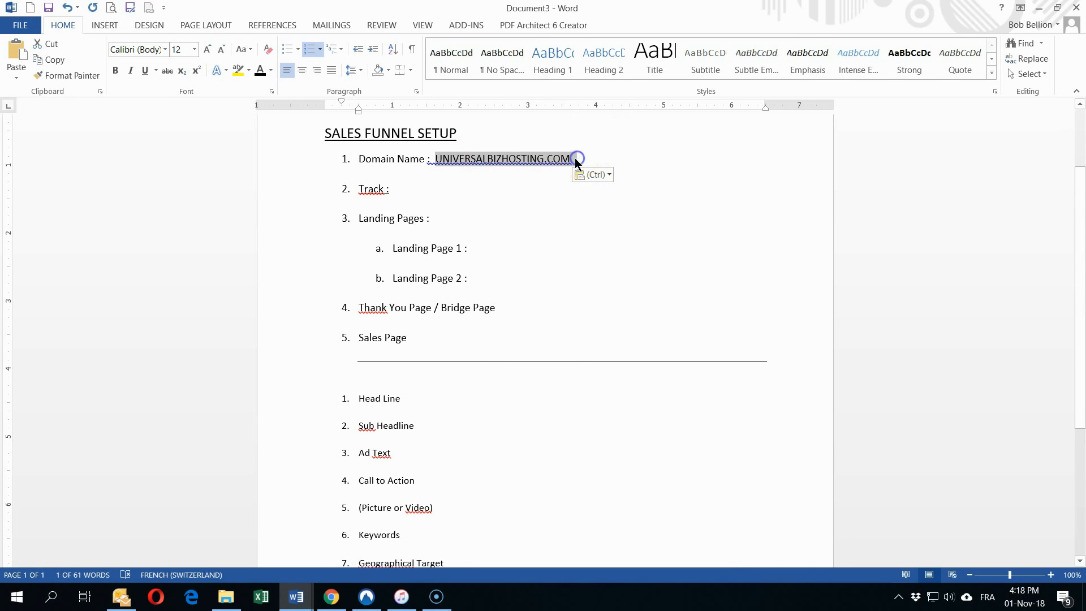
left_click(115, 70)
left_click(194, 50)
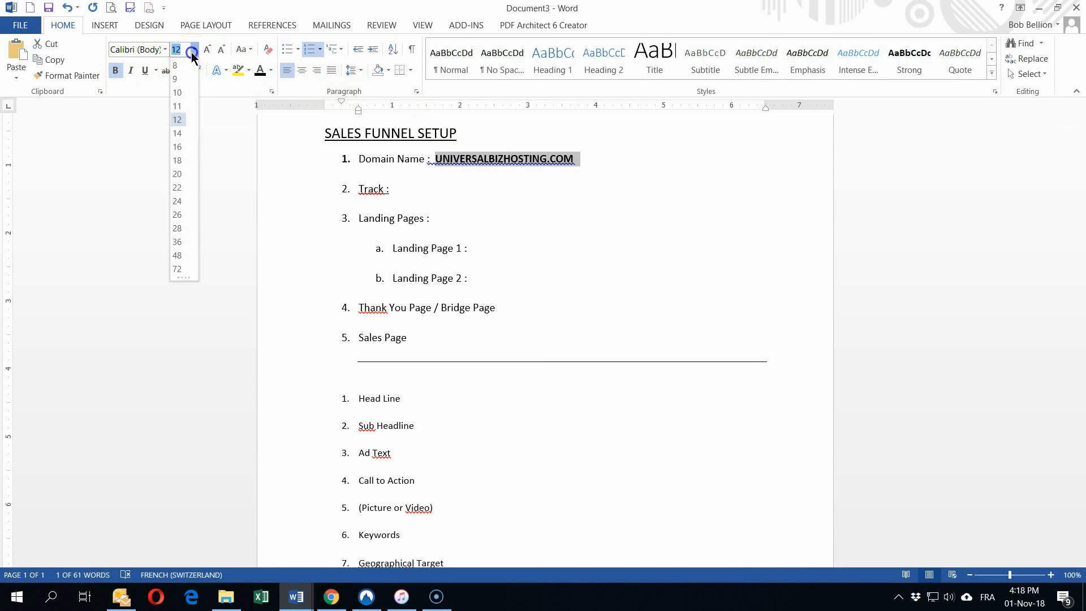
left_click(177, 161)
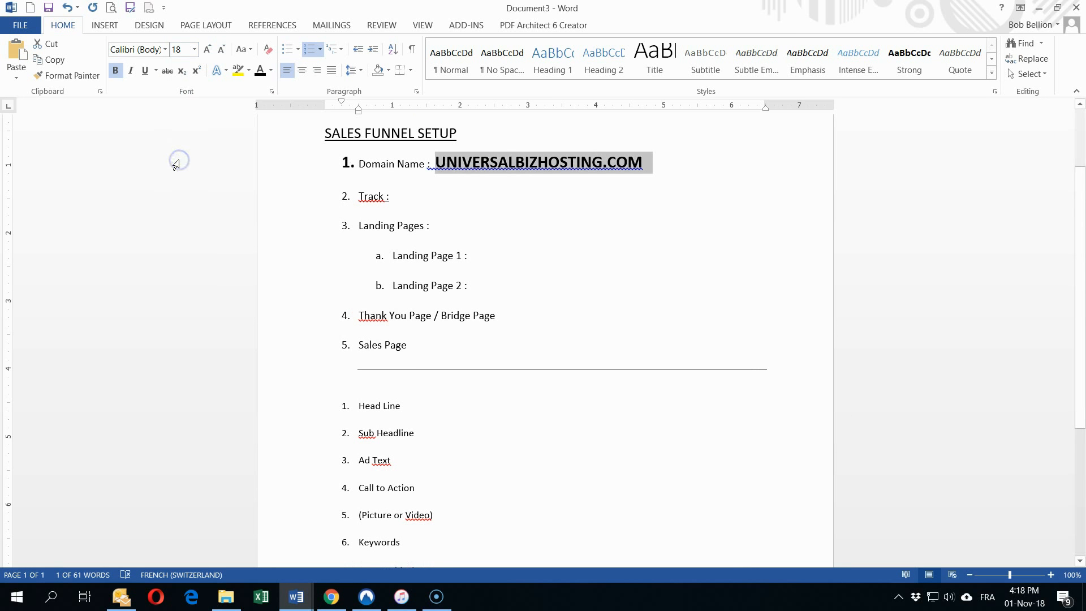
left_click(565, 240)
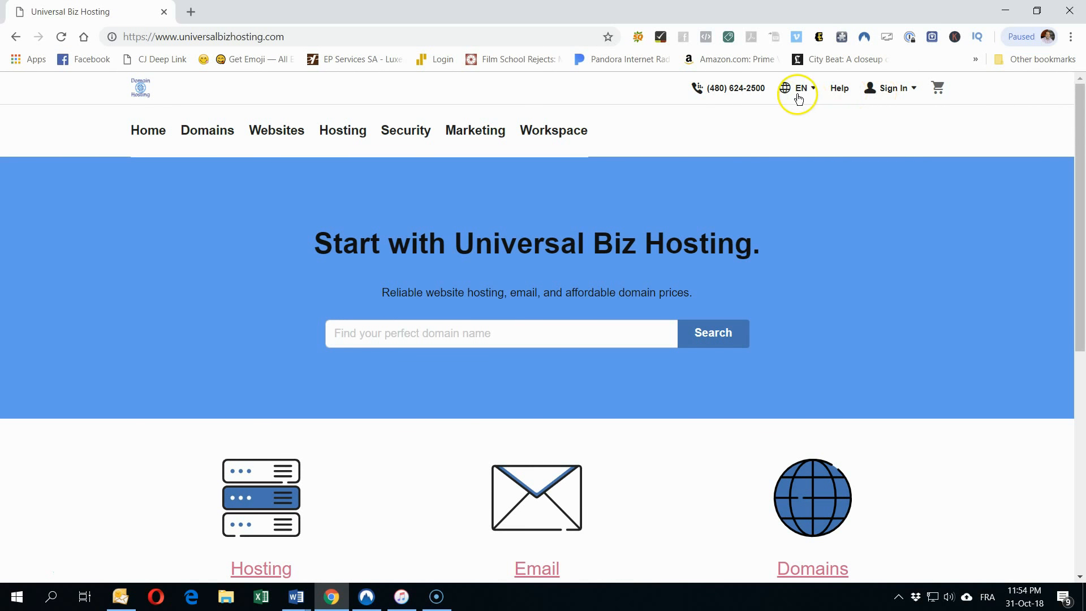
Step: Sign in to the Universal Biz Hosting account and return to the homepage
left_click(887, 89)
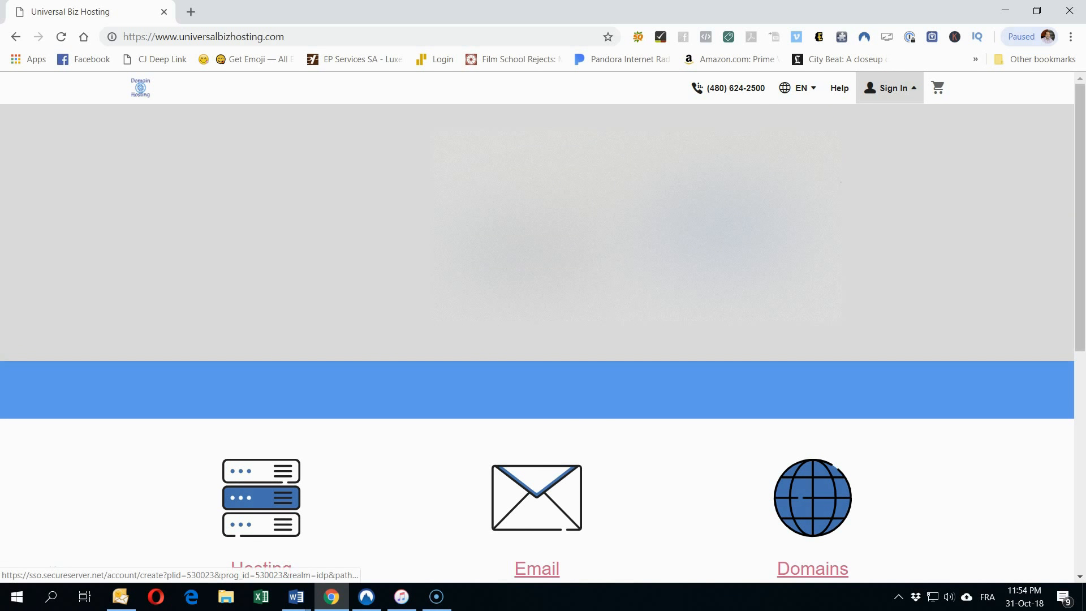
left_click(719, 220)
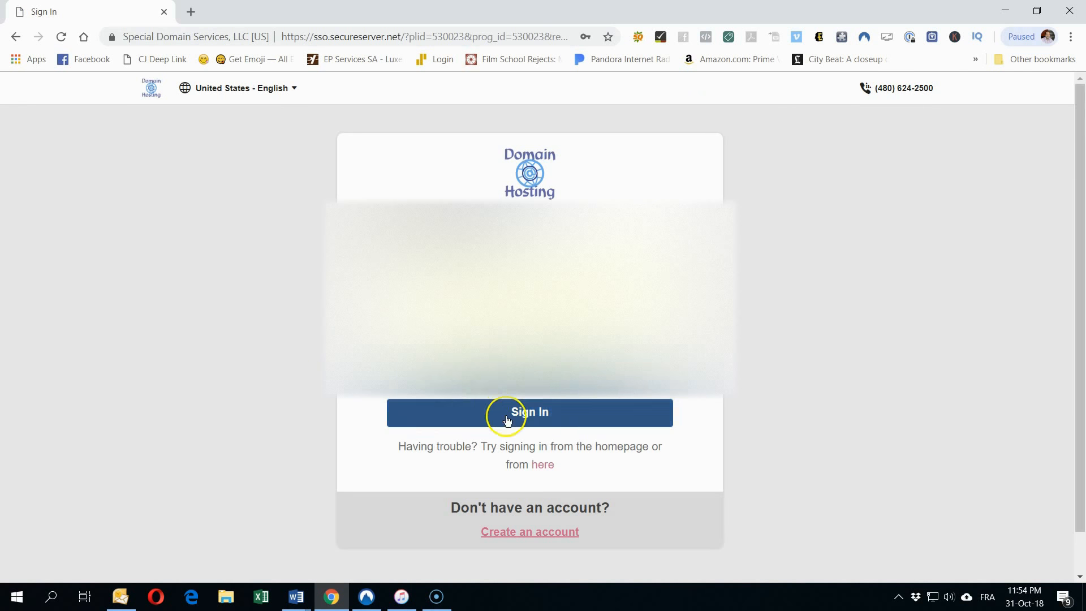
left_click(507, 419)
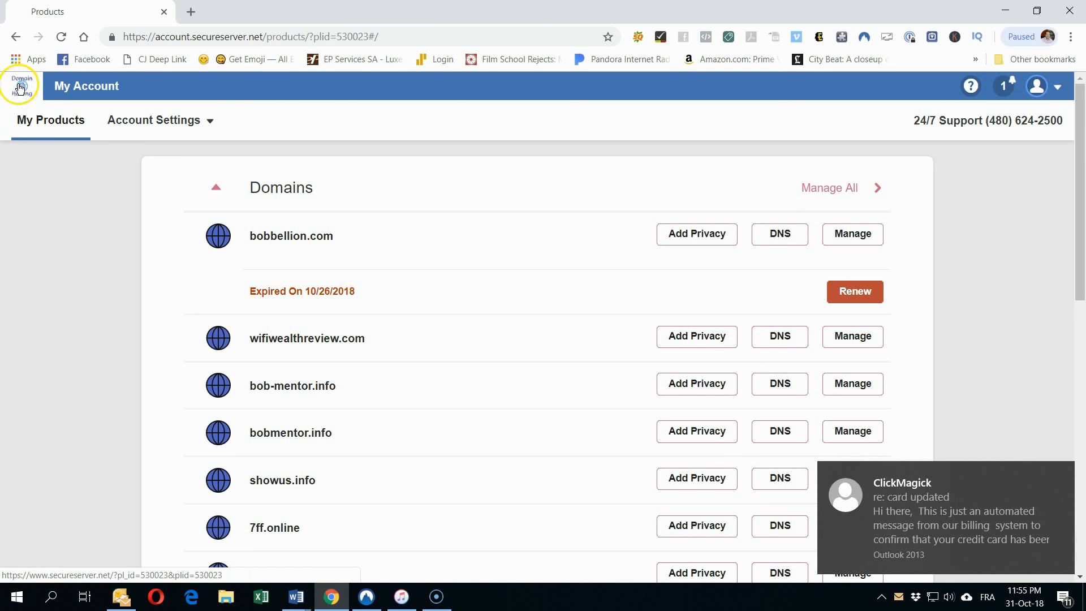
left_click(24, 92)
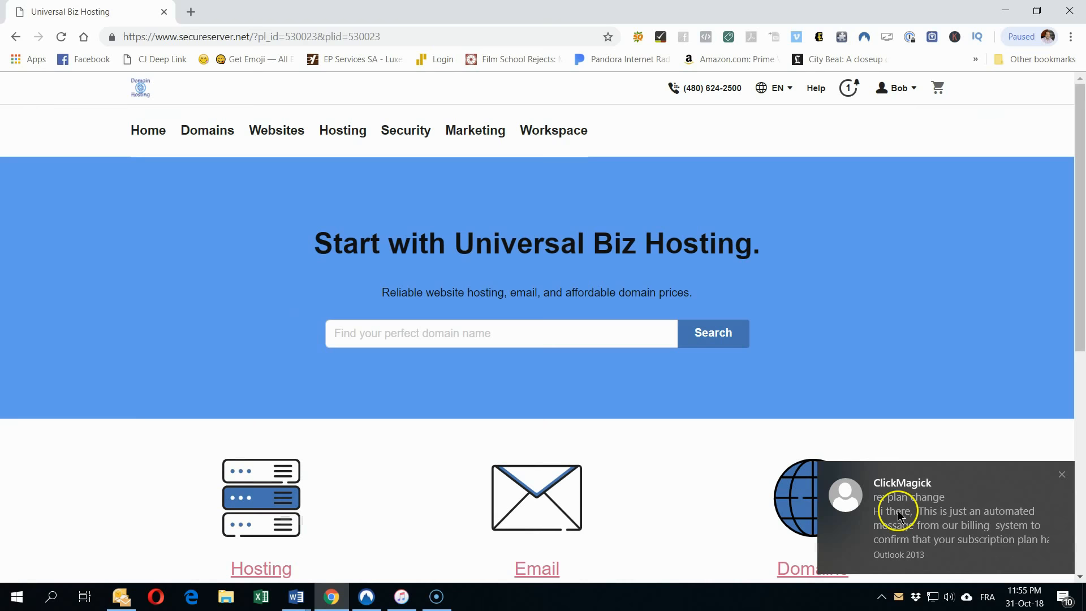
Step: Search domain availability for freeonlinebusiness and review the results
left_click(1061, 475)
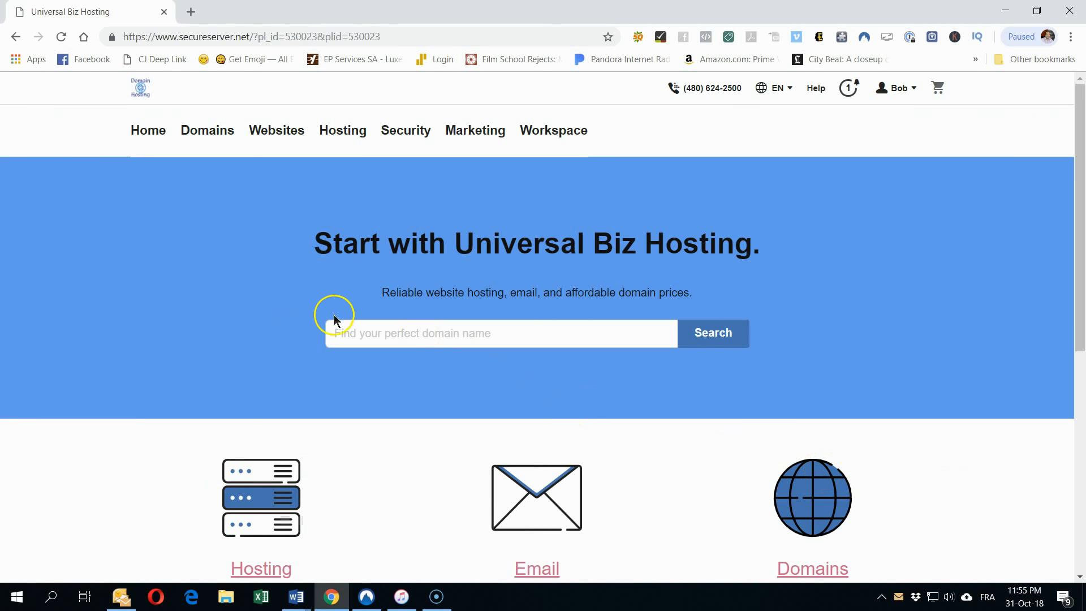
left_click(362, 328)
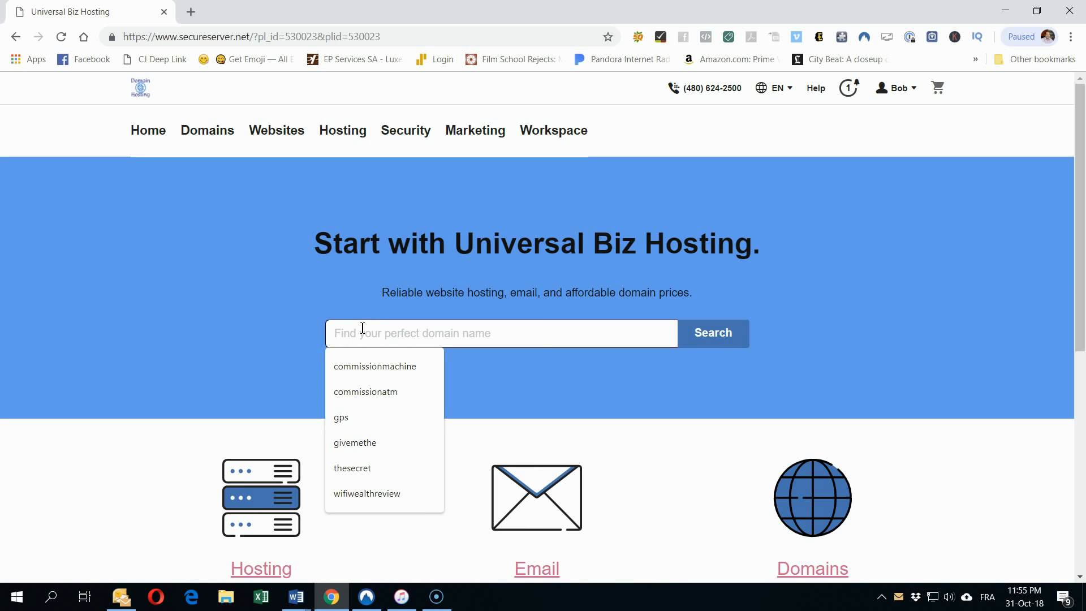
type("fre")
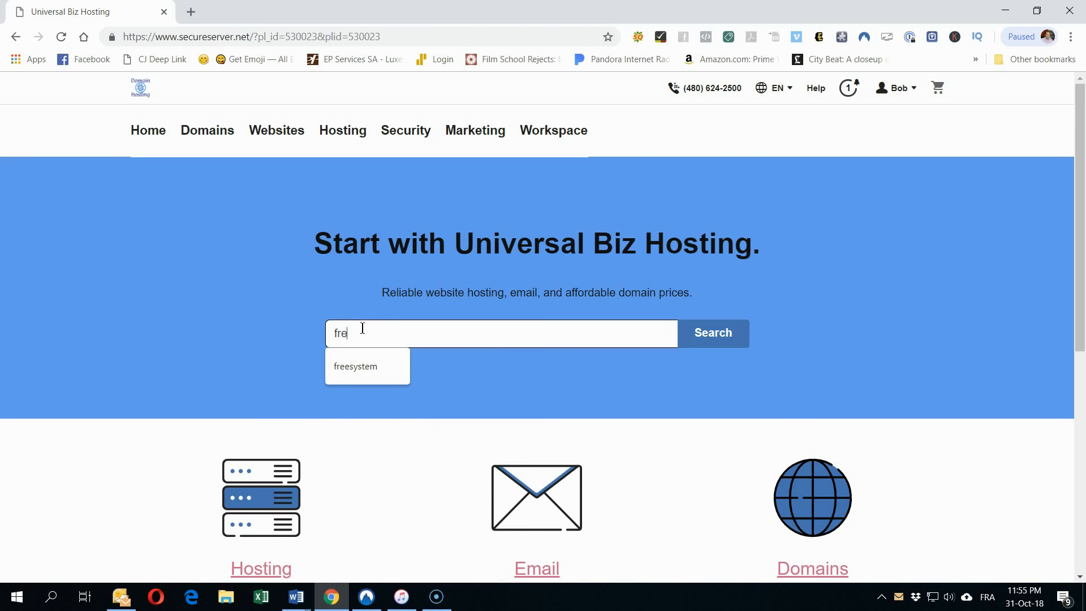
type("eonlinebusiness")
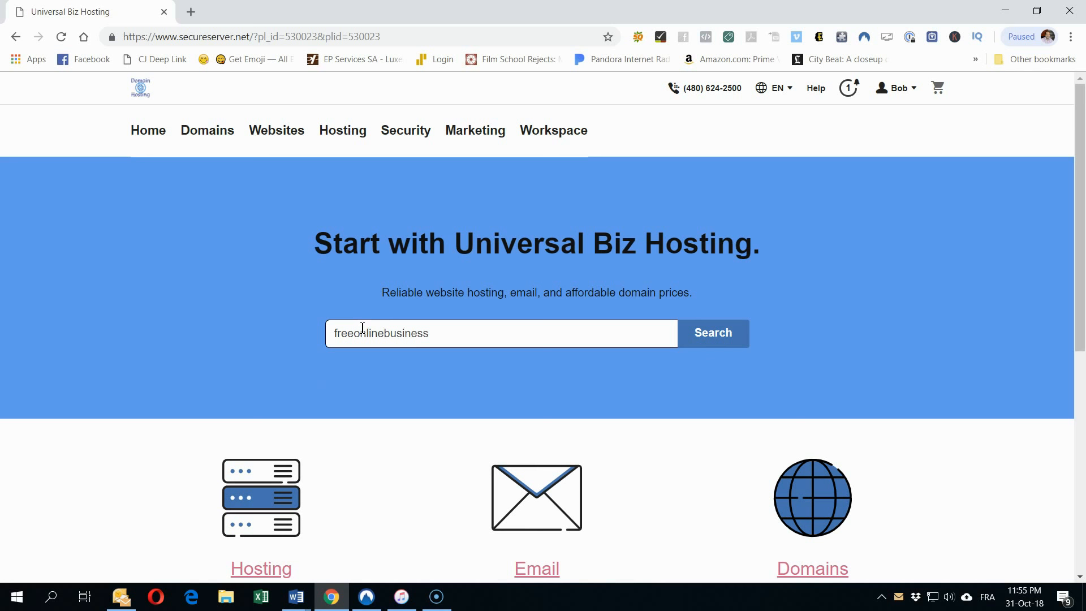
left_click(703, 339)
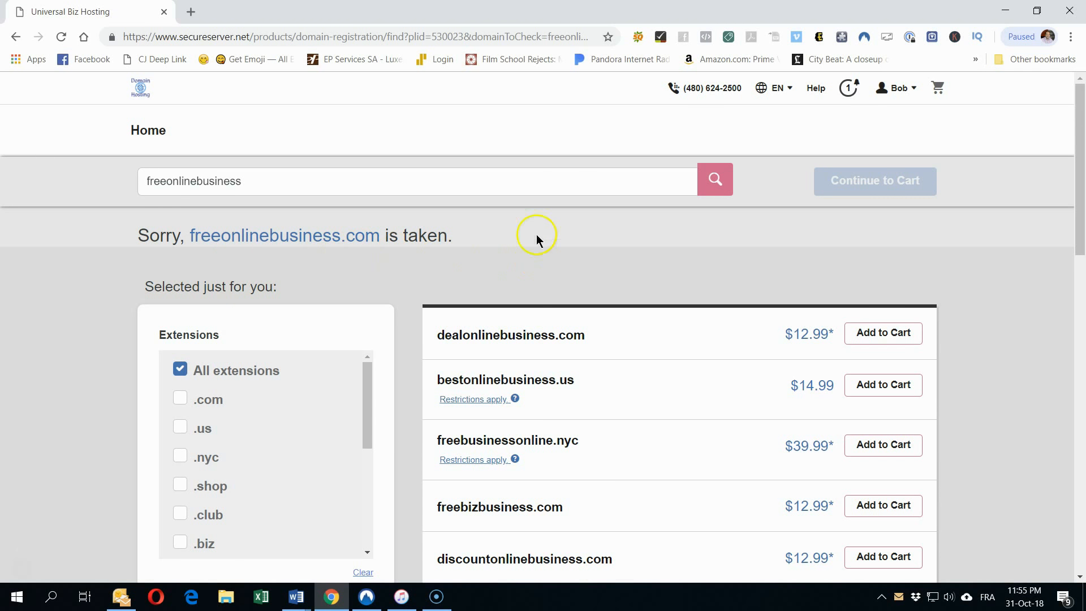
scroll(528, 232, "down", 4)
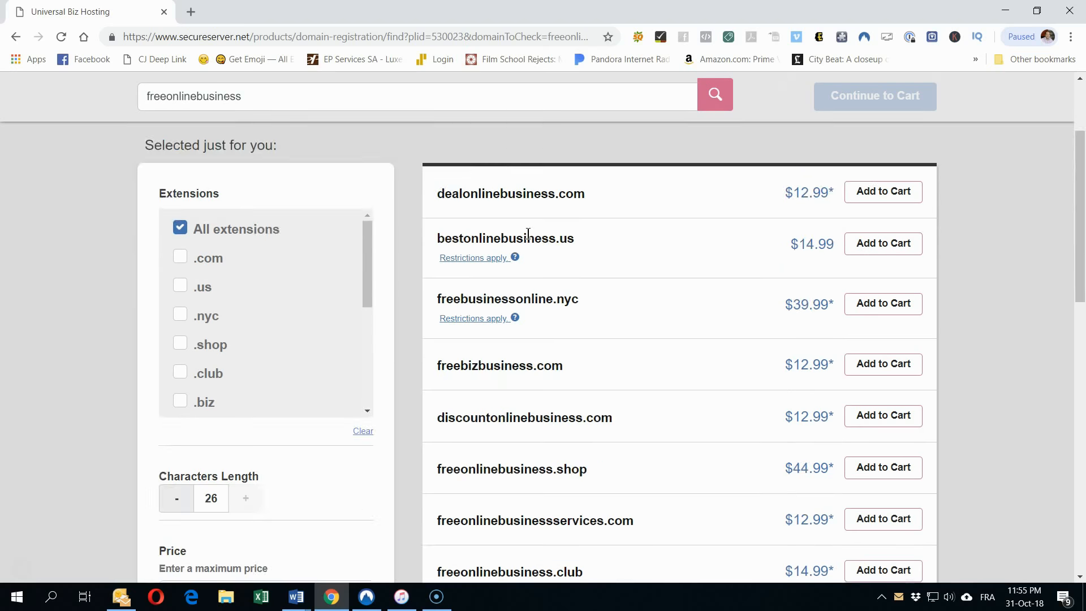
scroll(528, 232, "down", 6)
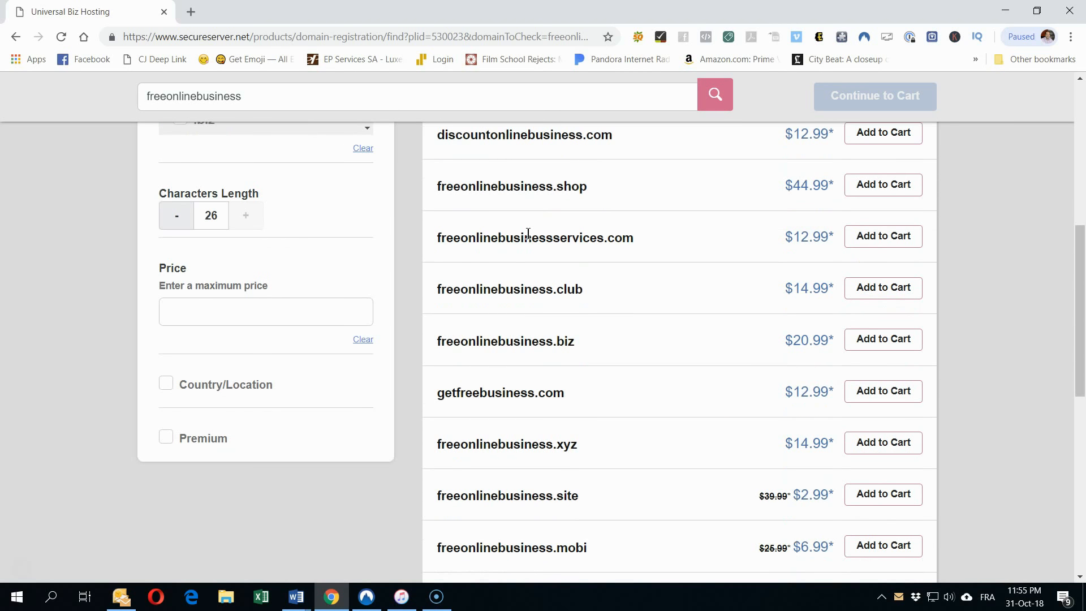
scroll(529, 234, "down", 5)
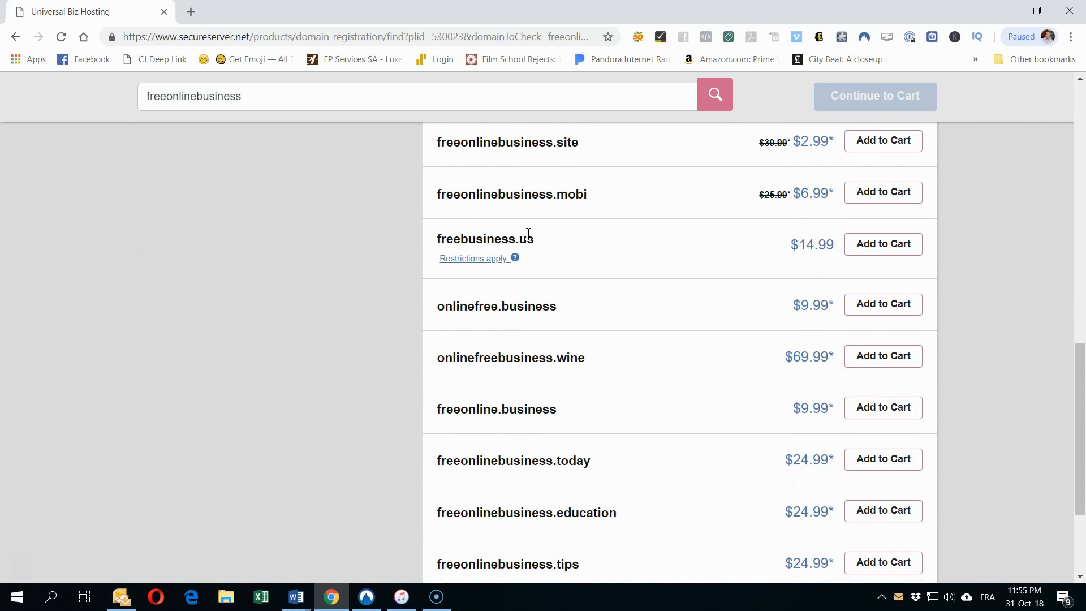
scroll(621, 446, "up", 5)
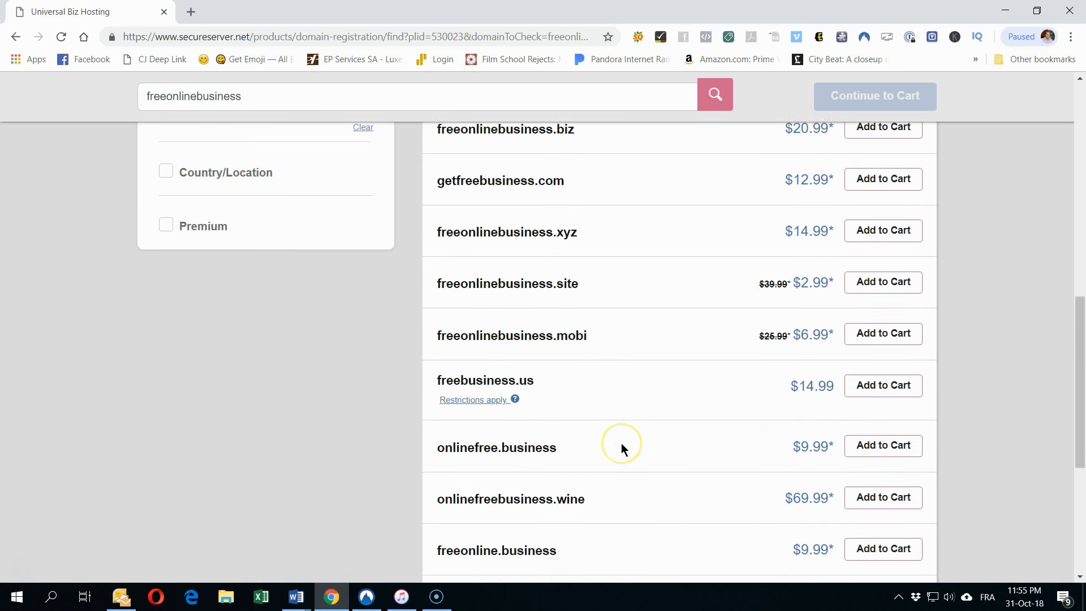
scroll(621, 443, "up", 10)
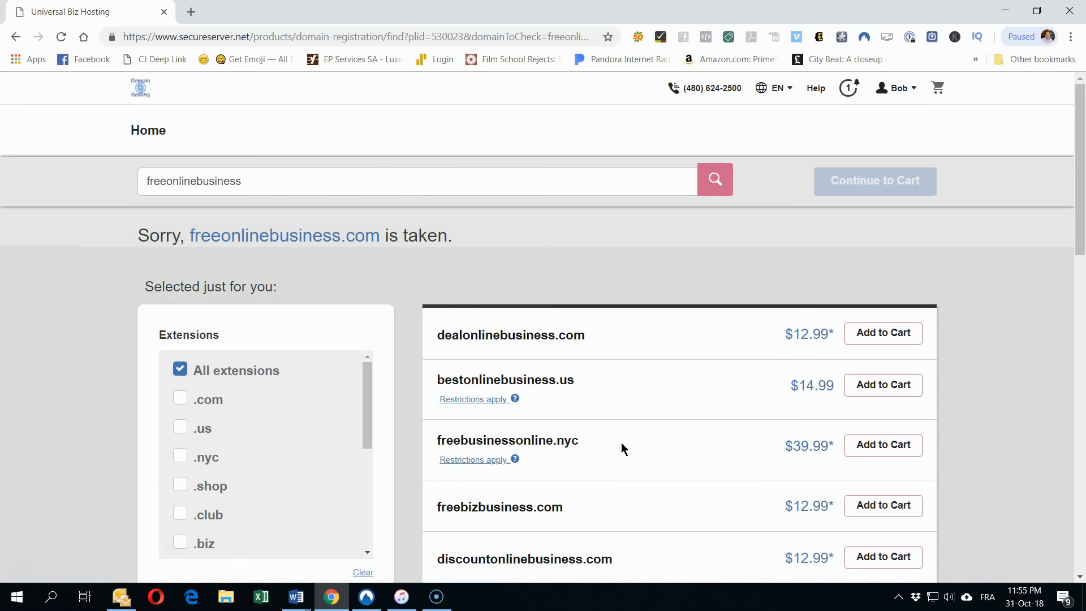
Step: Search myfreeonlinebusiness instead and add myfreeonlinebusiness.info ($4.99) to the cart
left_click(146, 183)
type("your")
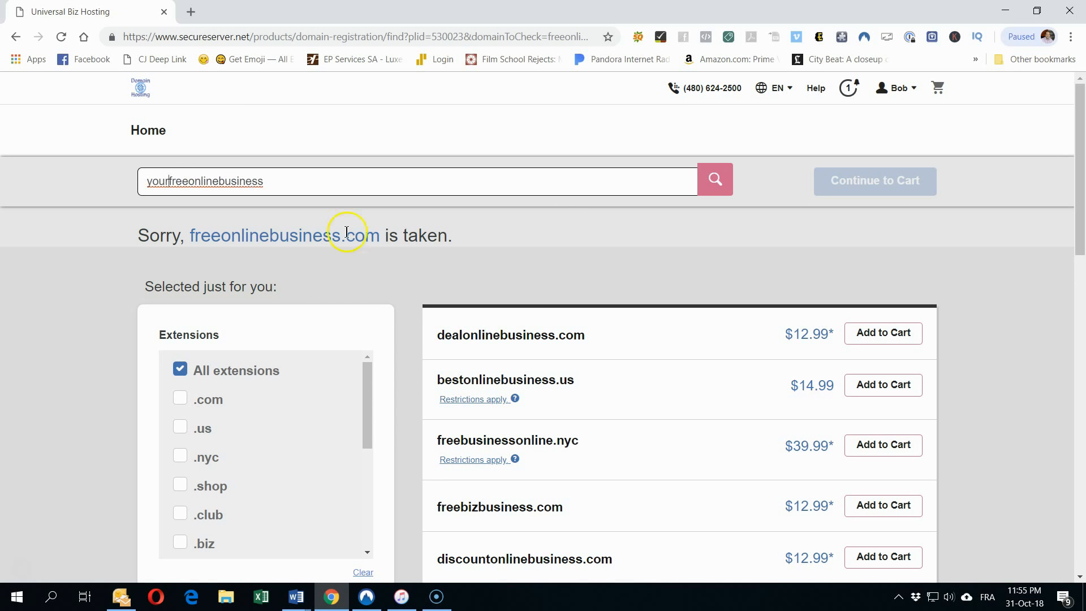
key("BackSpace")
key("BackSpace")
key("BackSpace")
key("BackSpace")
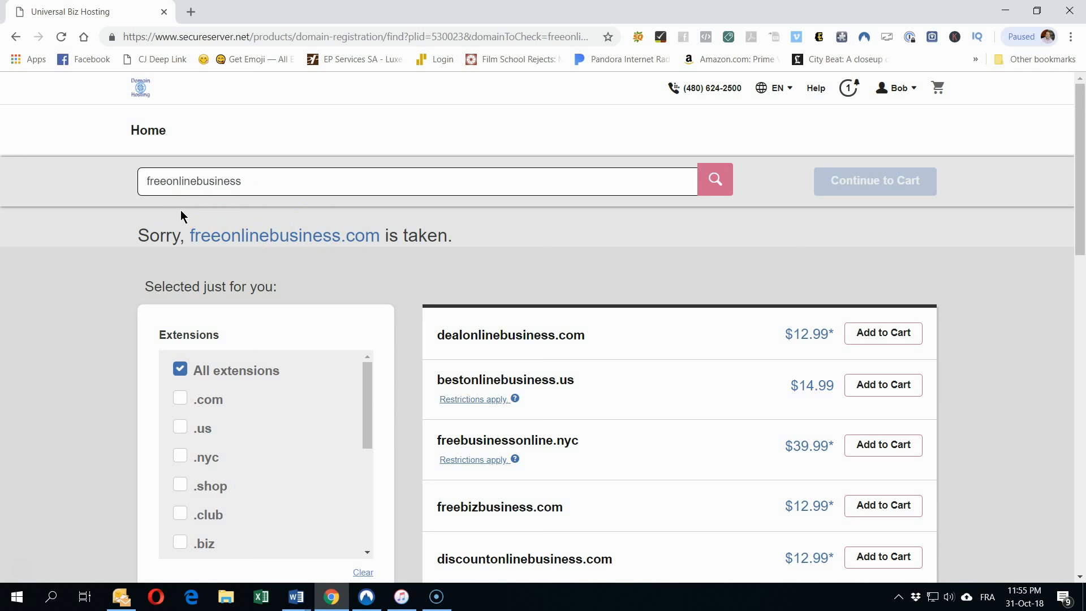
type("my")
left_click(715, 180)
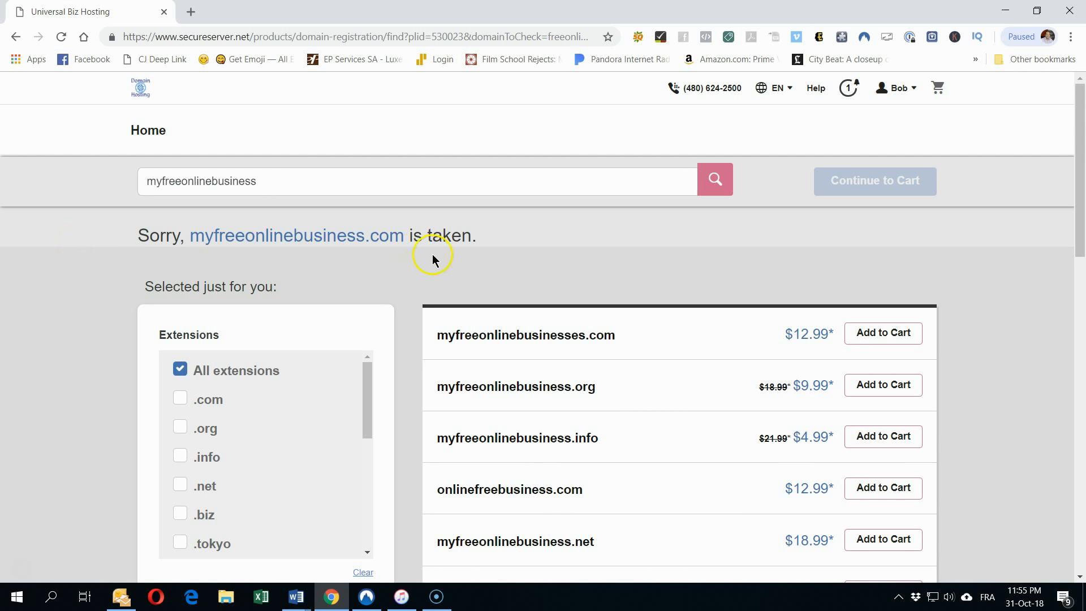
scroll(432, 253, "down", 1)
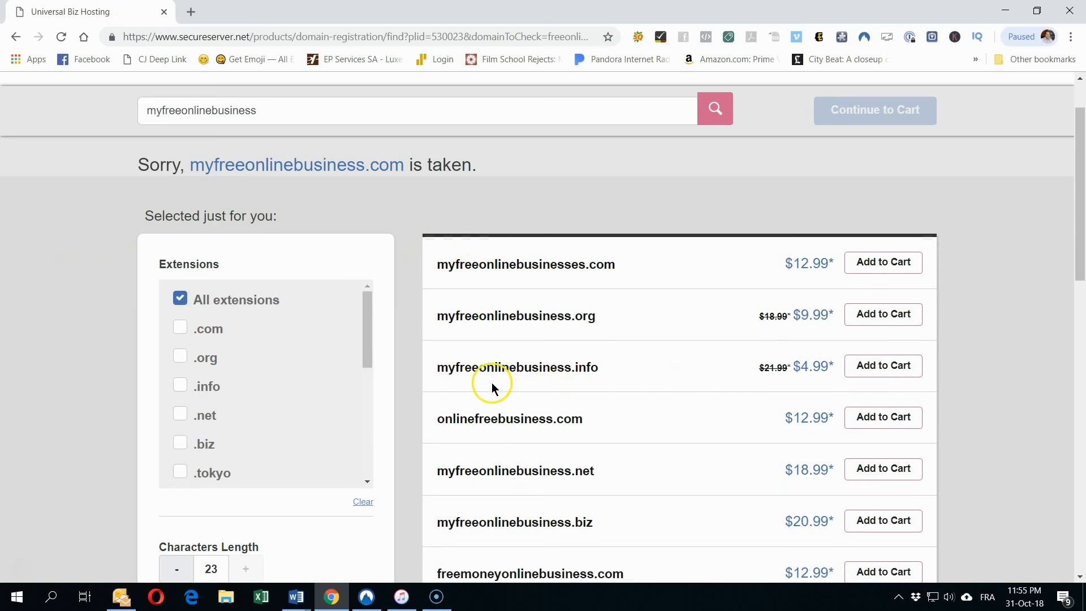
left_click_drag(605, 368, 438, 368)
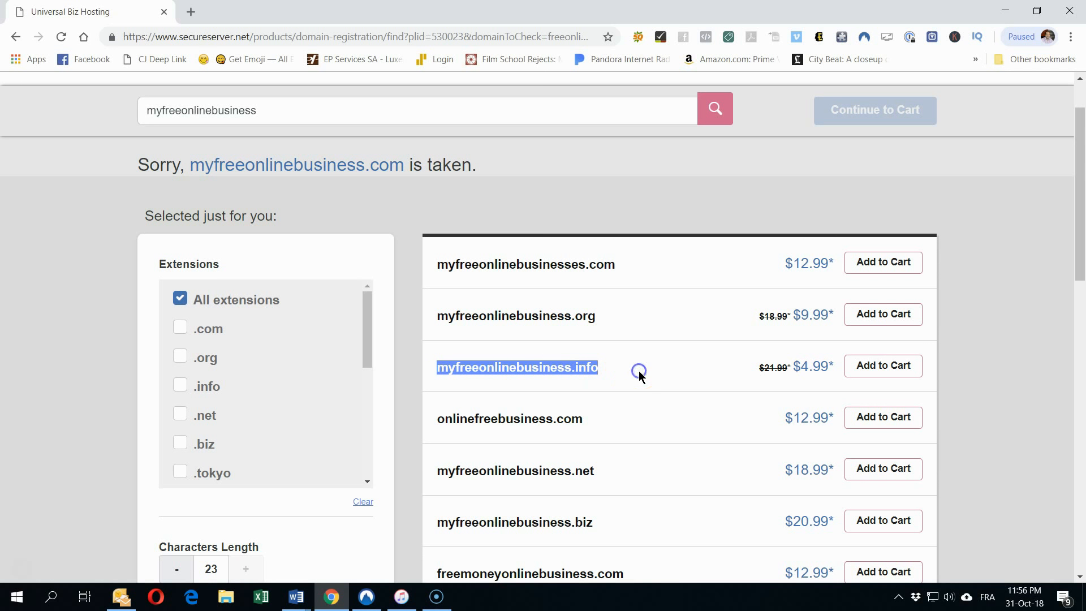
left_click(578, 374)
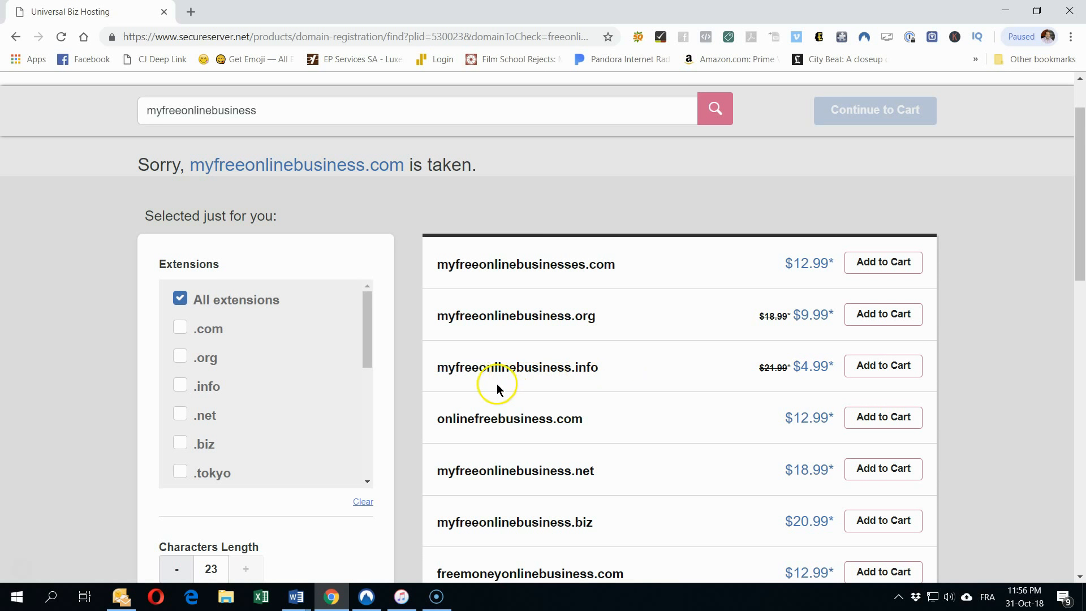
left_click(869, 367)
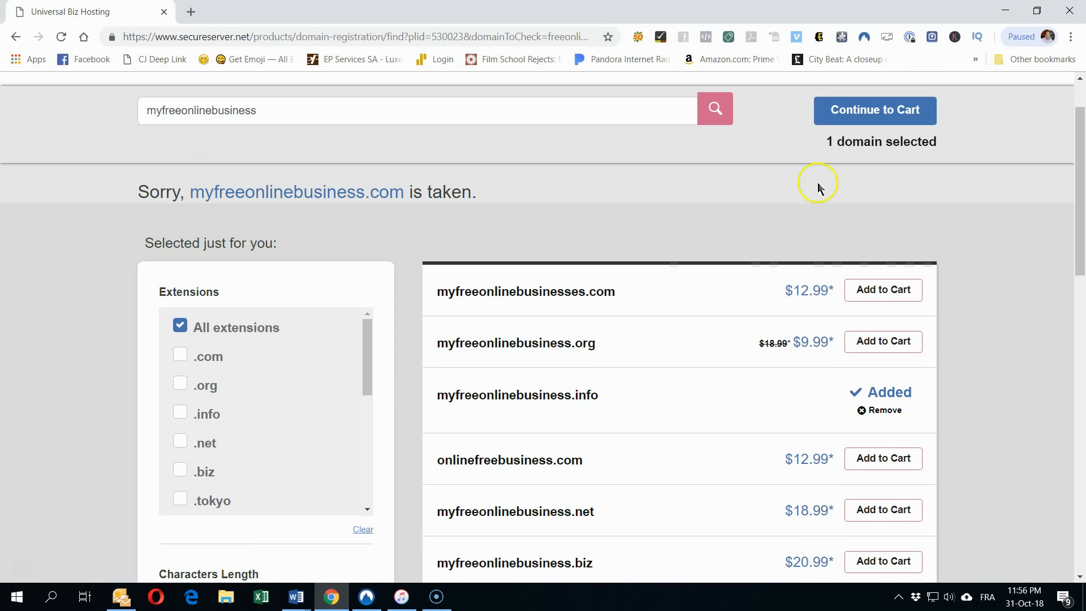
Step: Keep the $1.95 Privacy Protection plan and decline the expiring-domain renewal offer
left_click(868, 112)
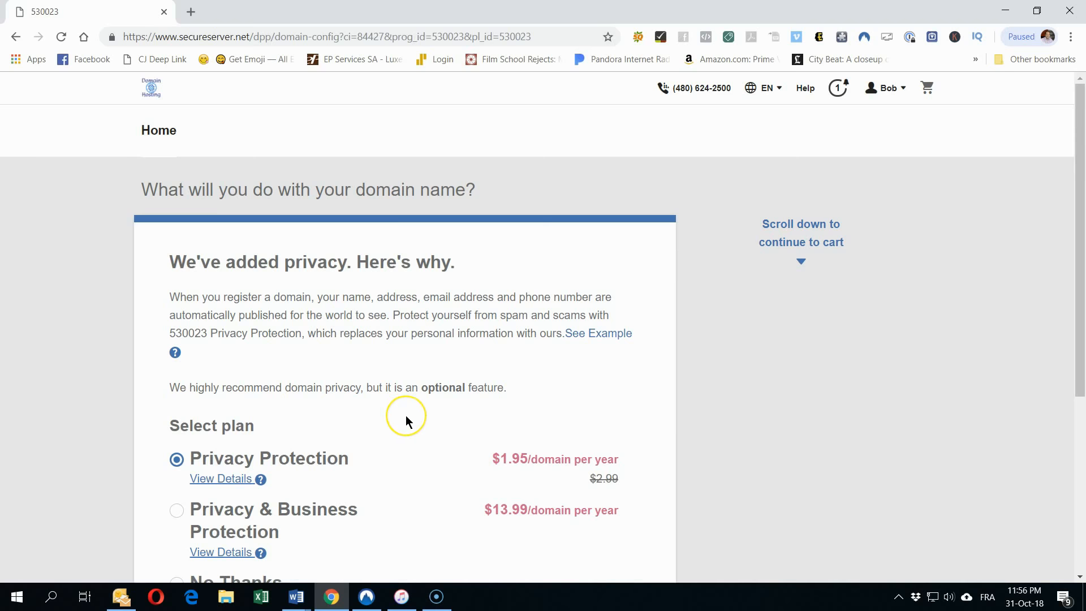
scroll(405, 419, "down", 2)
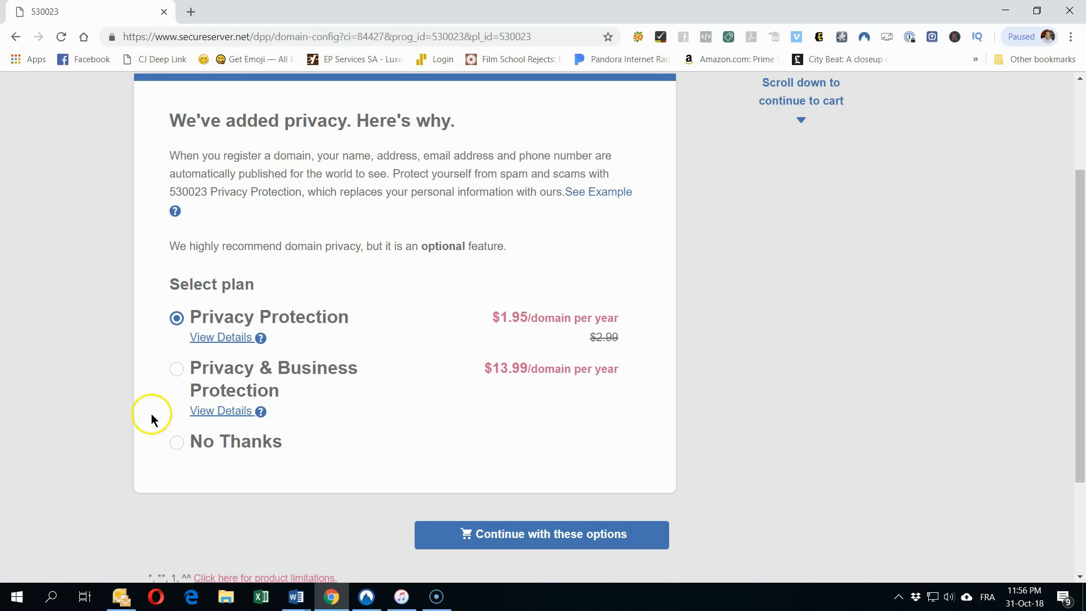
left_click(177, 444)
left_click(186, 330)
left_click(557, 536)
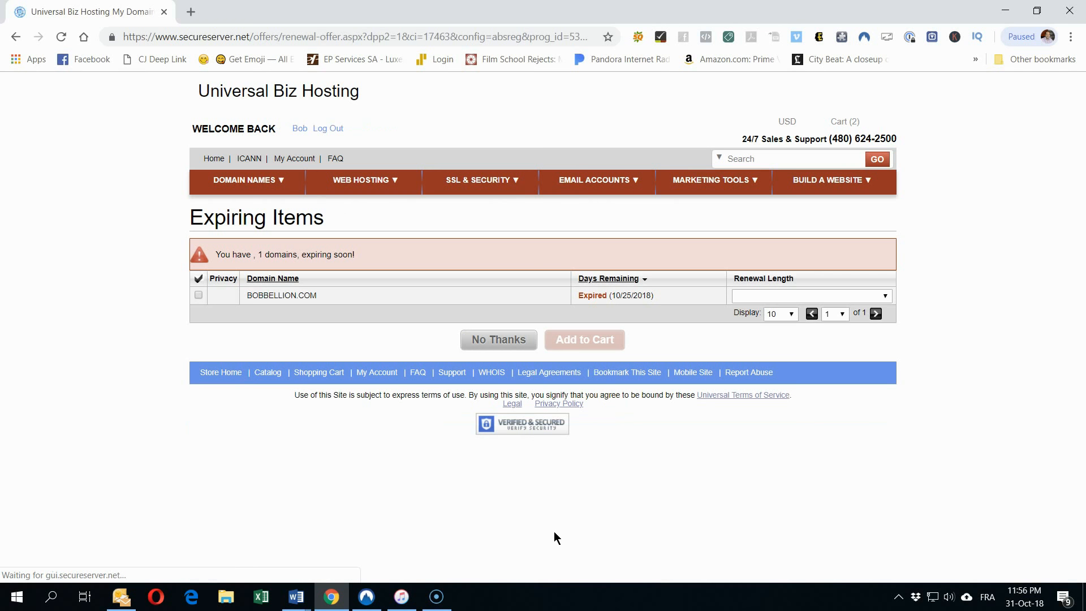
left_click(492, 340)
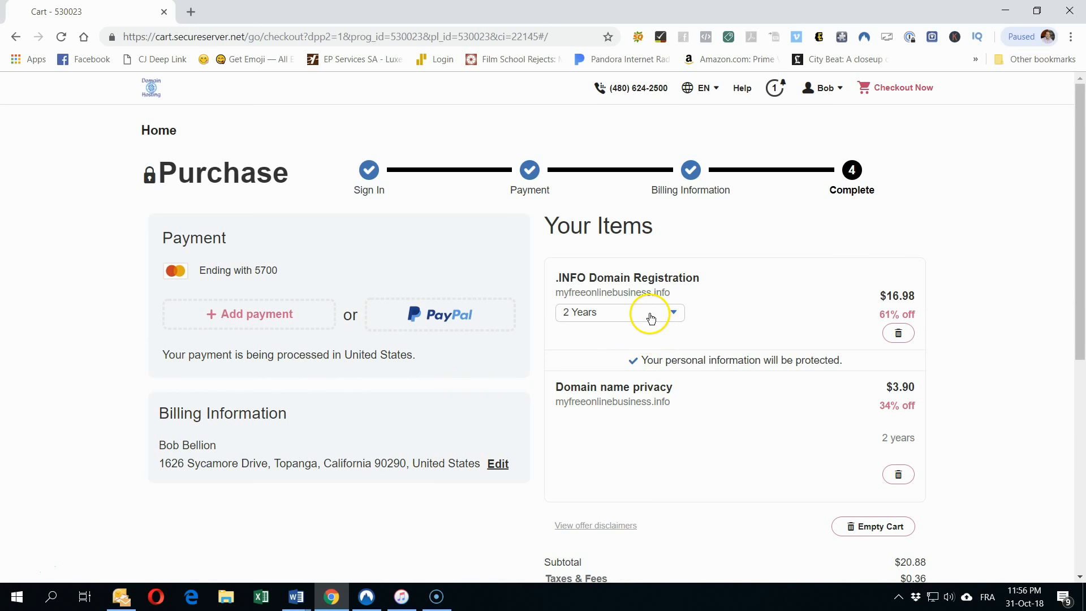
Step: Keep the .info domain registration term at 1 Year
left_click(602, 311)
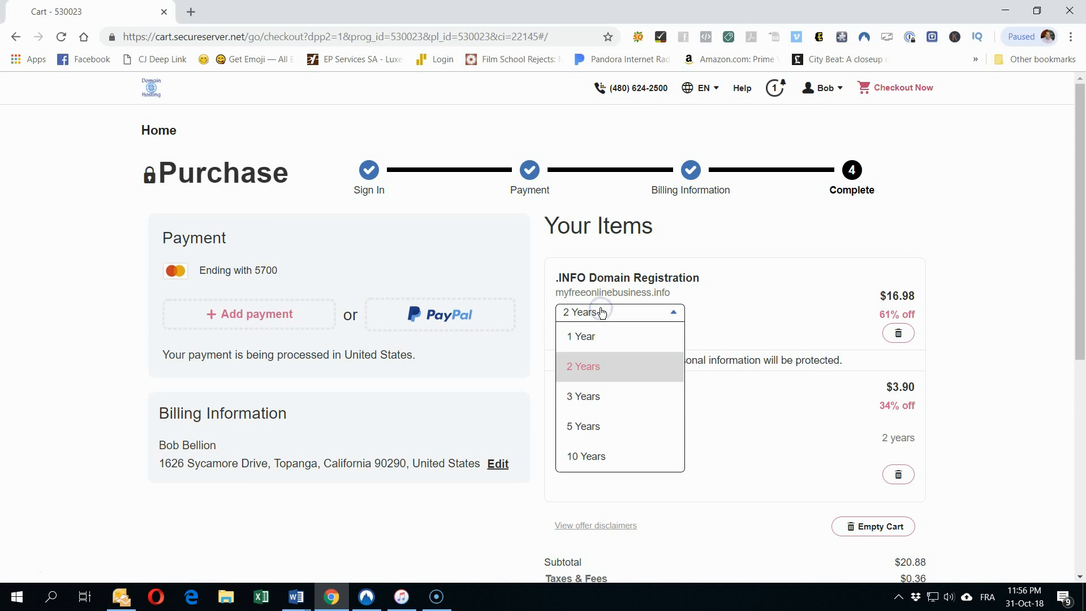
left_click(593, 335)
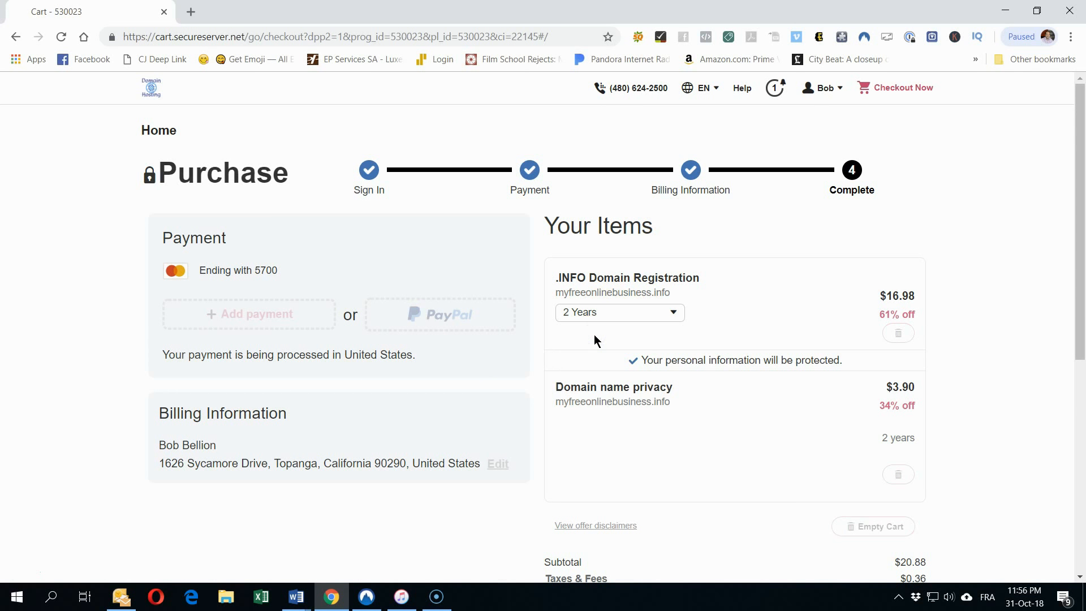
scroll(593, 339, "down", 1)
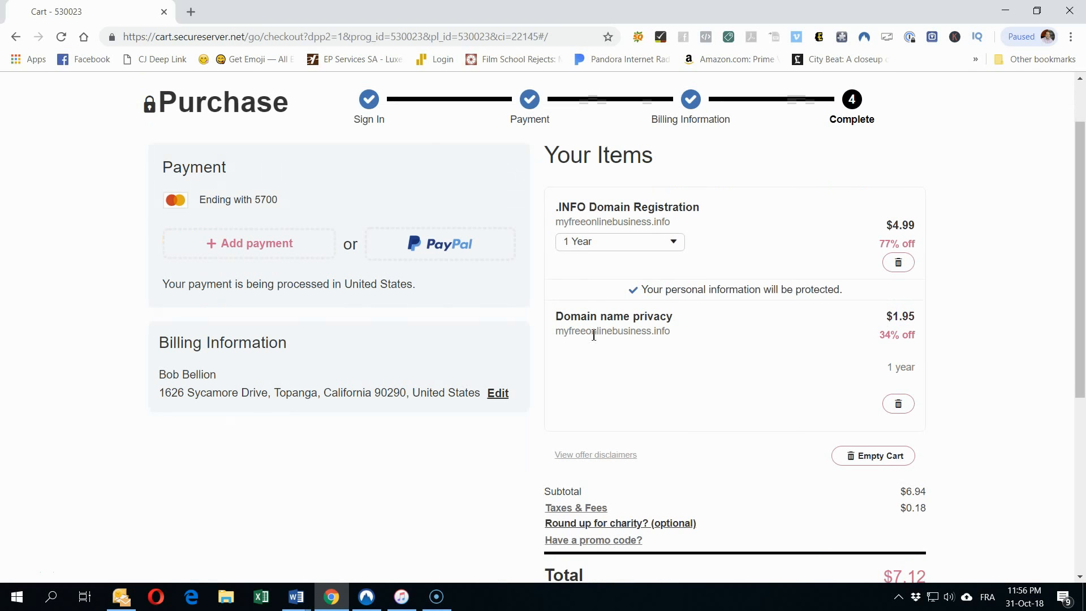
scroll(589, 357, "down", 1)
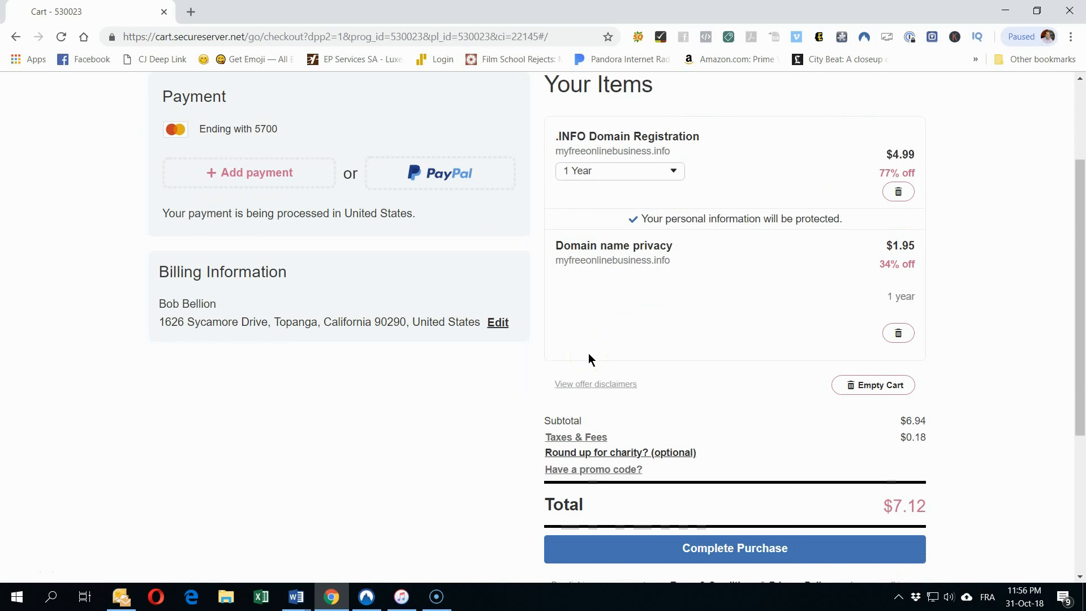
left_click(611, 173)
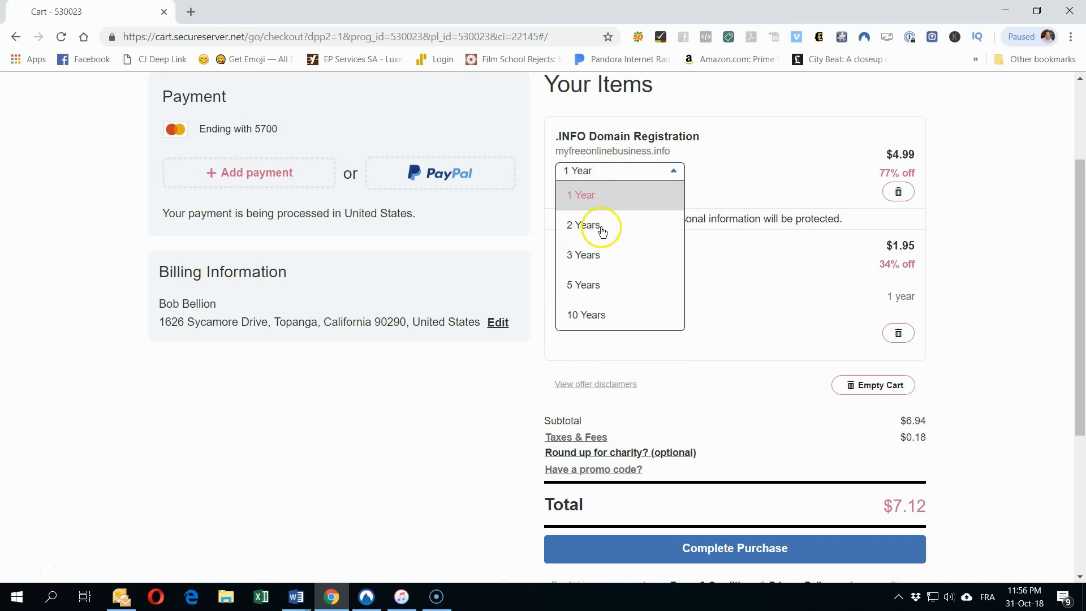
left_click(615, 194)
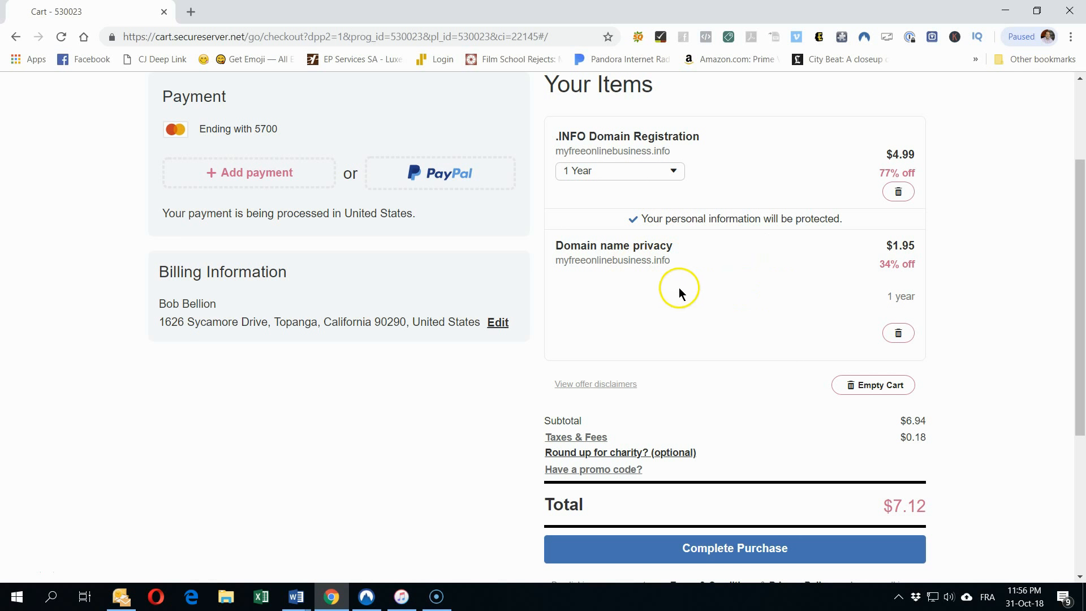
Step: Add a $0.88 Hope for Haiti round-up donation and submit the $8.00 purchase
scroll(678, 288, "down", 3)
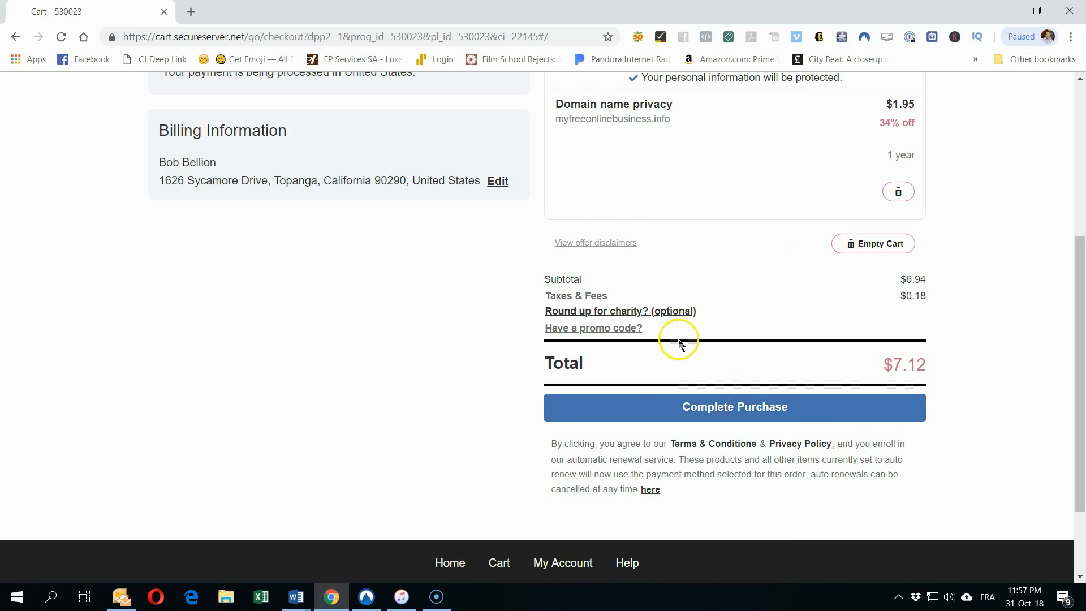
left_click(675, 315)
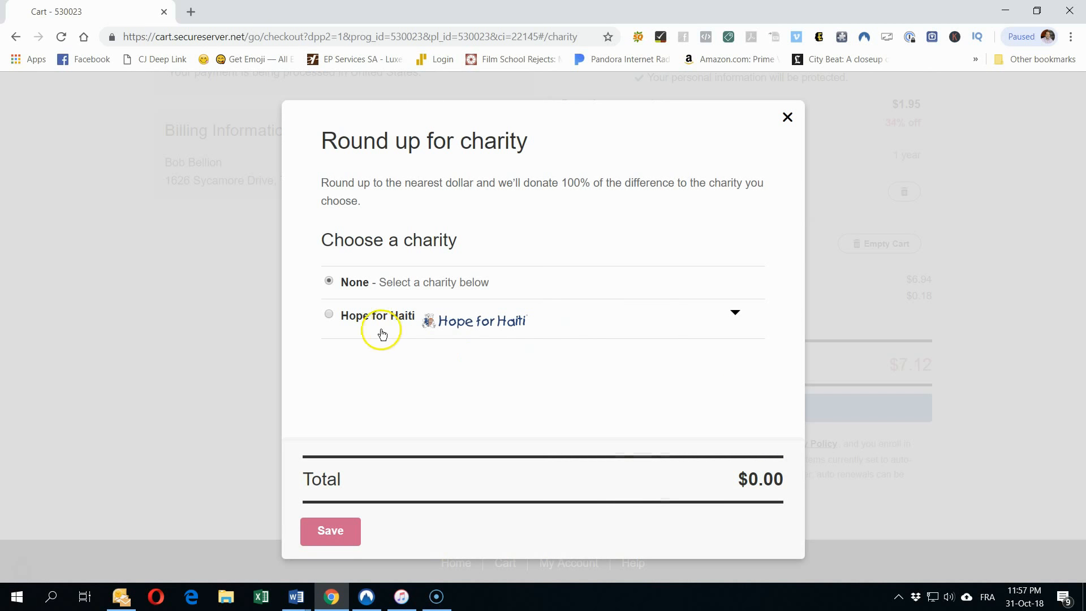
left_click(328, 316)
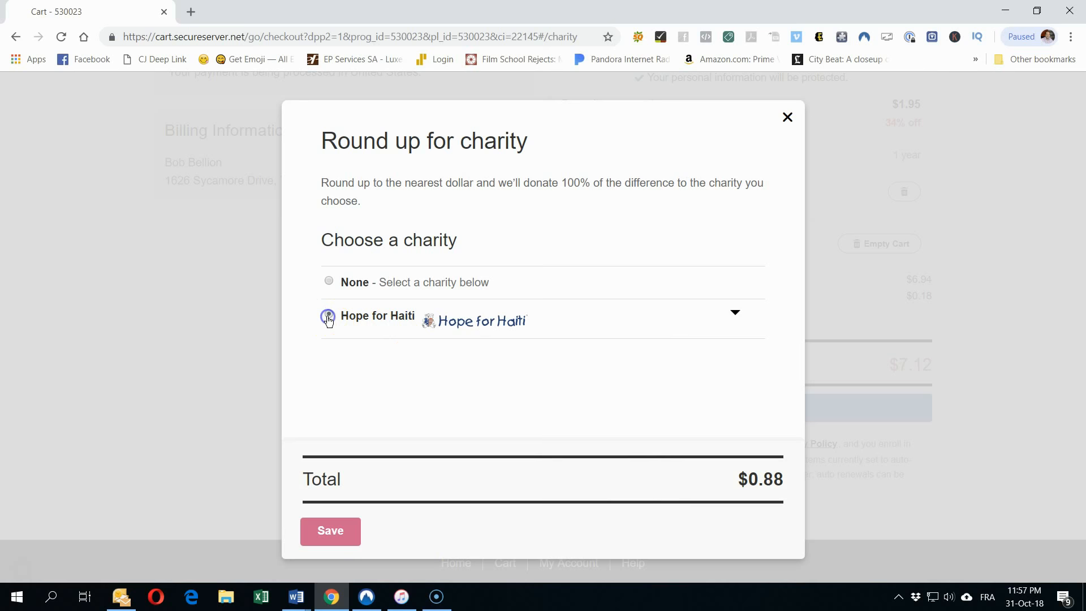
left_click(339, 526)
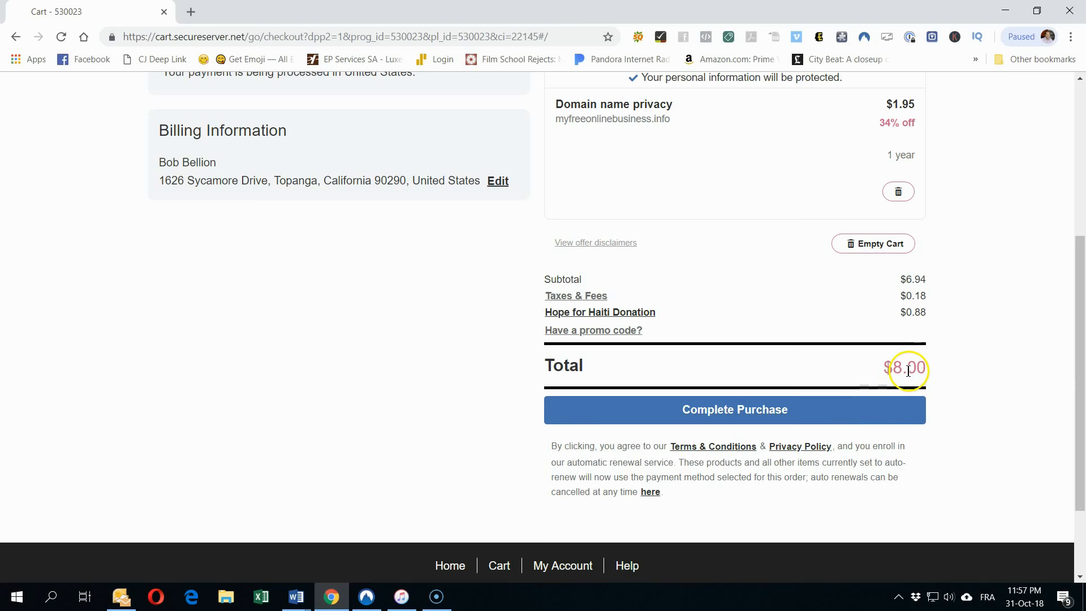
scroll(979, 475, "up", 3)
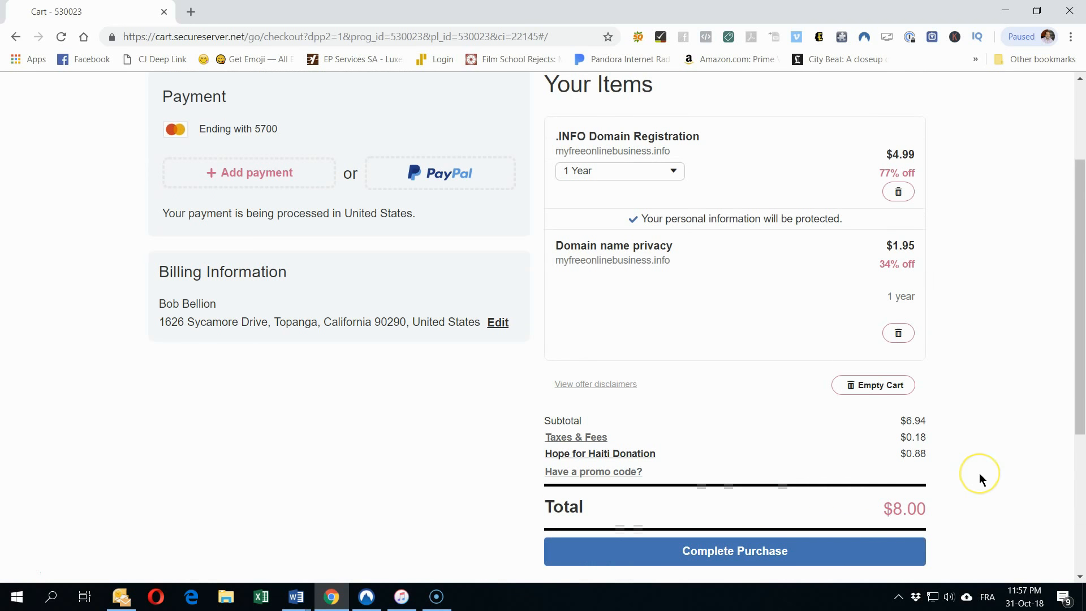
scroll(978, 474, "down", 1)
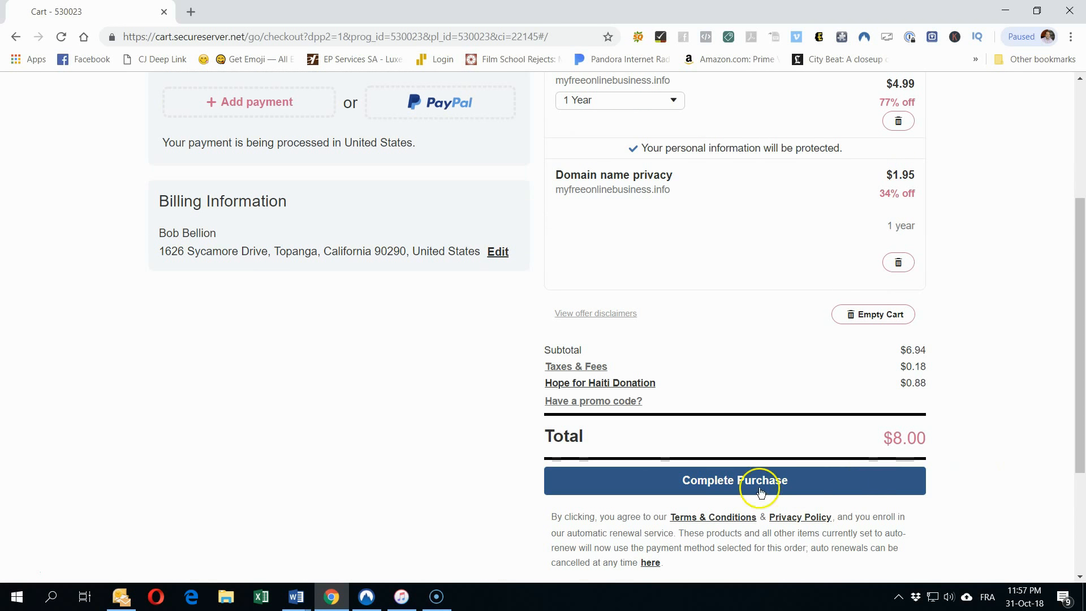
left_click(705, 484)
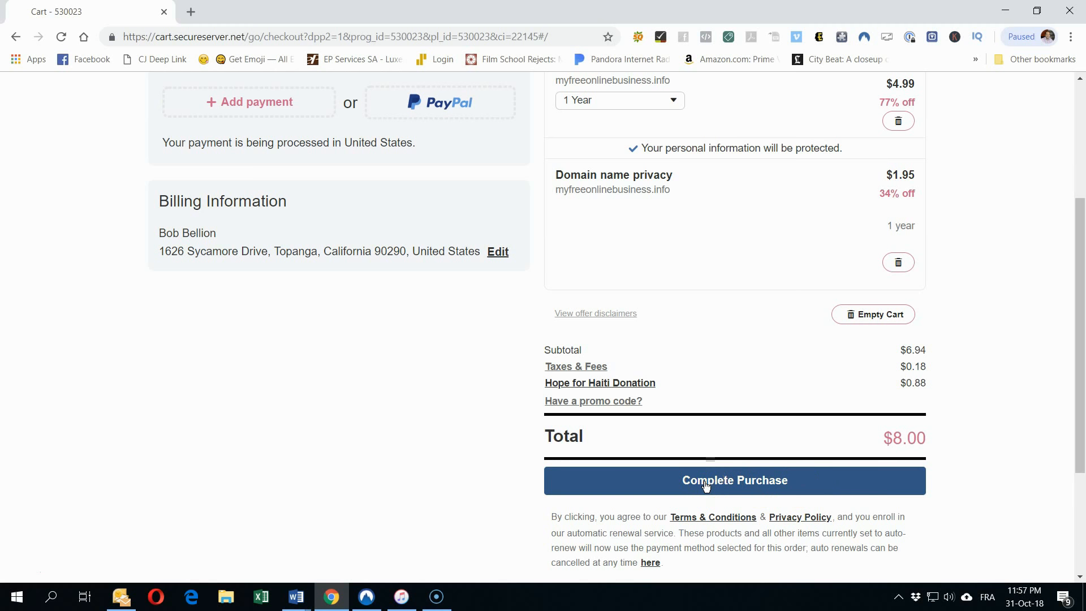
scroll(704, 481, "down", 4)
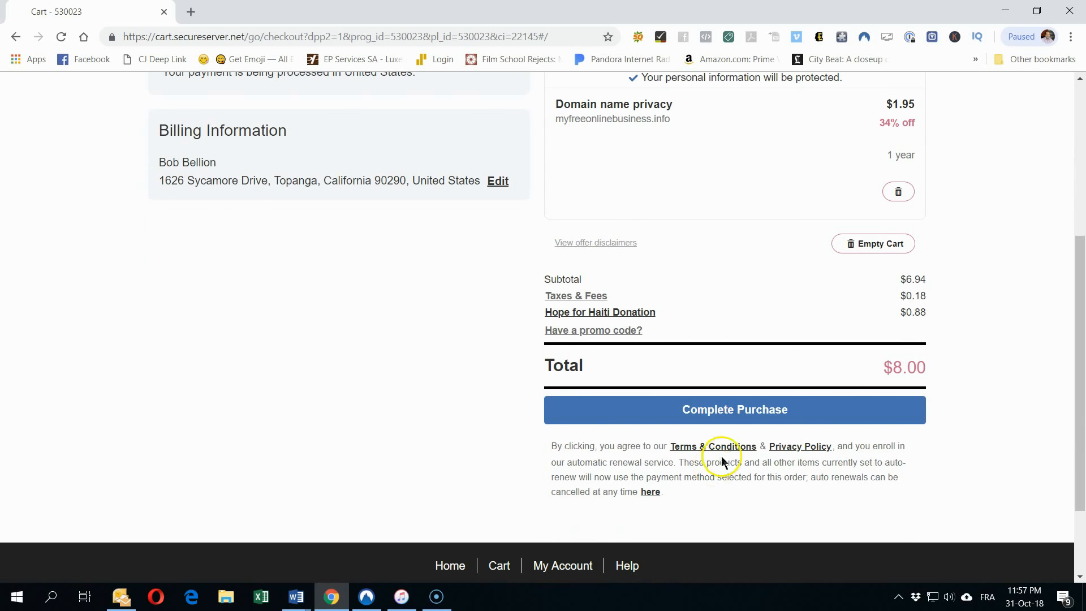
Step: Complete the $8.00 domain order, check the account's Domains list, then minimize Chrome to return to the Word plan
left_click(734, 411)
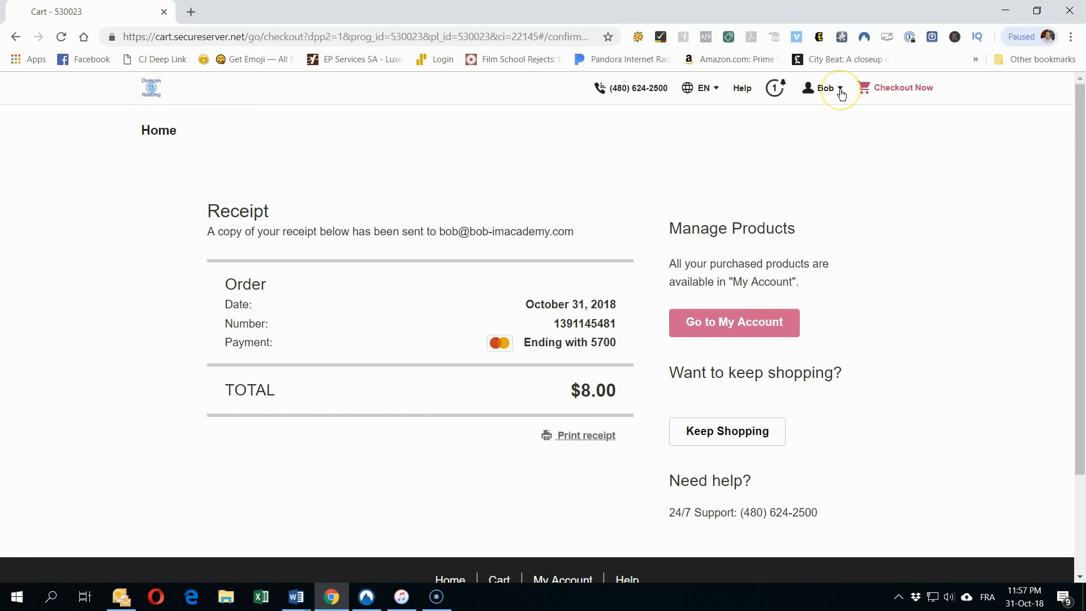
left_click(757, 318)
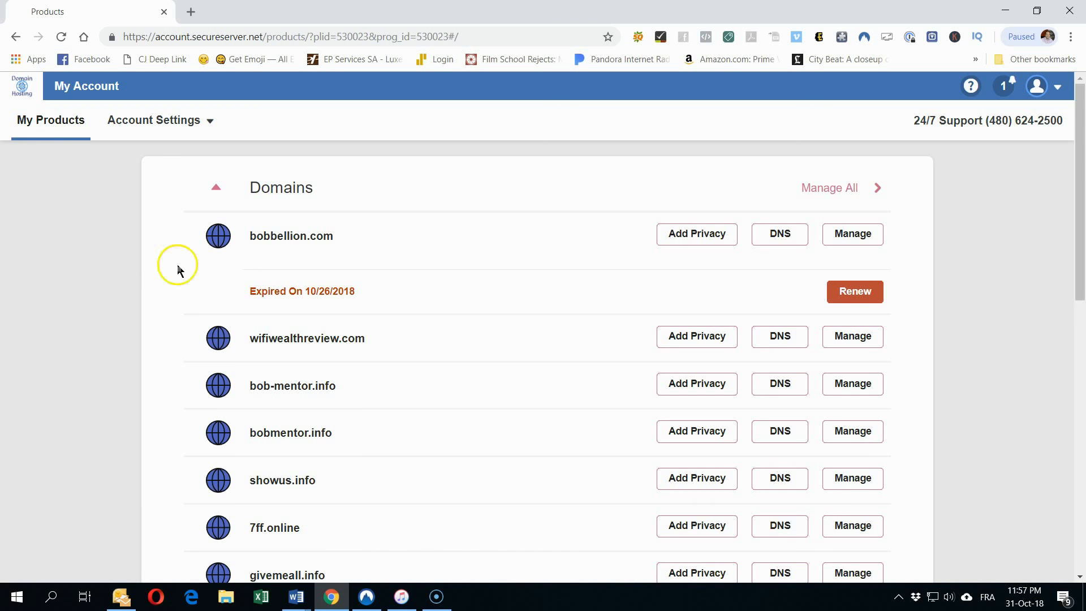
scroll(479, 341, "down", 5)
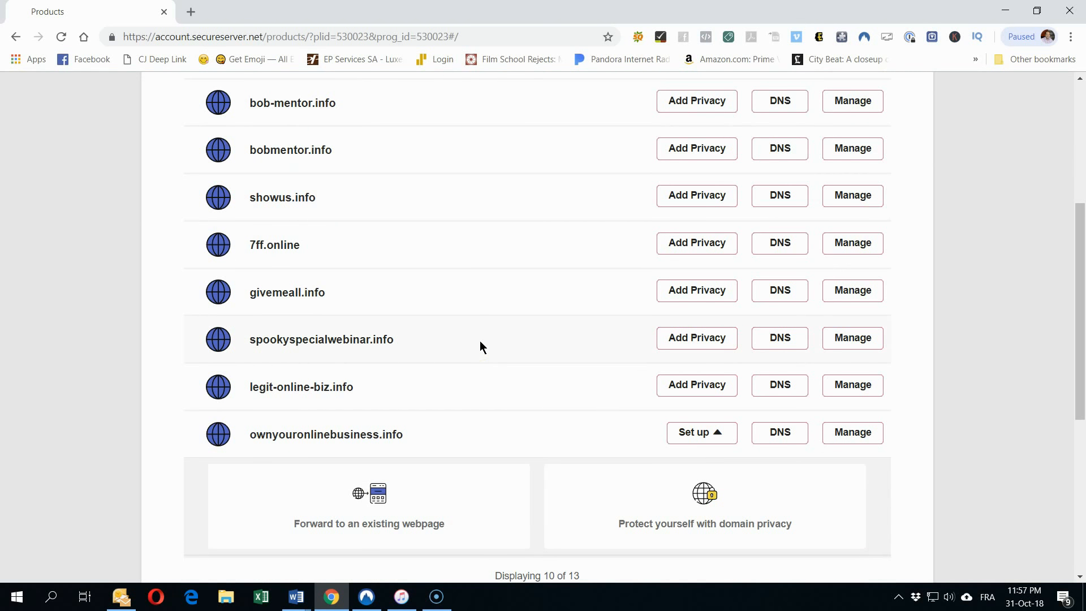
scroll(479, 346, "up", 5)
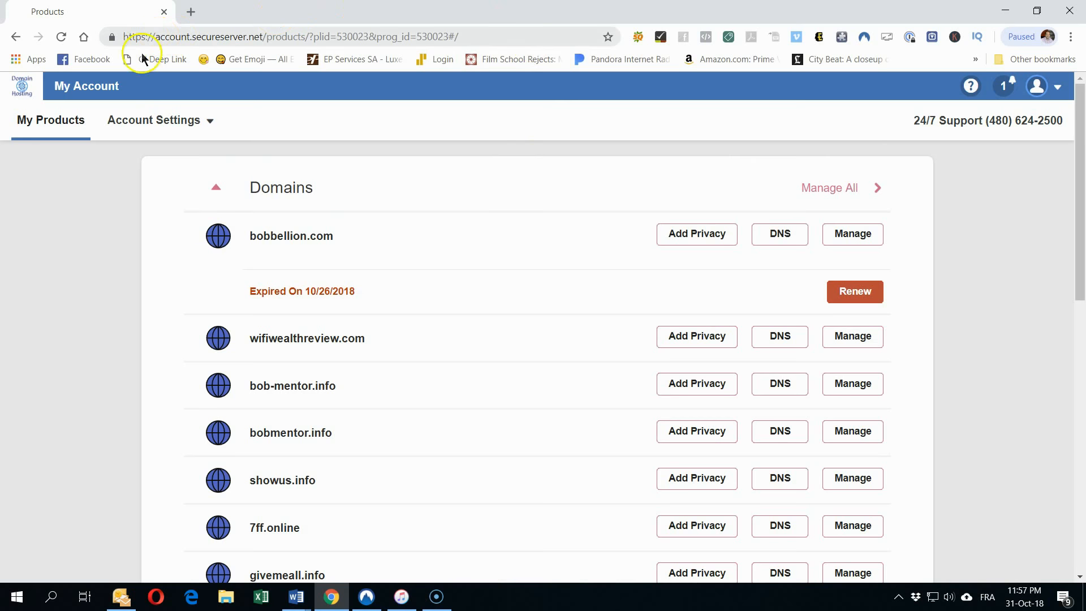
left_click(1001, 9)
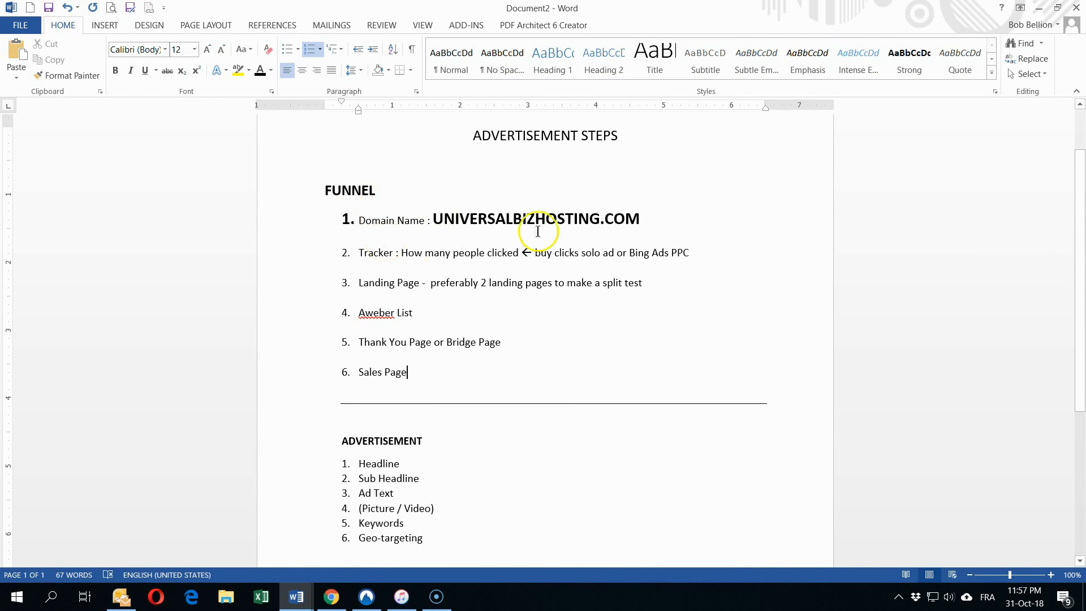
Step: Review the Domain Name and Tracker lines of the Word plan, then return to Chrome
left_click(682, 216)
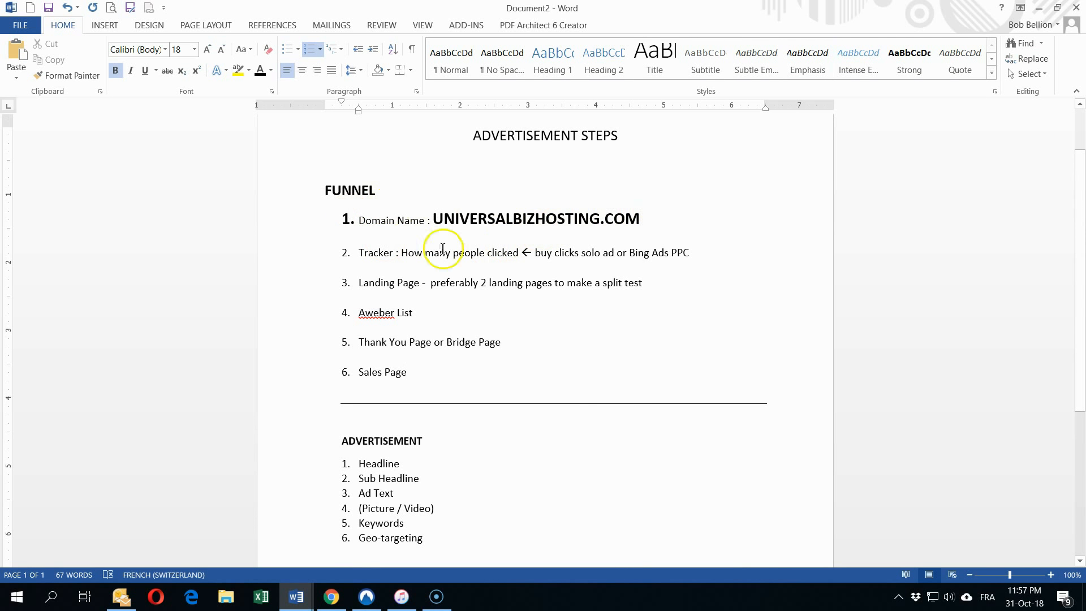
left_click(693, 252)
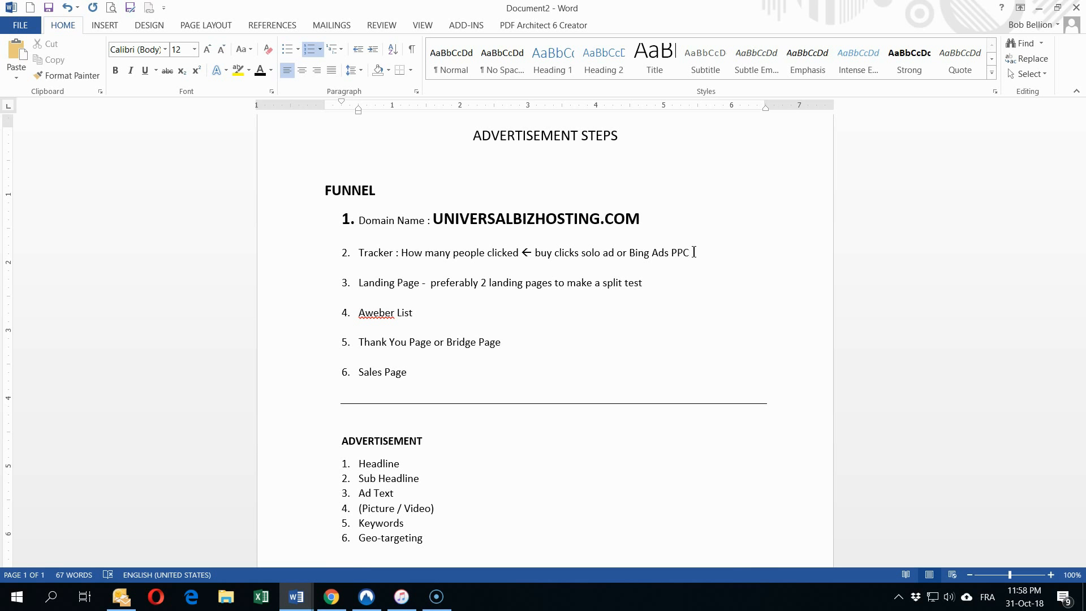
left_click(334, 598)
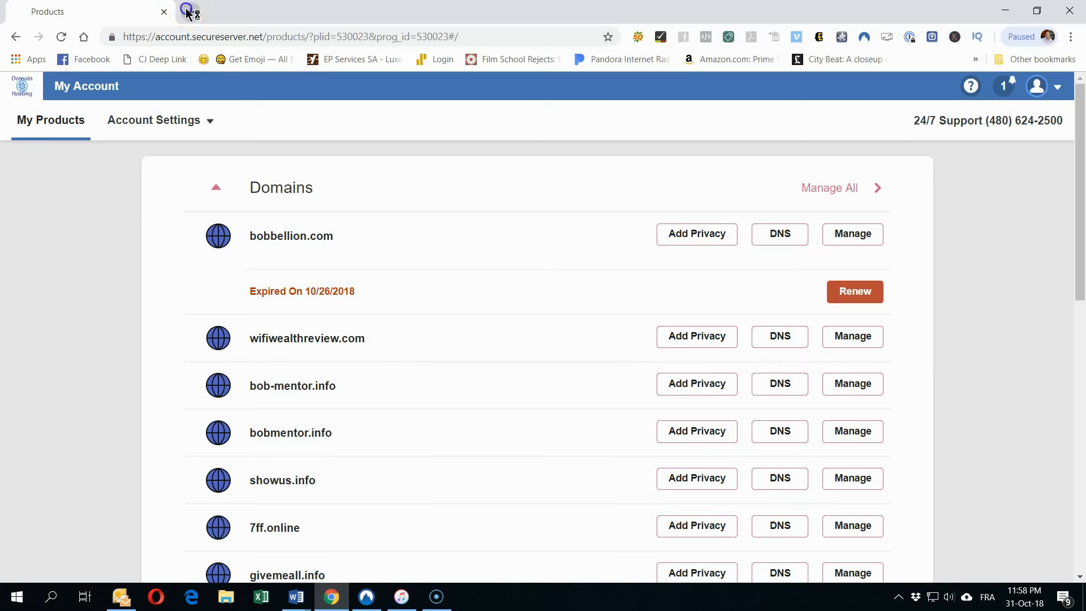
Step: In a new tab, enter 'clickfunnels' and go to app.clickfunnels.com/funnels
left_click(185, 12)
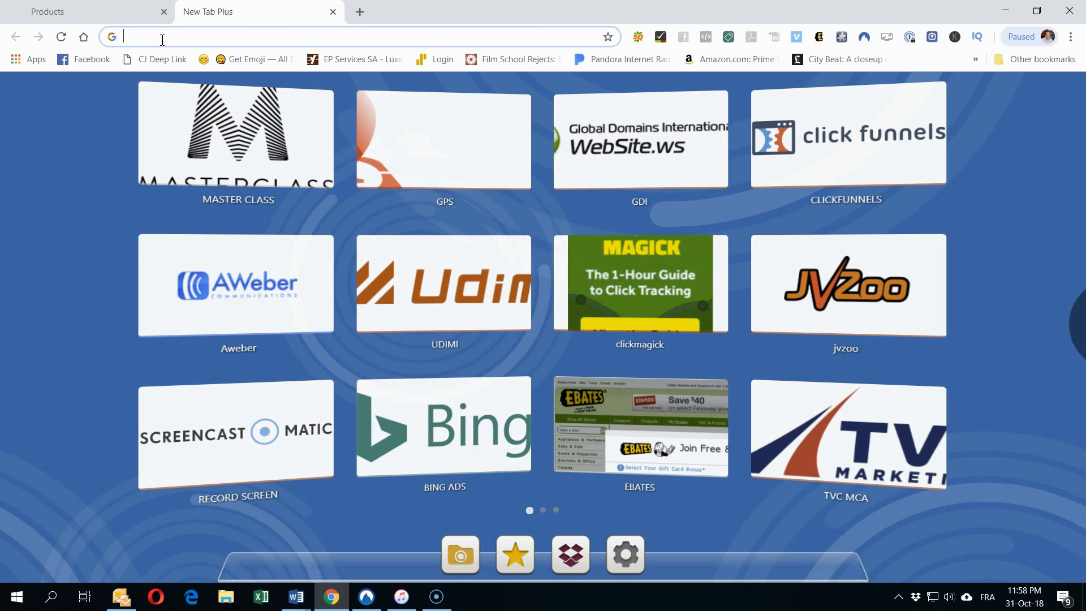
type("clc")
key("BackSpace")
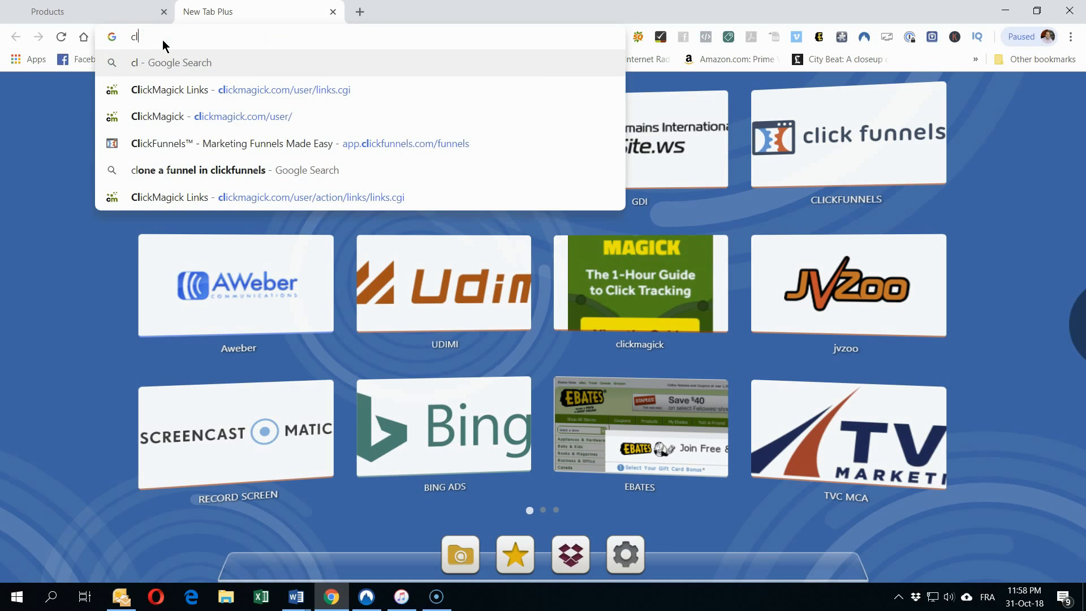
type("ickg")
key("BackSpace")
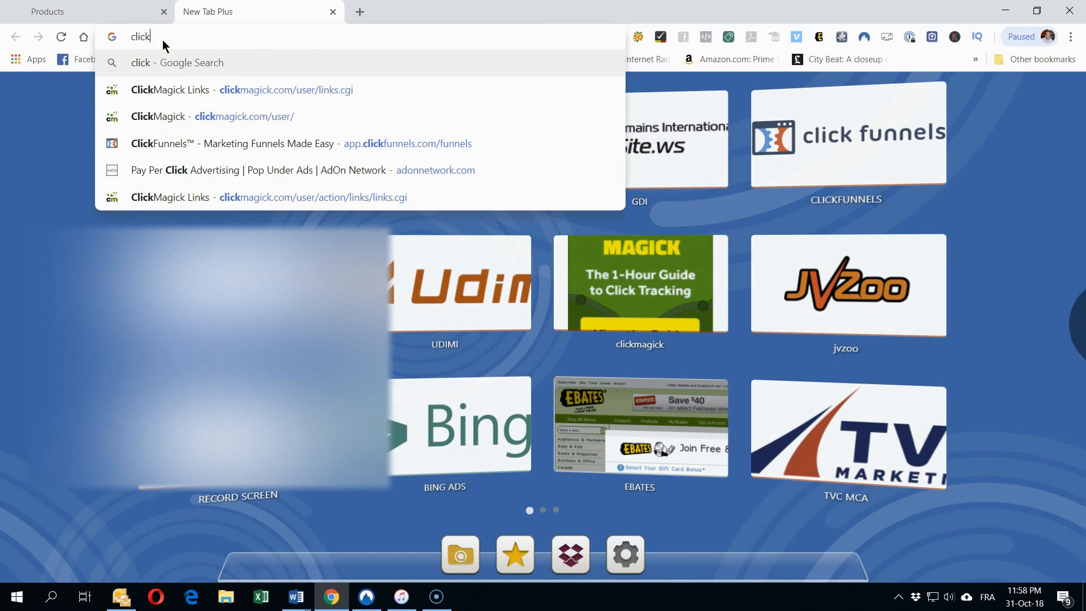
type("funne")
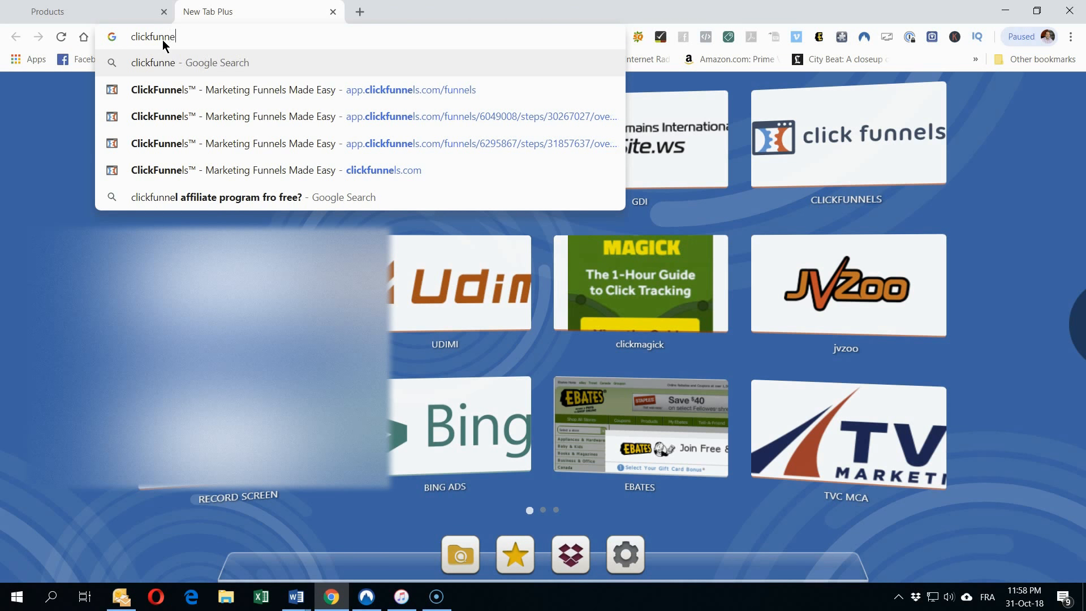
left_click(146, 89)
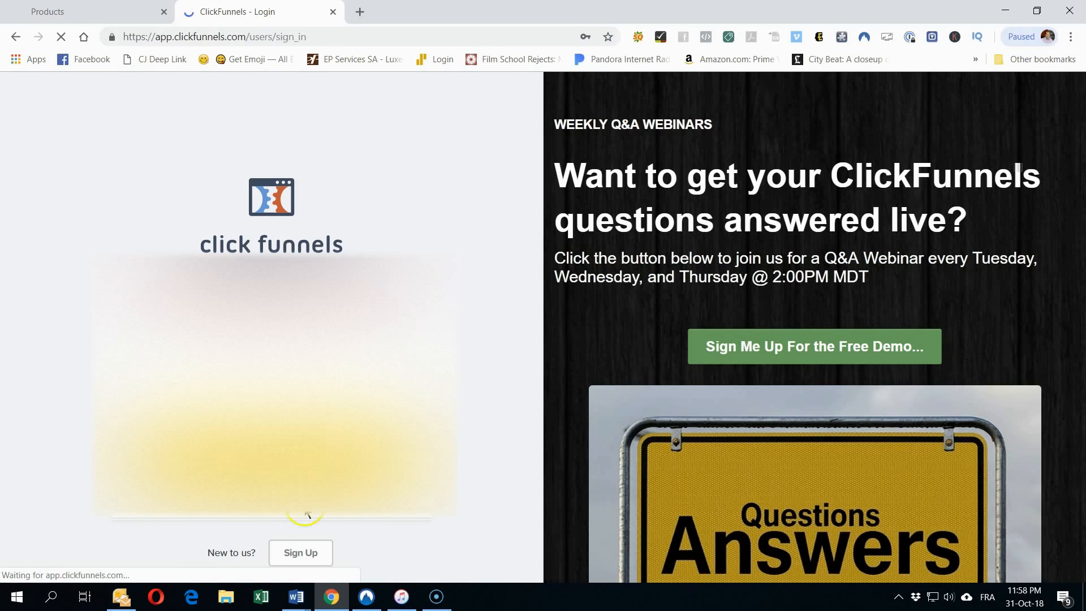
Step: Log in, accept the cookie banner, and open Affiliates from the avatar menu
left_click(298, 456)
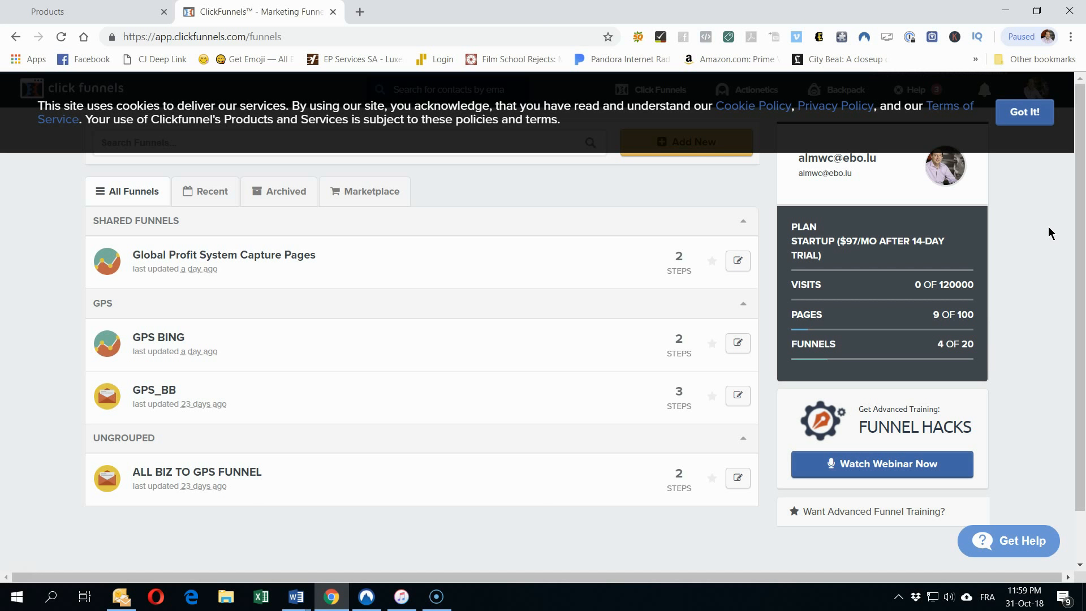
left_click(1022, 111)
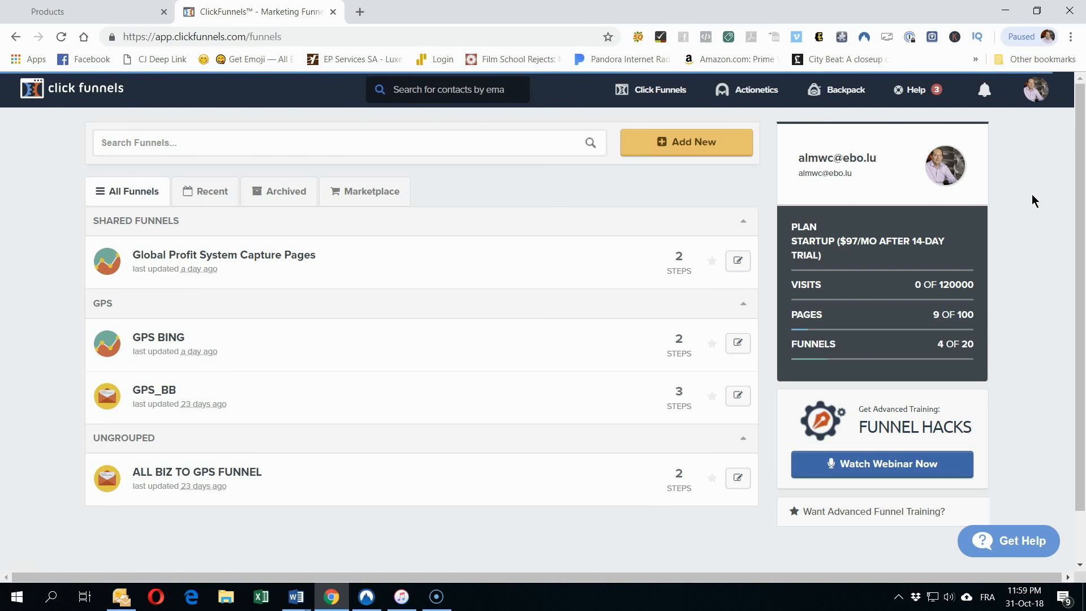
left_click(1035, 91)
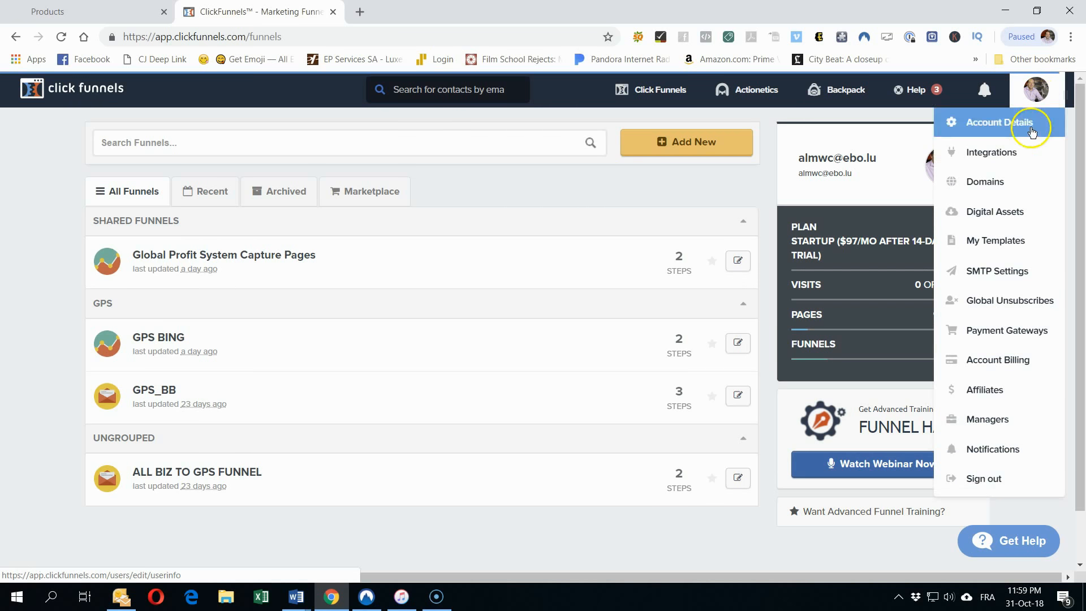
left_click(977, 399)
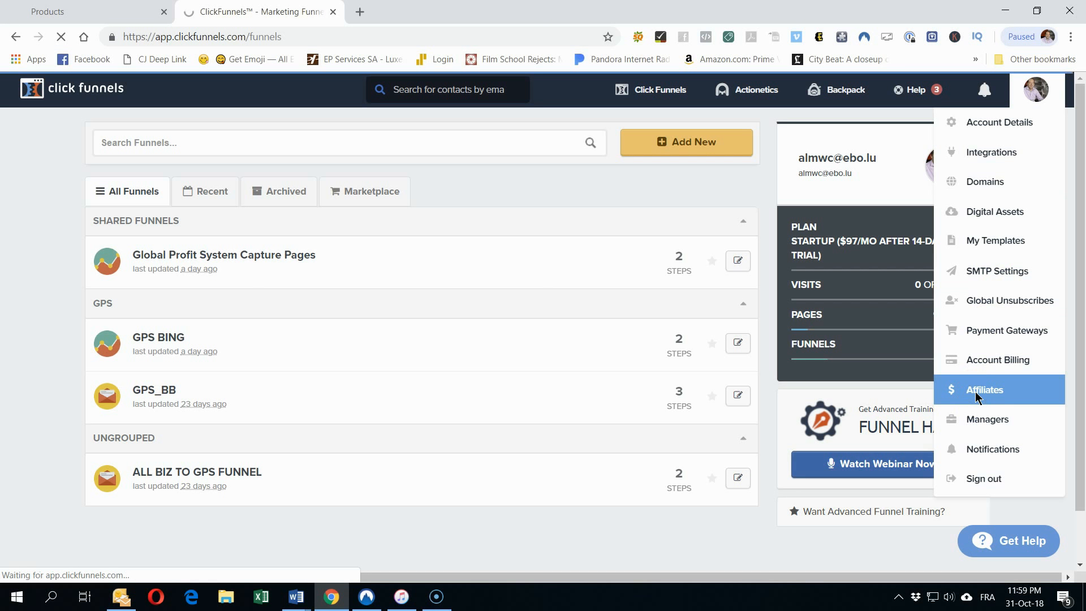
left_click(981, 391)
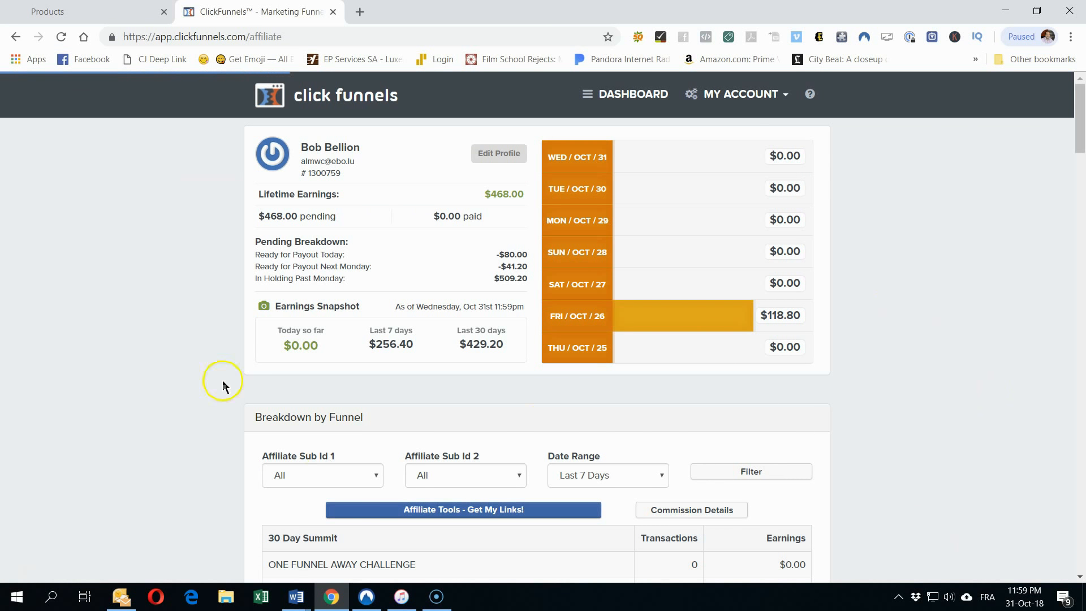
Step: Look over the $468.00 lifetime affiliate earnings, then go back to the funnels list
left_click(526, 194)
left_click_drag(527, 194, 514, 193)
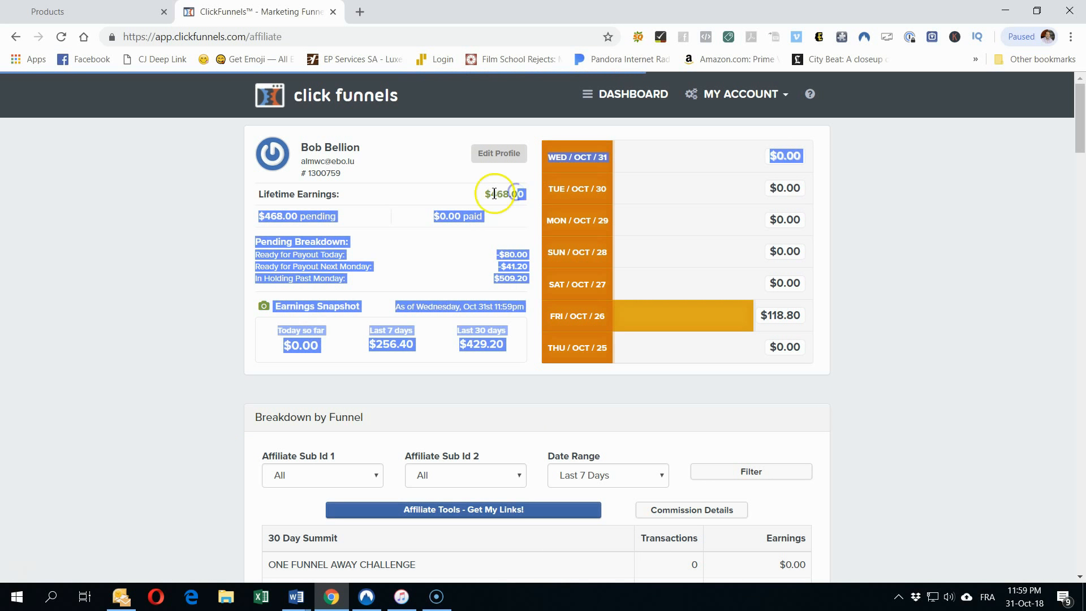
left_click(494, 194)
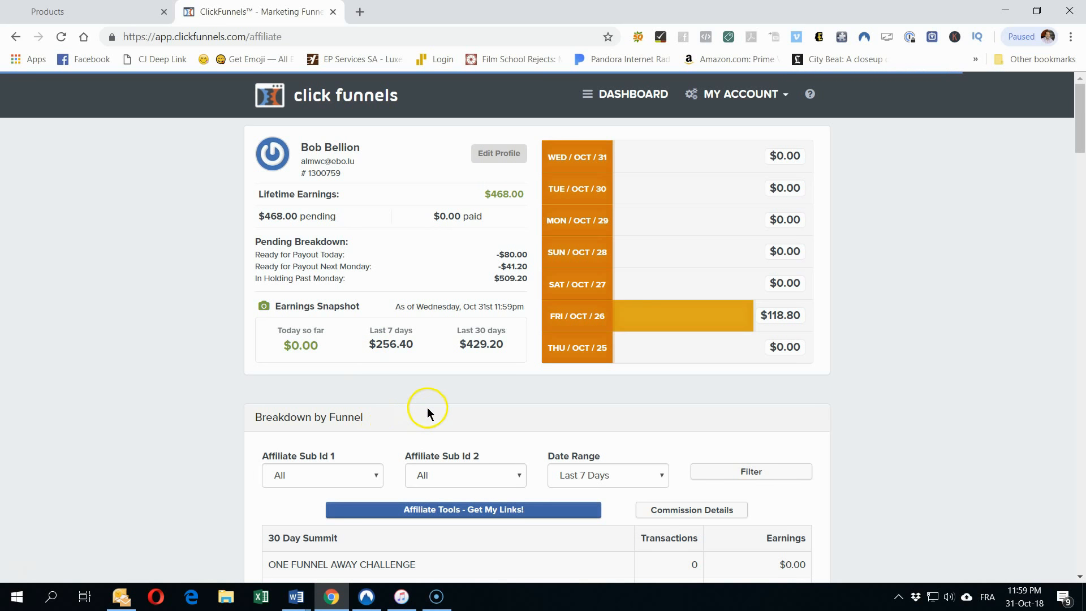
scroll(427, 407, "down", 13)
scroll(369, 429, "up", 13)
left_click(257, 382)
left_click(103, 248)
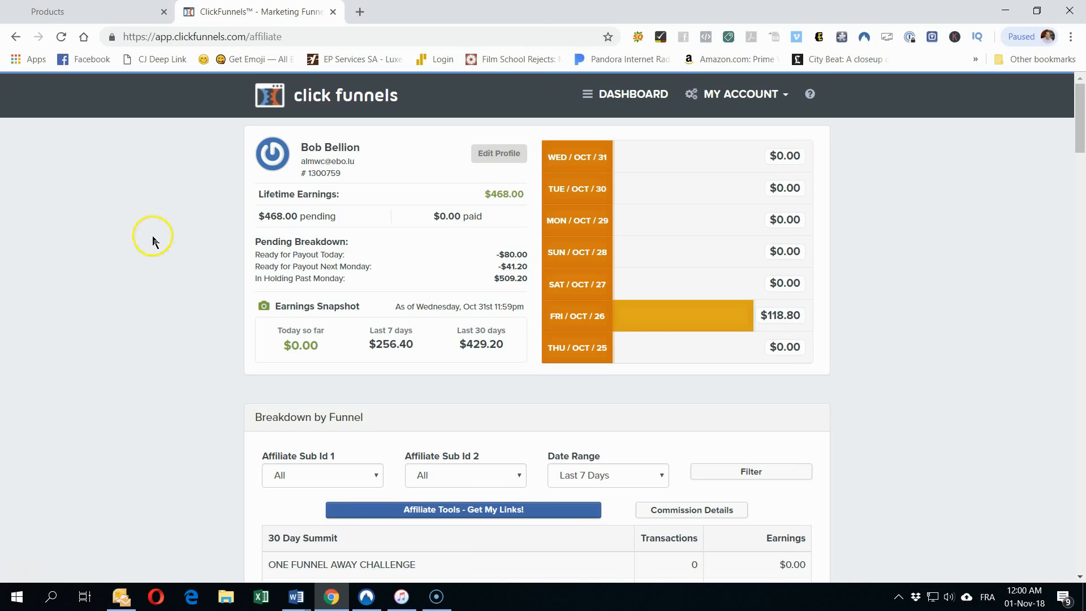
left_click(187, 280)
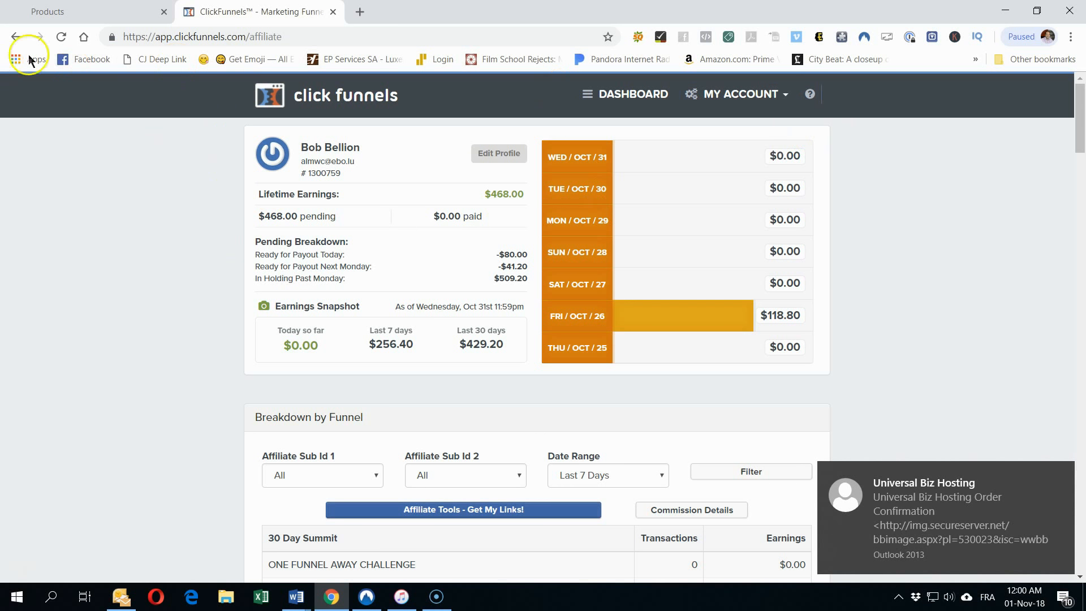
left_click(16, 37)
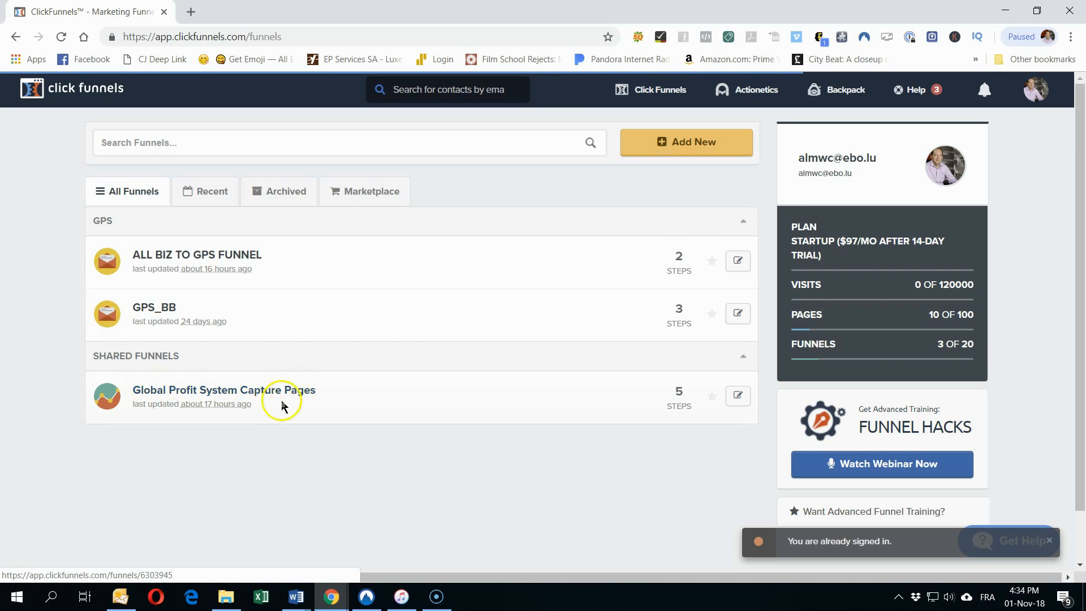
Step: Check the Global Profit System Capture Pages funnel's settings, then view All Funnels to find its copy
left_click(154, 391)
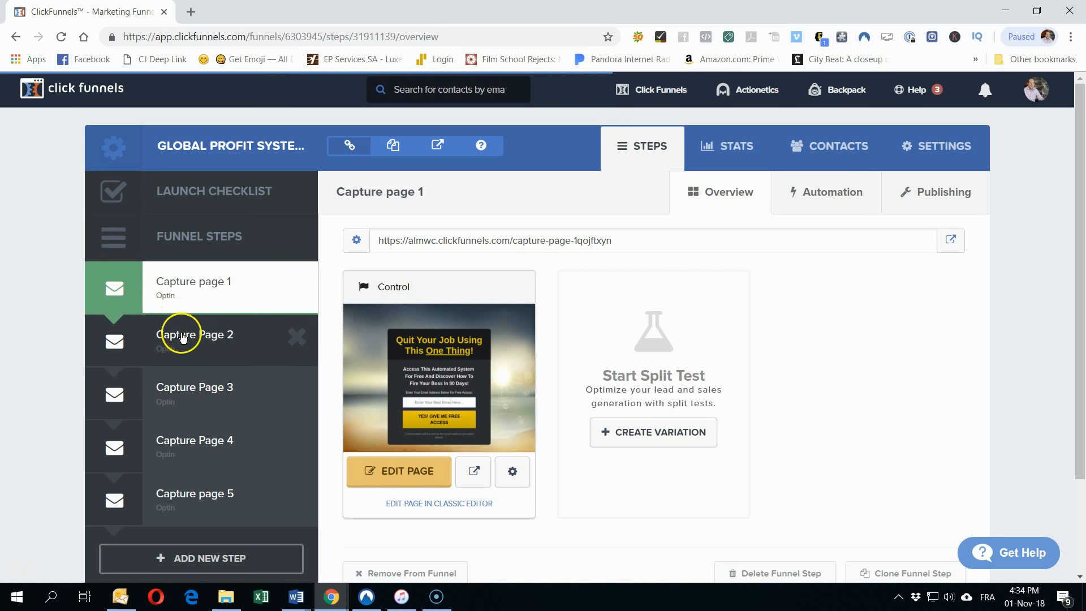
left_click(931, 152)
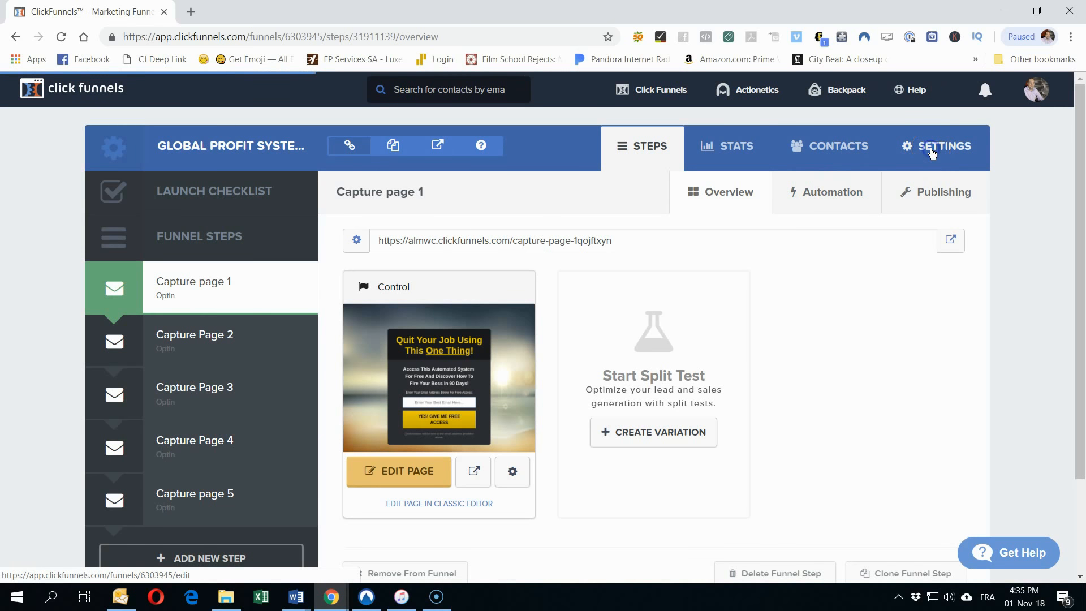
scroll(915, 290, "down", 5)
scroll(914, 297, "down", 15)
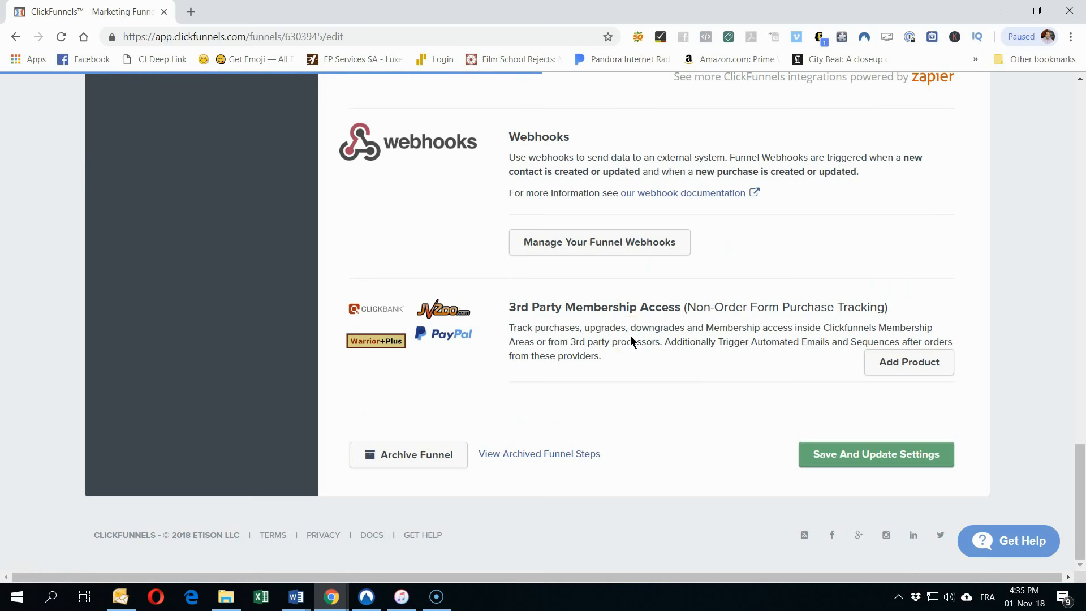
scroll(630, 335, "up", 20)
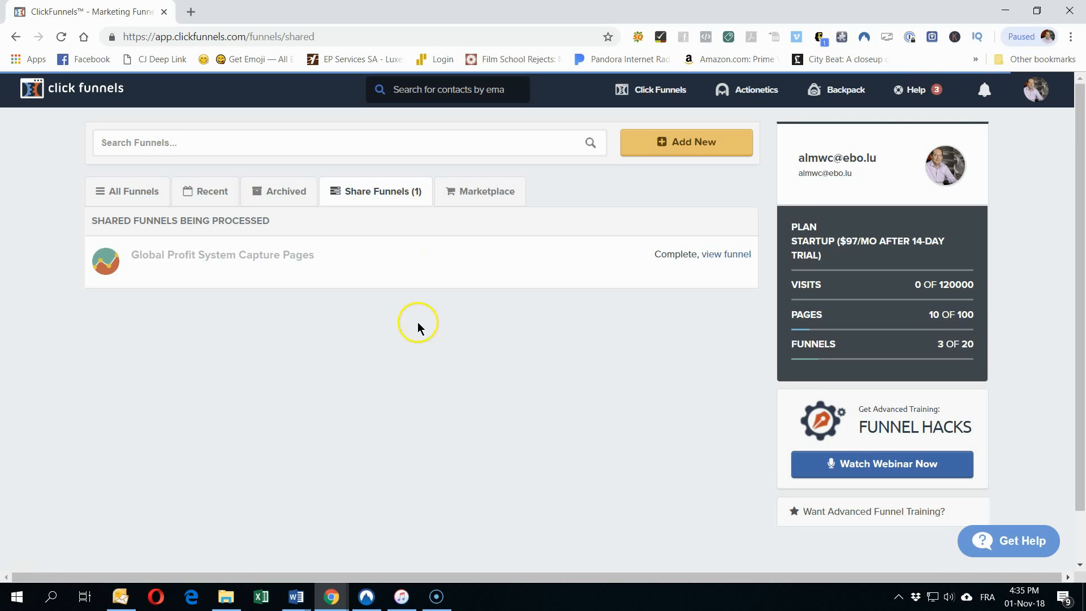
left_click(138, 197)
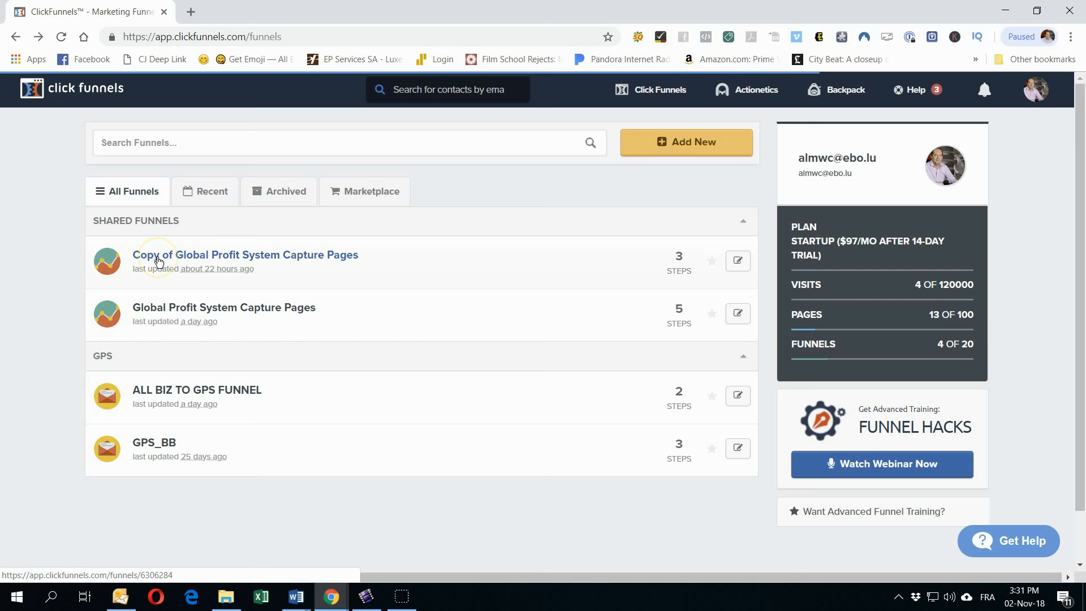
Step: In the copied funnel's settings, change the name to 'GPS GET AN ONLINE BUSINESS'
left_click(158, 257)
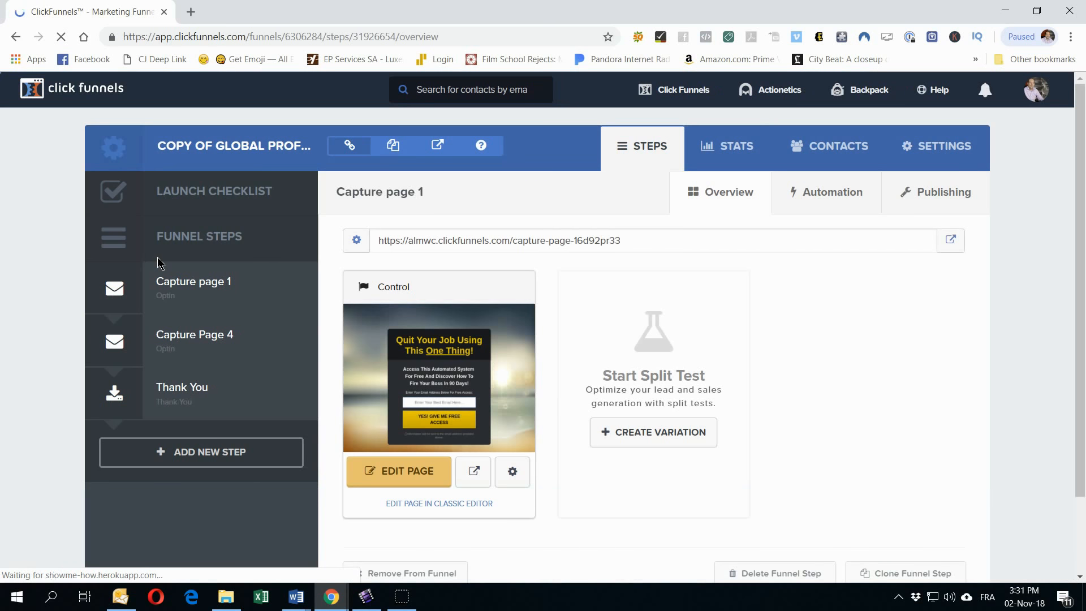
left_click(930, 146)
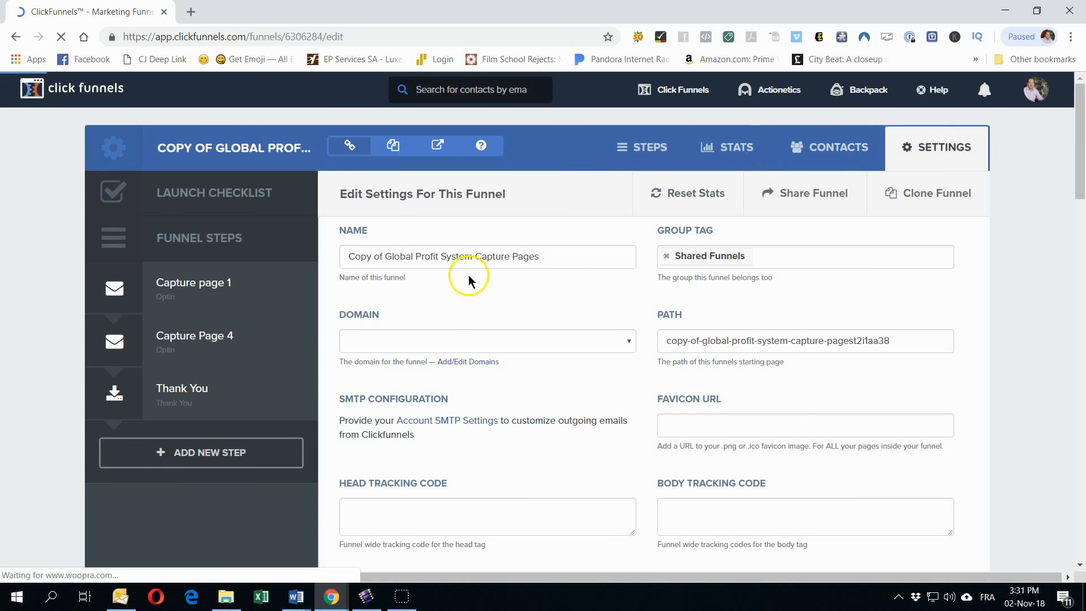
left_click_drag(529, 264, 280, 231)
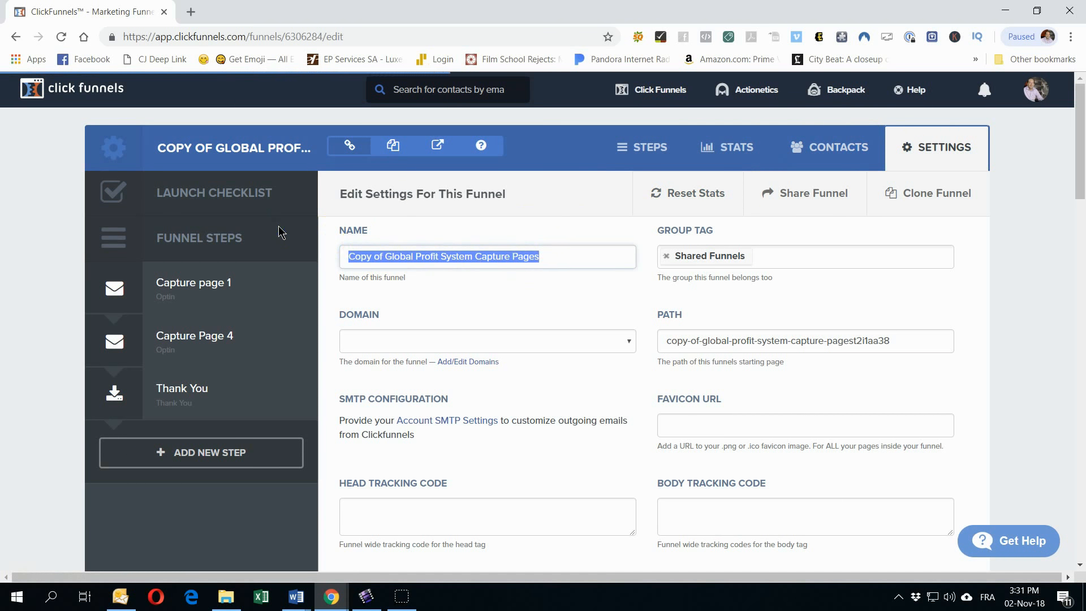
type("GBP")
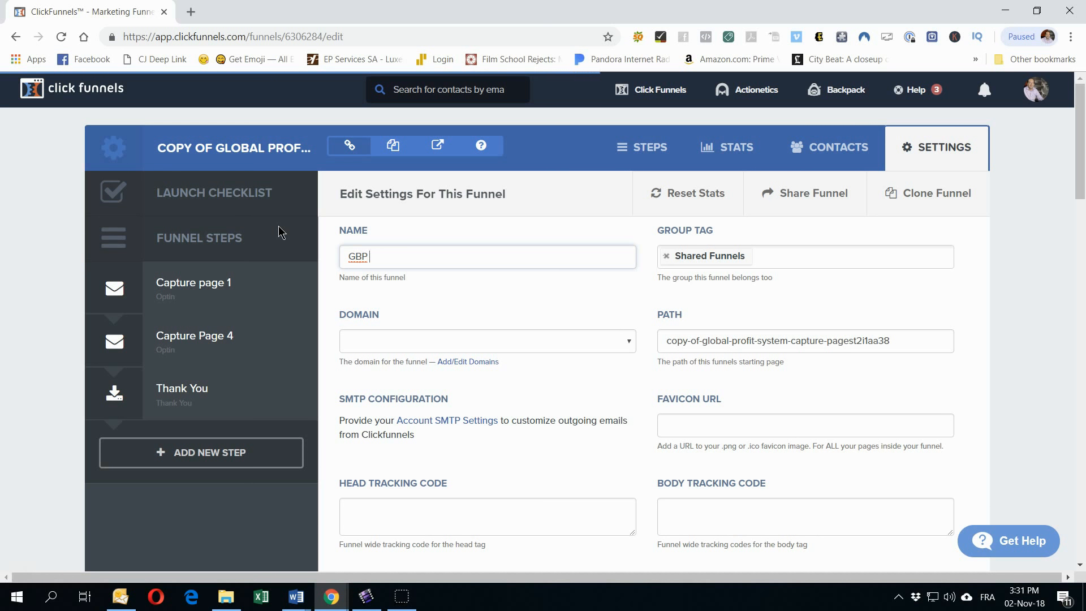
key("BackSpace")
key("BackSpace")
key("BackSpace")
type("PS ")
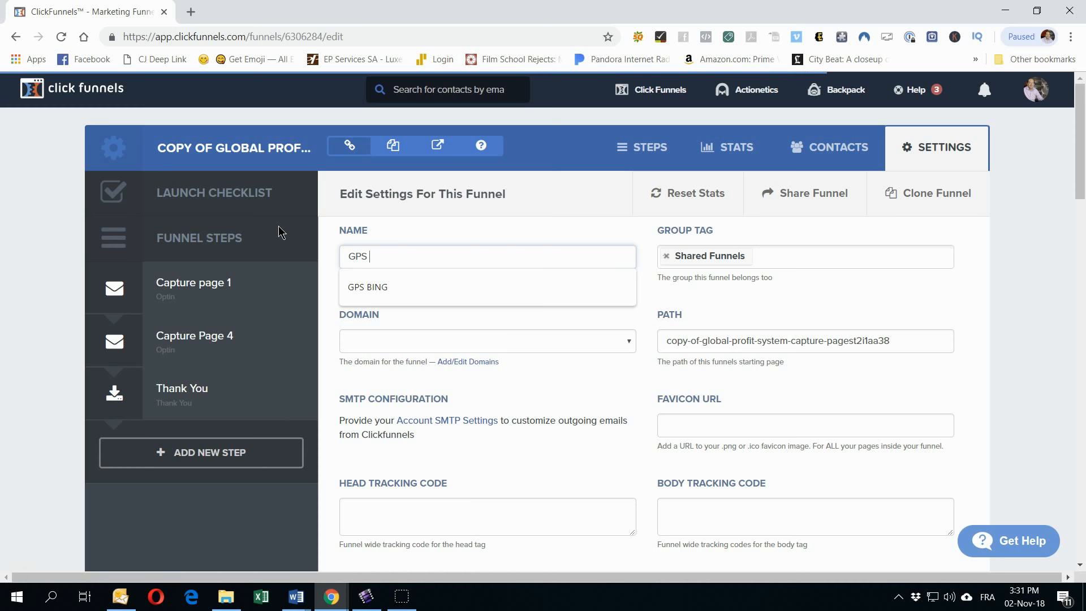
type("CREAT")
key("BackSpace")
key("BackSpace")
key("BackSpace")
key("BackSpace")
key("BackSpace")
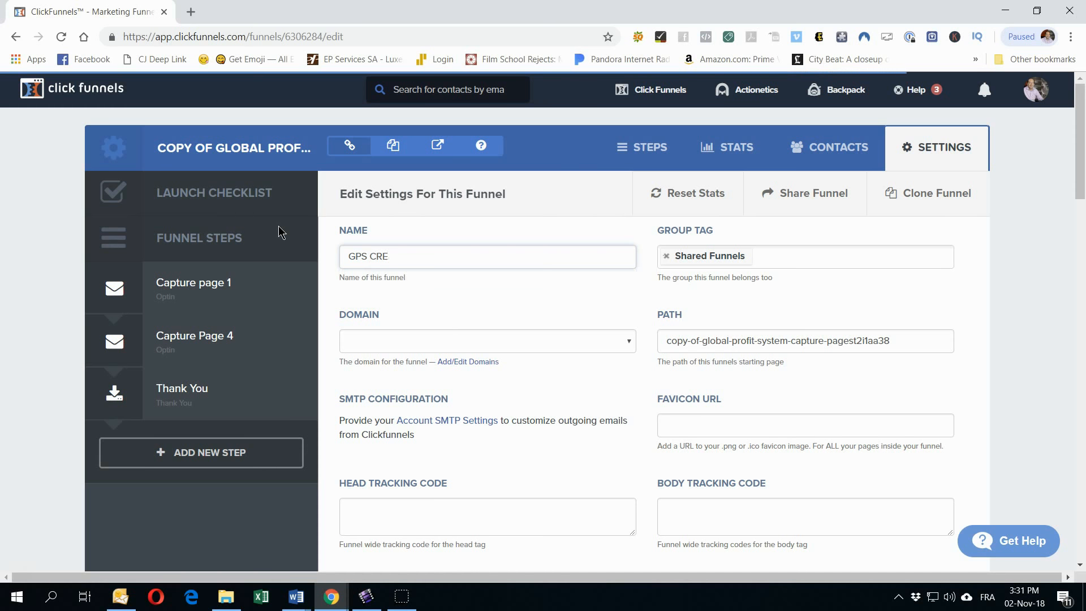
type("GET AN ONLINE BUSINESS")
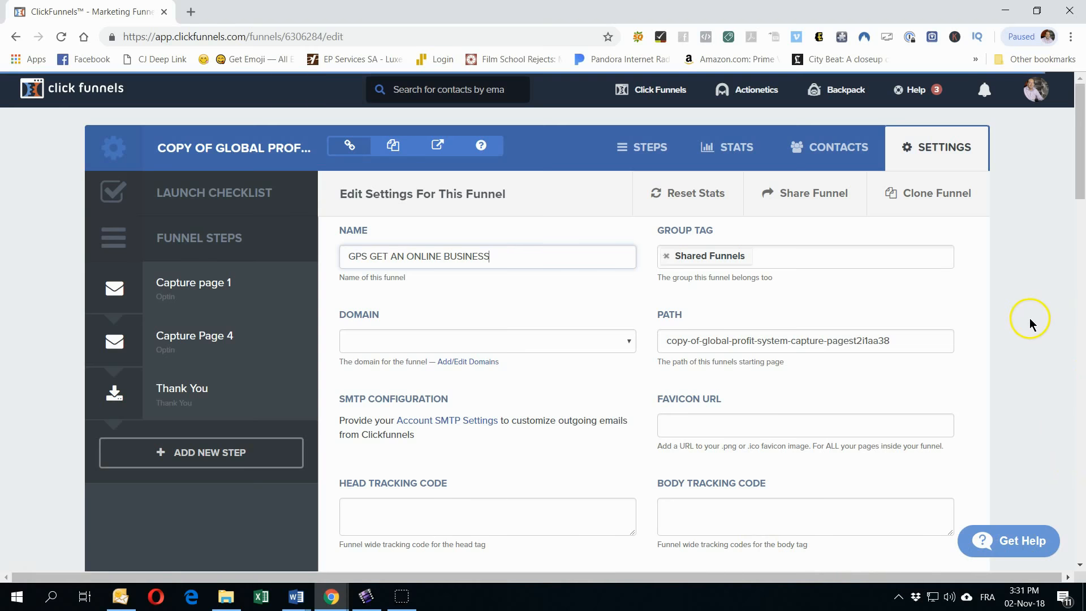
Step: Save the updated funnel settings and return to the funnels list
scroll(1029, 318, "down", 5)
scroll(1021, 319, "up", 5)
scroll(990, 283, "down", 20)
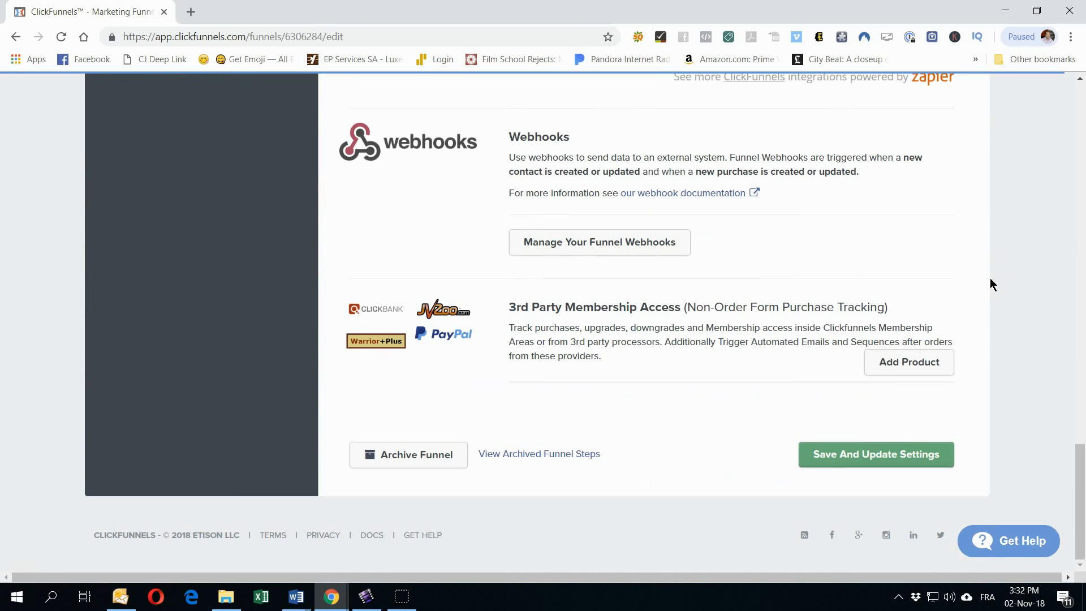
left_click(871, 448)
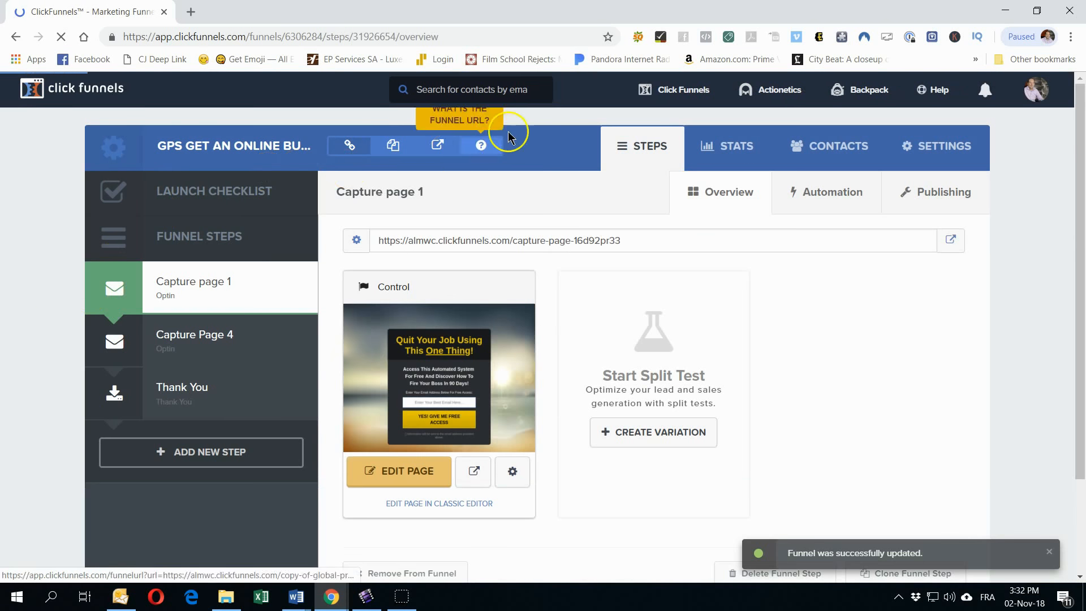
mouse_move(627, 102)
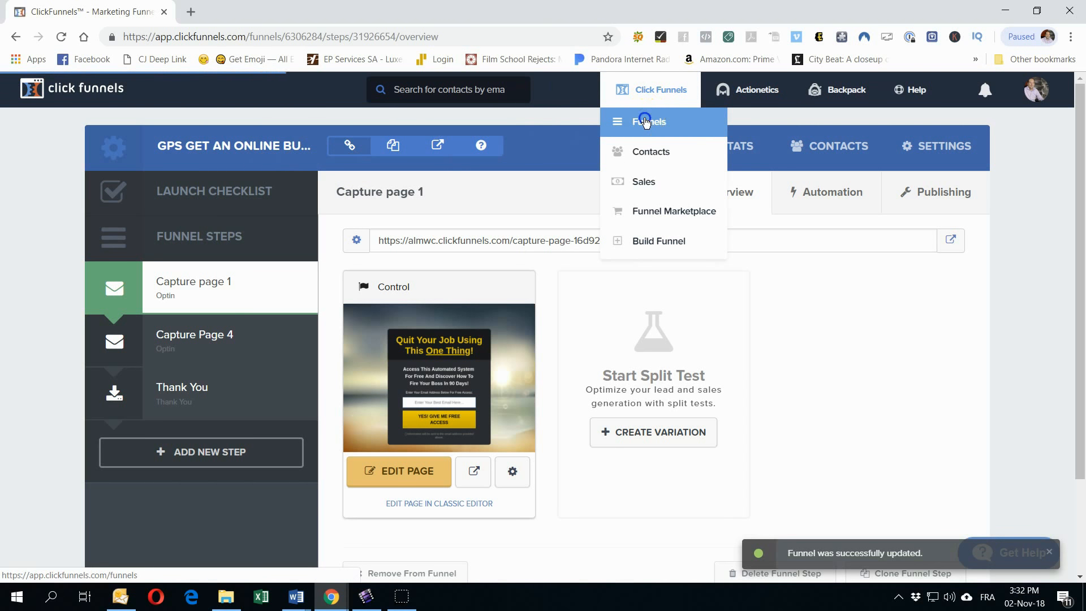
left_click(648, 119)
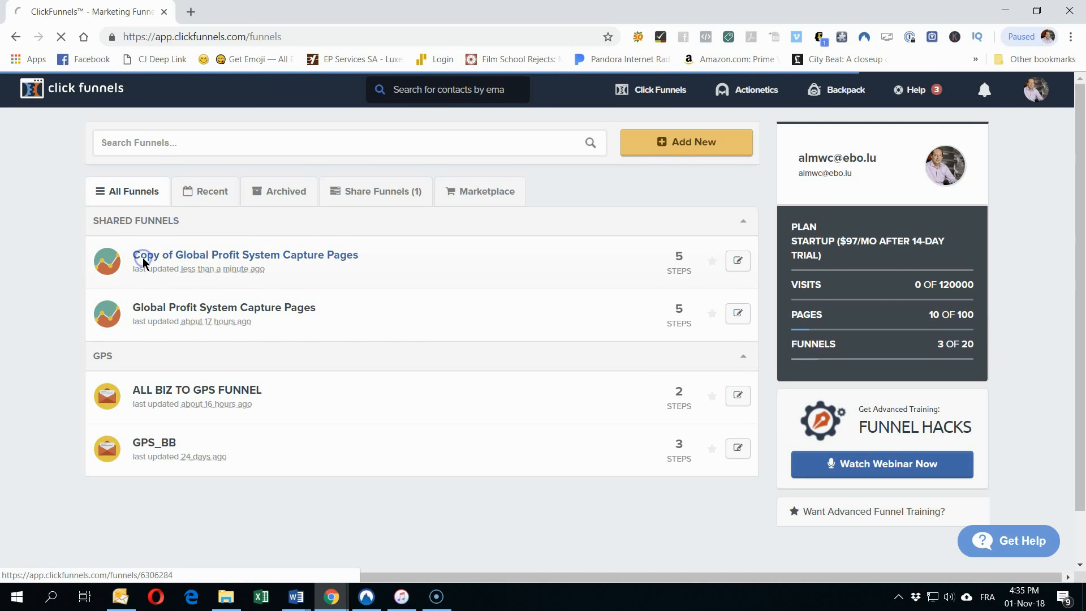
Step: Open Capture page 1 of the copied funnel in the editor, scroll through it, and exit
left_click(143, 256)
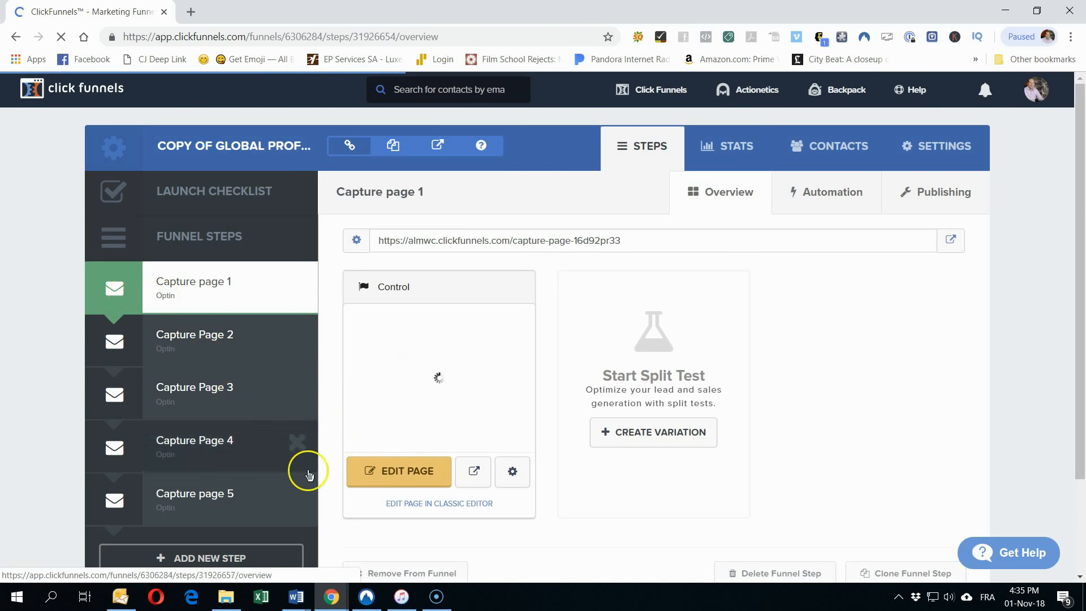
left_click(395, 479)
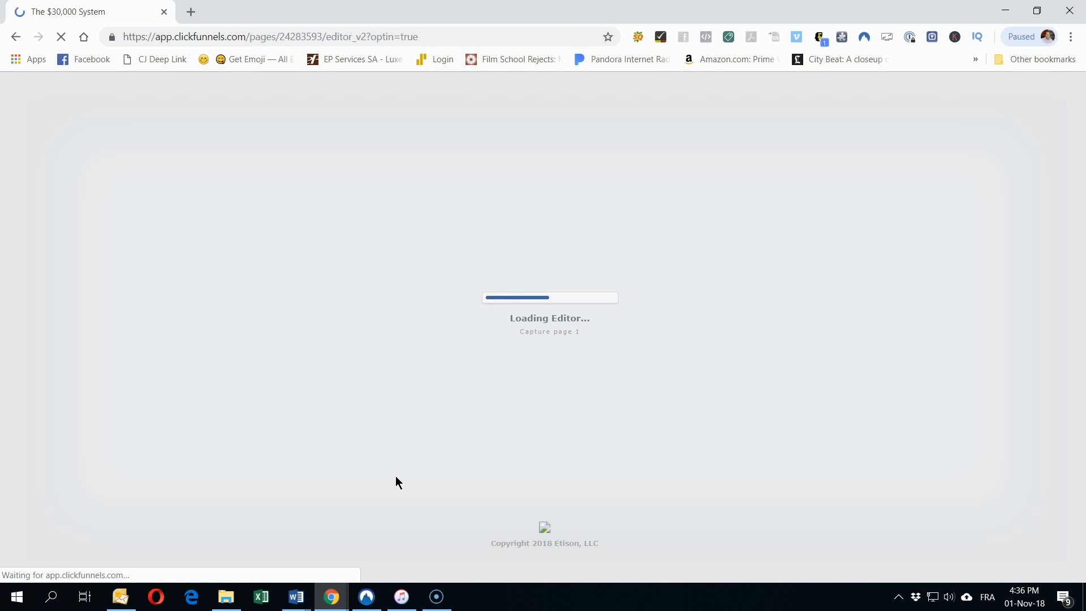
scroll(396, 294, "down", 1)
scroll(373, 418, "up", 1)
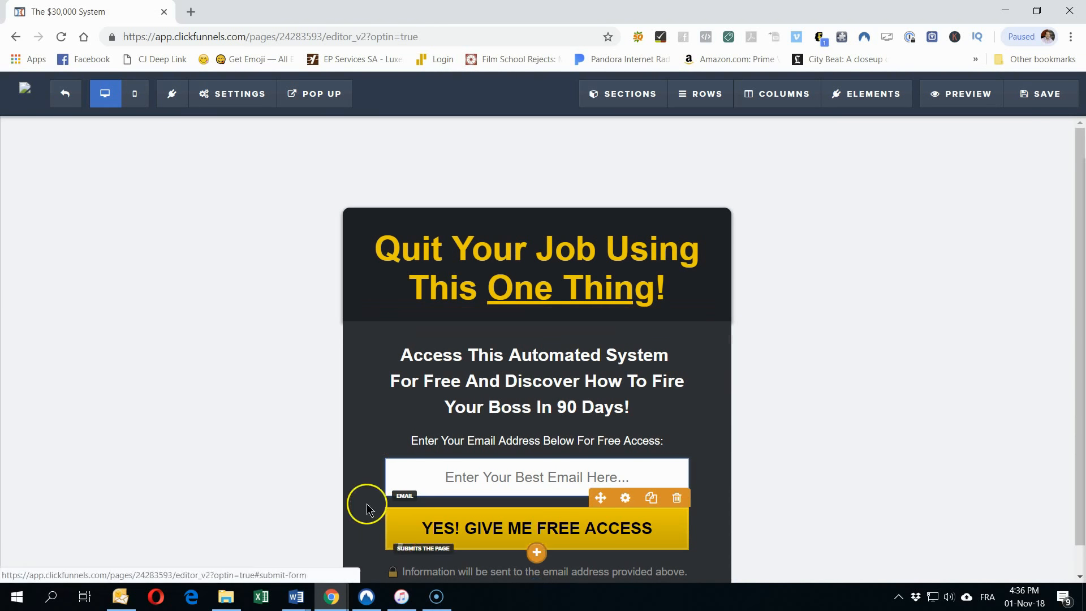
scroll(281, 422, "down", 1)
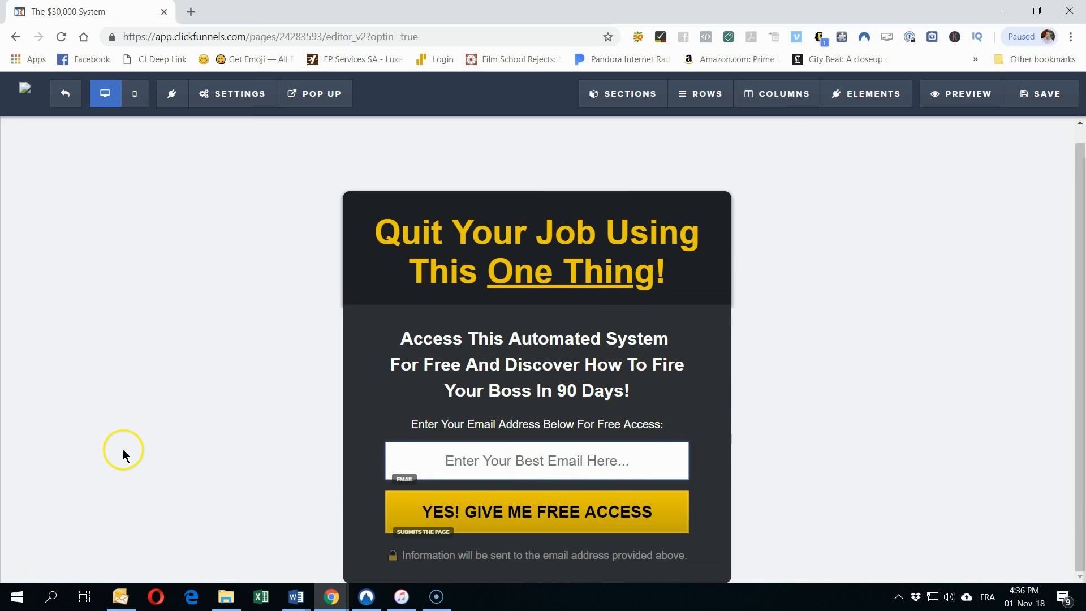
left_click(63, 94)
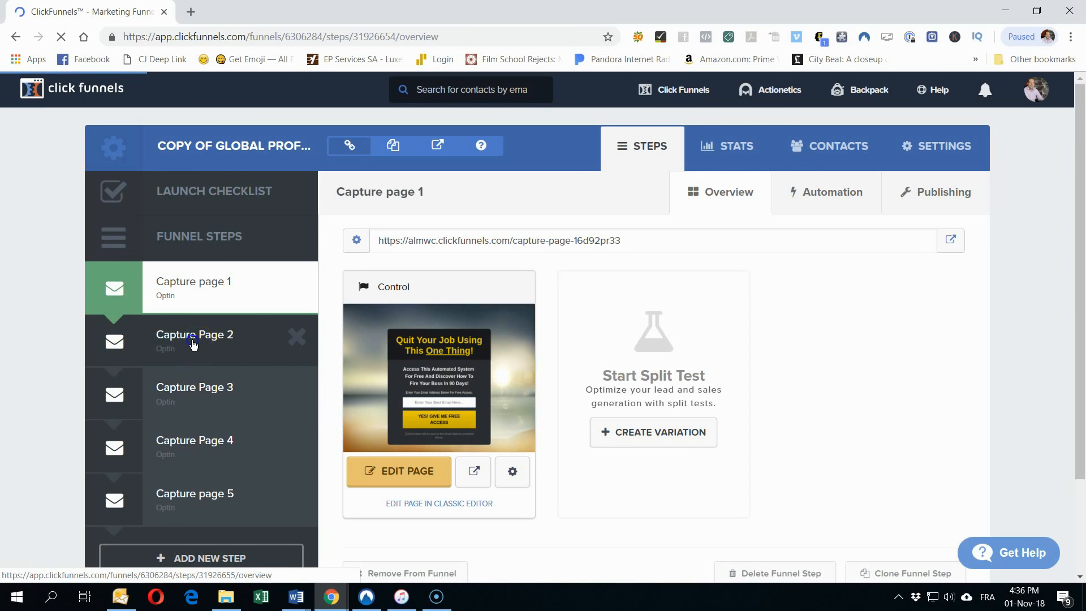
Step: Preview Capture Page 2 in the editor, then delete that step and confirm with OK
left_click(192, 344)
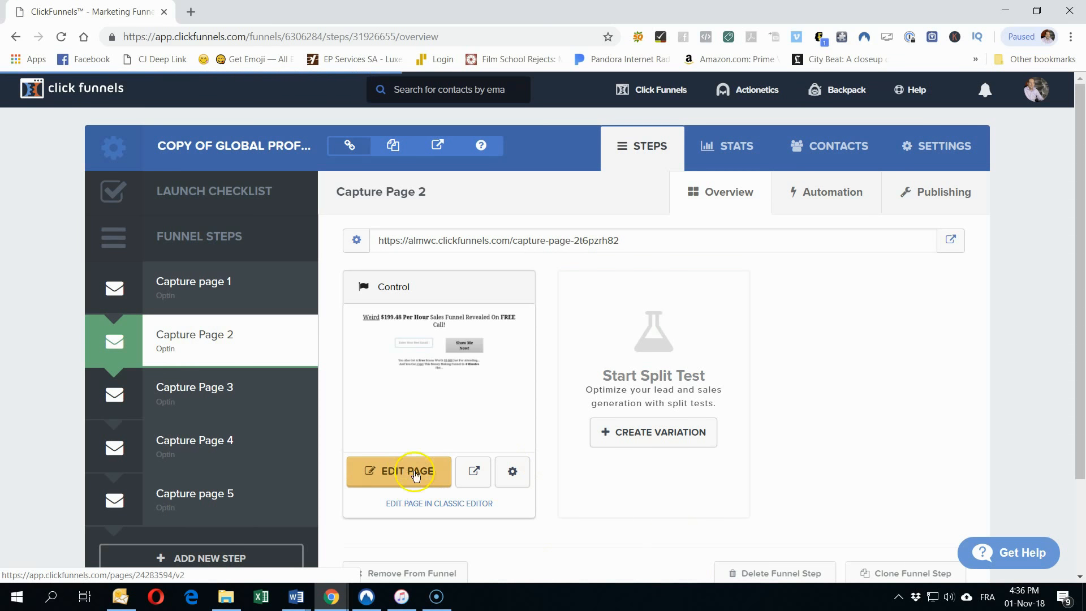
left_click(389, 471)
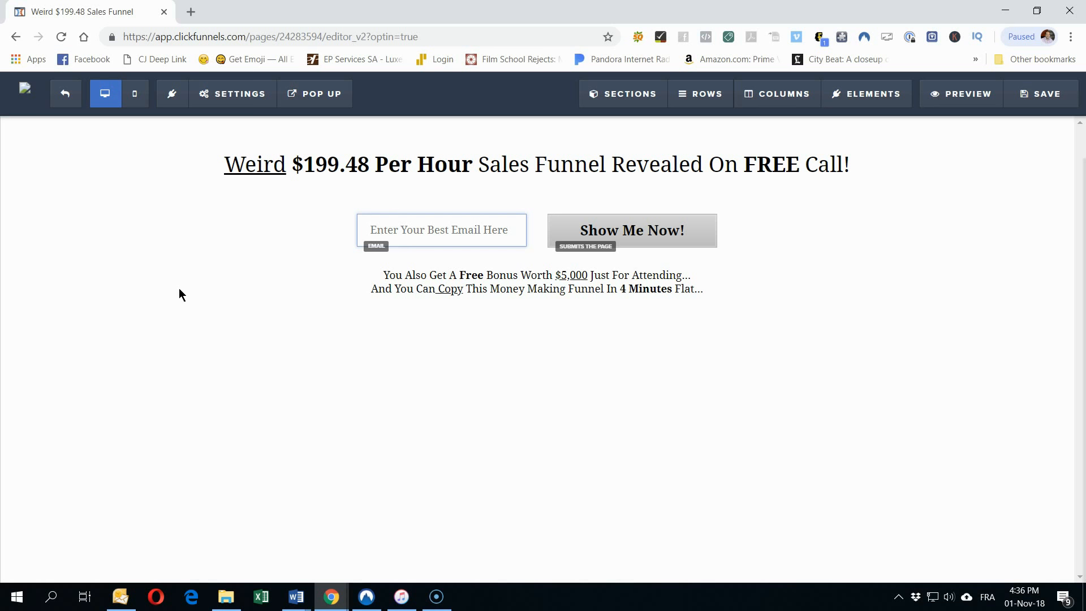
left_click(60, 99)
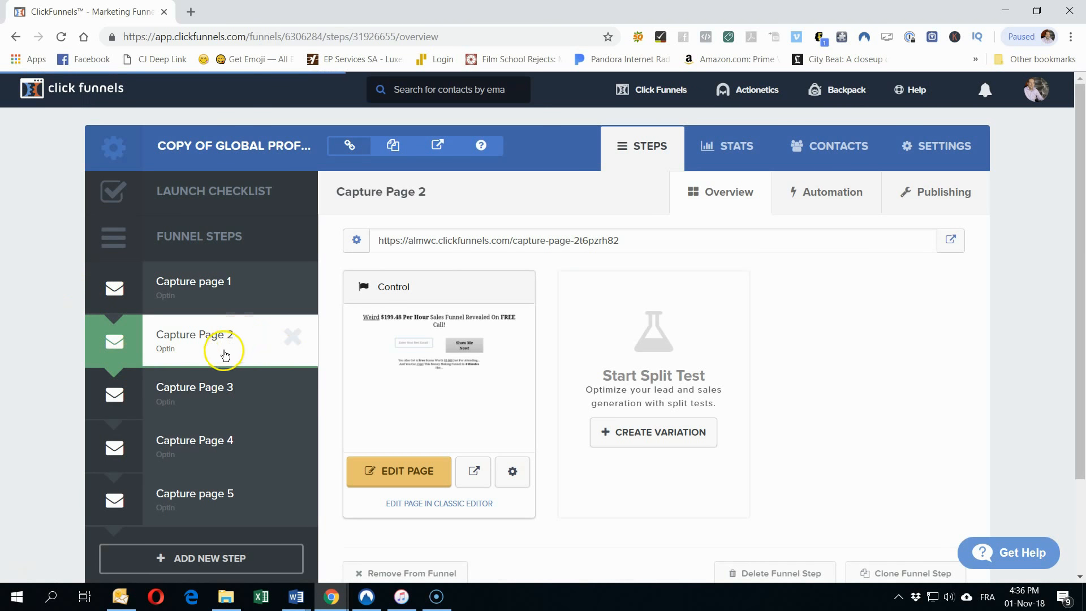
left_click(293, 339)
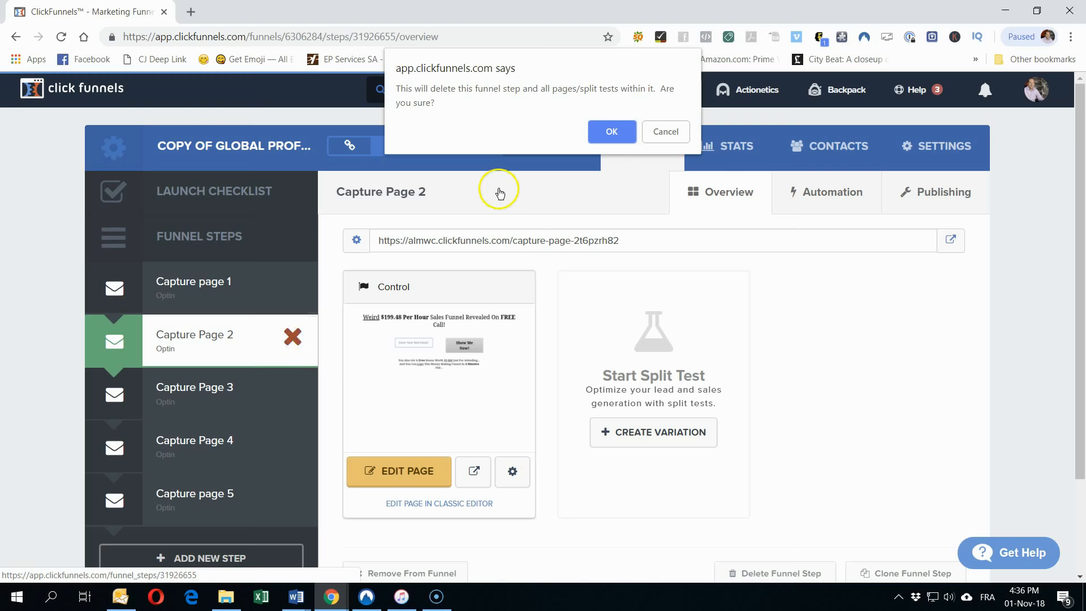
left_click(612, 134)
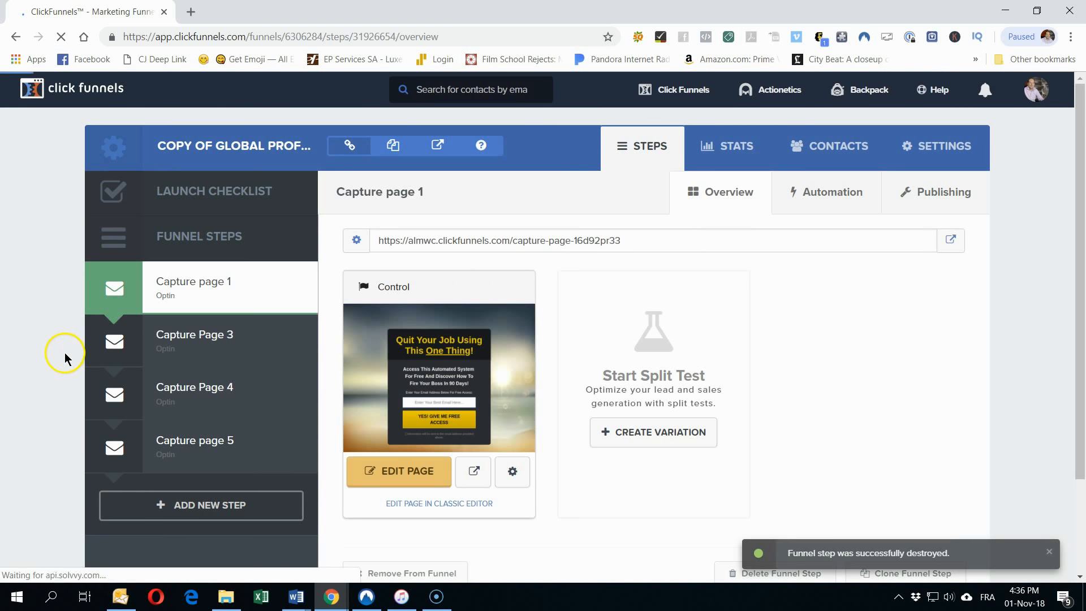
Step: Preview Capture Page 3 in the editor, then delete that step and confirm with OK
left_click(189, 337)
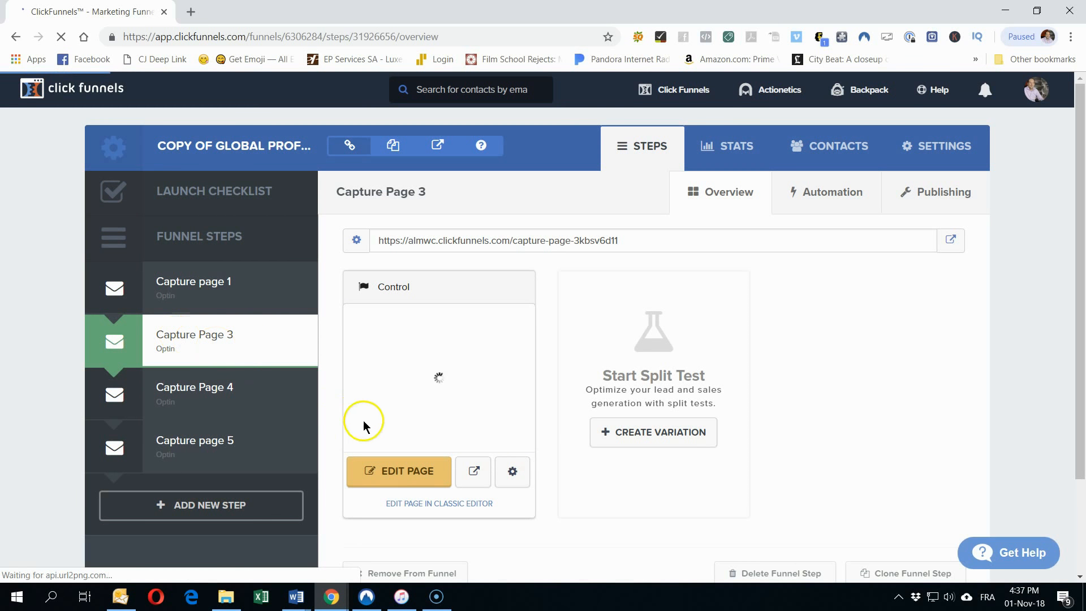
left_click(395, 481)
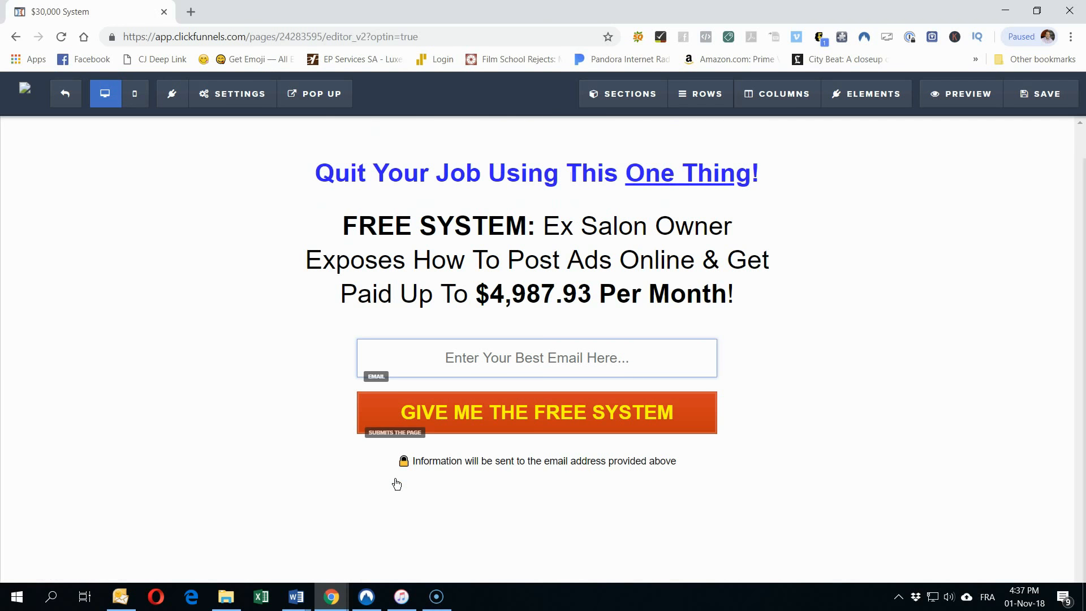
left_click(64, 95)
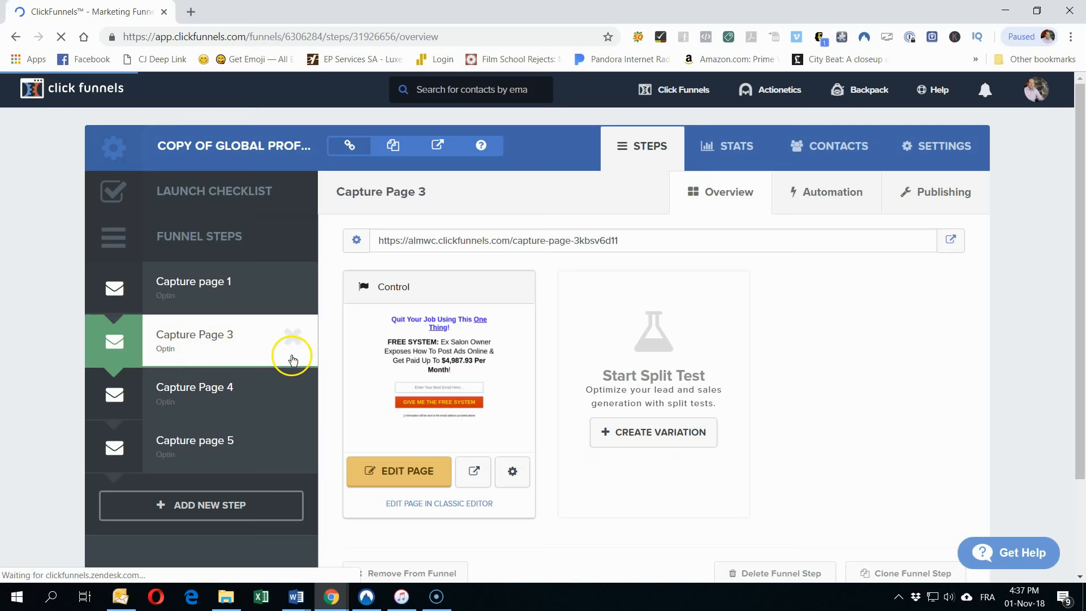
left_click(294, 348)
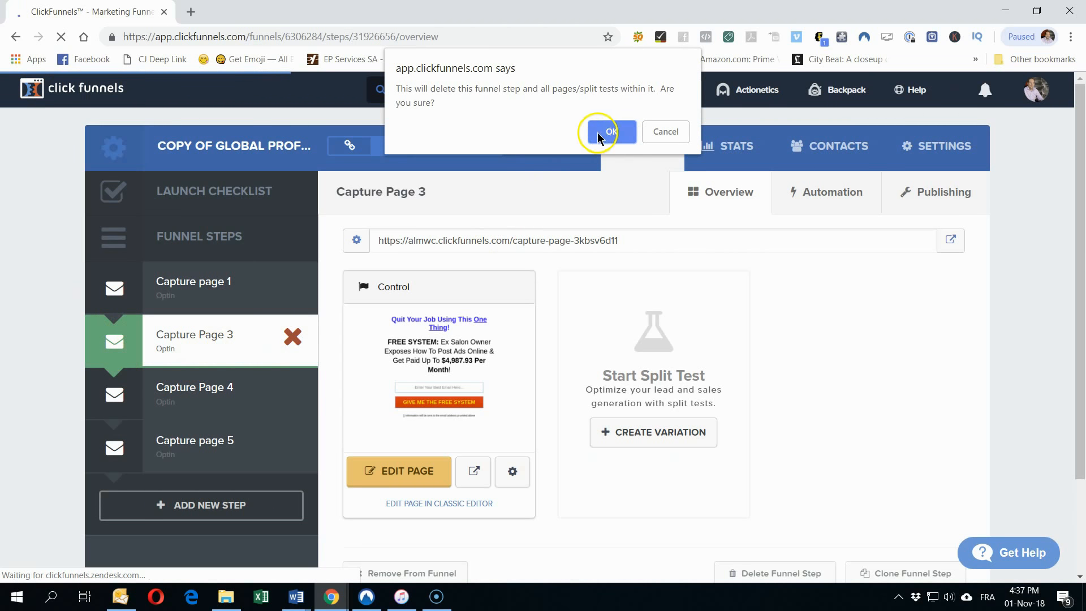
left_click(604, 130)
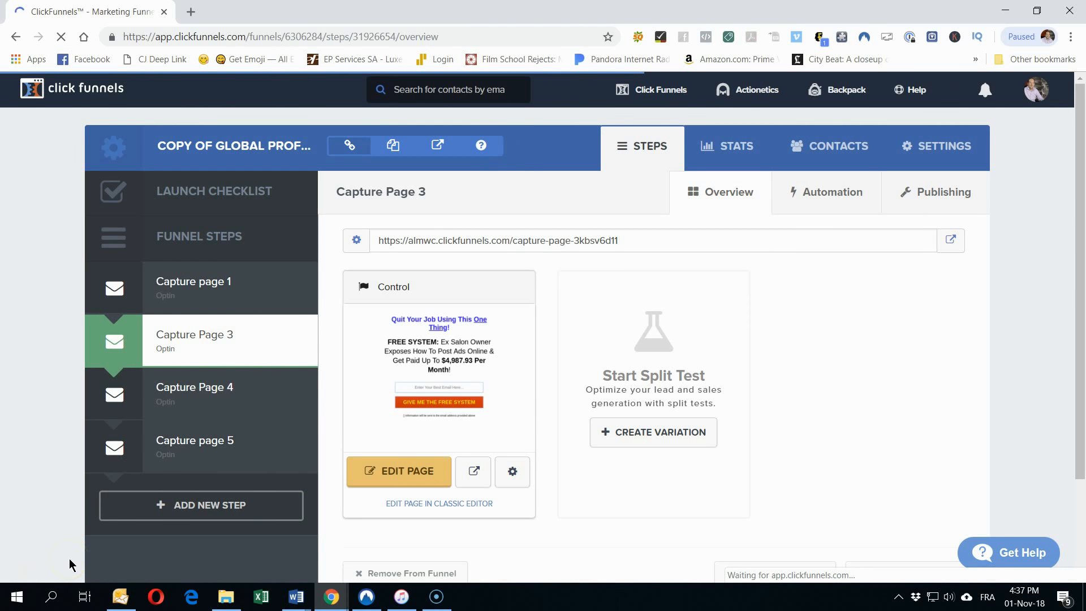
Step: Look over Capture Page 4 in the editor, then bring up the Capture page 5 step
left_click(187, 338)
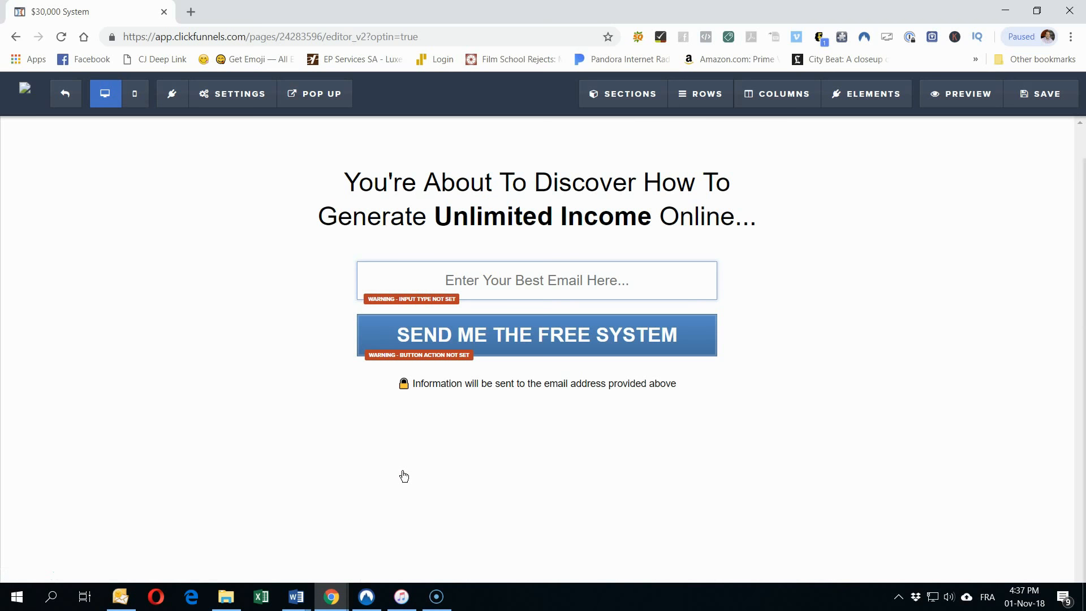
left_click(565, 205)
left_click(683, 201)
left_click(62, 98)
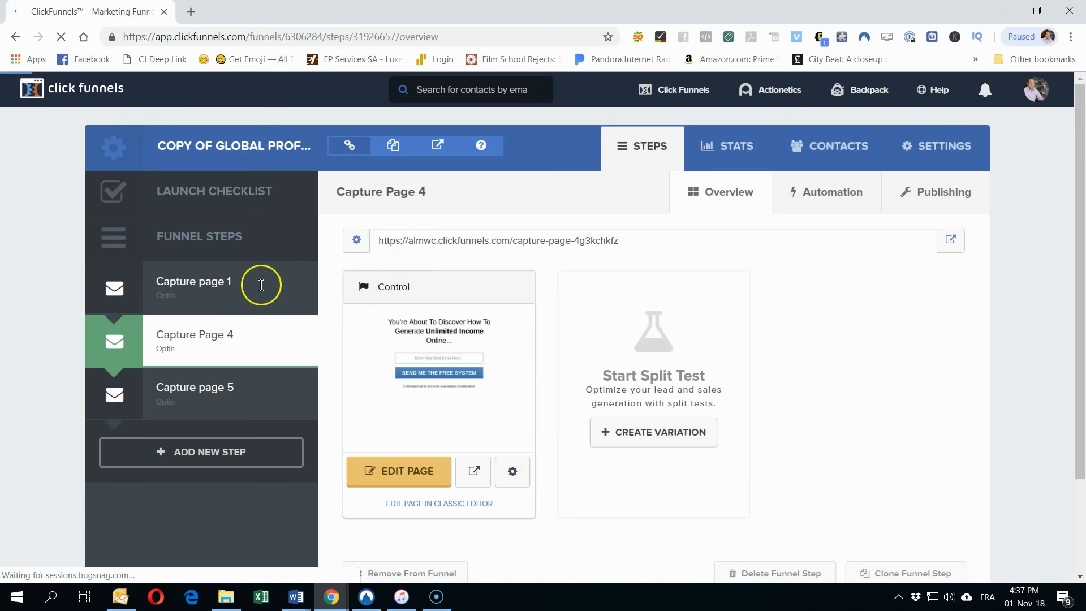
left_click(176, 392)
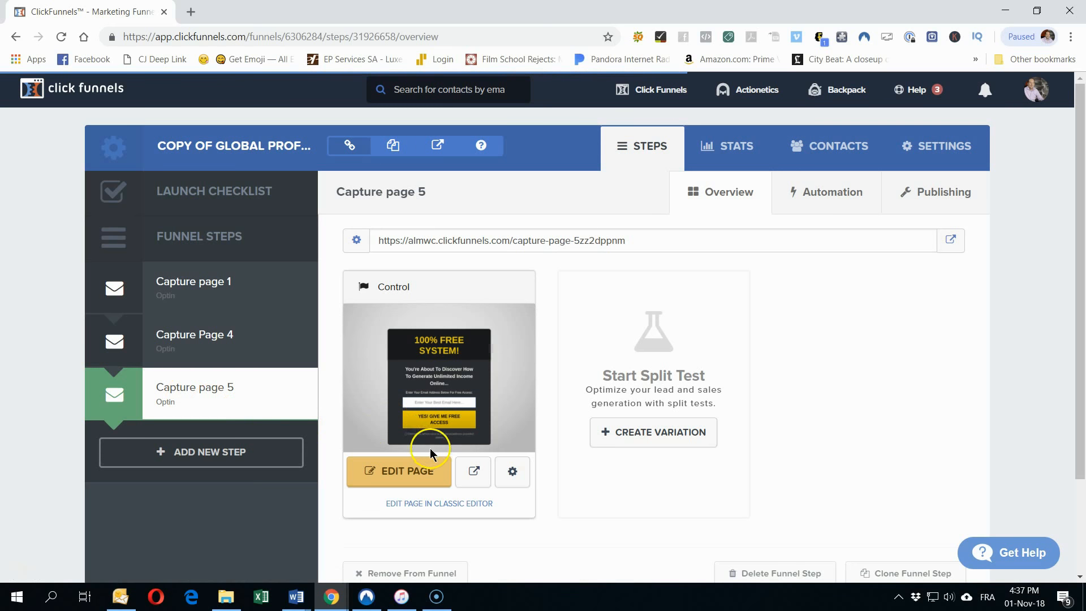
Step: Remove the Capture page 5 step from the funnel, then return to Capture Page 4
left_click(425, 469)
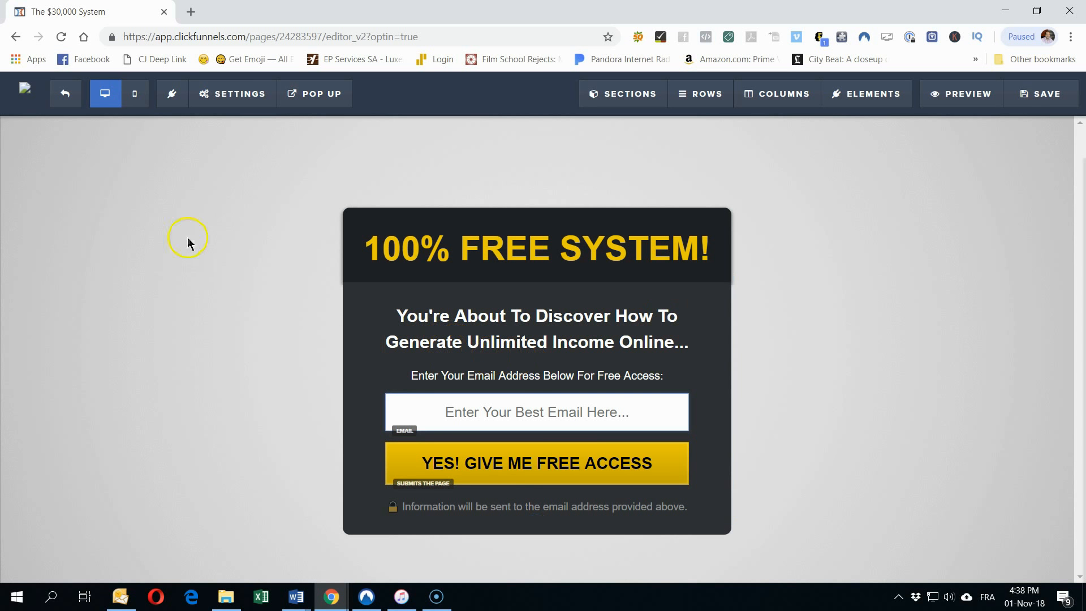
left_click(63, 93)
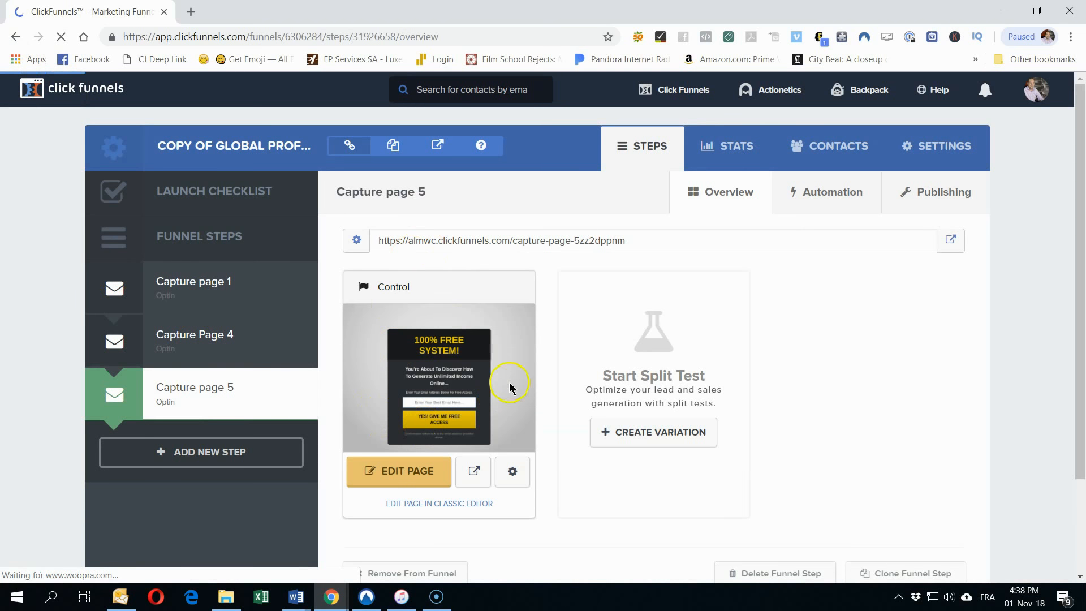
left_click(289, 392)
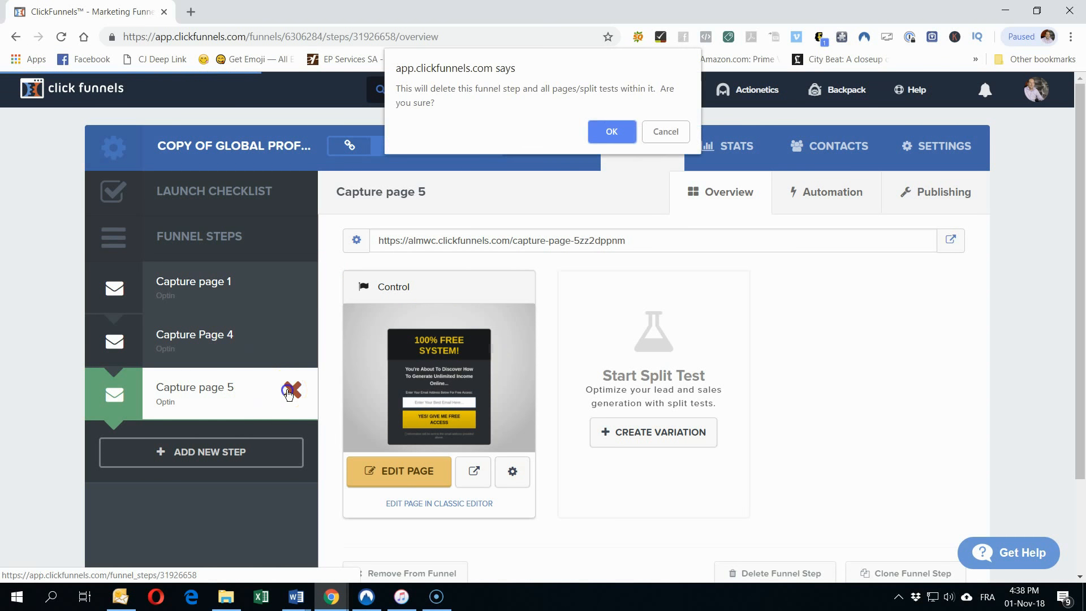
left_click(610, 132)
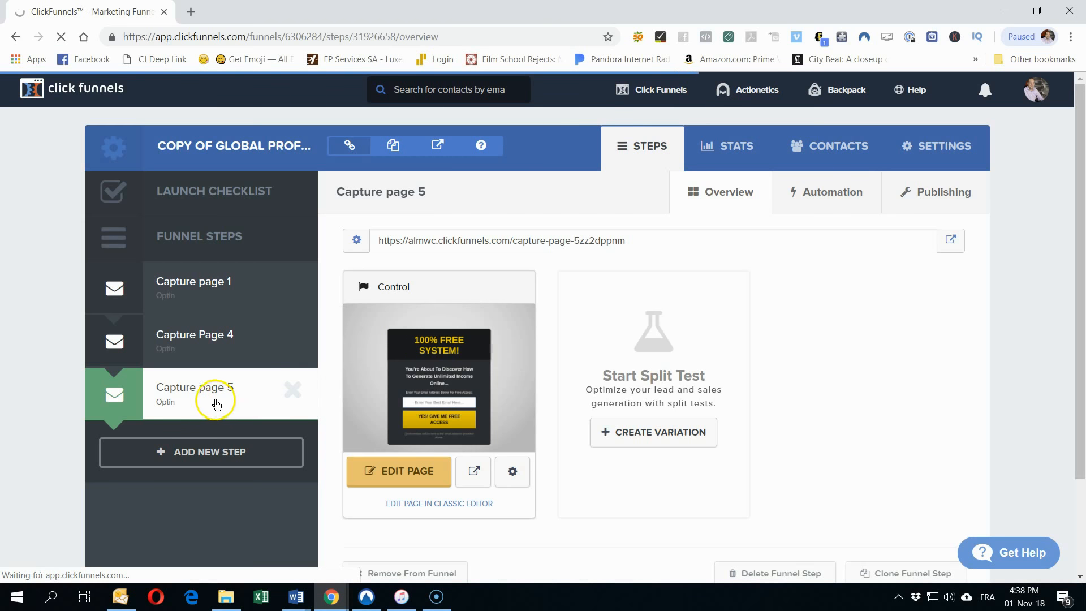
left_click(217, 339)
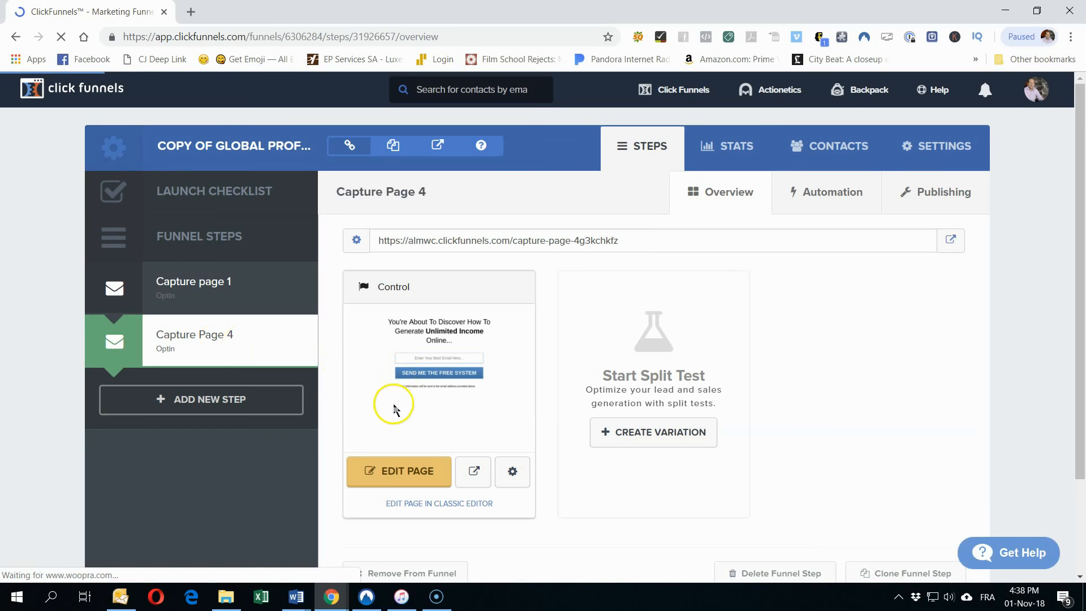
Step: Replace the headline's 'Generate Unlimited Income' wording with 'Claim Your OWN Online Business for FREE'
left_click(388, 470)
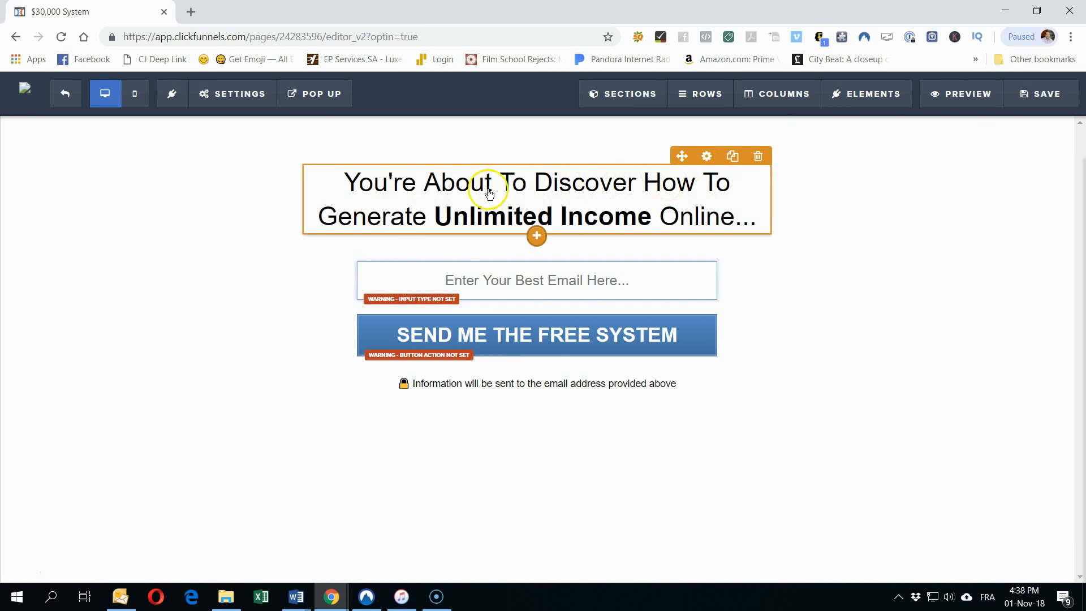
left_click(413, 214)
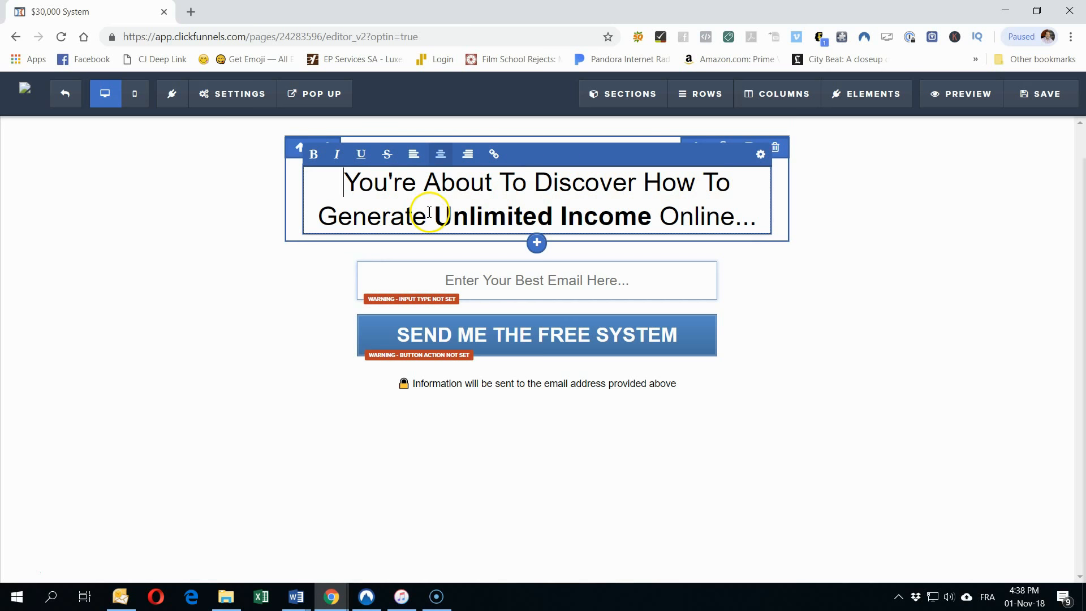
left_click_drag(652, 215, 325, 214)
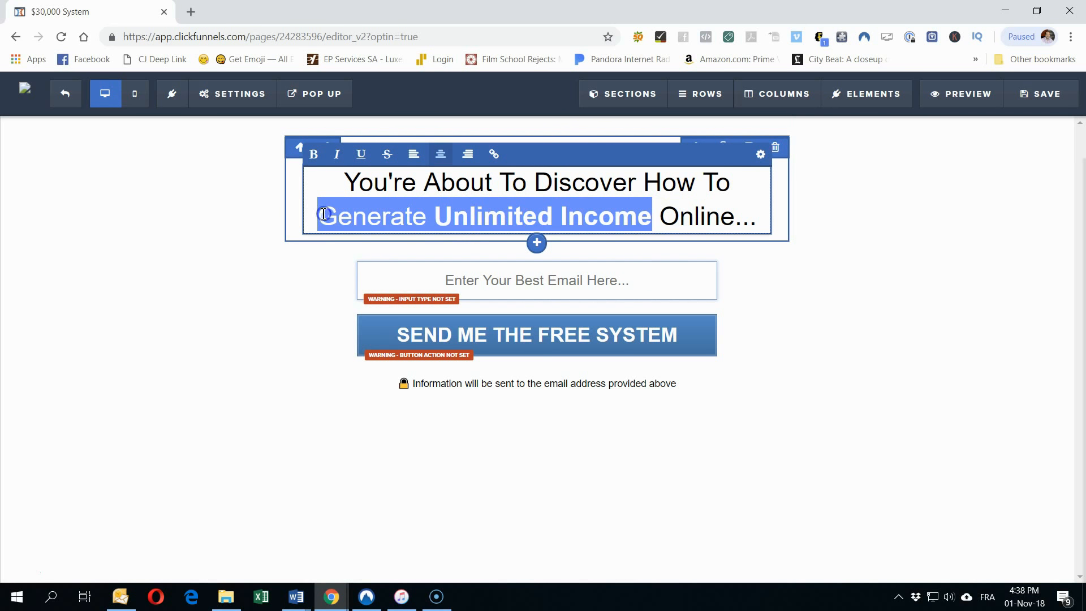
type("Ge")
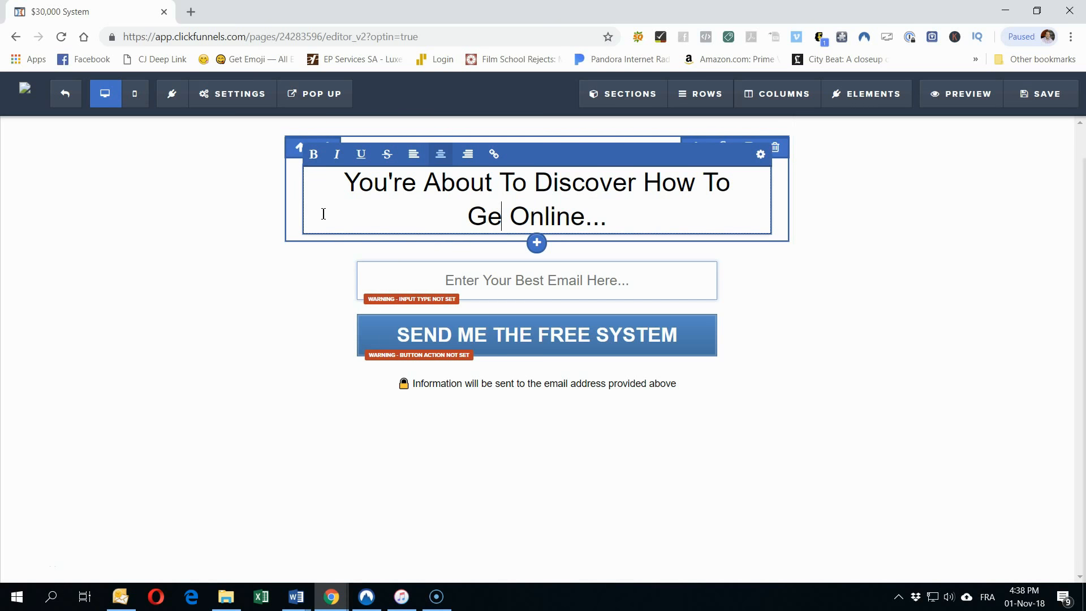
key("BackSpace")
key("BackSpace")
type("Claim Y")
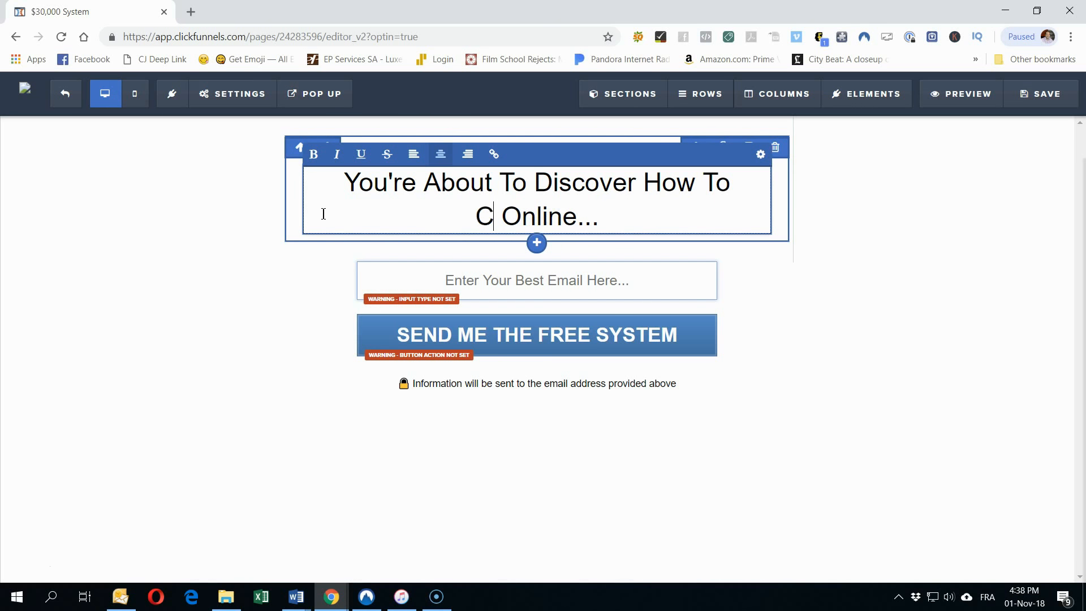
type("our")
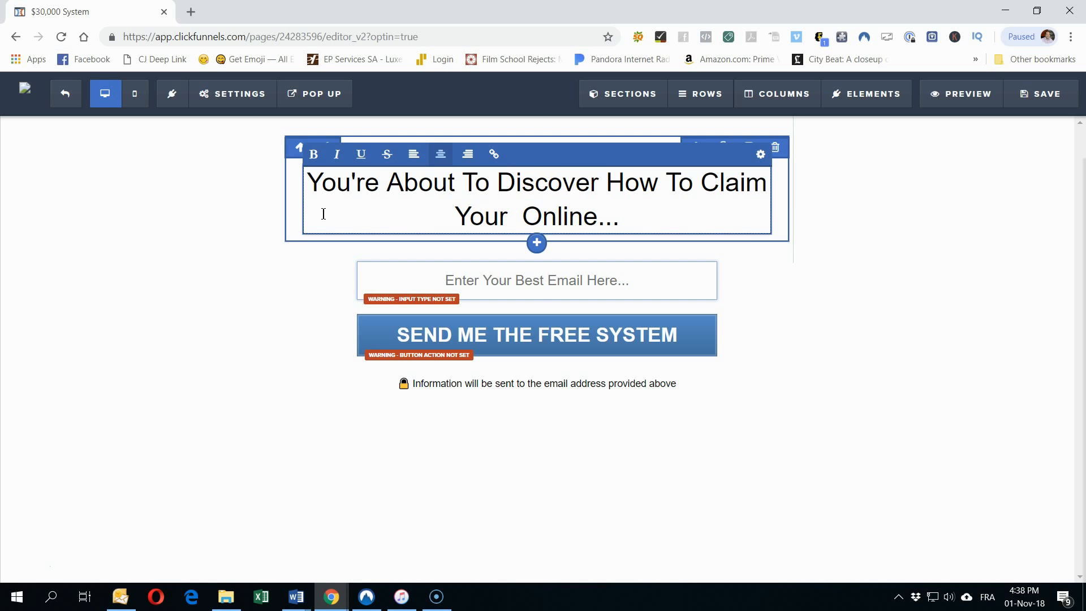
key("BackSpace")
key("End")
key("BackSpace")
key("BackSpace")
key("BackSpace")
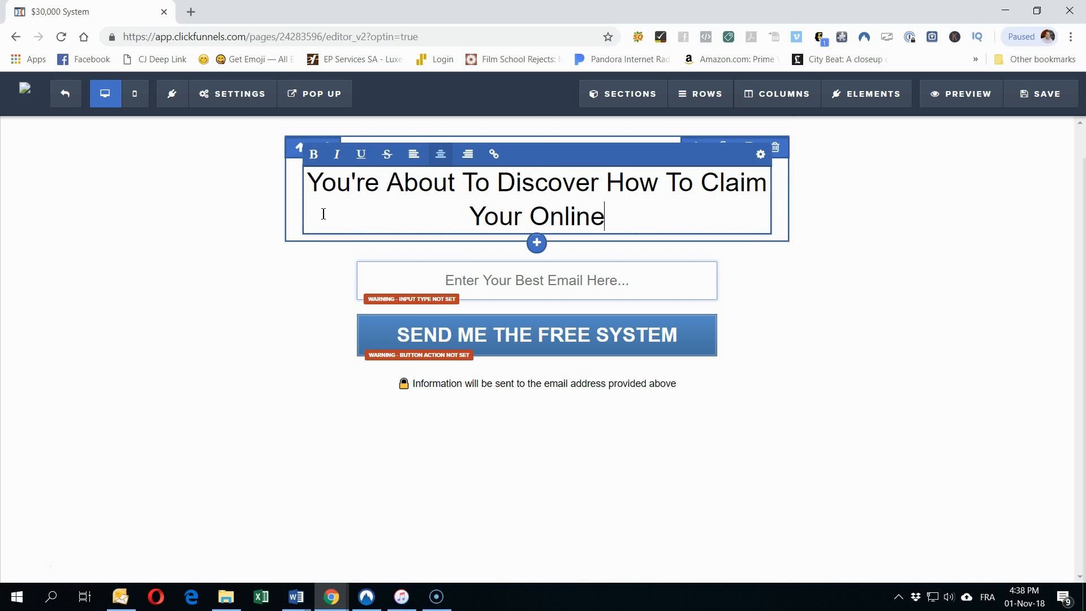
type("Busines")
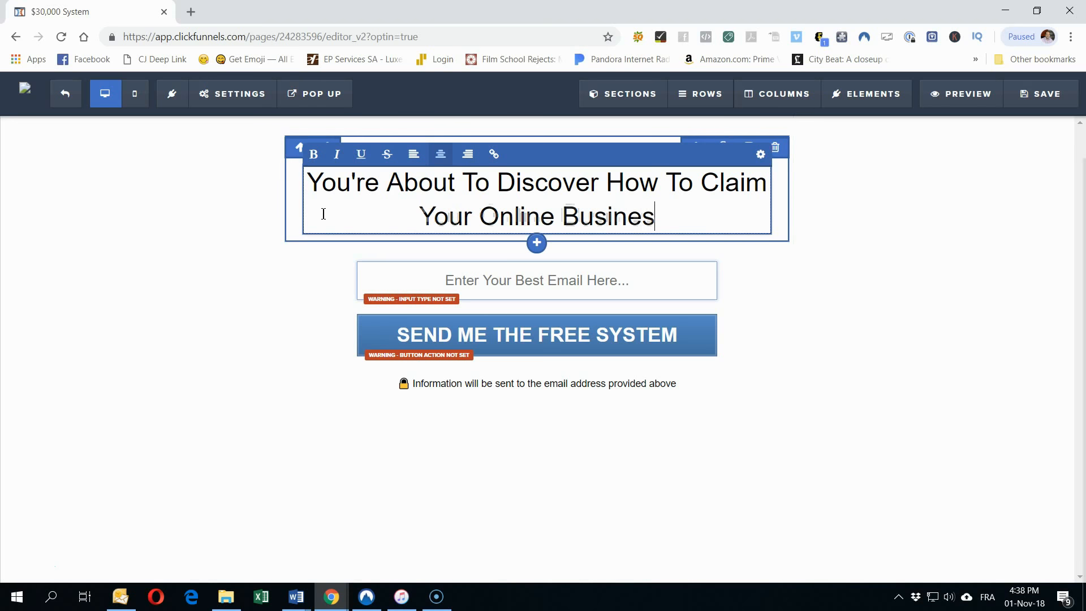
type("s for FREE")
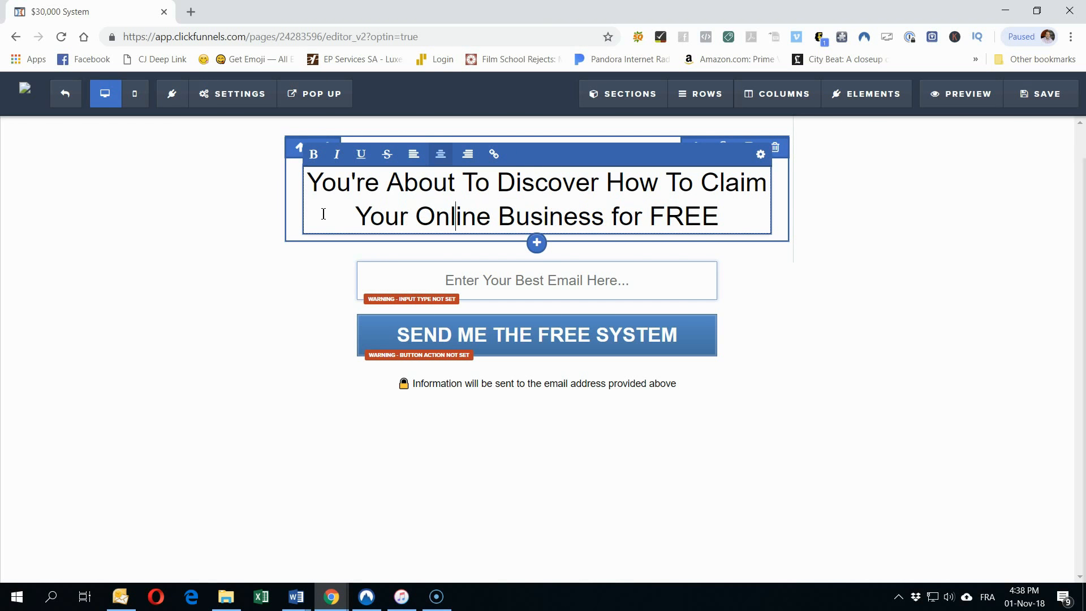
type("OWN")
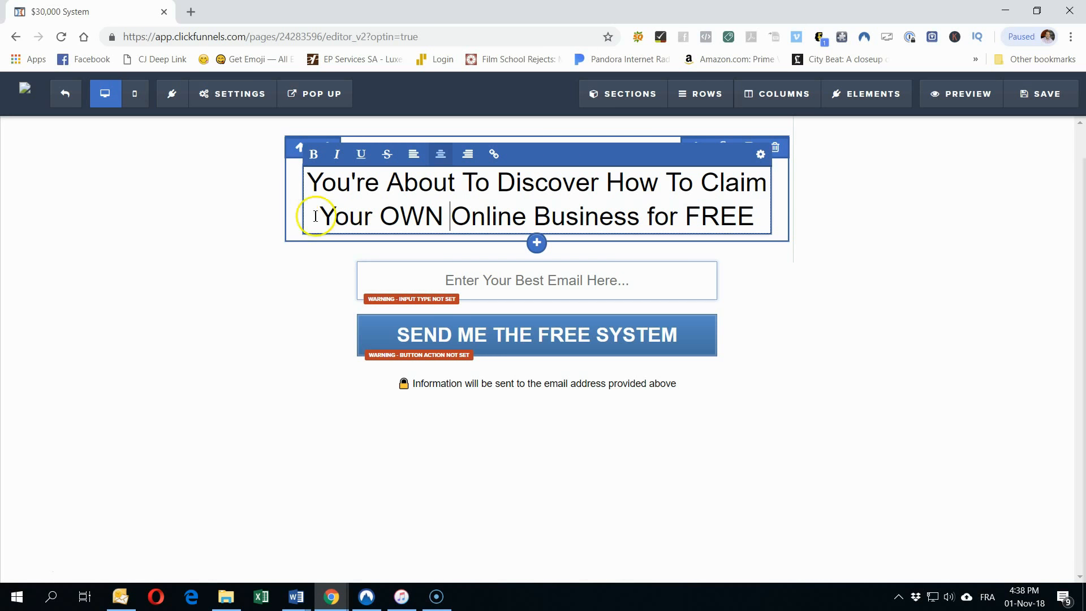
Step: Break the headline into three lines, starting new lines at 'Claim' and 'Online'
left_click(696, 181)
key("Return")
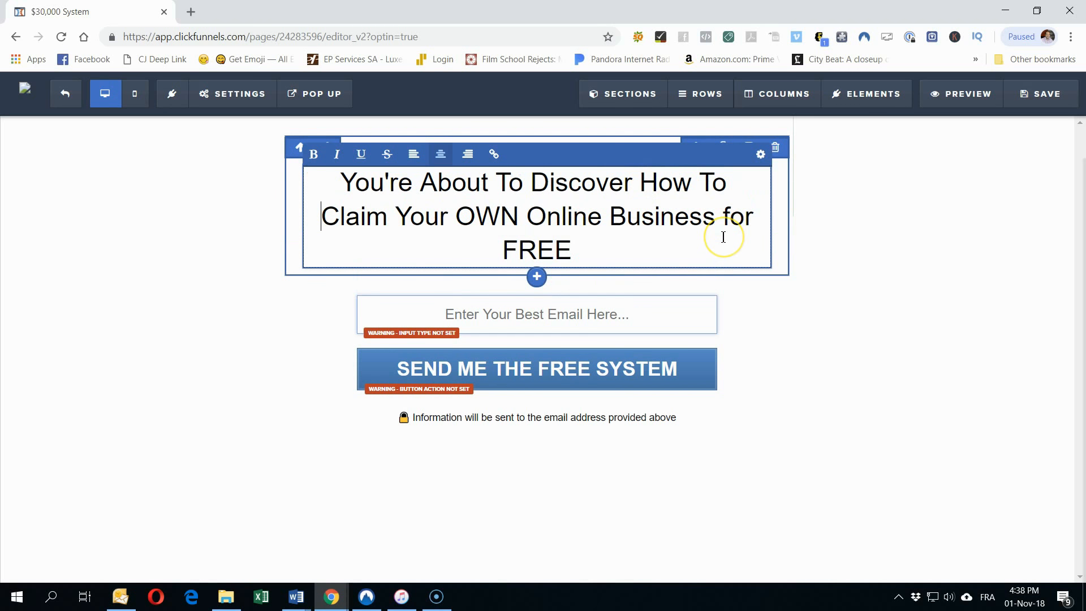
left_click(529, 218)
key("Return")
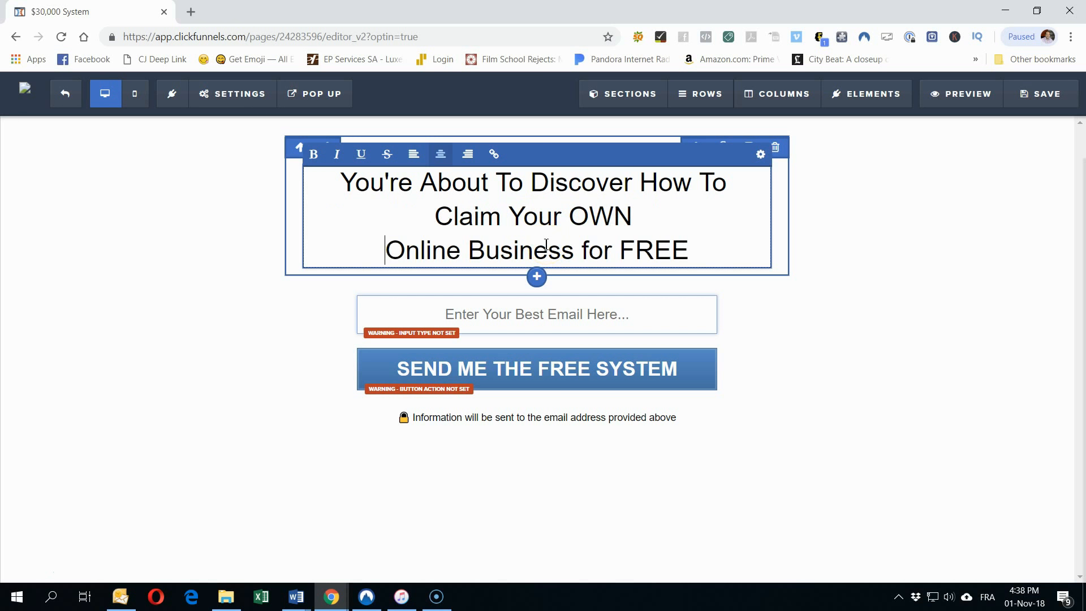
Step: Make the words FREE and OWN bold and underlined in the headline
double_click(670, 248)
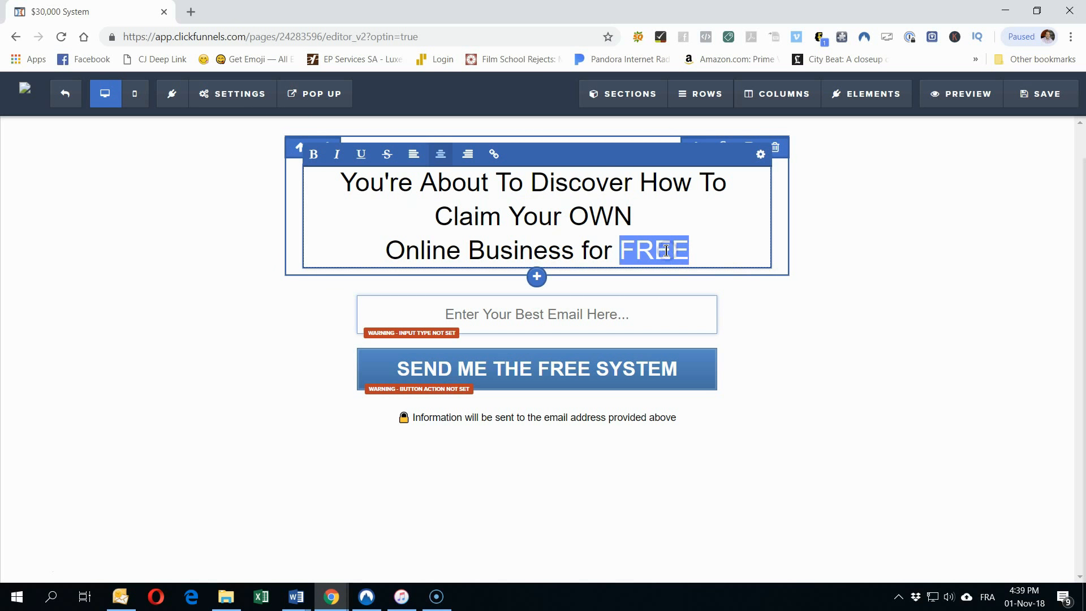
left_click(316, 159)
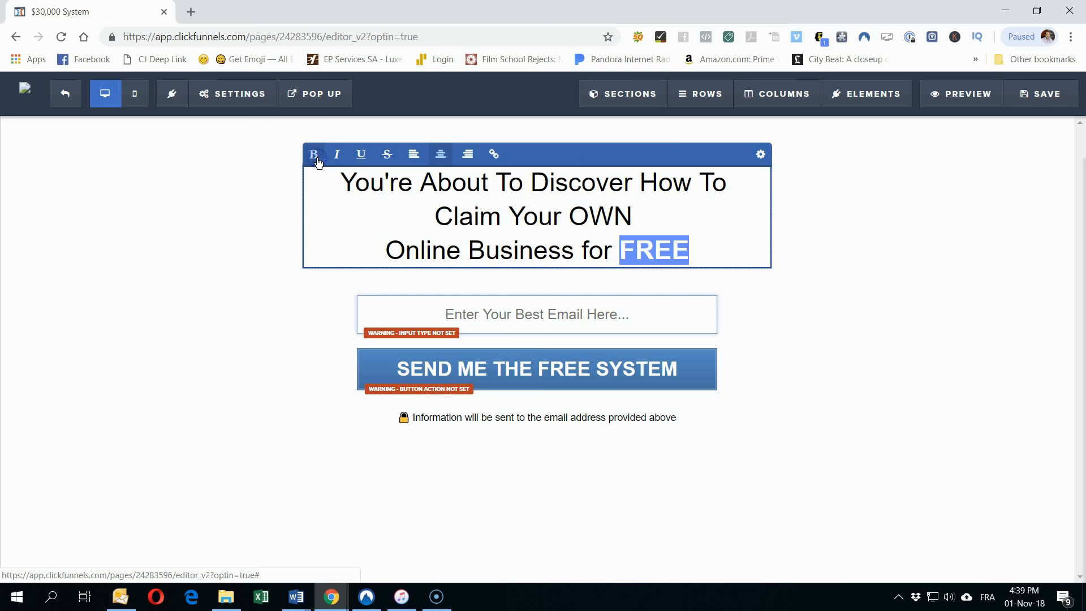
left_click(359, 154)
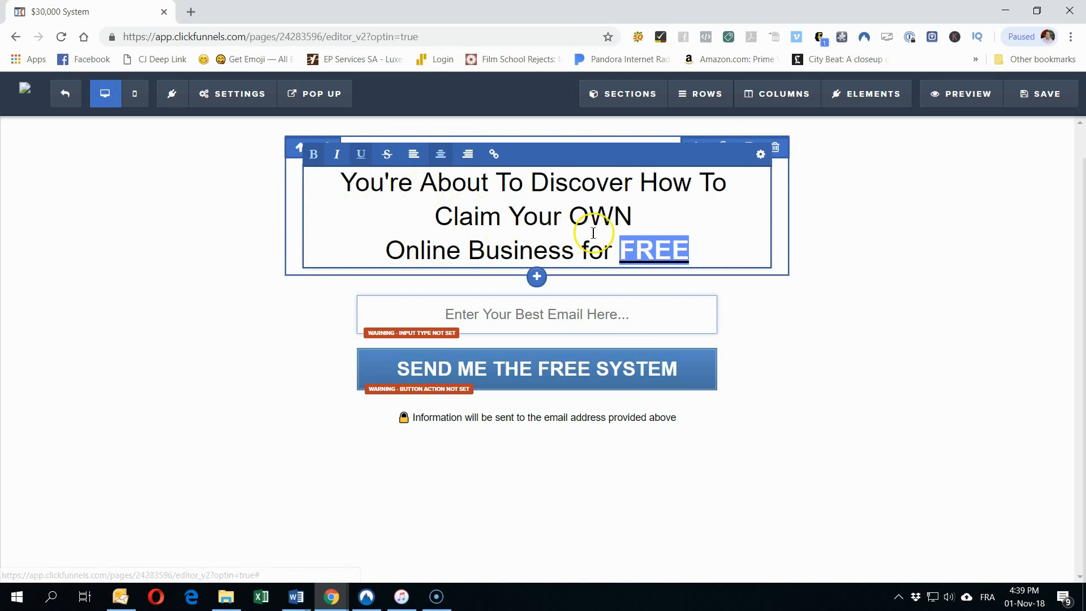
double_click(592, 232)
left_click(313, 154)
left_click(360, 154)
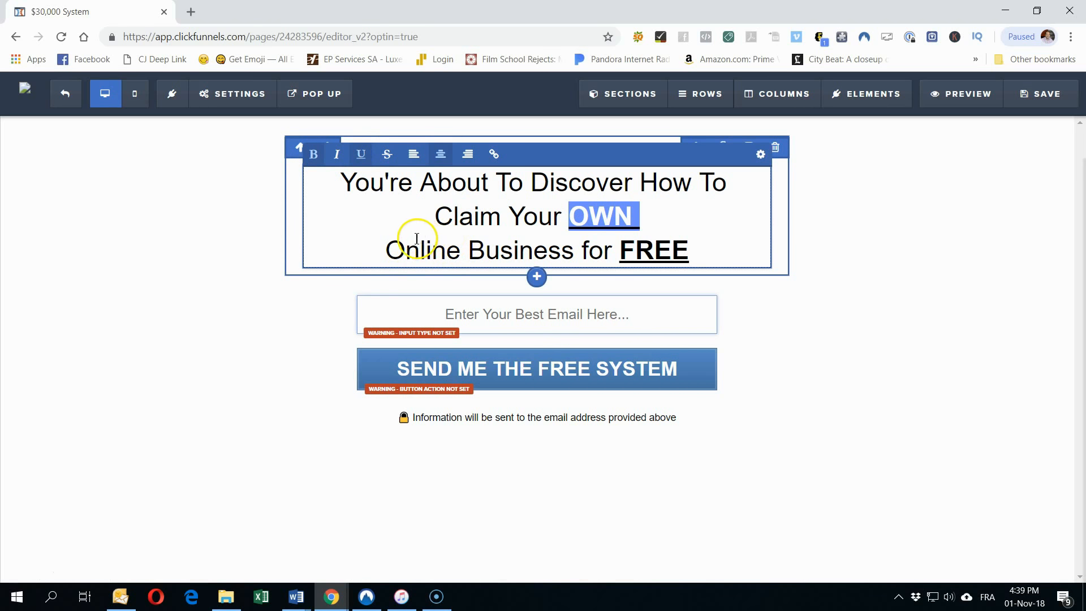
Step: Make 'Online Business' bold and finish editing the headline
left_click(375, 225)
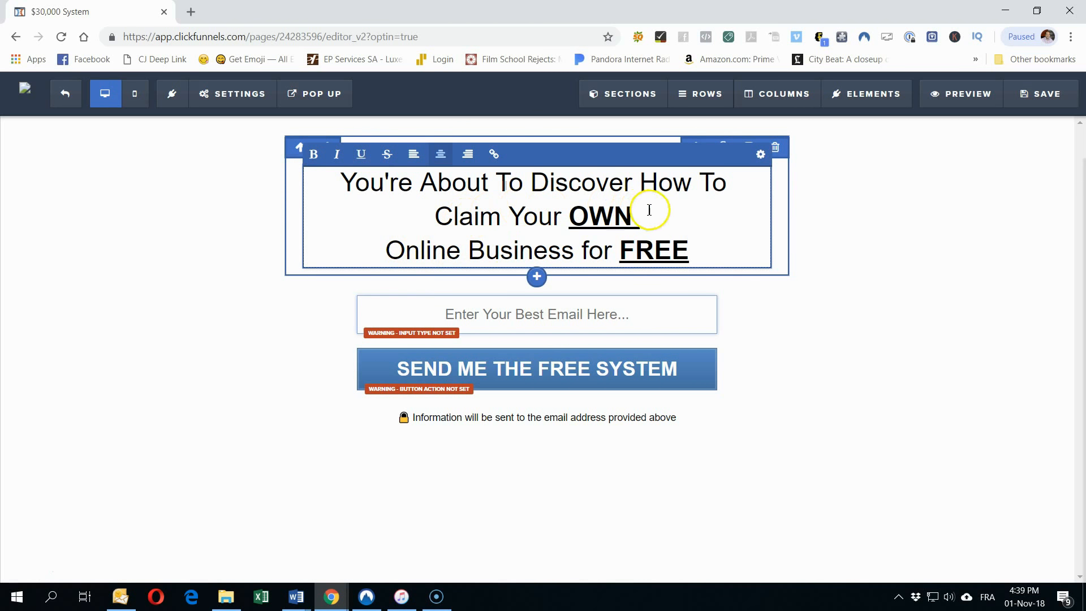
left_click_drag(386, 249, 579, 250)
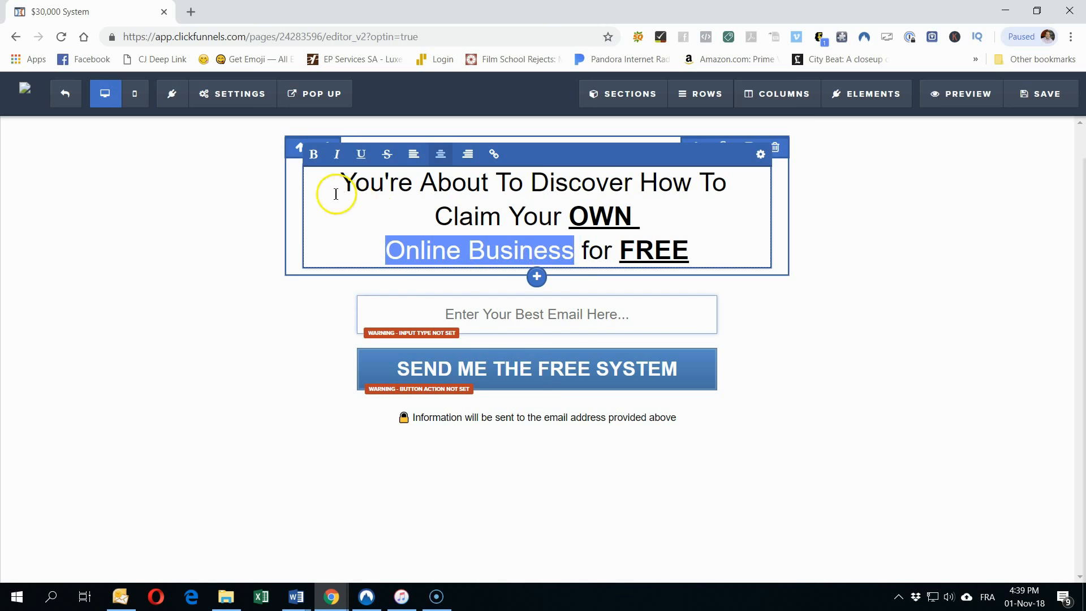
left_click(314, 153)
left_click(184, 329)
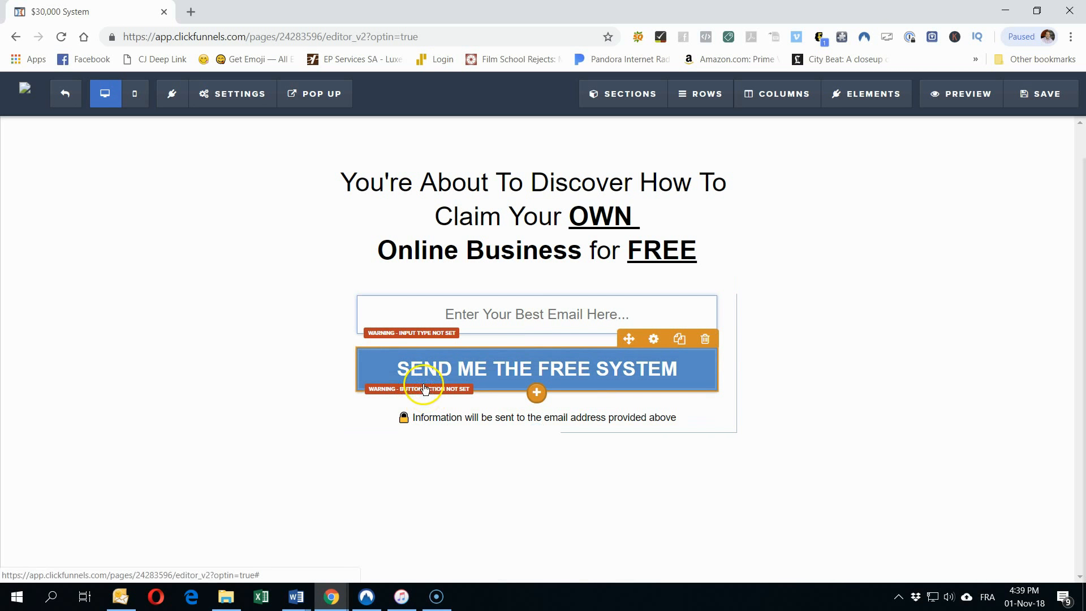
mouse_move(208, 99)
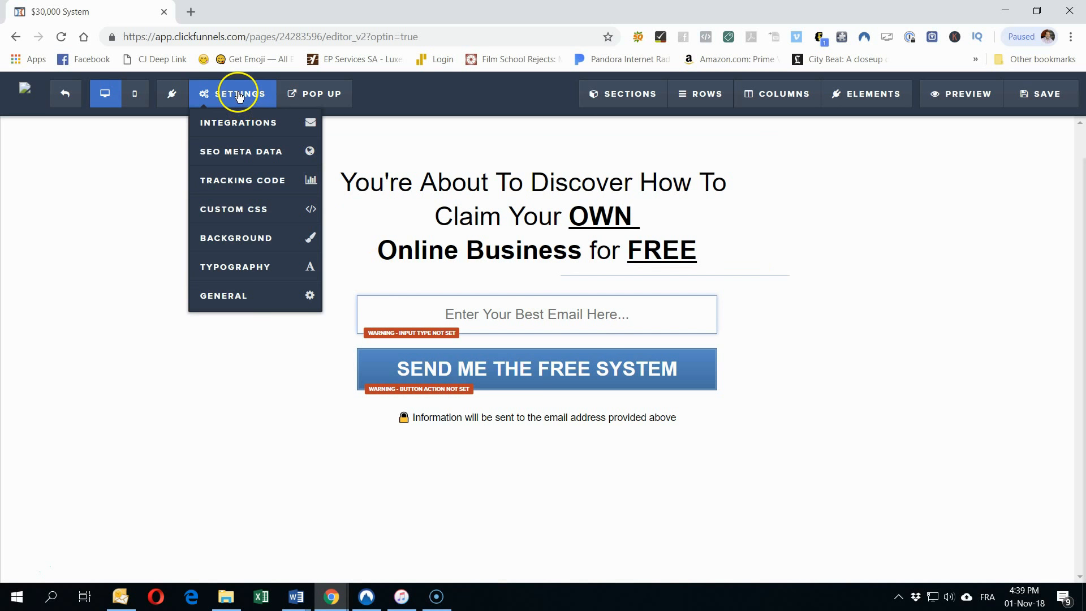
Step: Connect the page's email integration to Aweber, integrating the existing form with the Global Profit System list
left_click(238, 123)
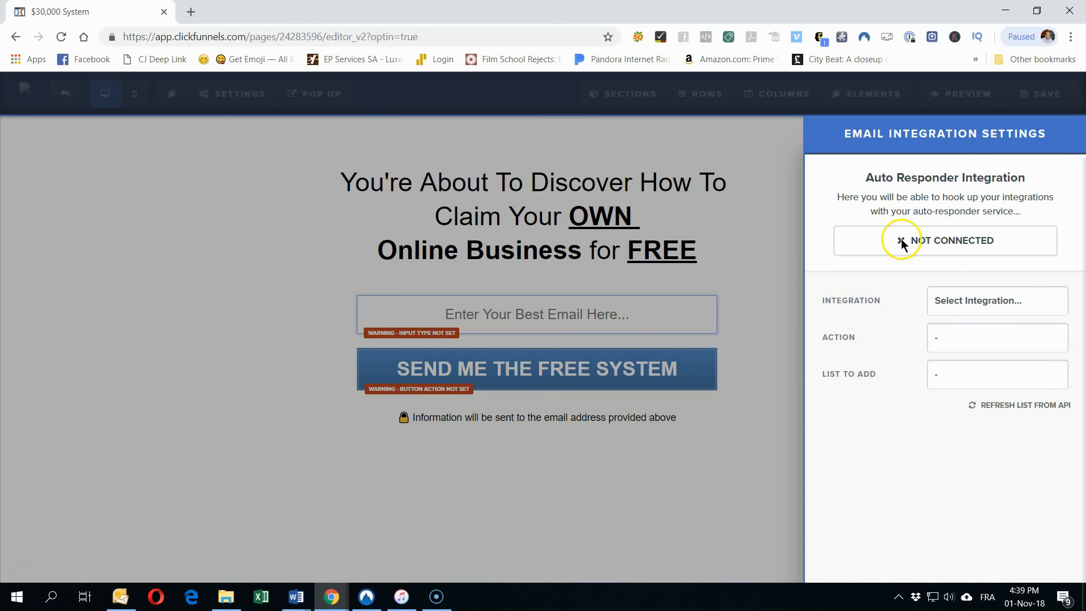
left_click(944, 302)
left_click(955, 347)
left_click(955, 342)
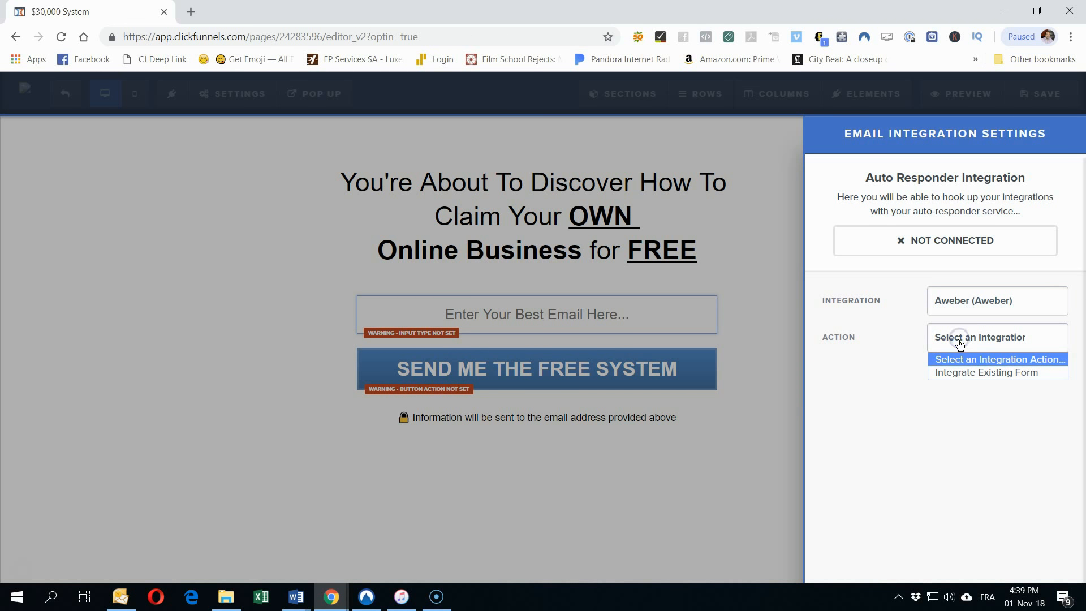
left_click(954, 371)
left_click(955, 371)
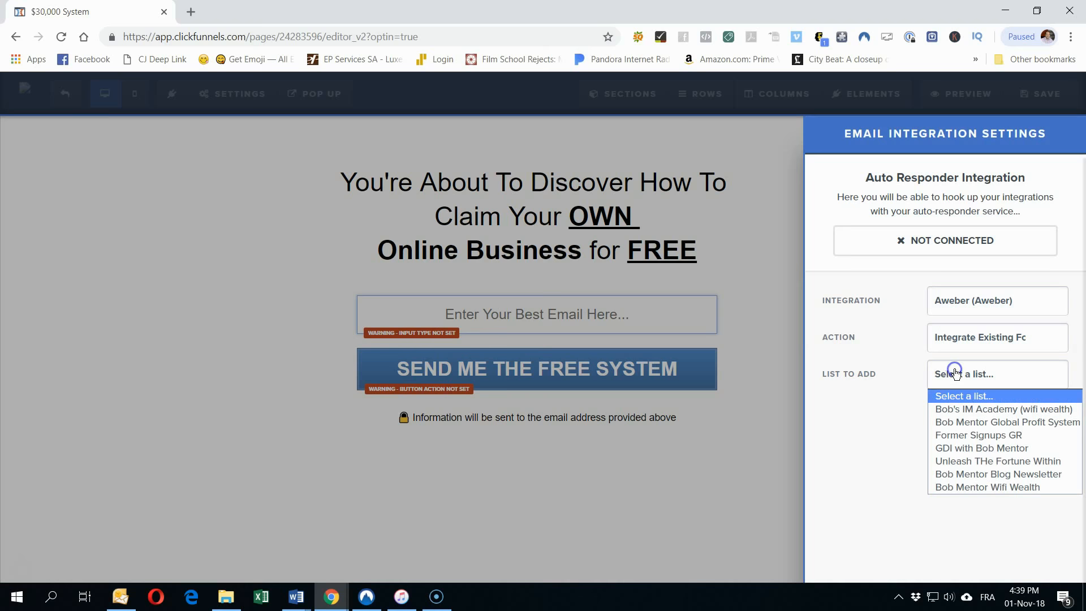
left_click(956, 423)
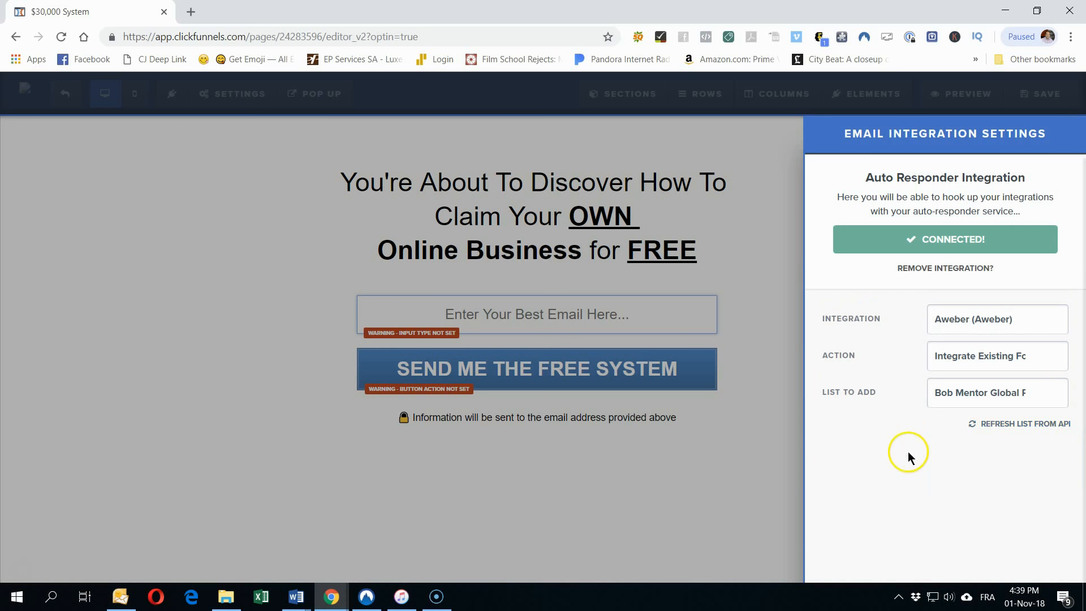
left_click(286, 210)
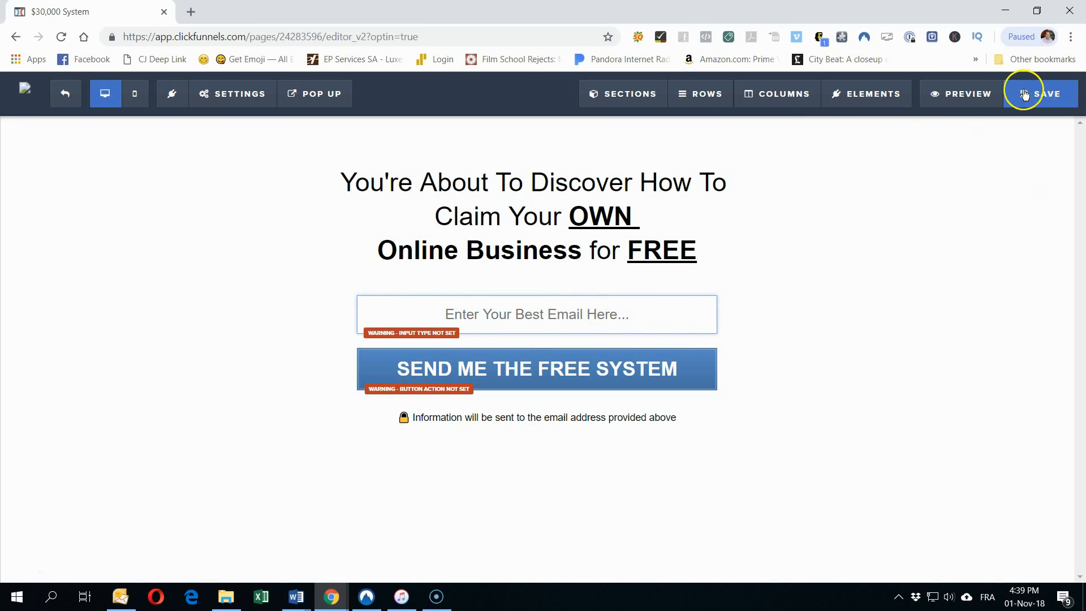
Step: Set the email box's input type to Email Address
left_click(451, 319)
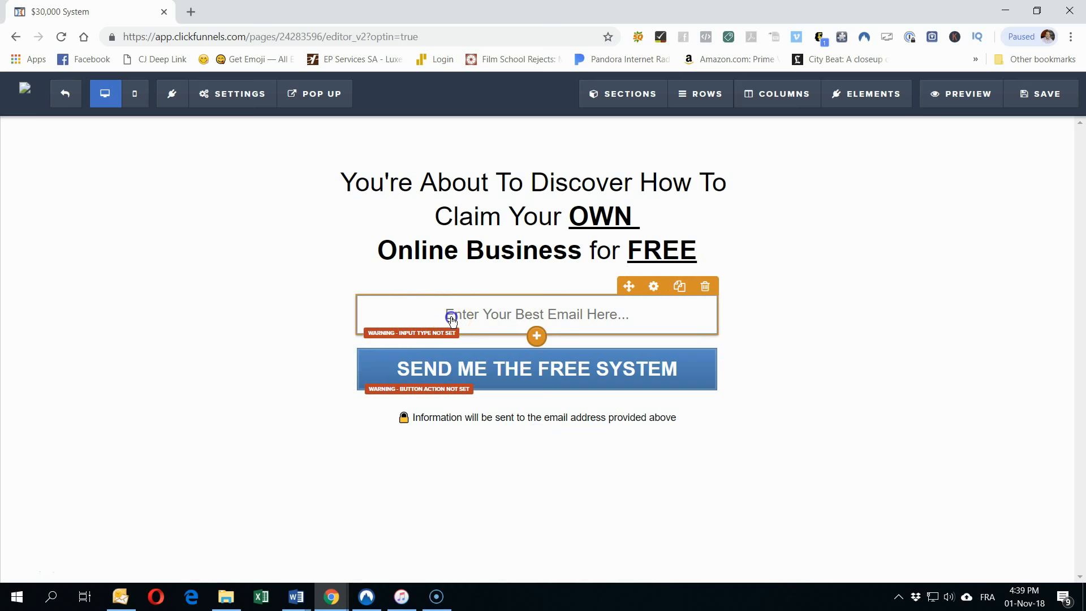
left_click(424, 333)
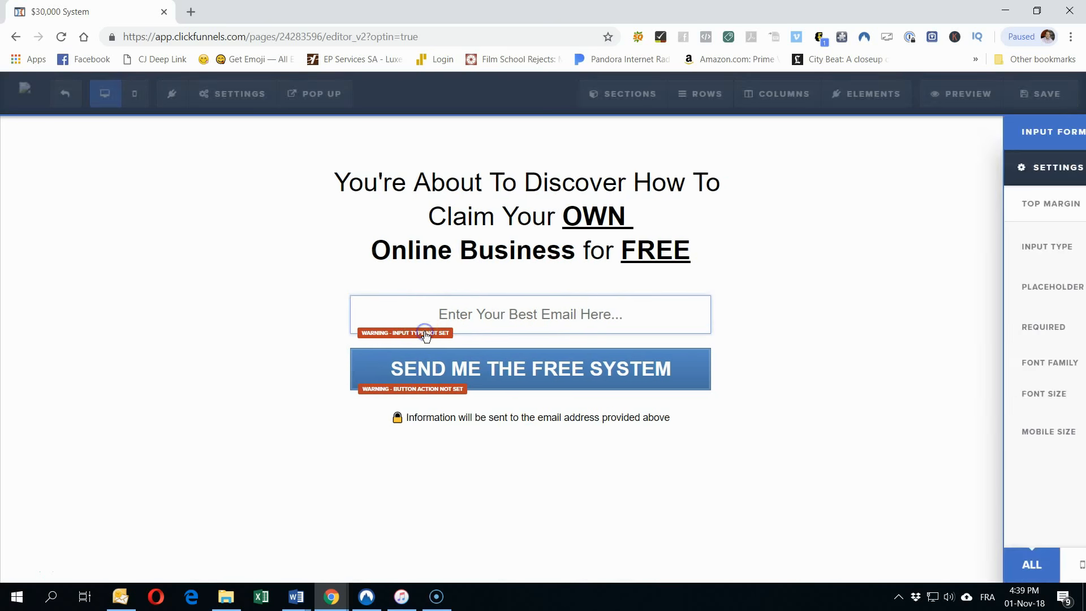
left_click(989, 246)
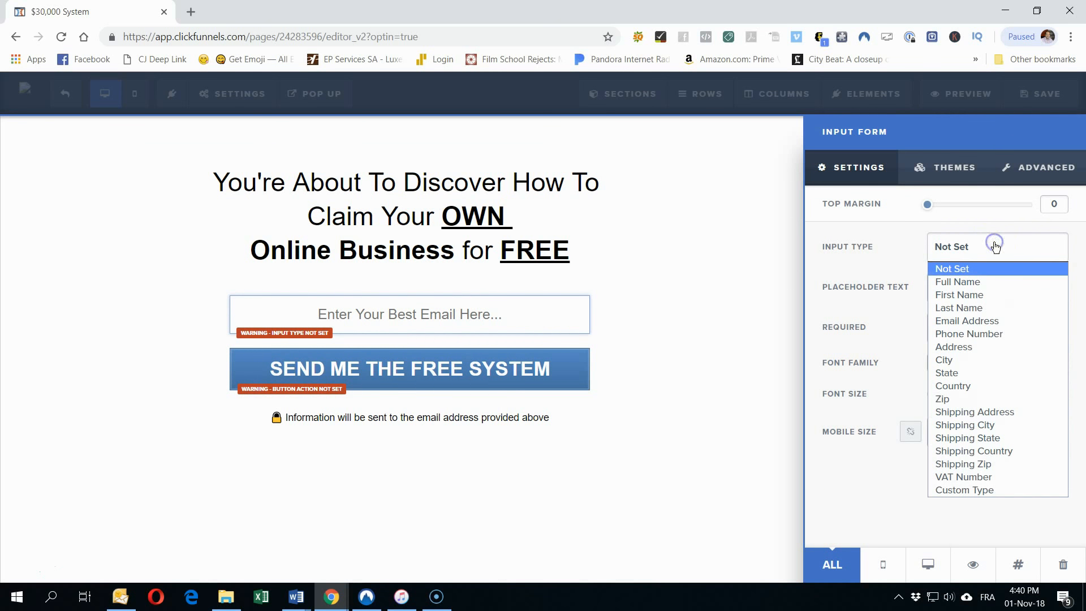
left_click(986, 319)
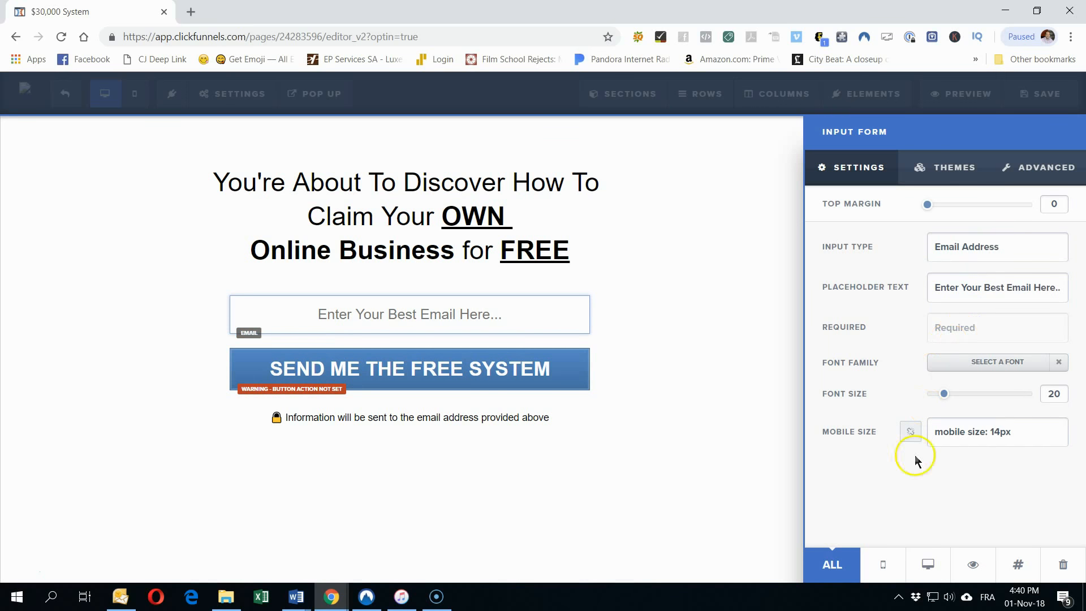
Step: Make the SEND ME THE FREE SYSTEM button submit the form, then save the page
left_click(475, 376)
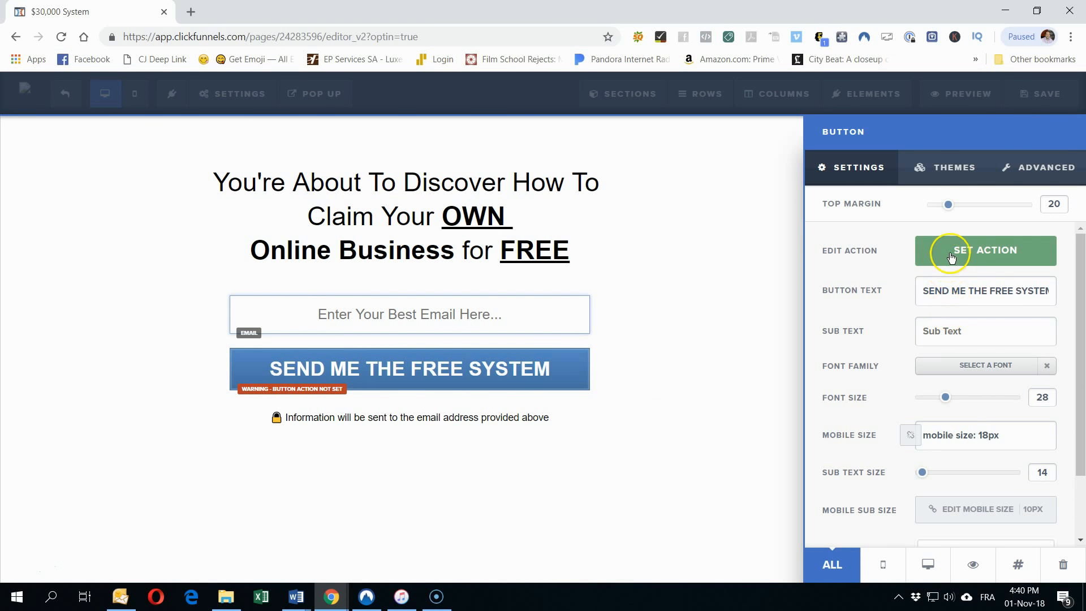
left_click(950, 258)
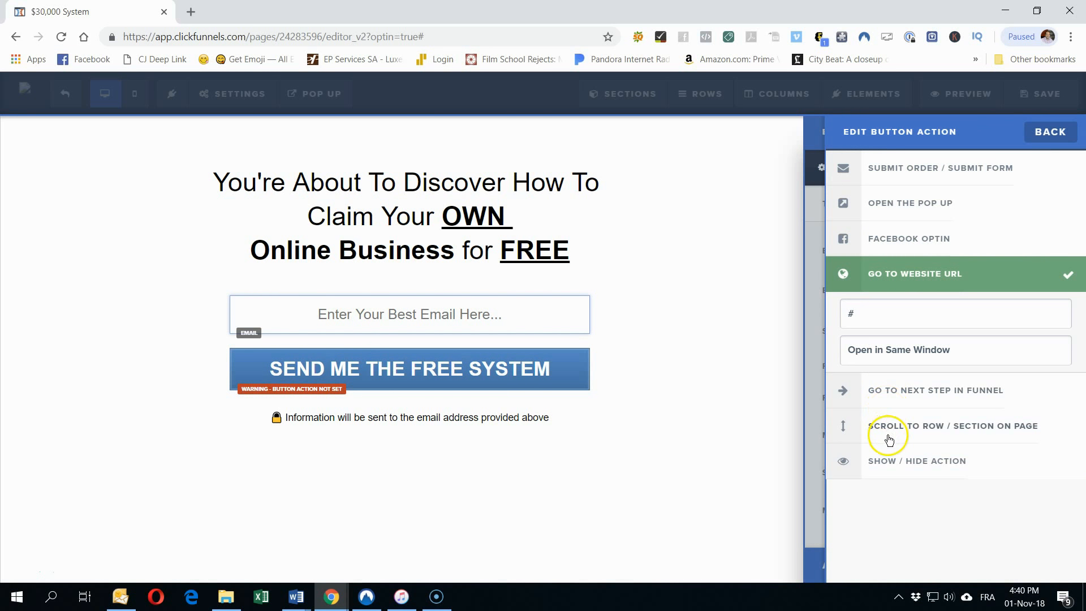
left_click(885, 179)
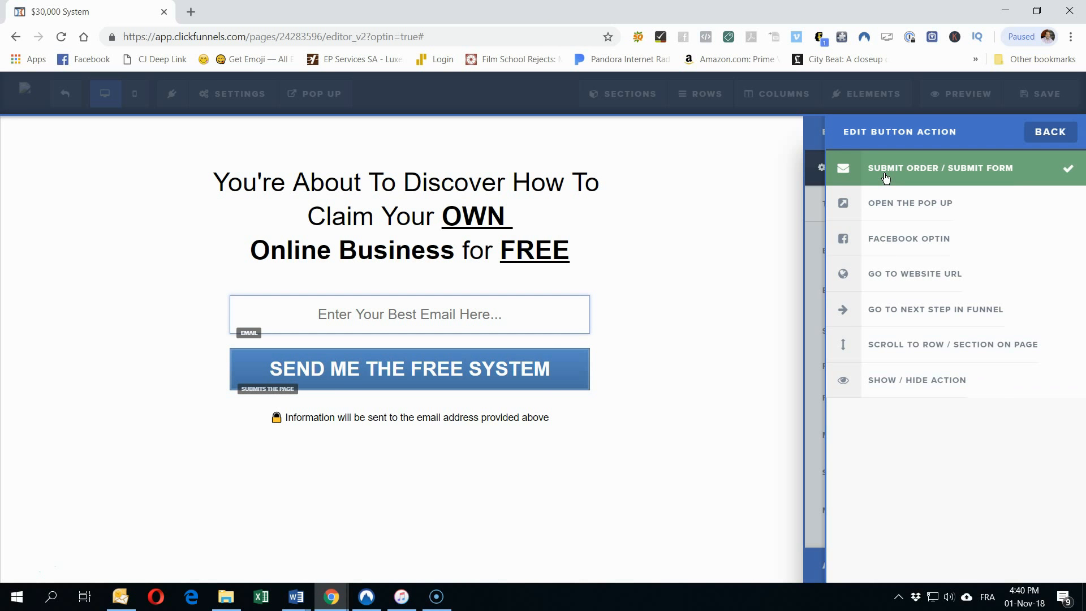
left_click(1050, 133)
left_click(748, 186)
left_click(1045, 105)
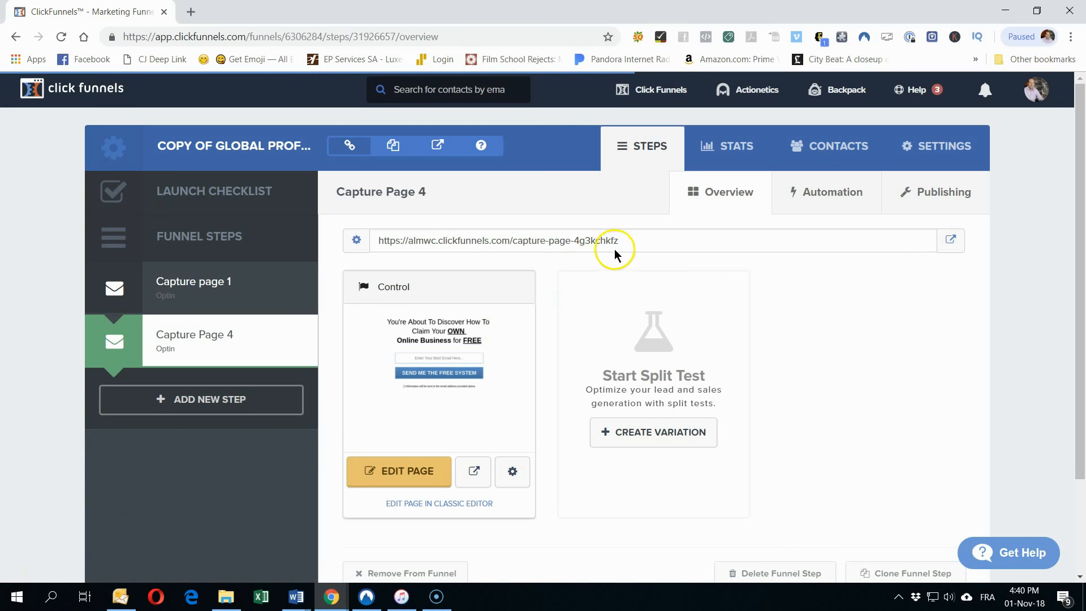
Step: Select the Capture Page 4 URL ending capture-page-4g3kchkfz for copying
left_click_drag(637, 245, 374, 229)
key("ctrl+c")
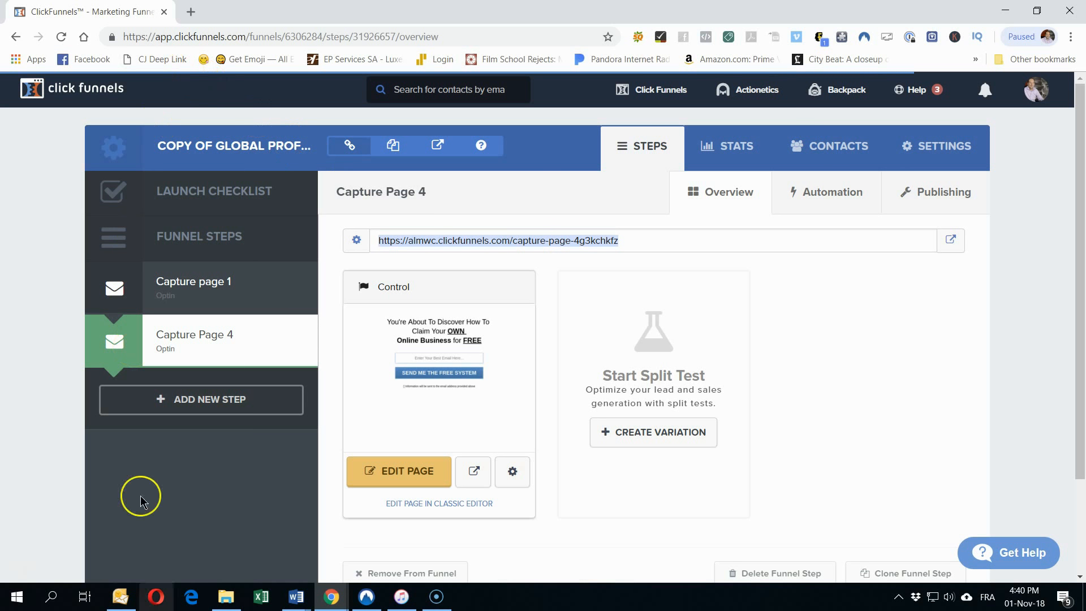
Step: Paste the Capture Page 4 URL onto the Landing Page 2 line of the Word plan
mouse_move(294, 591)
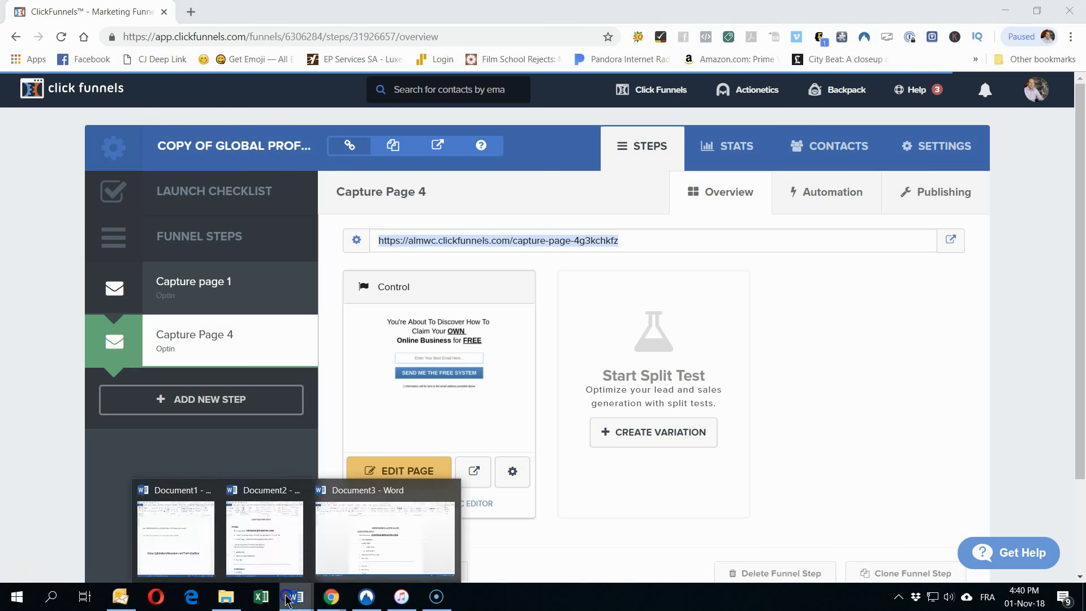
left_click(360, 558)
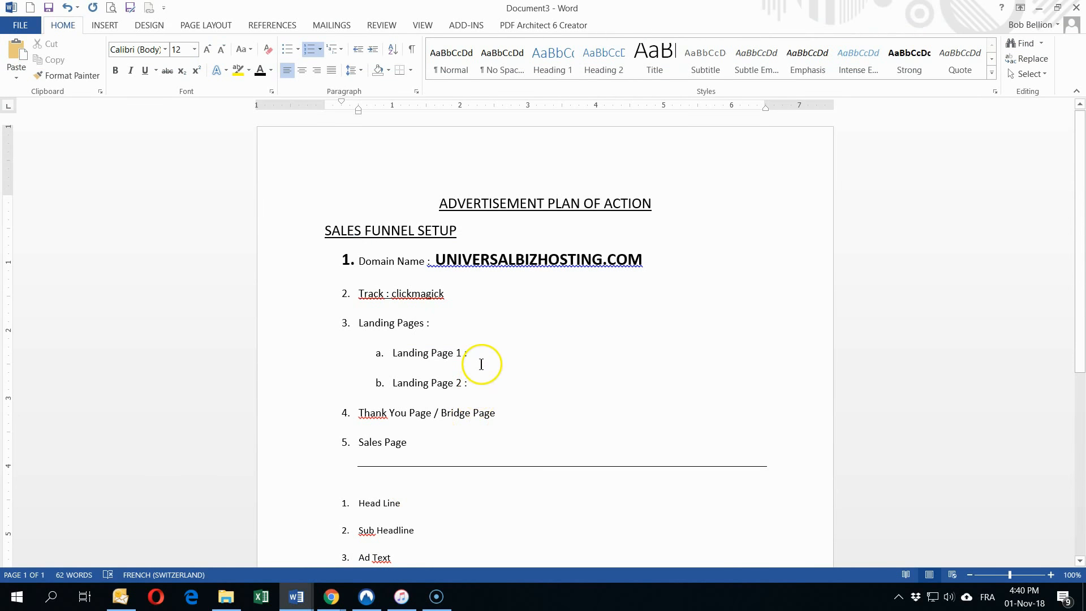
left_click(499, 379)
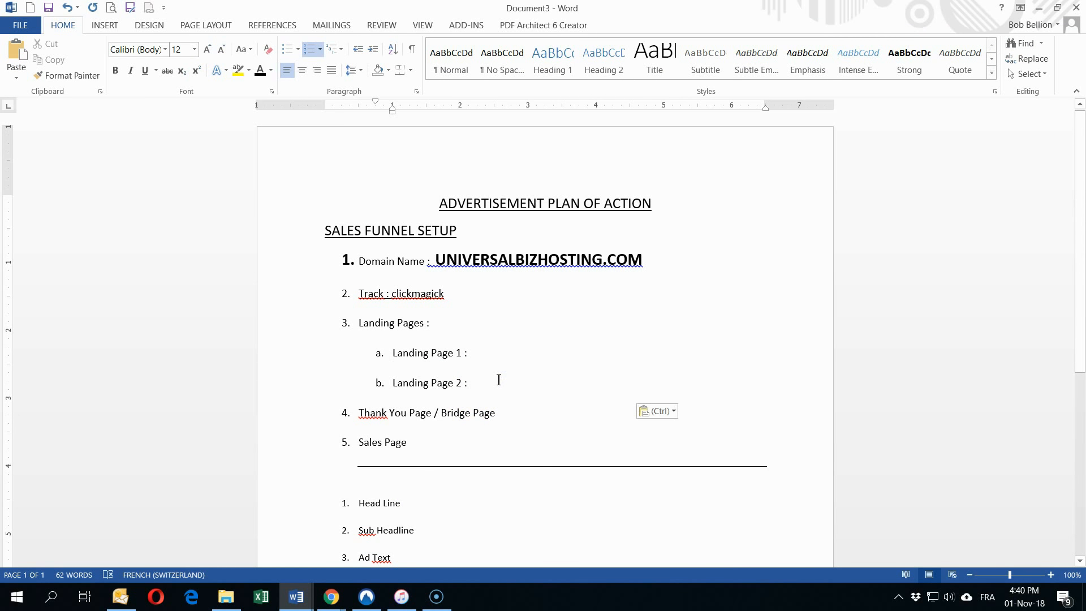
key("ctrl+v")
key("Delete")
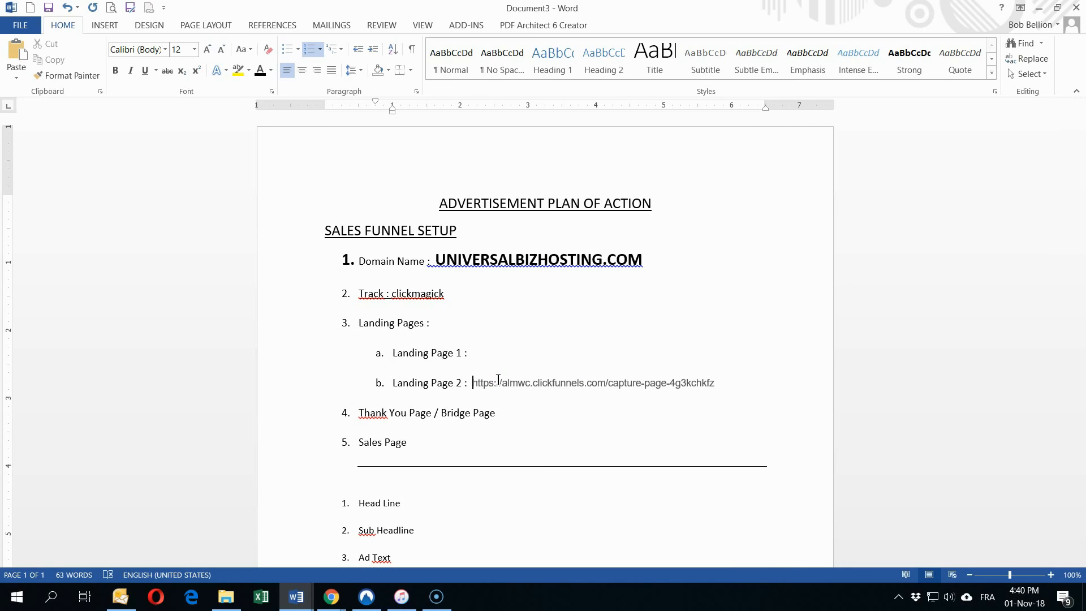
left_click(497, 355)
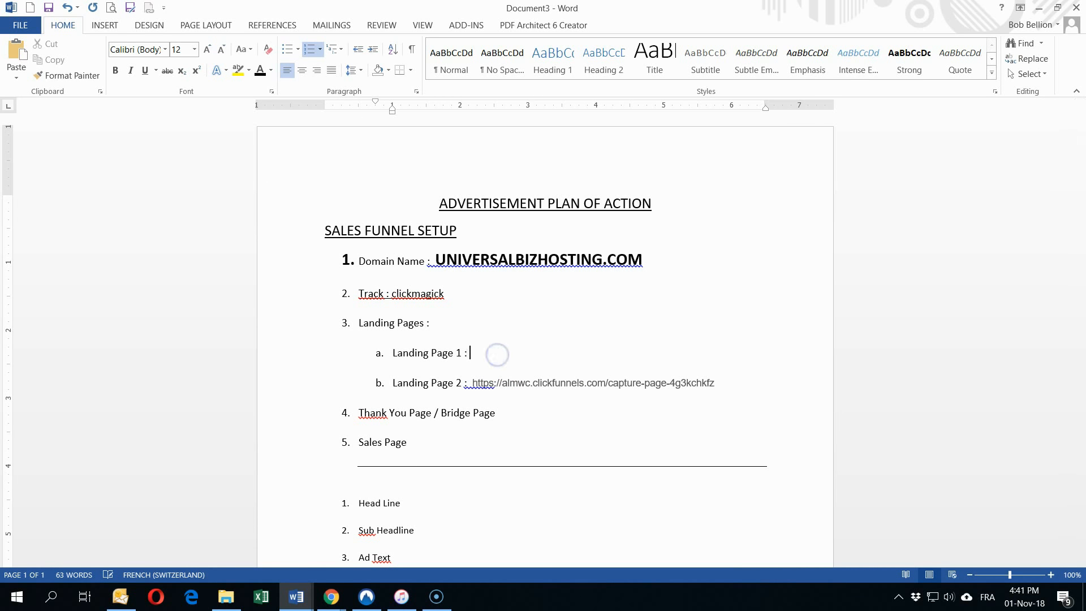
left_click(294, 597)
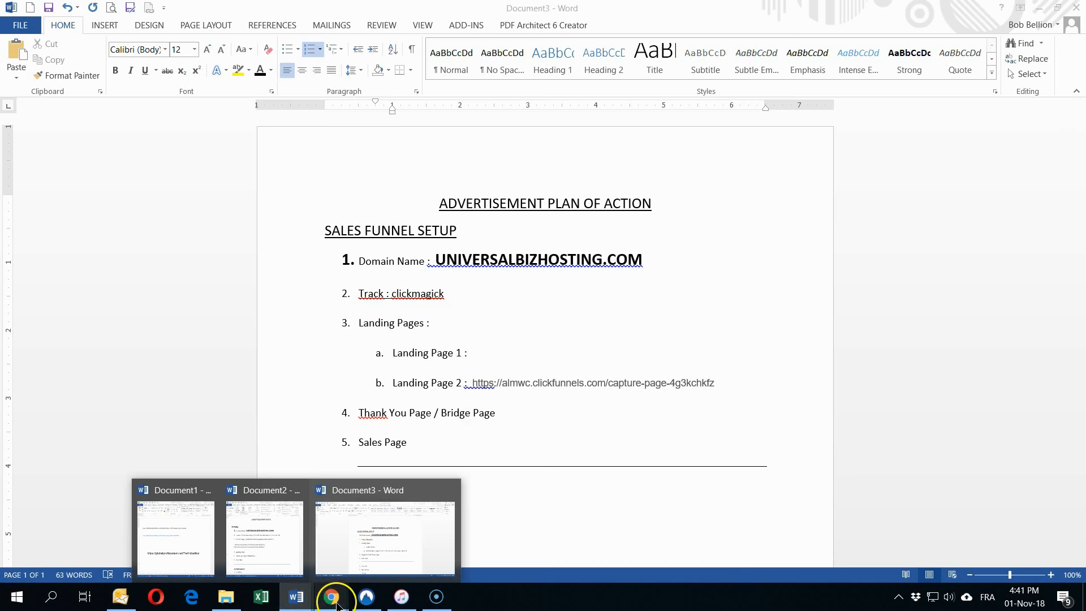
Step: Open Capture page 1 in the page editor and bring up its Settings menu
mouse_move(334, 594)
left_click(396, 537)
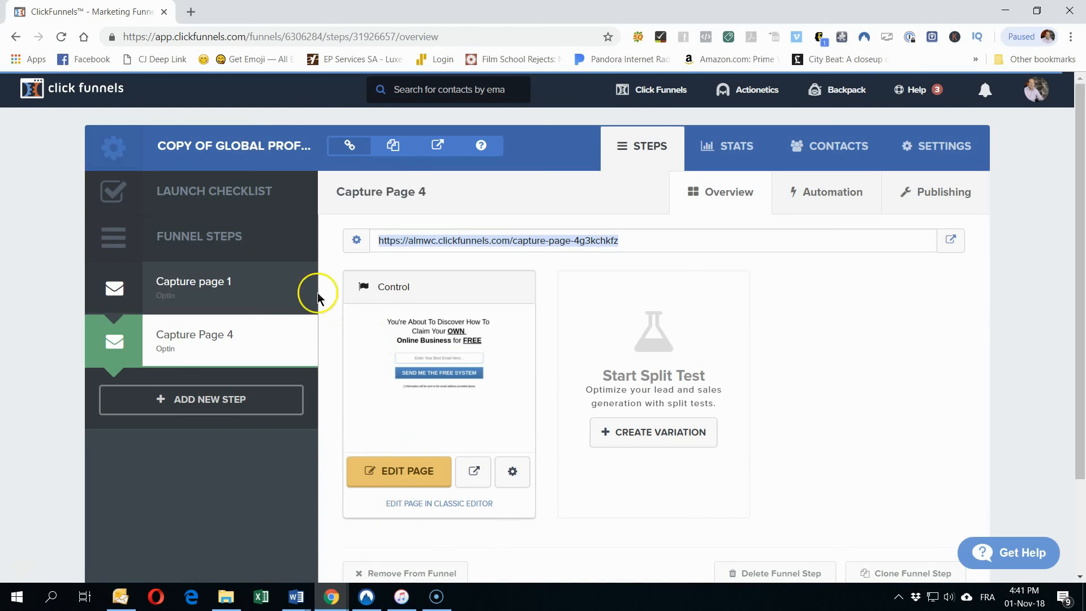
left_click(229, 289)
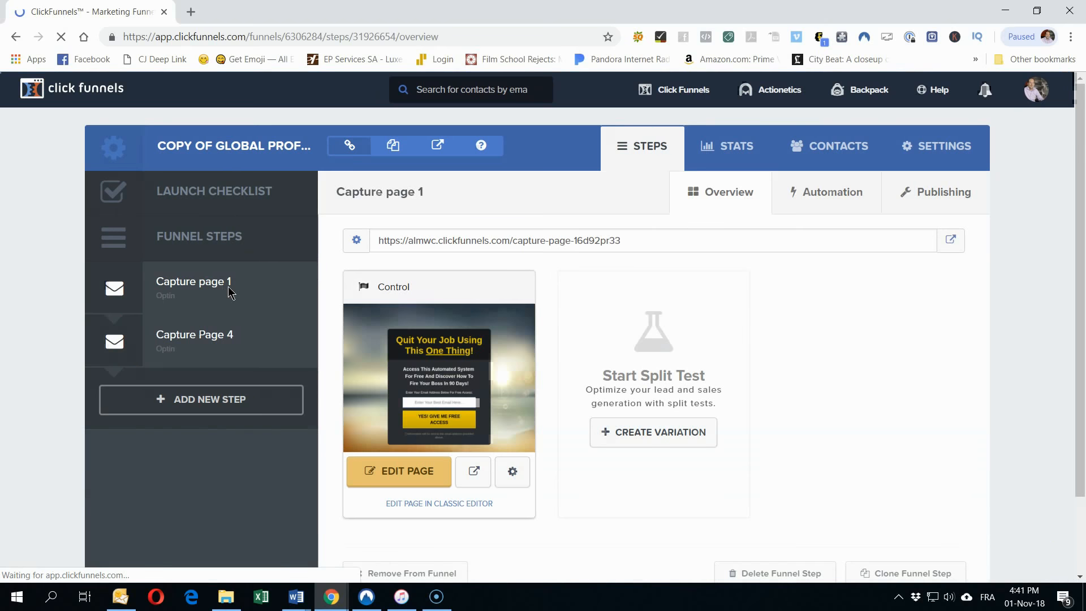
left_click(410, 469)
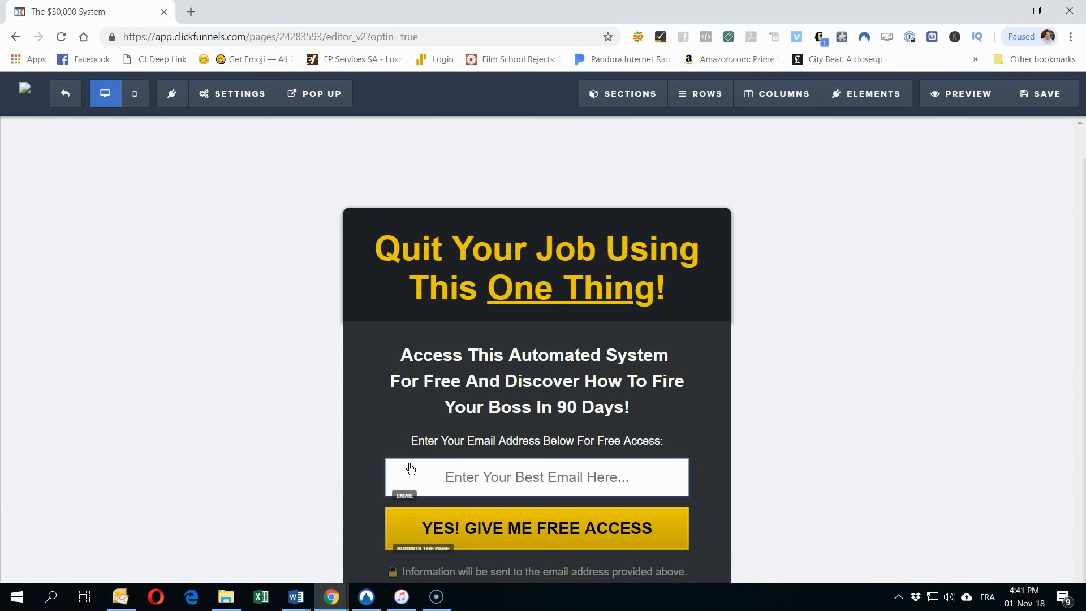
left_click(406, 412)
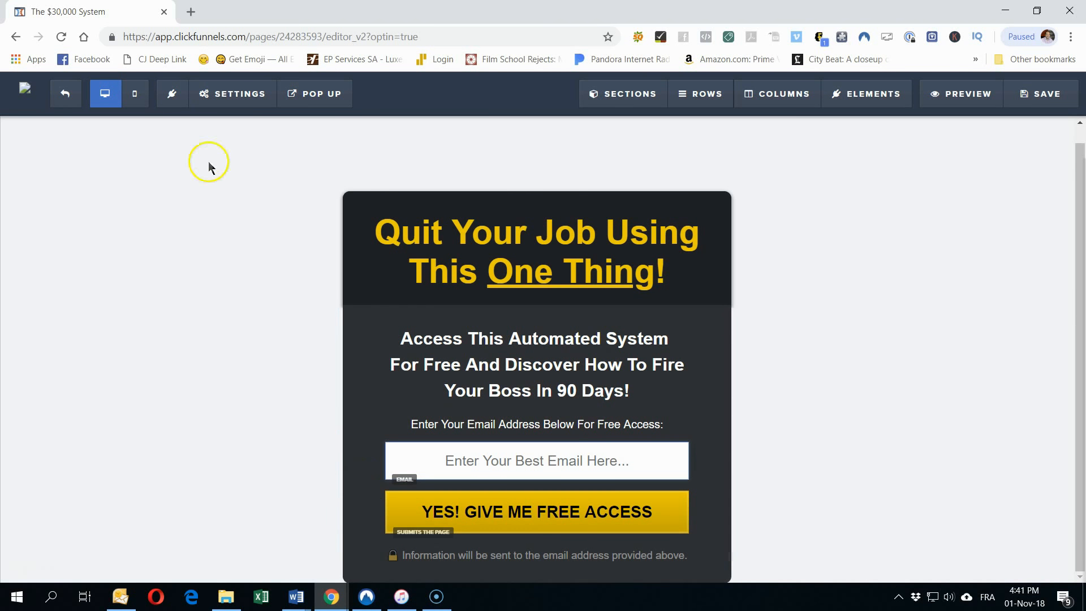
left_click(207, 94)
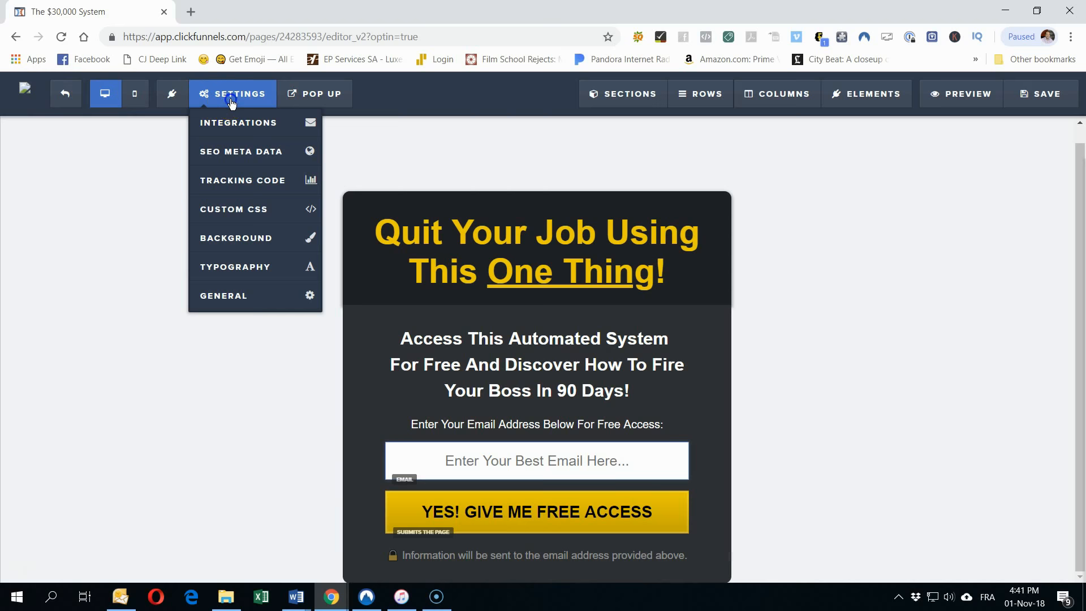
Step: Link Capture page 1's form to Aweber's Global Profit System list via Integrate Existing Form, then save
left_click(225, 120)
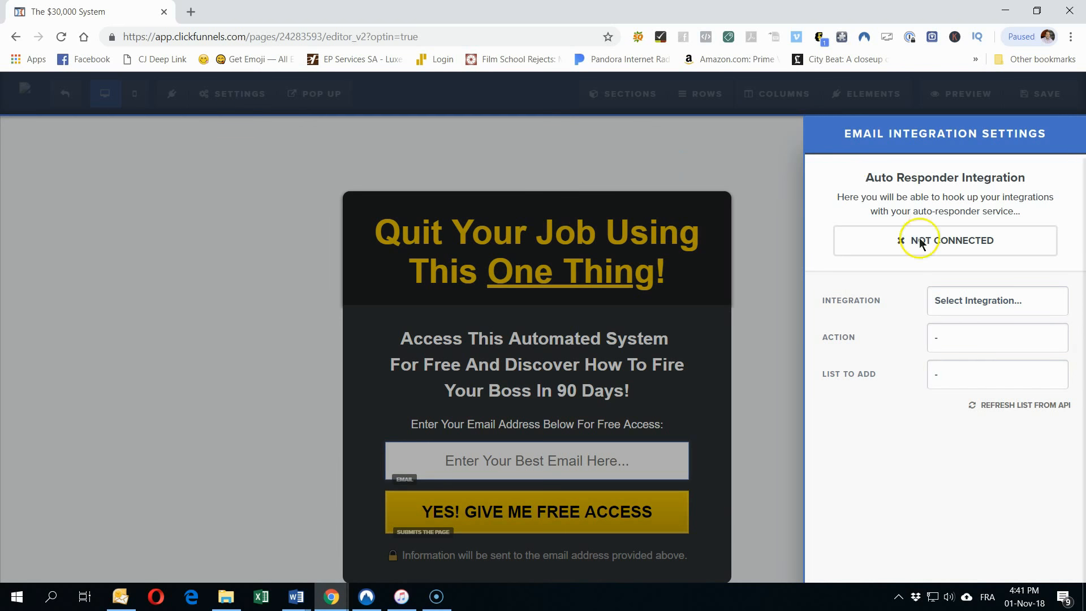
left_click(975, 297)
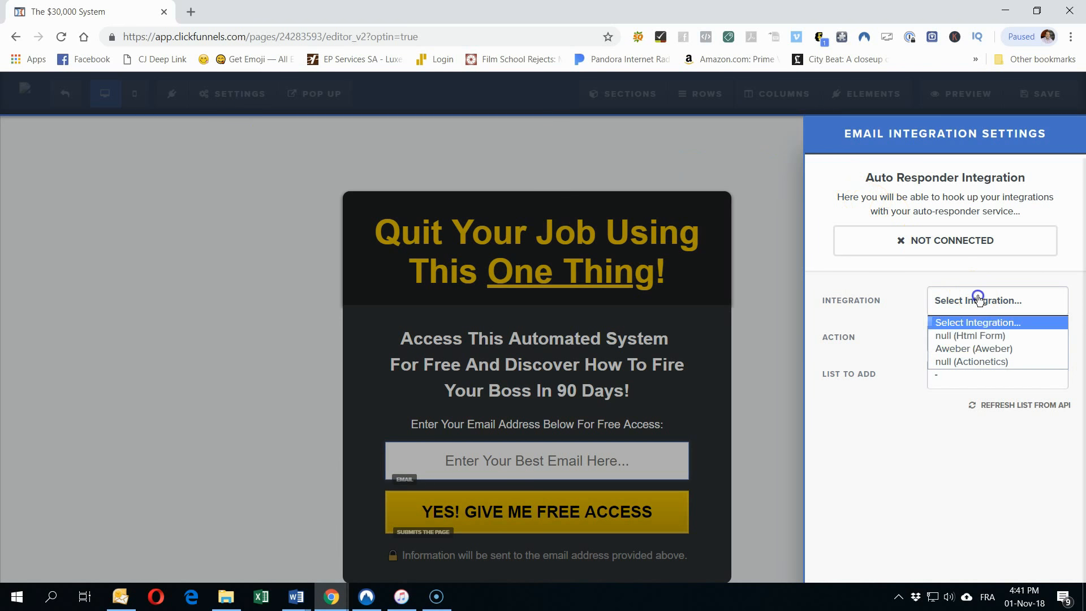
left_click(962, 349)
left_click(962, 346)
left_click(962, 372)
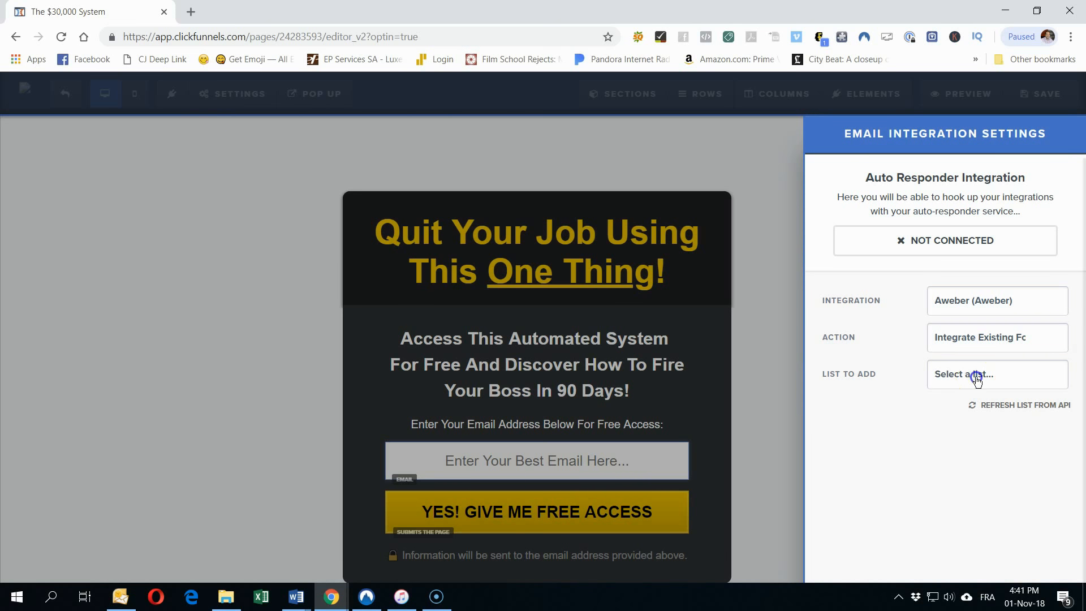
left_click(977, 380)
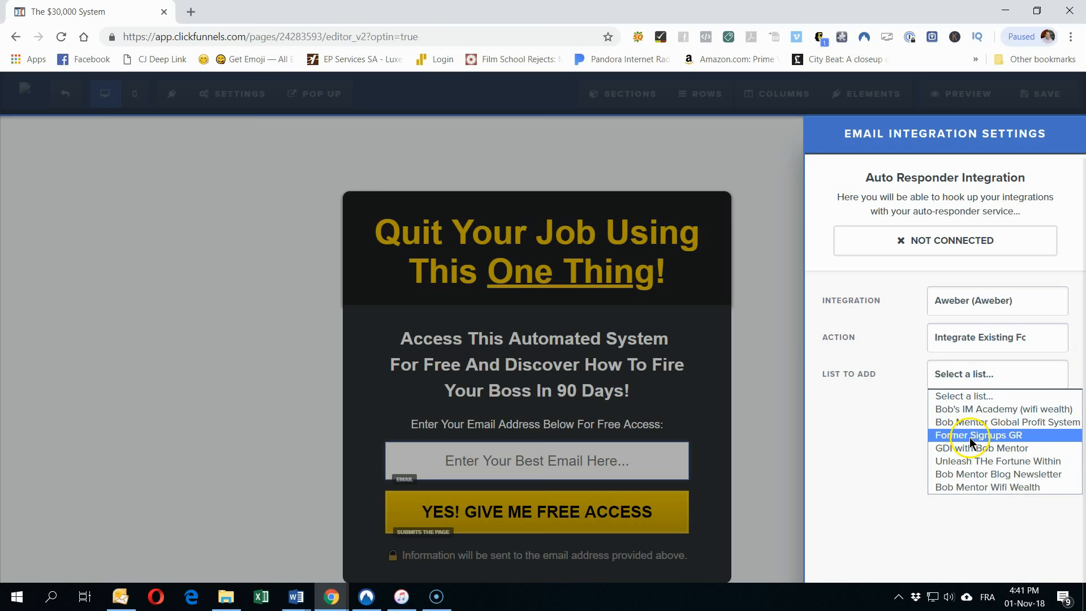
left_click(970, 421)
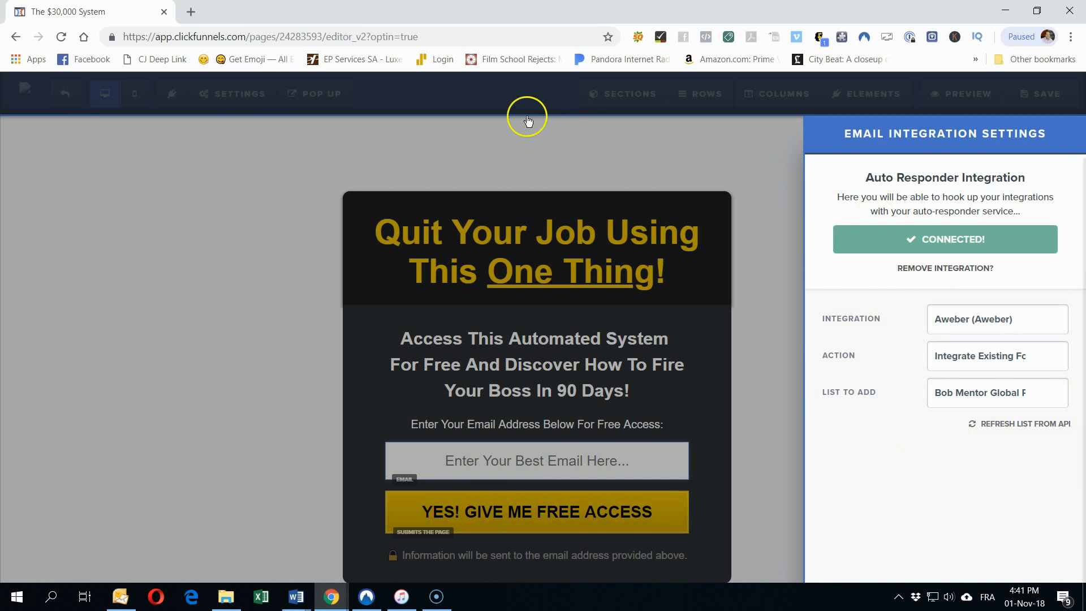
left_click(594, 124)
left_click(1026, 113)
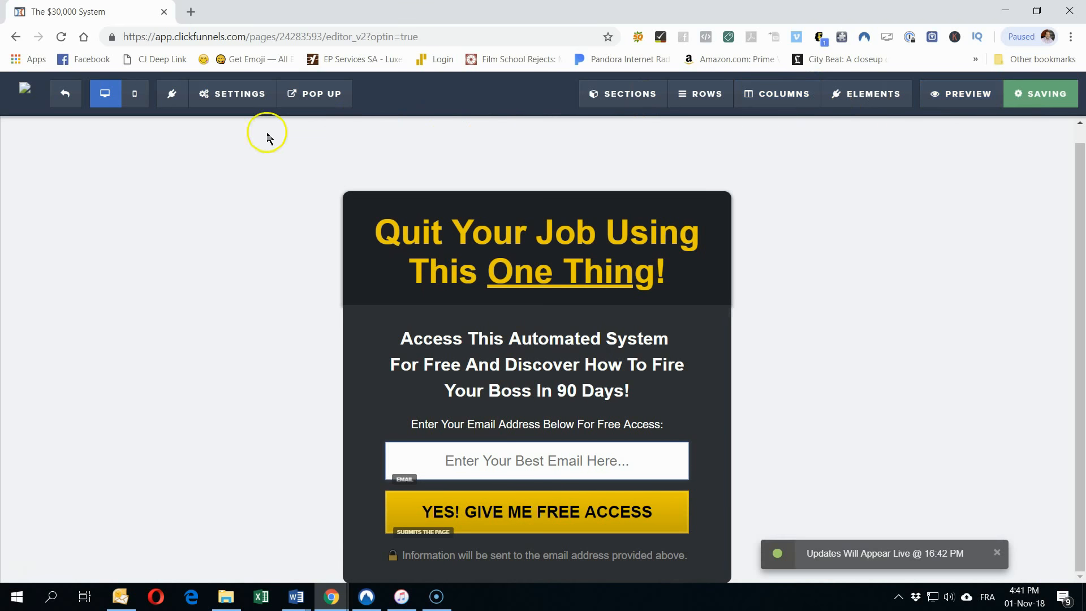
left_click(66, 100)
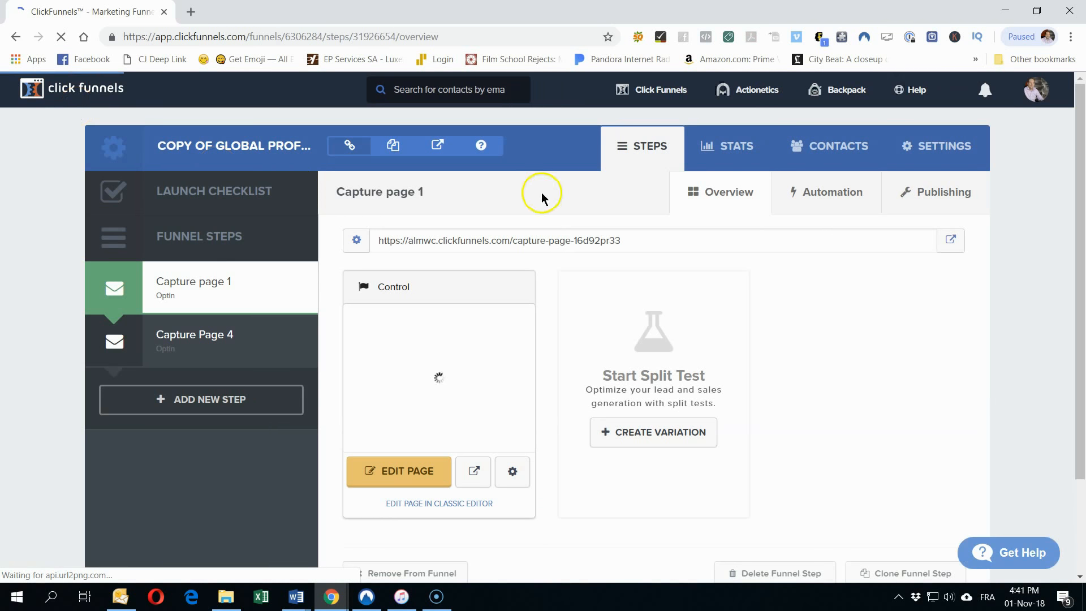
Step: Copy Capture page 1's capture-page-16d92pr33 URL from its step overview and minimise Chrome
left_click_drag(630, 246, 367, 233)
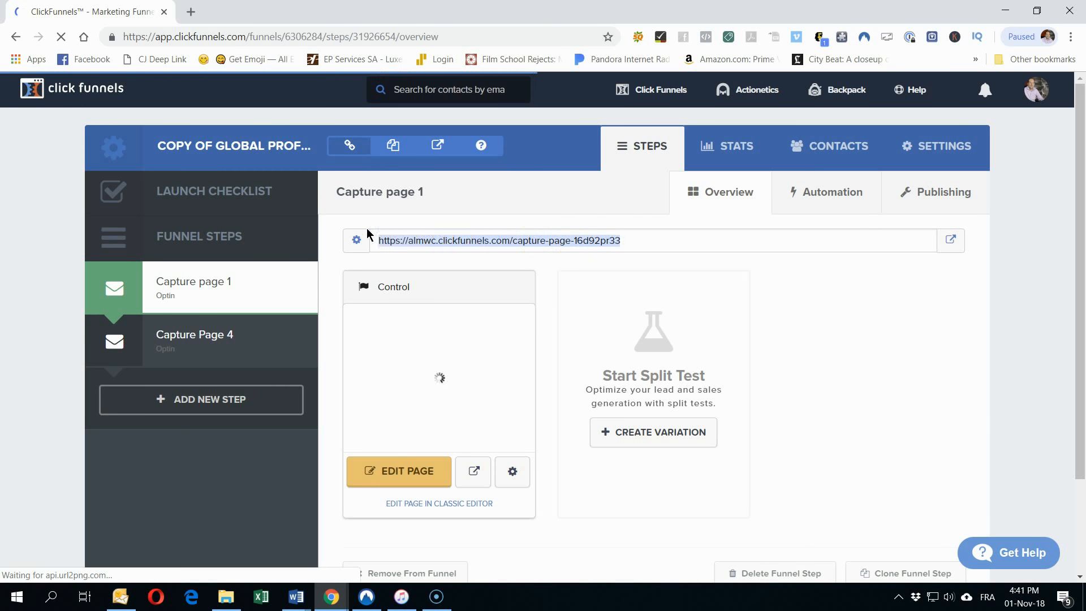
right_click(428, 240)
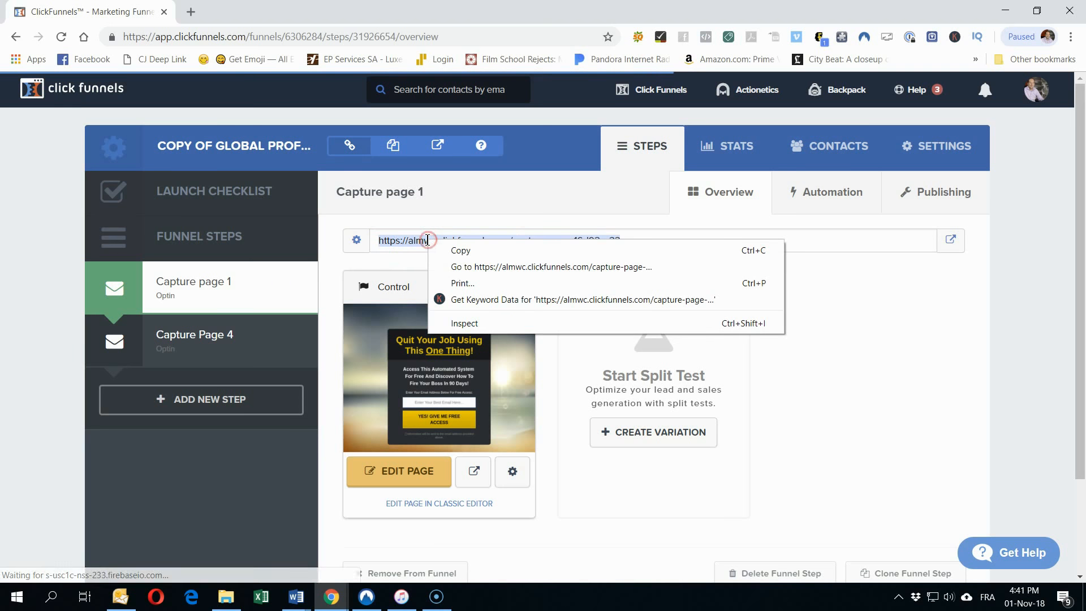
left_click(458, 250)
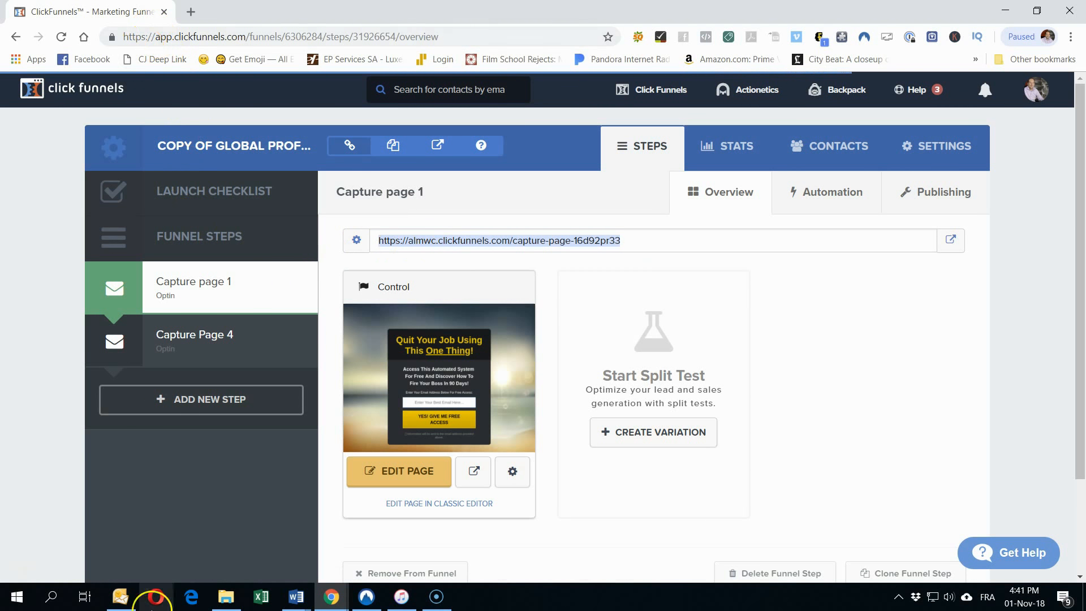
left_click(1005, 10)
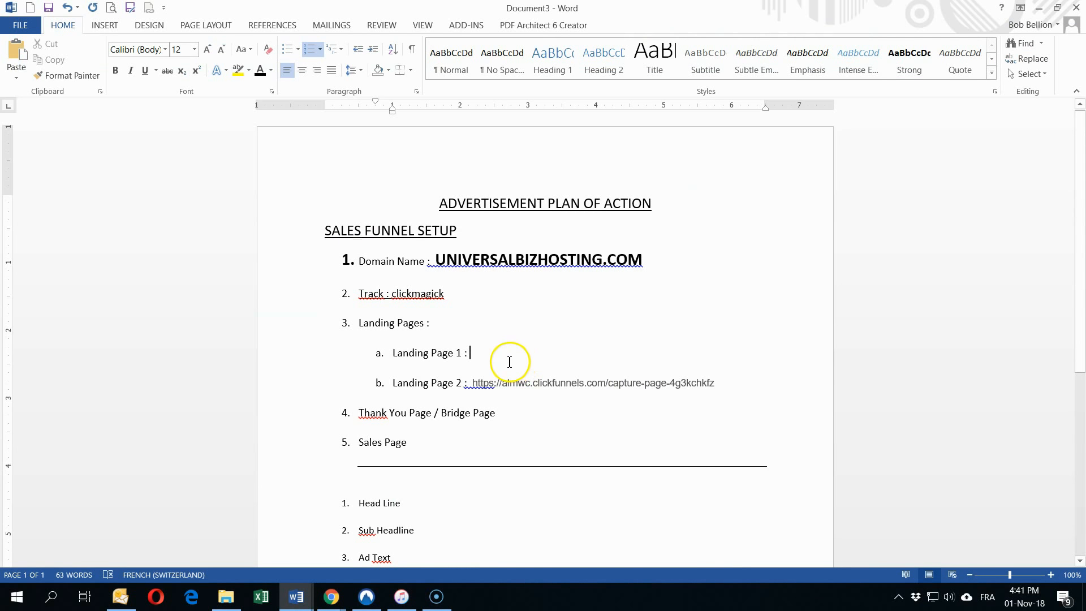
Step: Paste the capture-page-16d92pr33 URL onto the Landing Page 1 line in Word, then return to ClickFunnels
key("ctrl+v")
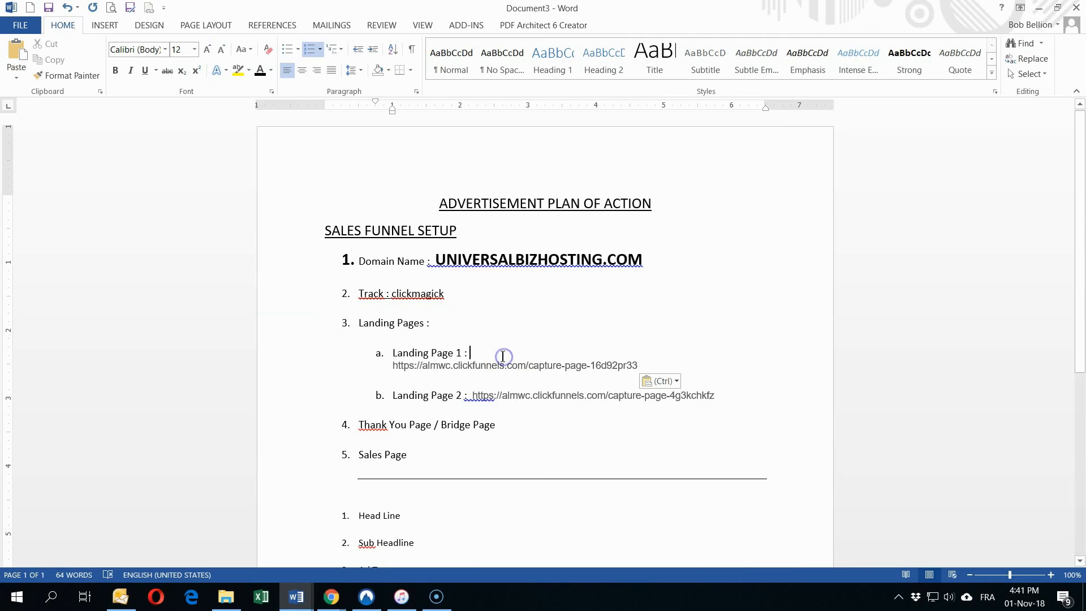
key("Delete")
left_click(578, 440)
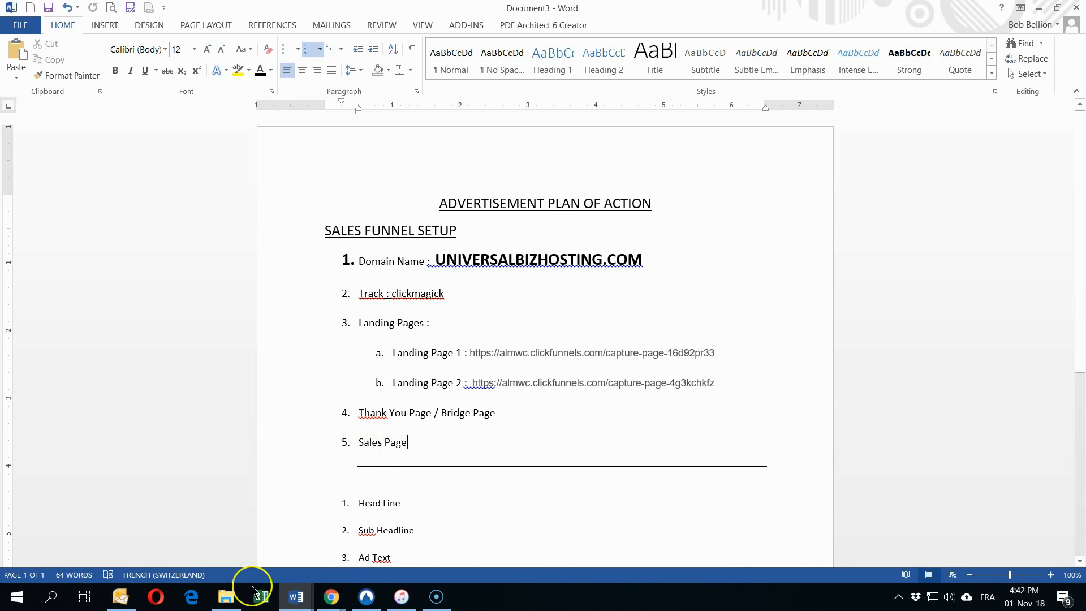
mouse_move(328, 597)
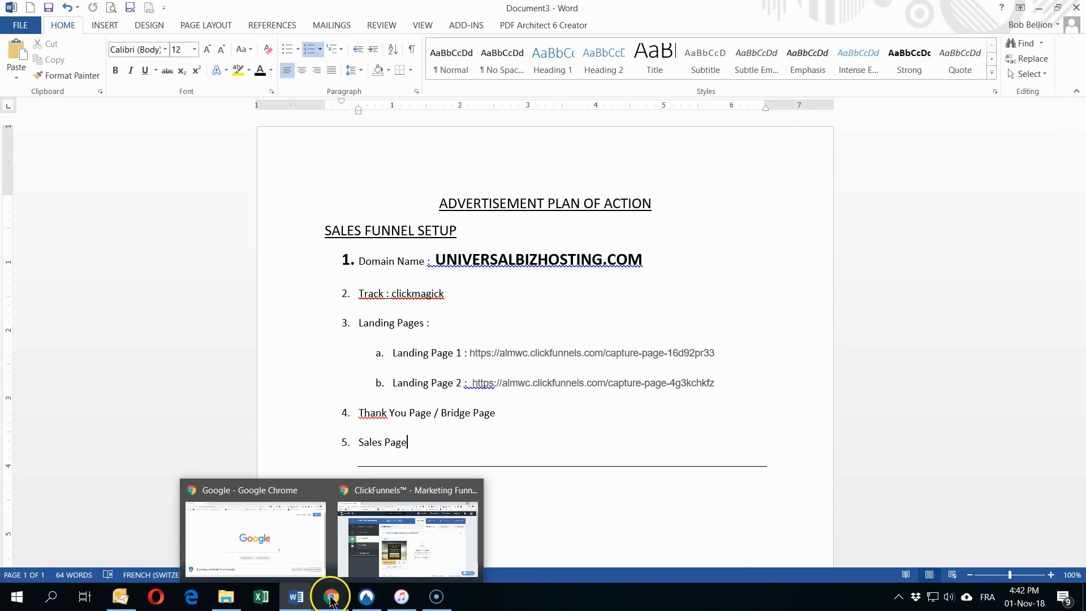
left_click(388, 520)
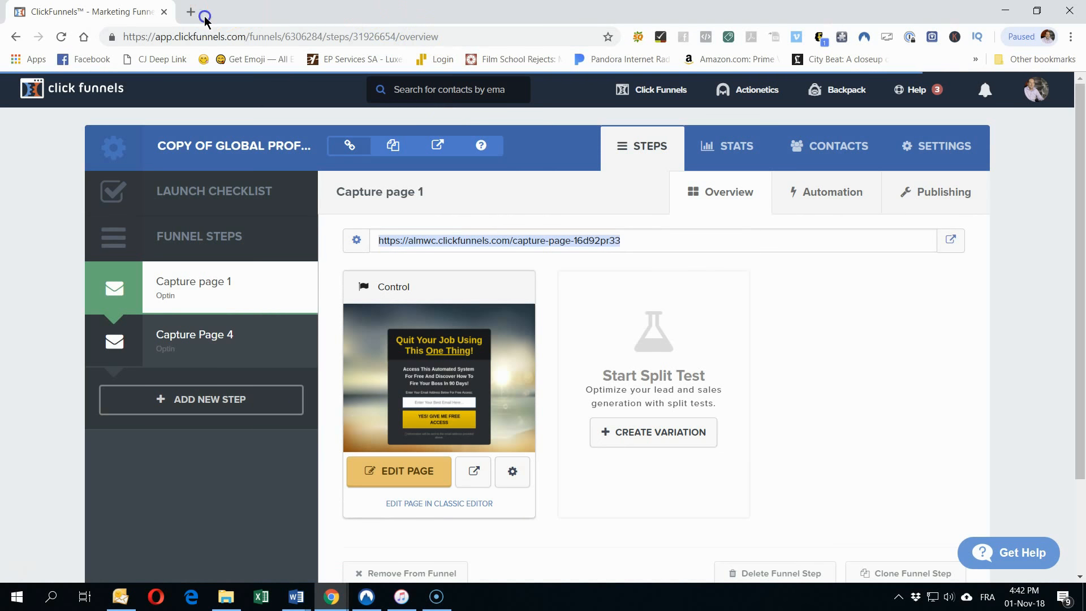
Step: Log in to ClickMagick in a new tab and go to the tracking links list
left_click(204, 15)
left_click(617, 277)
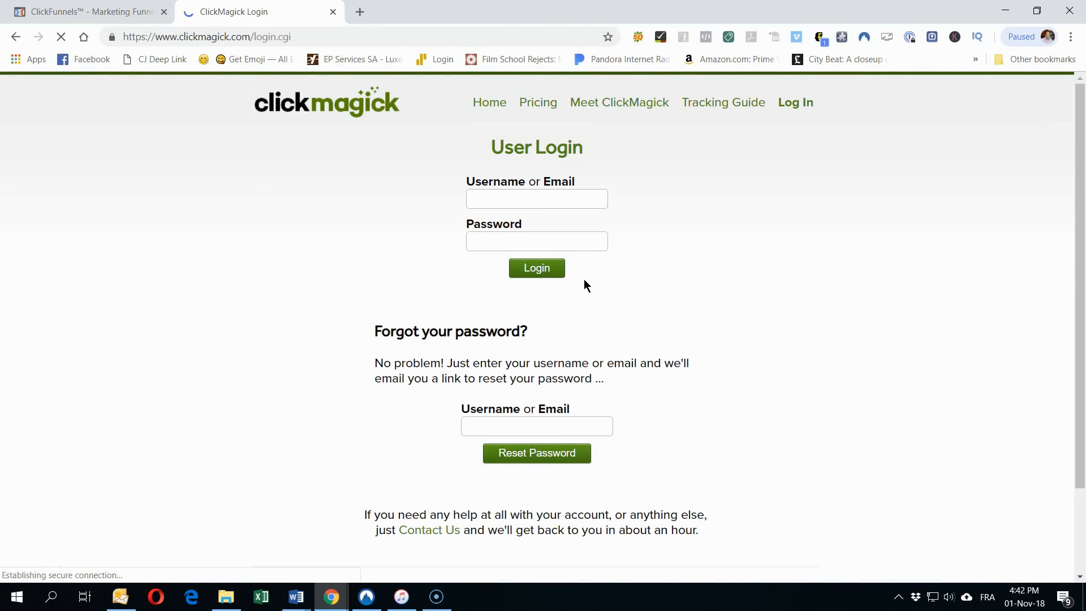
left_click(541, 269)
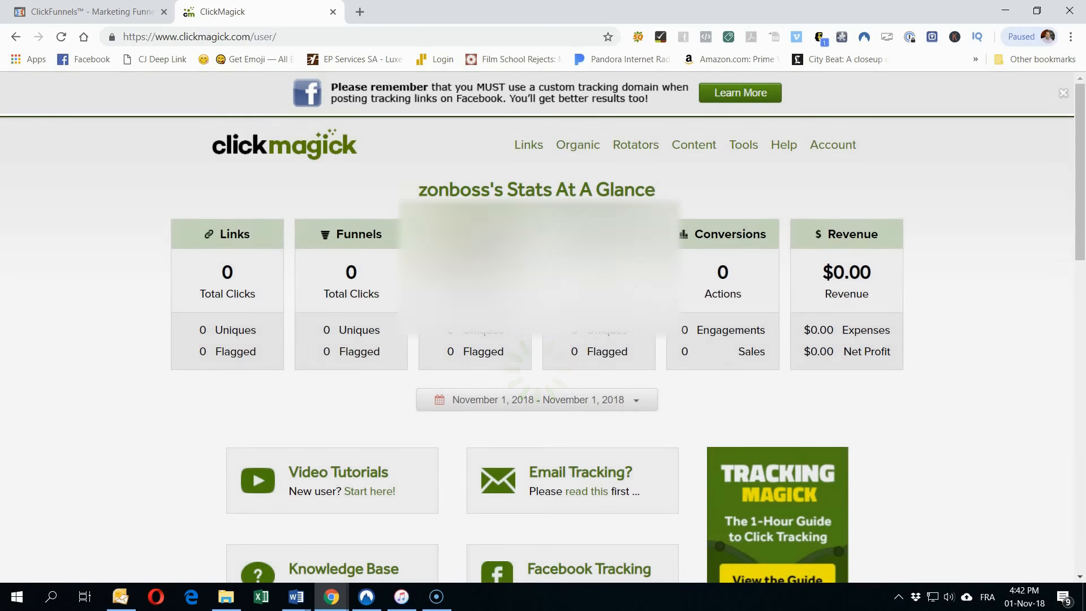
left_click(523, 159)
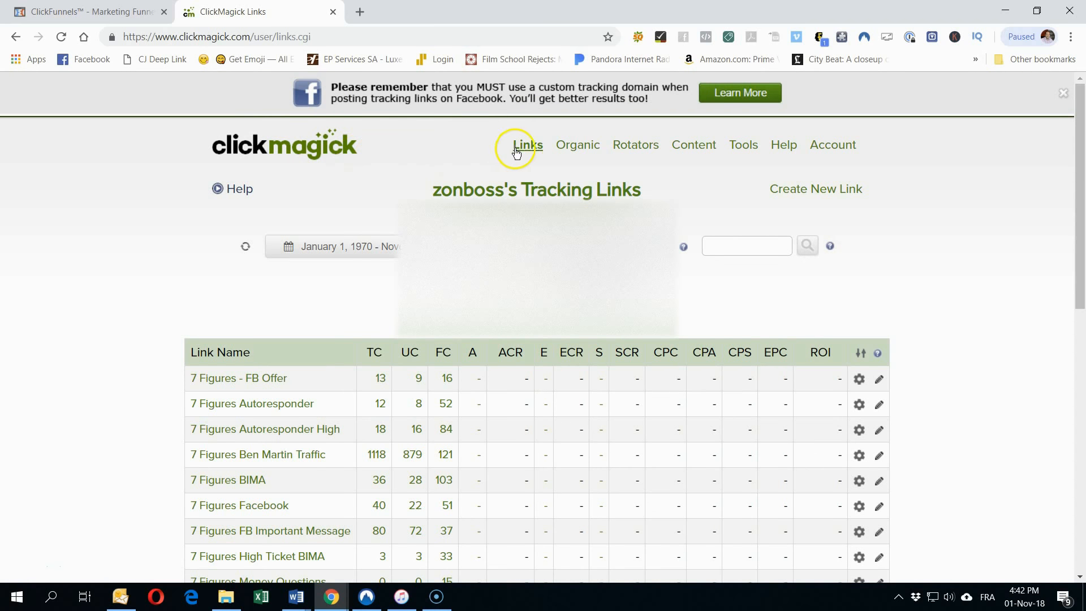
Step: Start a new tracking link in group CF-GPSB named GPS - BING ADS on your.bob-mentor.com
left_click(802, 190)
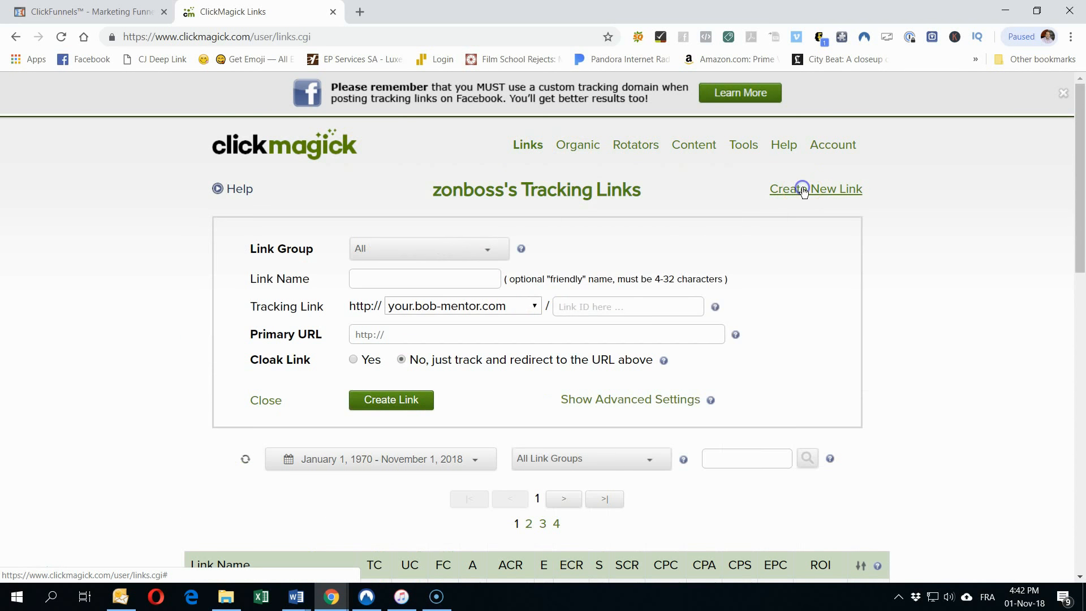
left_click(375, 253)
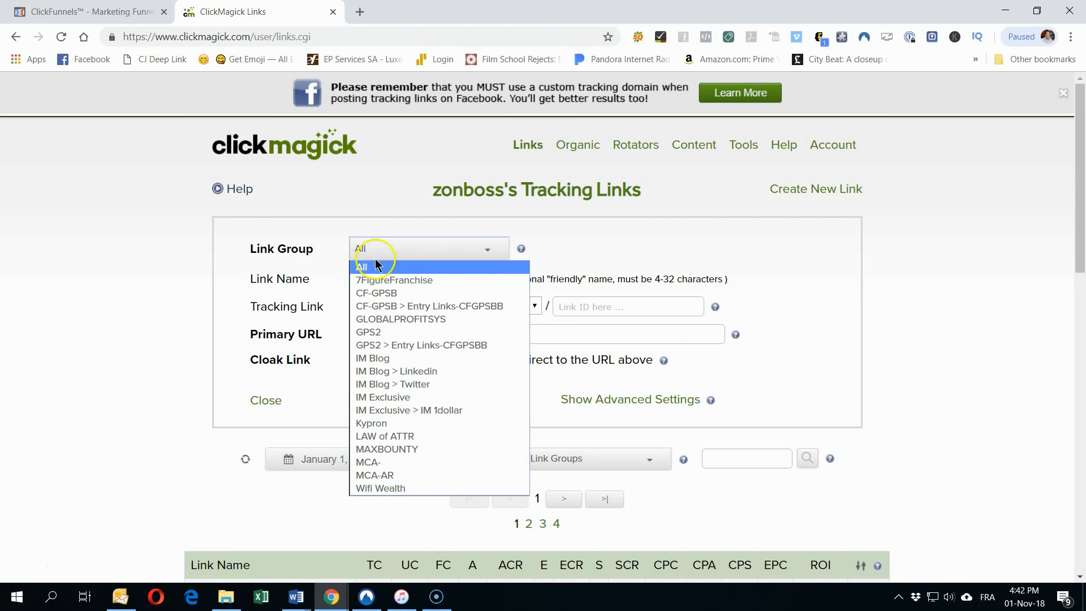
left_click(359, 294)
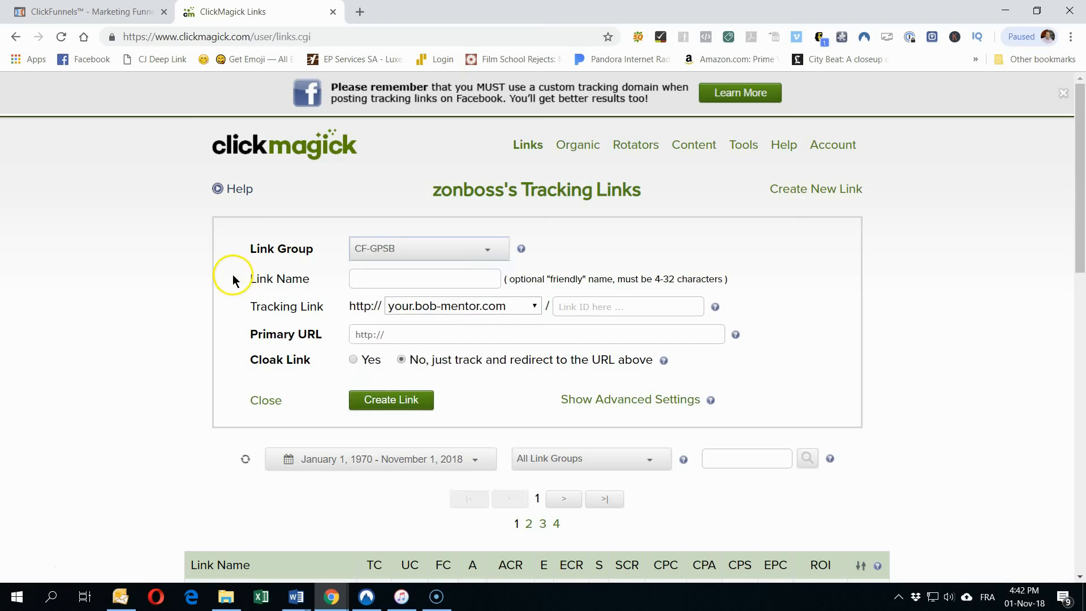
left_click(361, 252)
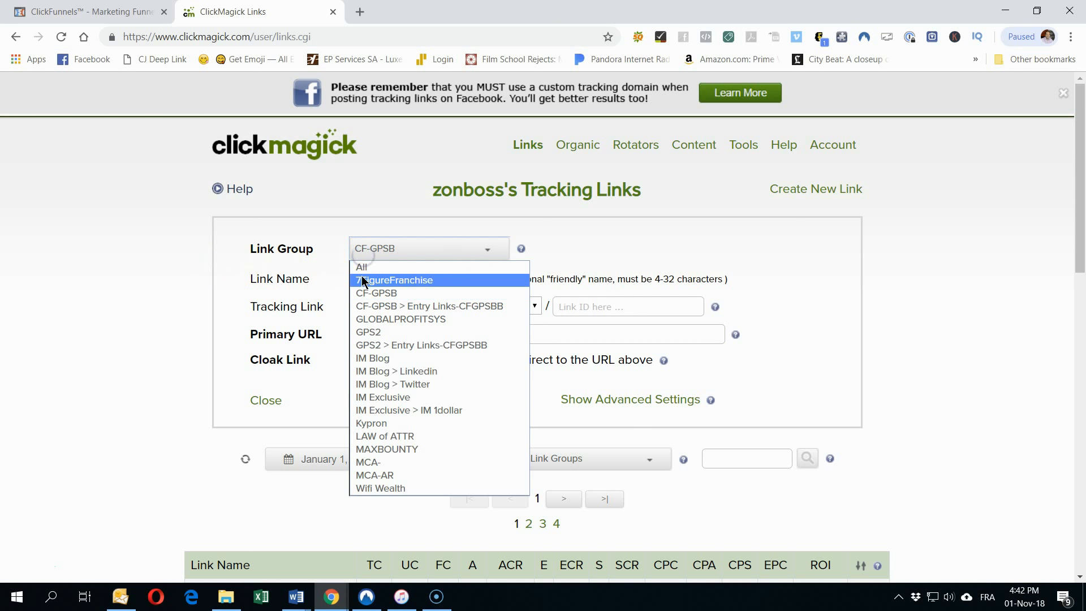
left_click(362, 272)
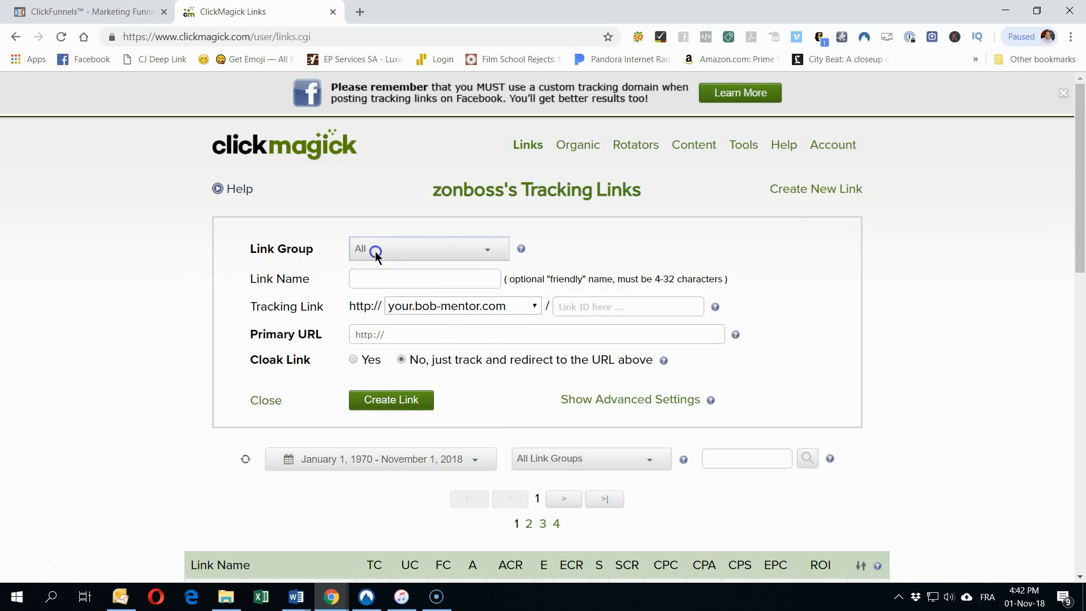
left_click(375, 251)
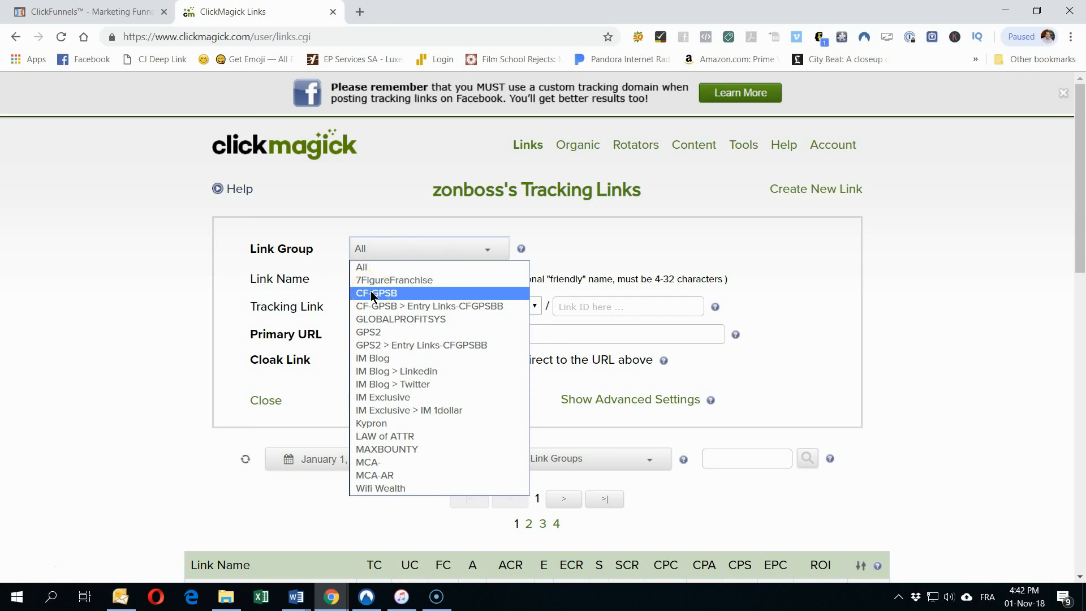
left_click(372, 294)
left_click(362, 282)
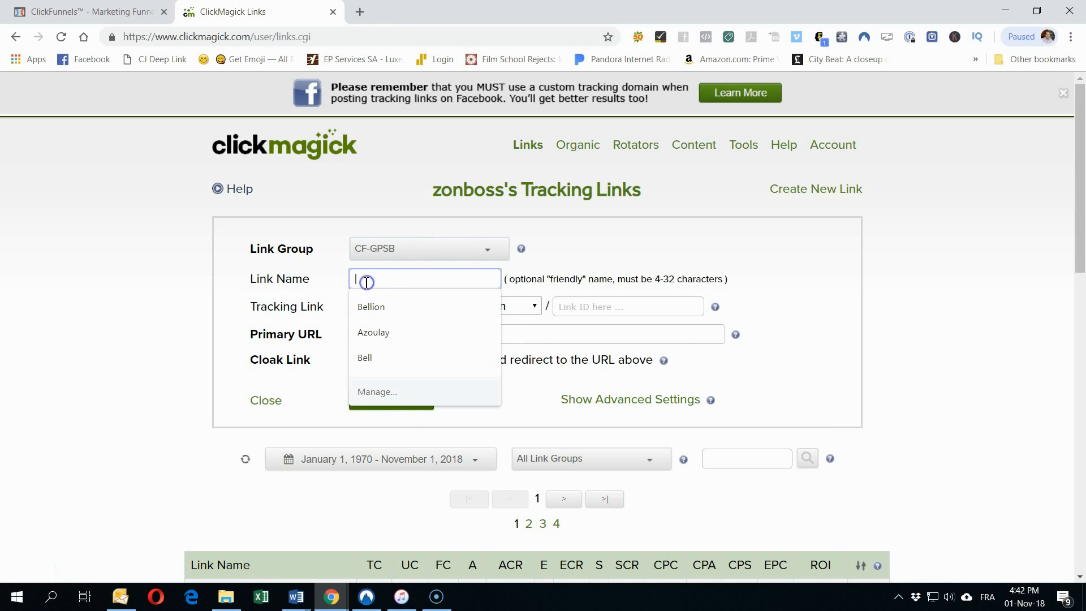
type("BING ADS")
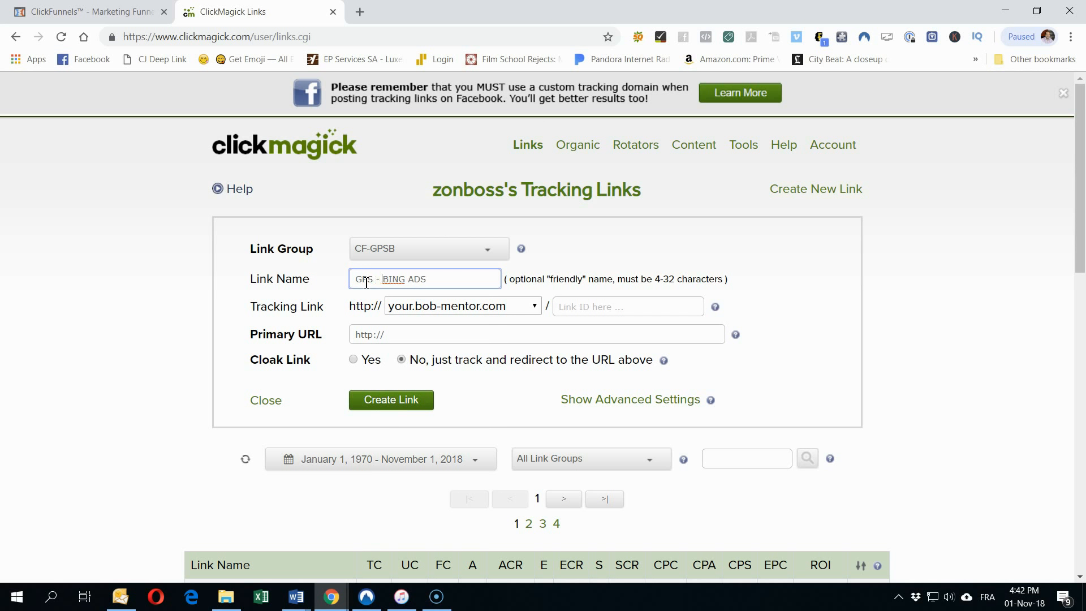
left_click(412, 305)
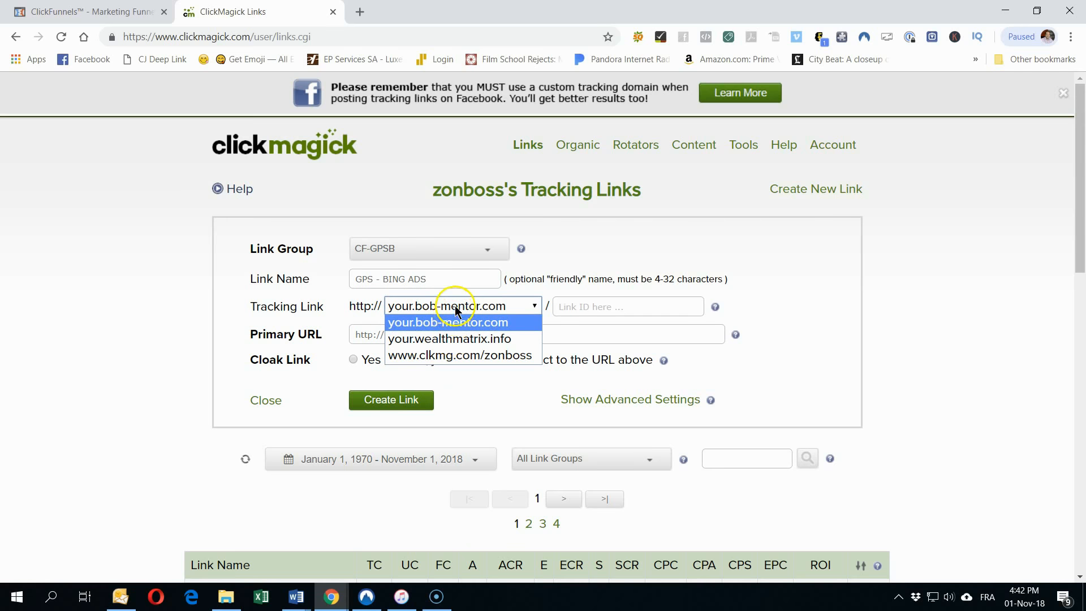
left_click(333, 322)
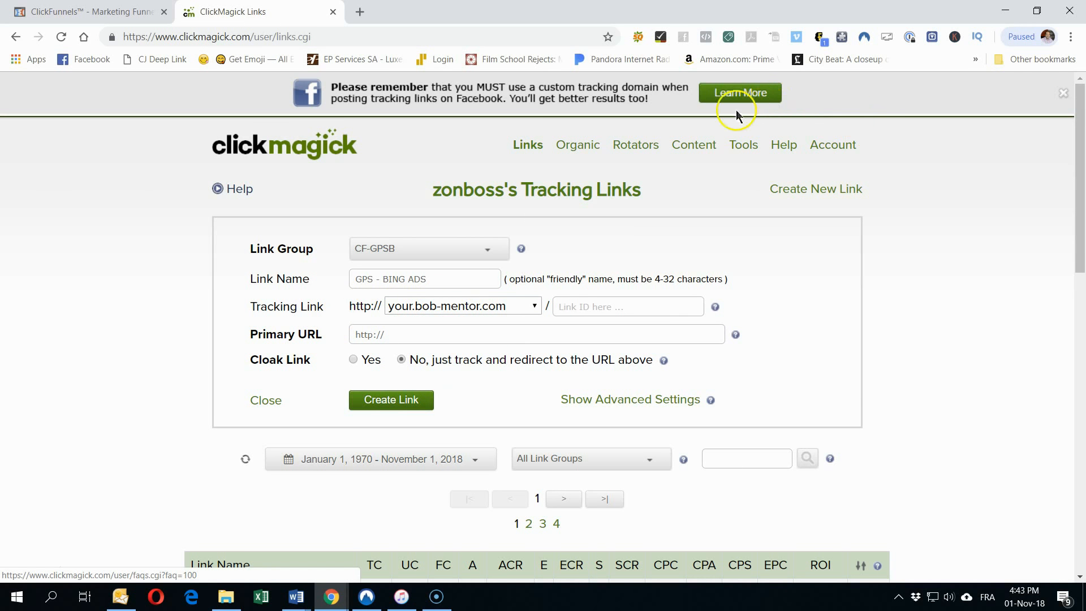
Step: Go to ClickMagick's custom Domain Manager and open a new browser tab
left_click(743, 148)
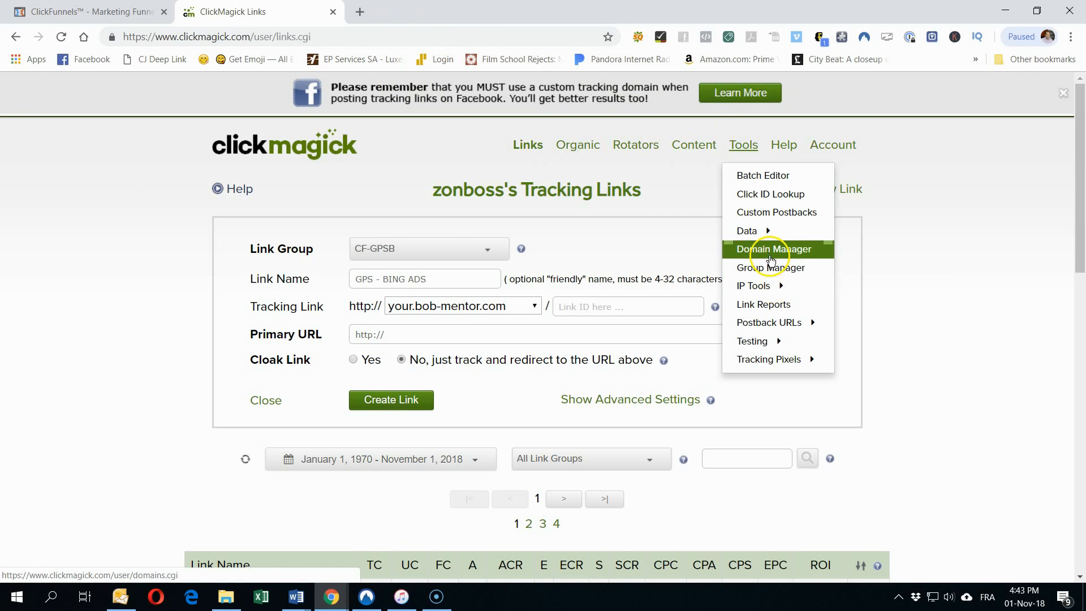
left_click(772, 259)
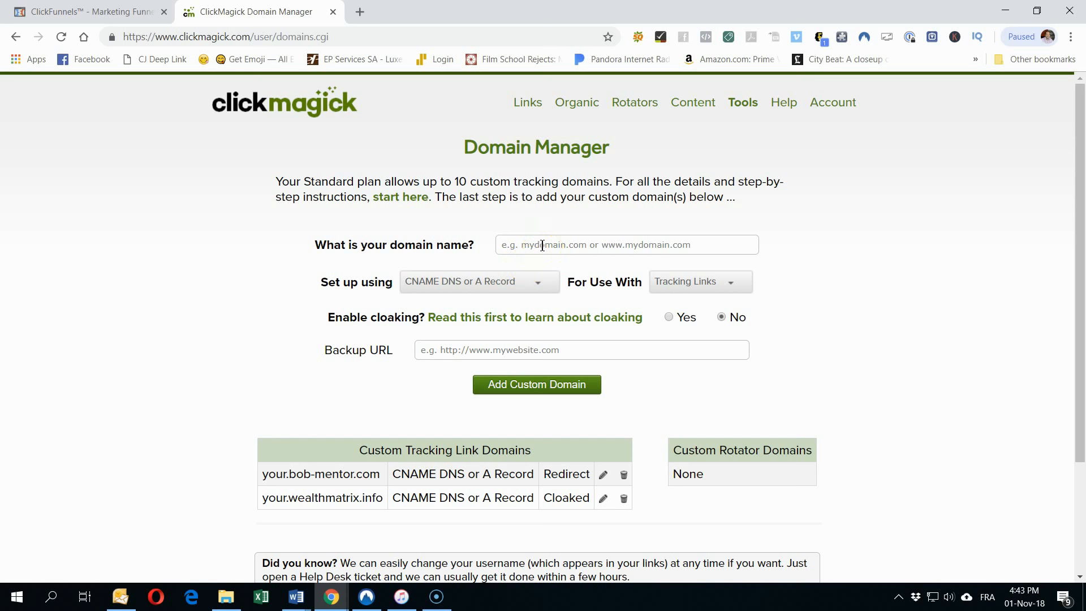
left_click(357, 11)
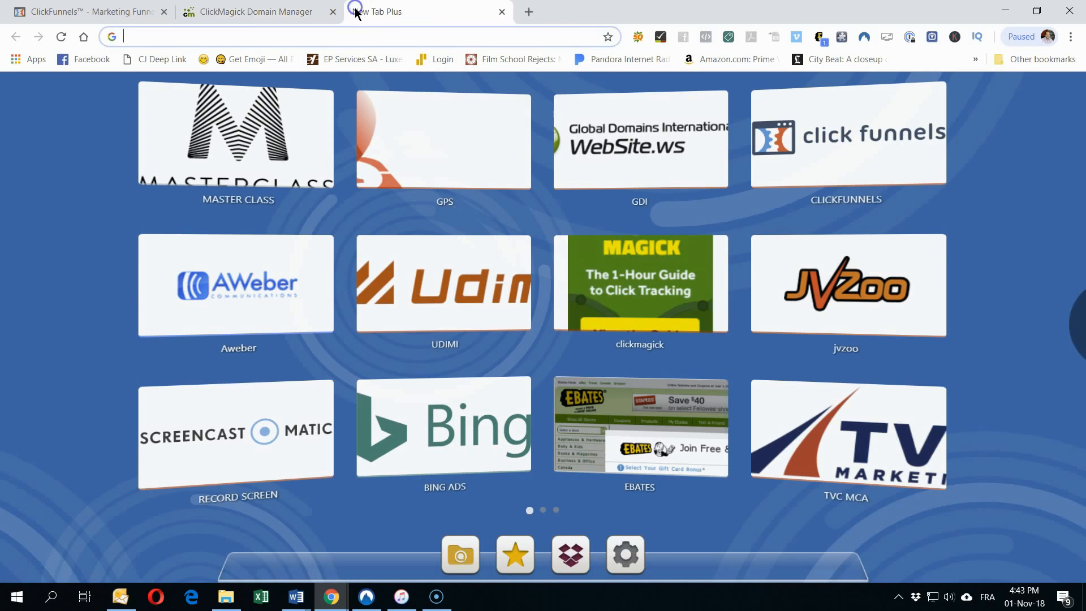
Step: Open DNS management for myfreeonlinebusiness.info from the universalbizhosting.com products page
left_click(317, 38)
type("un")
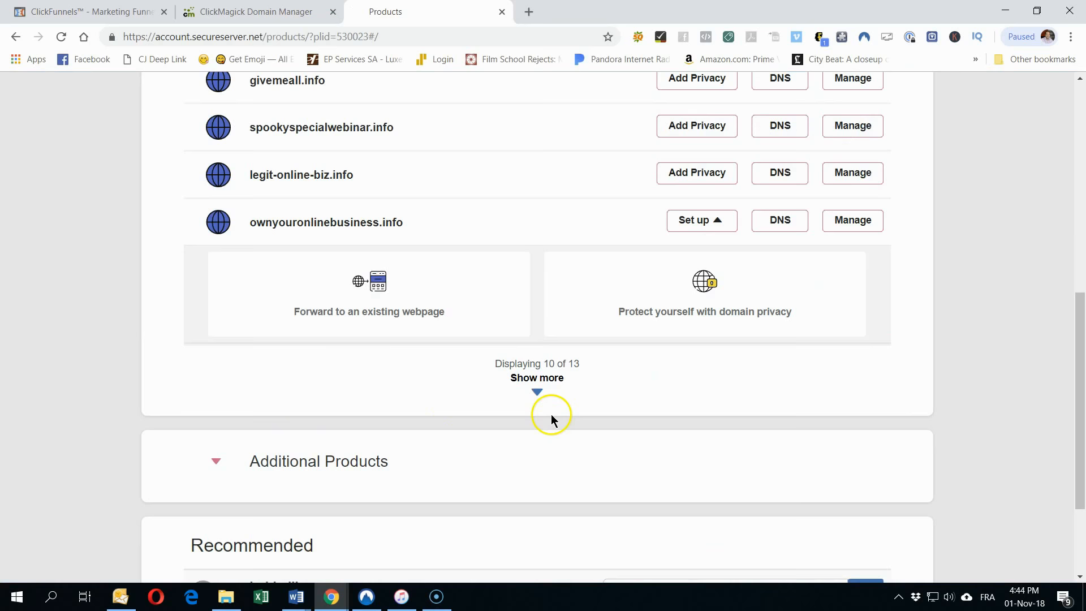
left_click(537, 394)
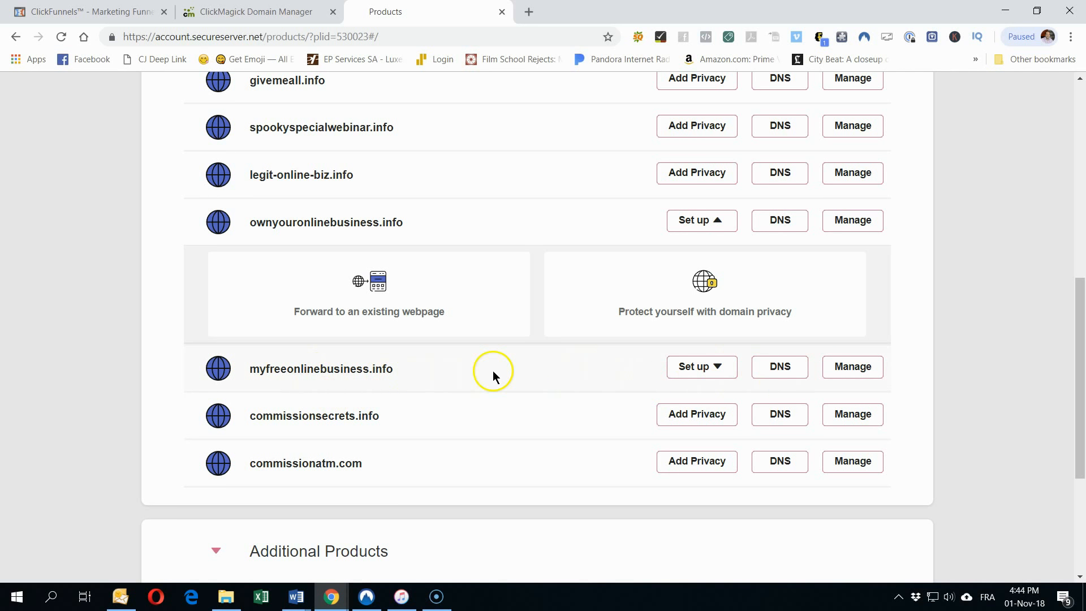
left_click(786, 375)
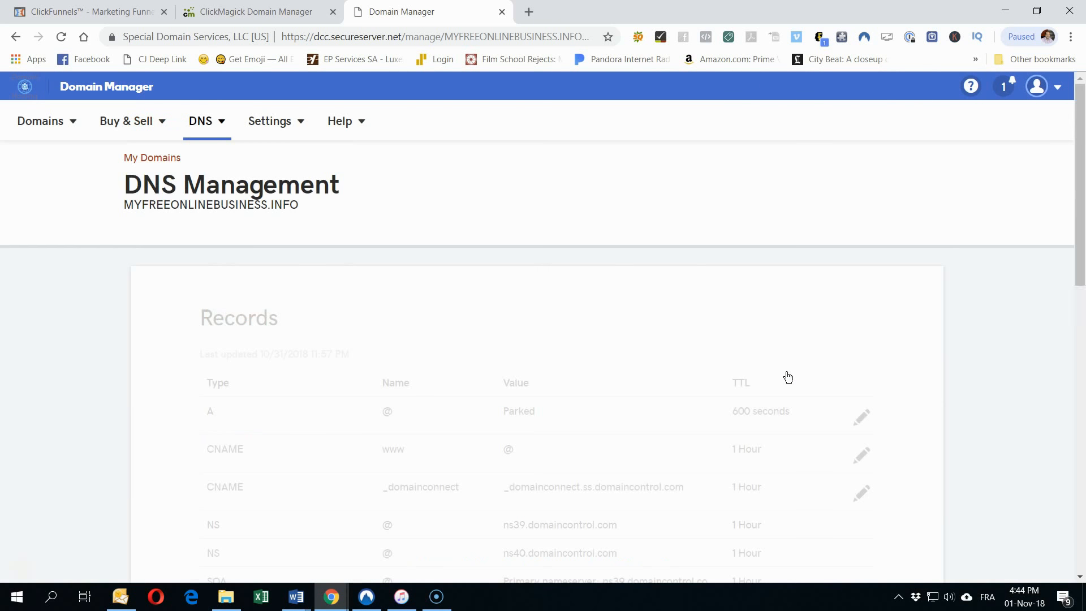
scroll(787, 377, "down", 10)
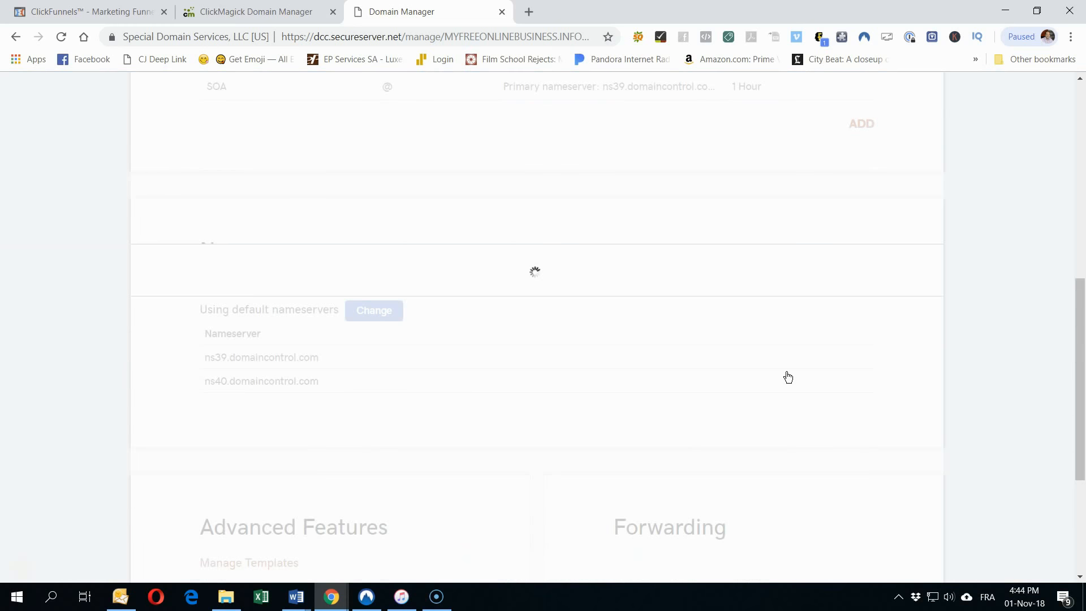
scroll(788, 377, "up", 10)
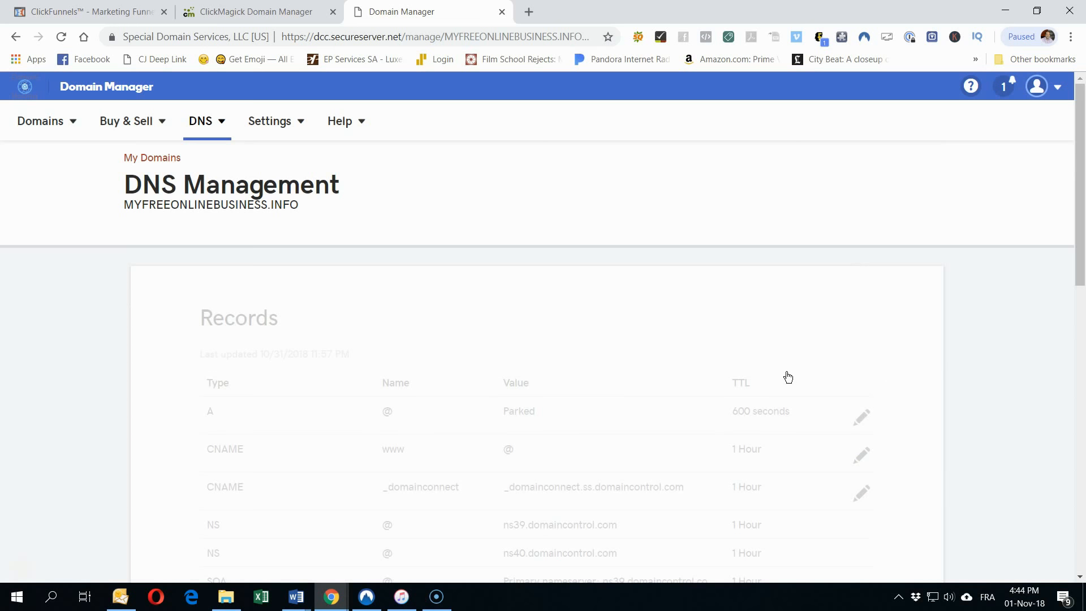
scroll(650, 384, "down", 10)
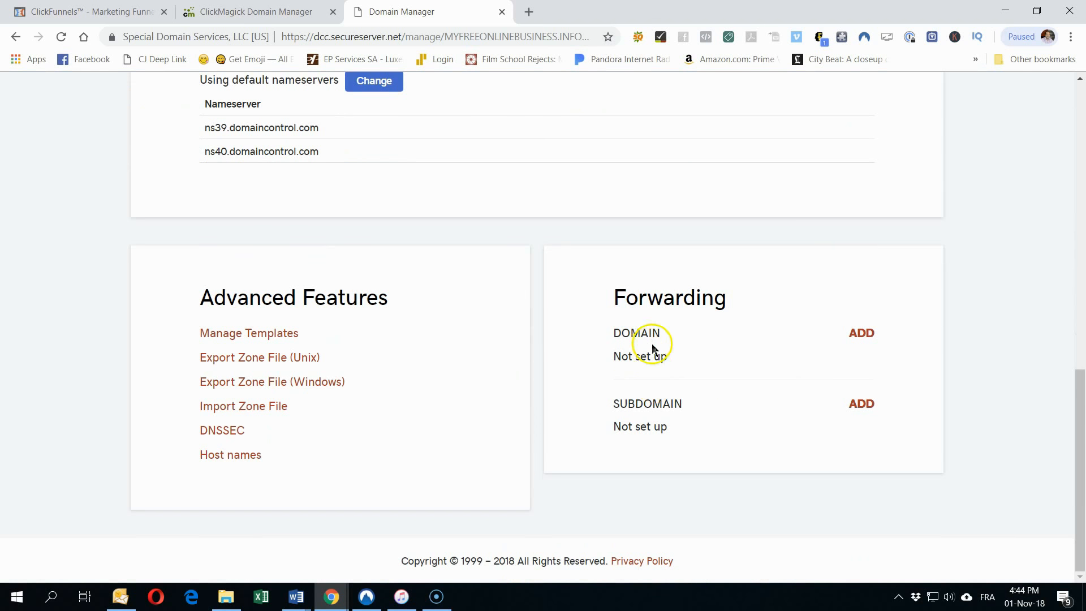
Step: Begin adding domain forwarding for myfreeonlinebusiness.info, then return to ClickMagick's tracking links
left_click(876, 337)
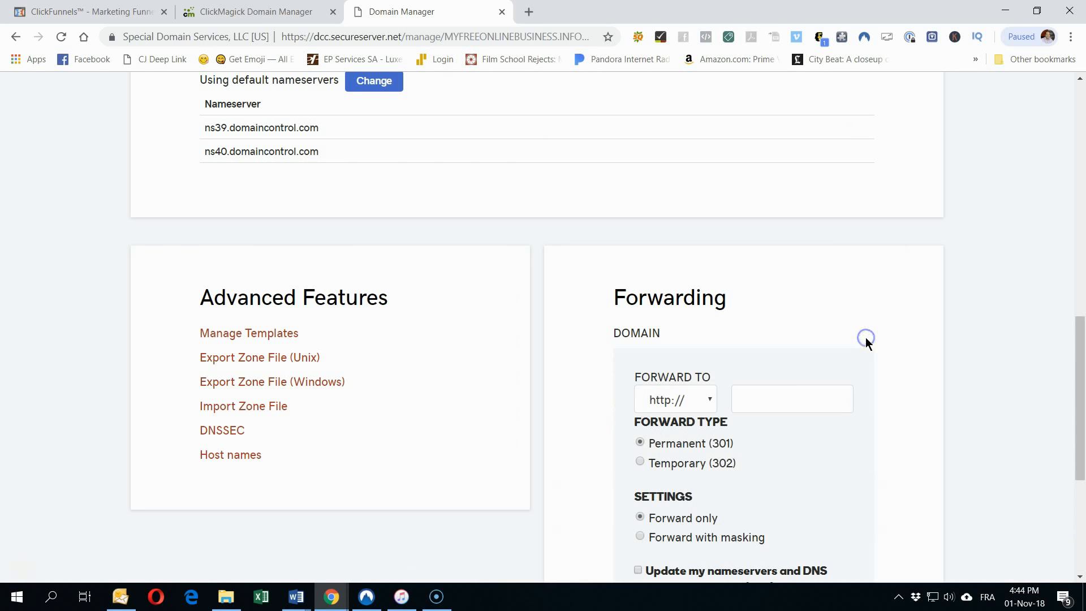
left_click(747, 401)
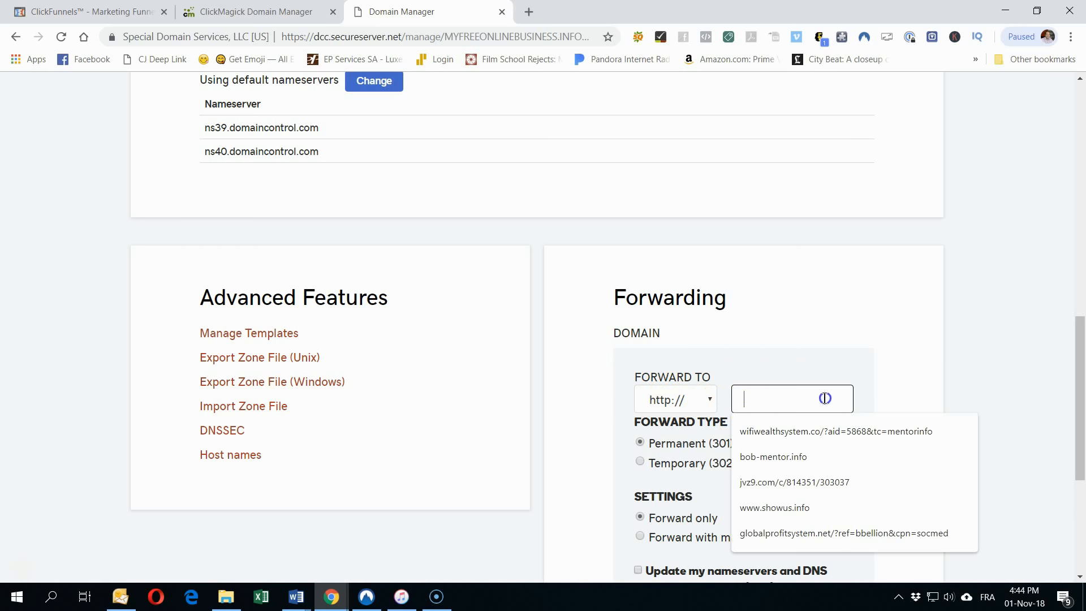
left_click(960, 385)
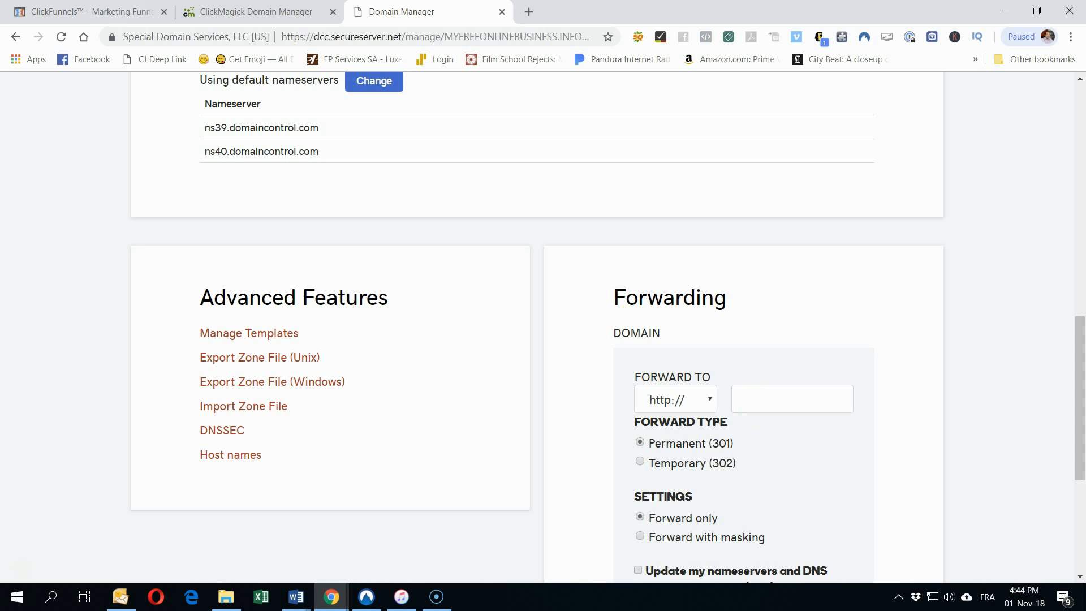
left_click(234, 11)
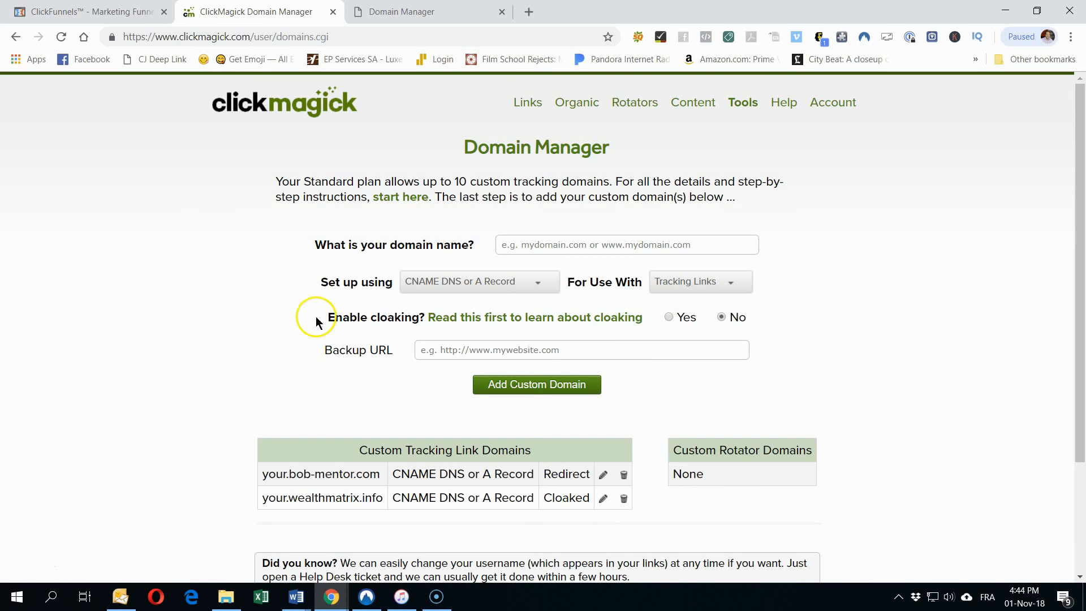
left_click(527, 103)
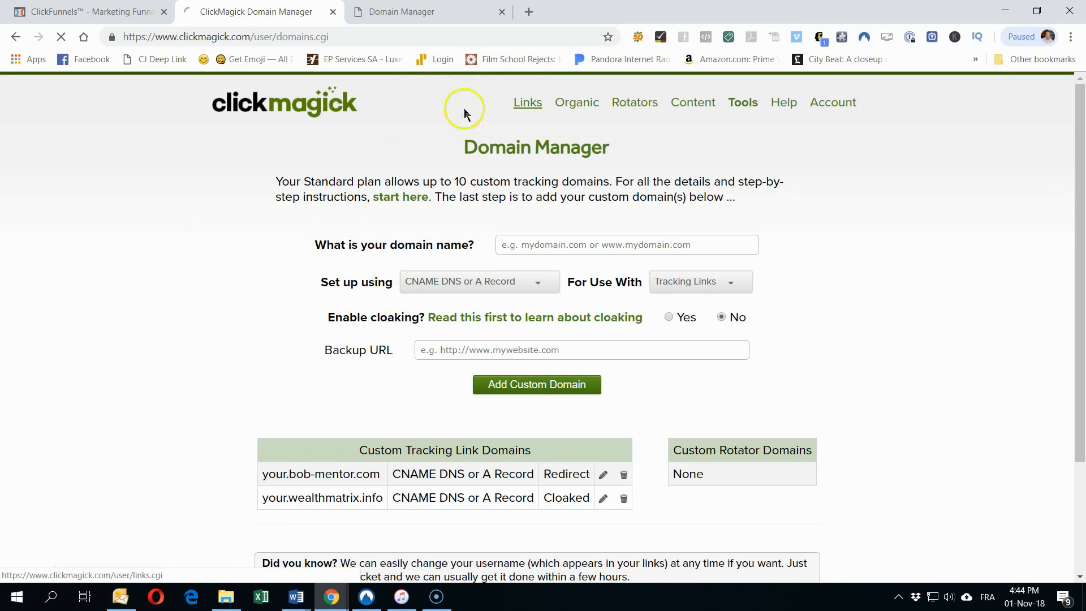
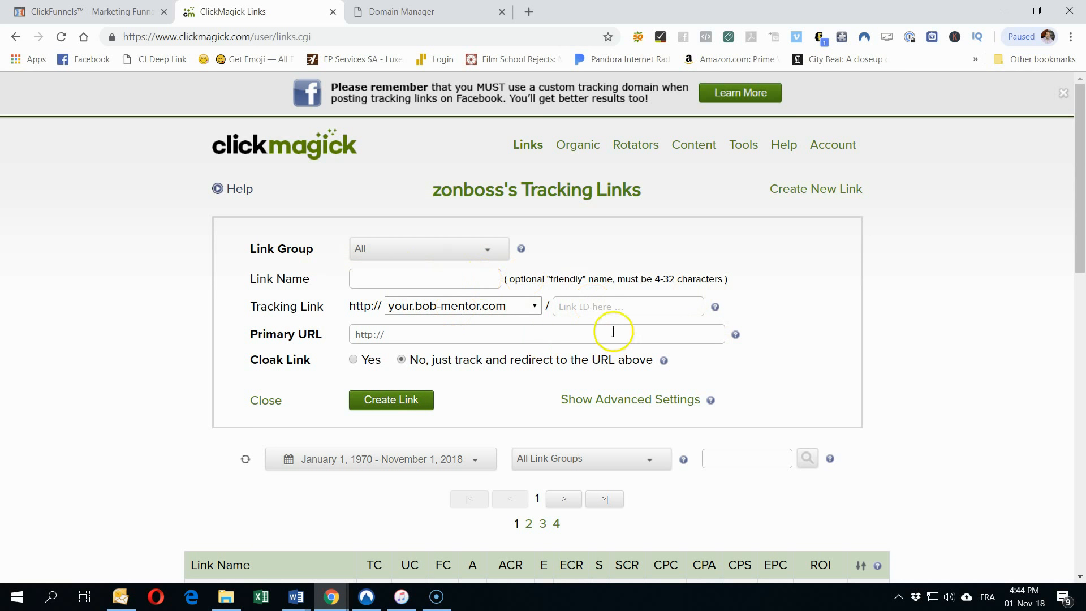
Step: Scroll GoDaddy's MYFREEONLINEBUSINESS.INFO page up to the DNS Records table, where the A record shows Parked
left_click(423, 9)
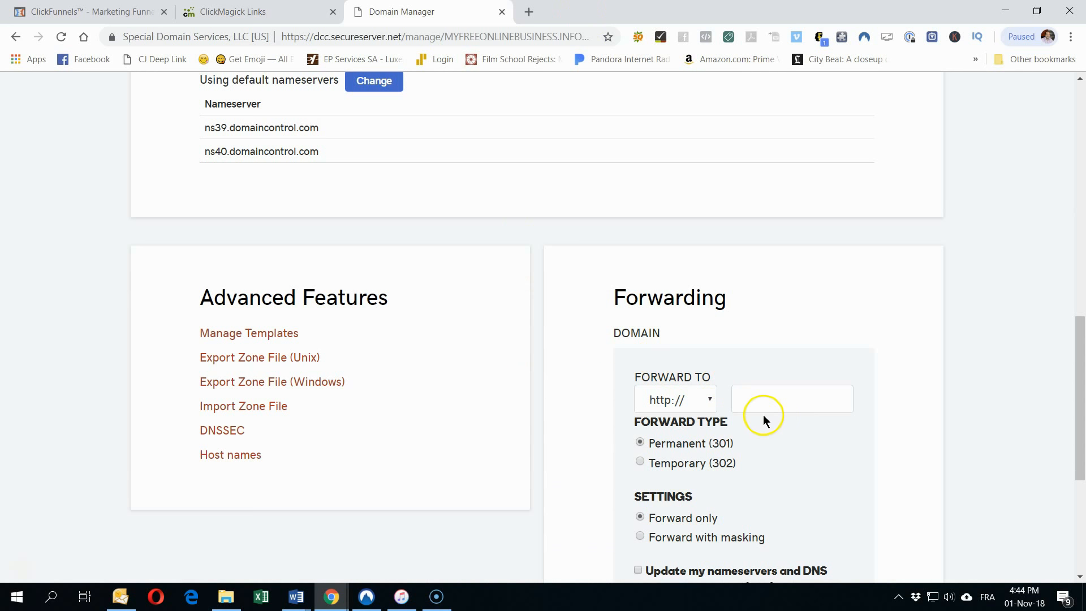
scroll(791, 406, "up", 5)
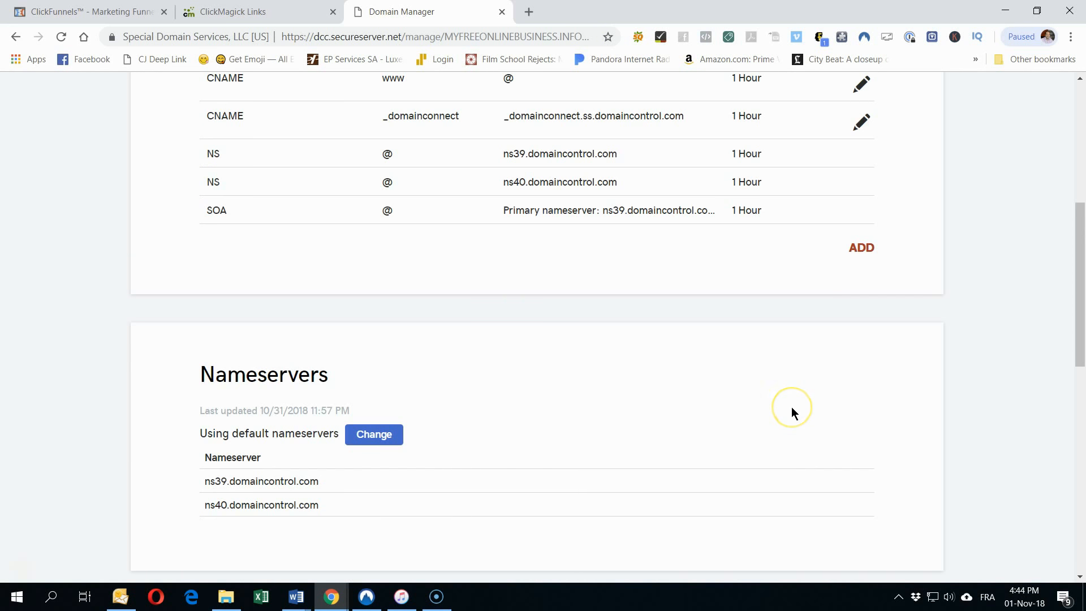
scroll(791, 406, "up", 5)
scroll(792, 406, "down", 3)
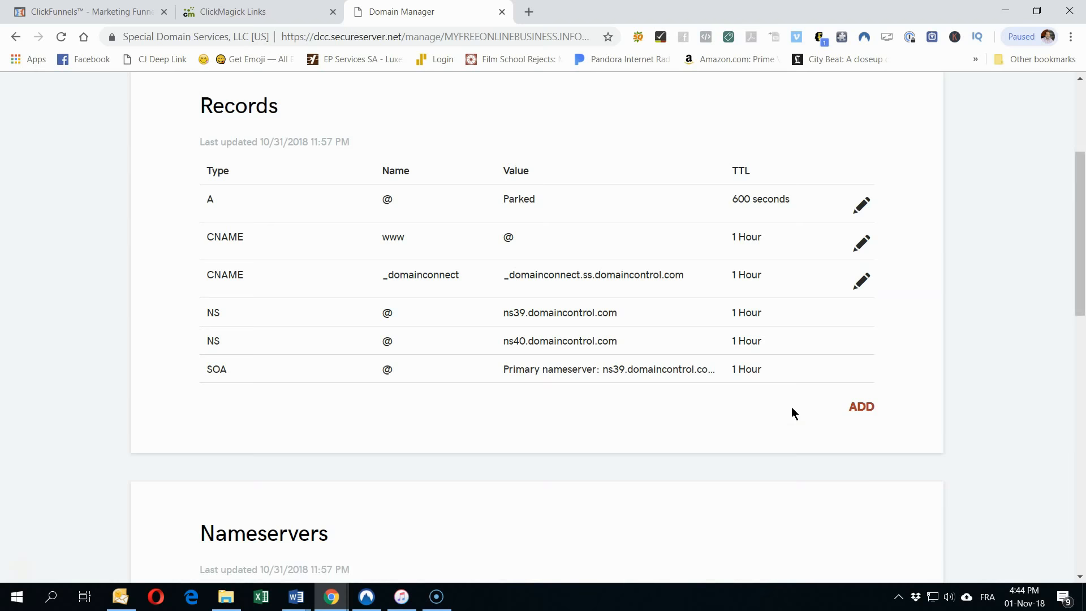
scroll(792, 406, "up", 3)
Step: Return to ClickMagick's your.bob-mentor.com new-link form and bring up the Tools list
left_click(260, 10)
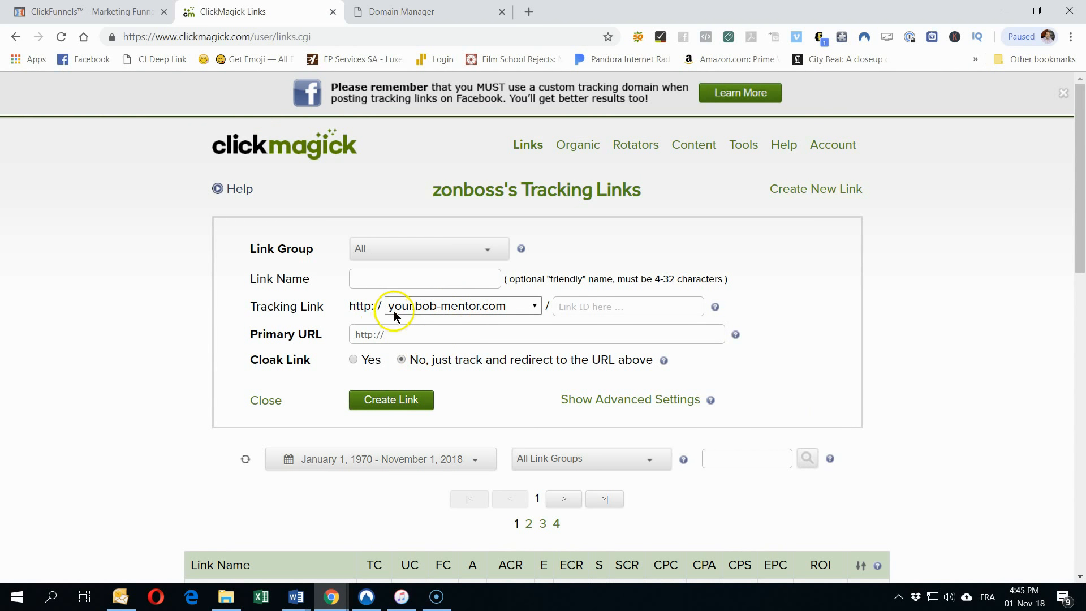
left_click(562, 304)
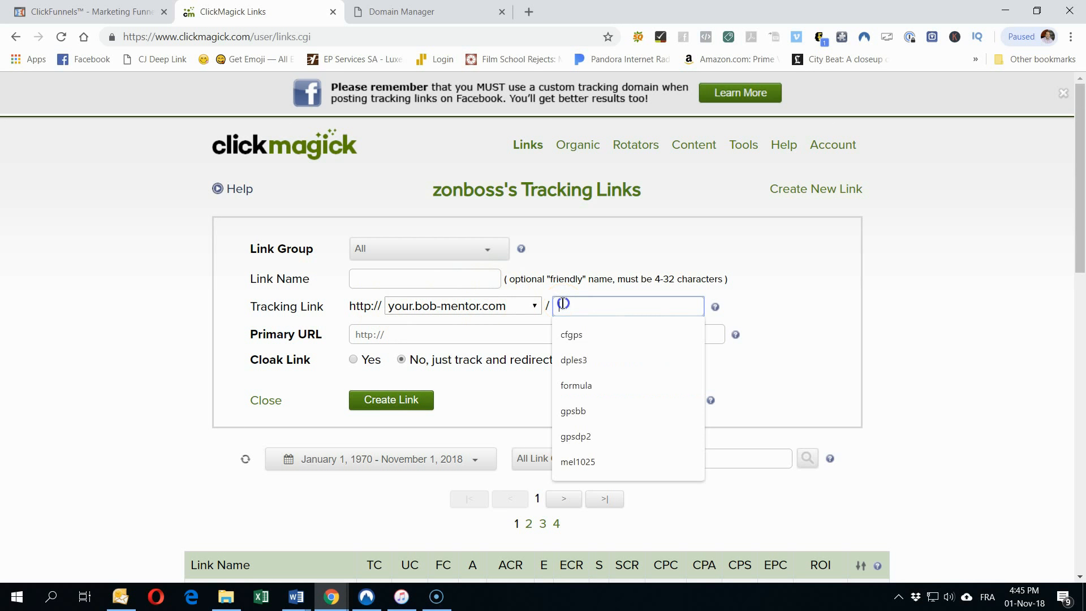
left_click(634, 305)
left_click(775, 303)
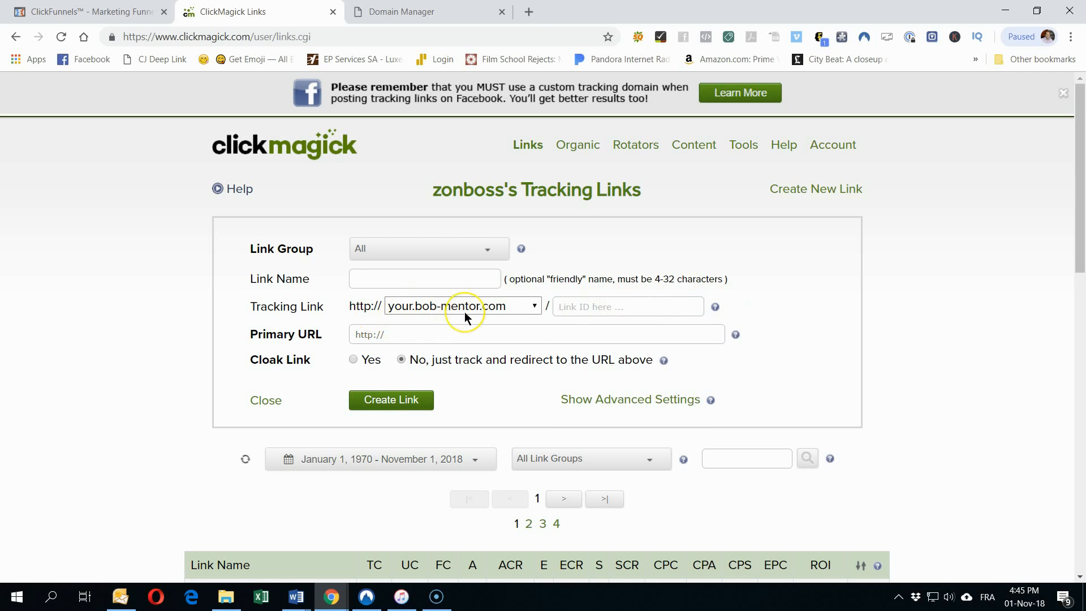
left_click(582, 302)
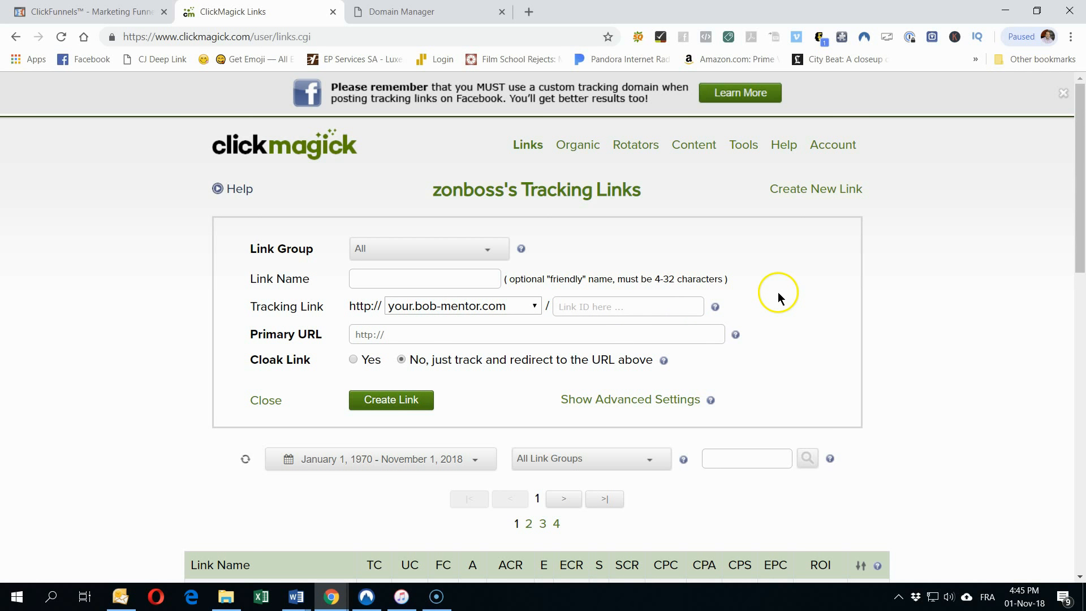
left_click(743, 150)
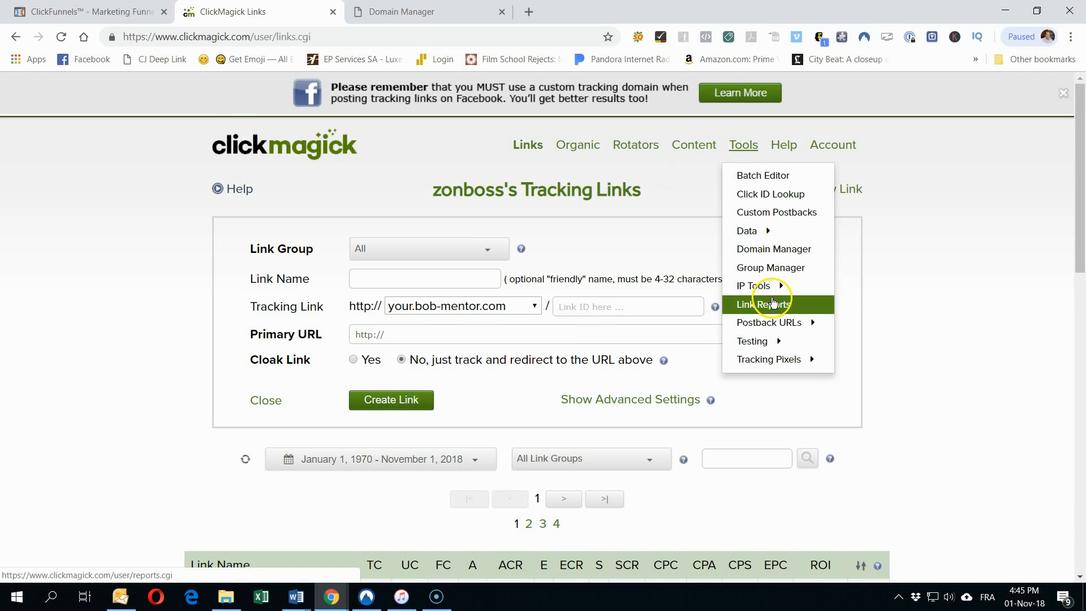
Step: Open ClickMagick's Domain Manager and paste MYFREEONLINEBUSINESS.INFO, copied from GoDaddy, as the domain name
left_click(774, 249)
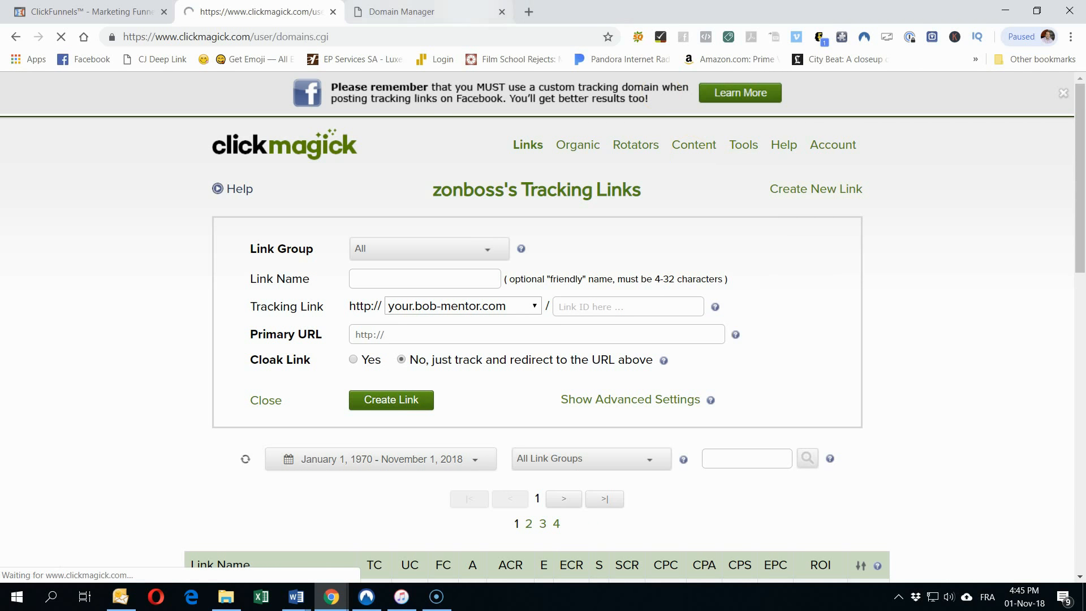
left_click(446, 11)
left_click_drag(308, 205, 134, 202)
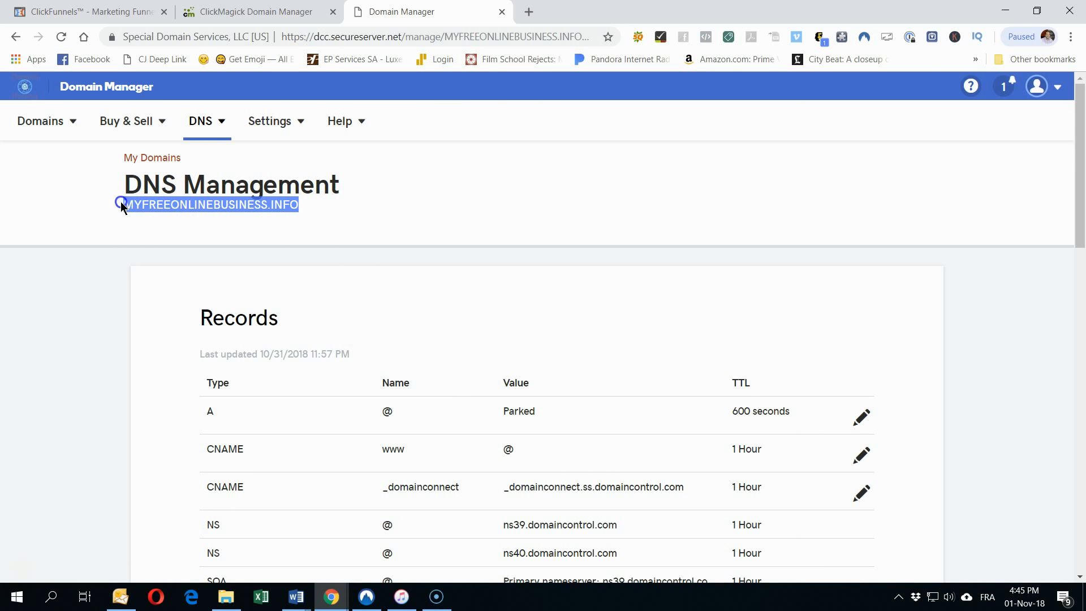
right_click(151, 210)
left_click(184, 222)
left_click(255, 11)
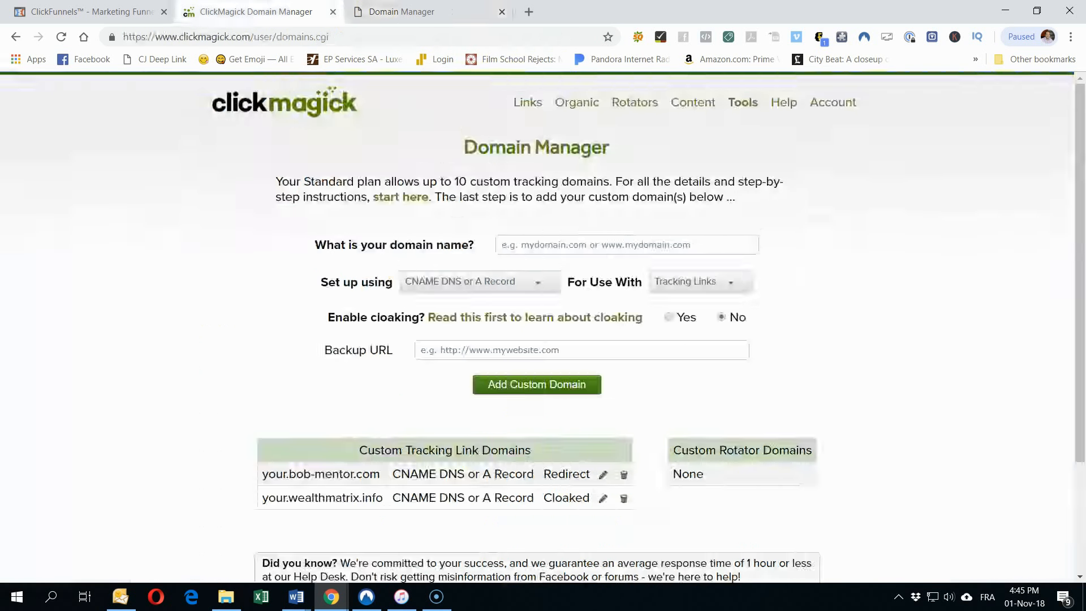
left_click(561, 252)
right_click(562, 251)
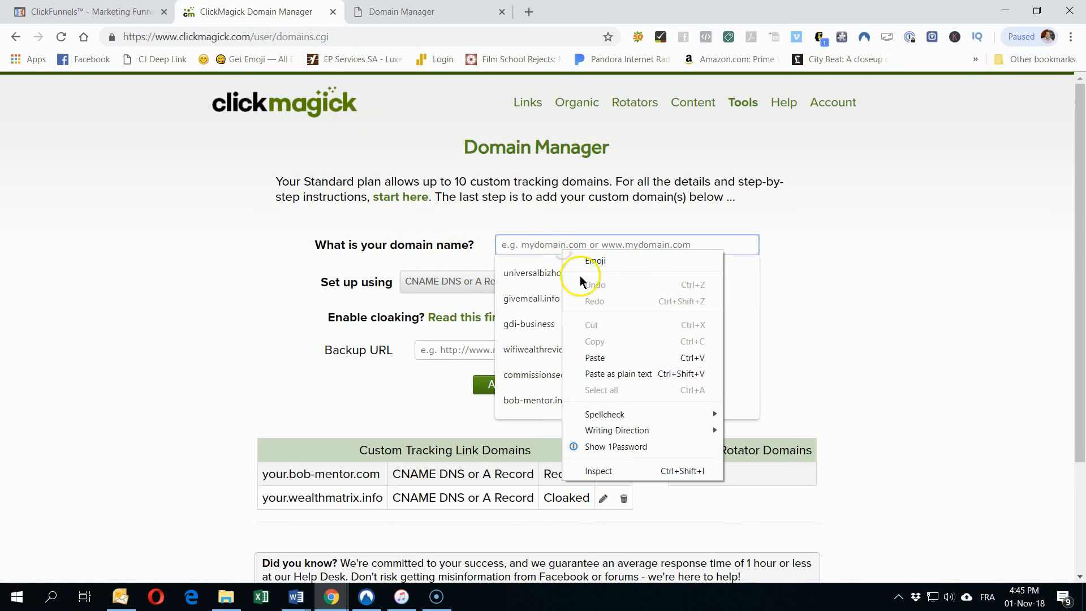
left_click(611, 370)
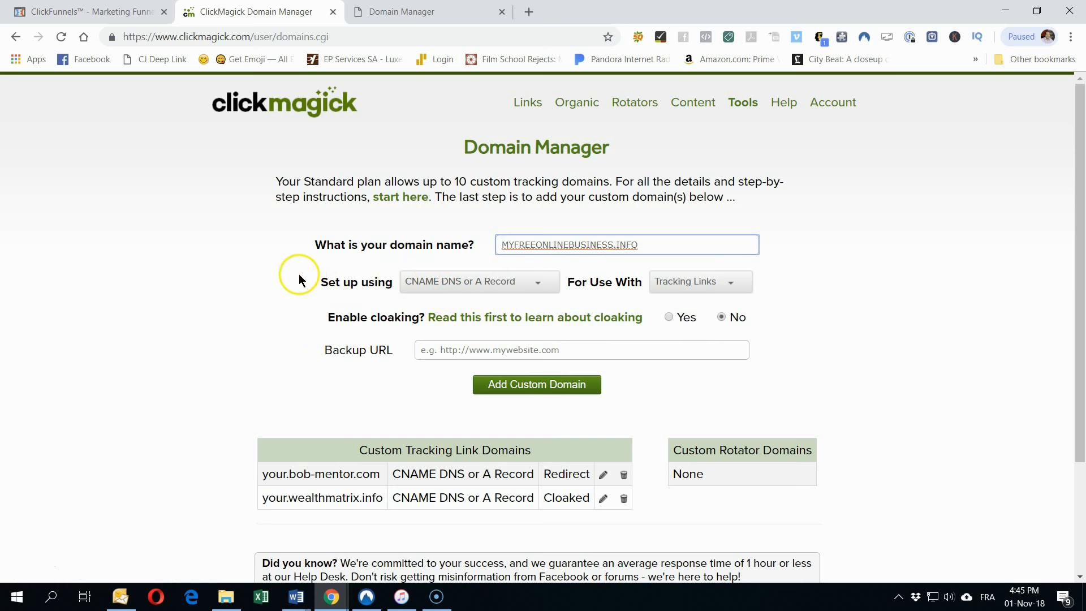
Step: Keep CNAME DNS or A Record setup for Tracking Links and open the setup instructions in a new tab
left_click(535, 287)
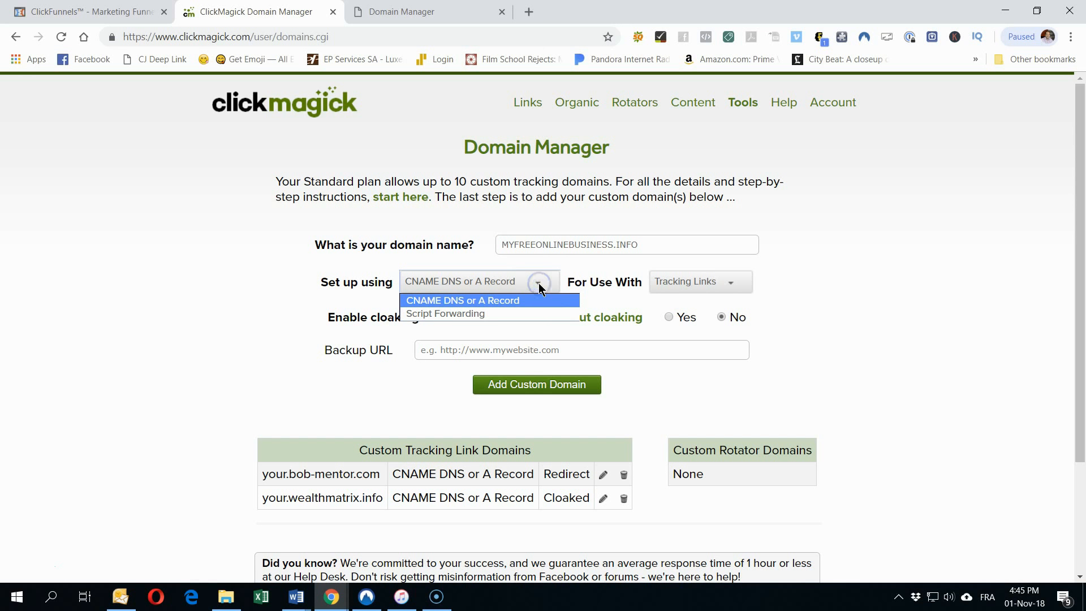
left_click(515, 303)
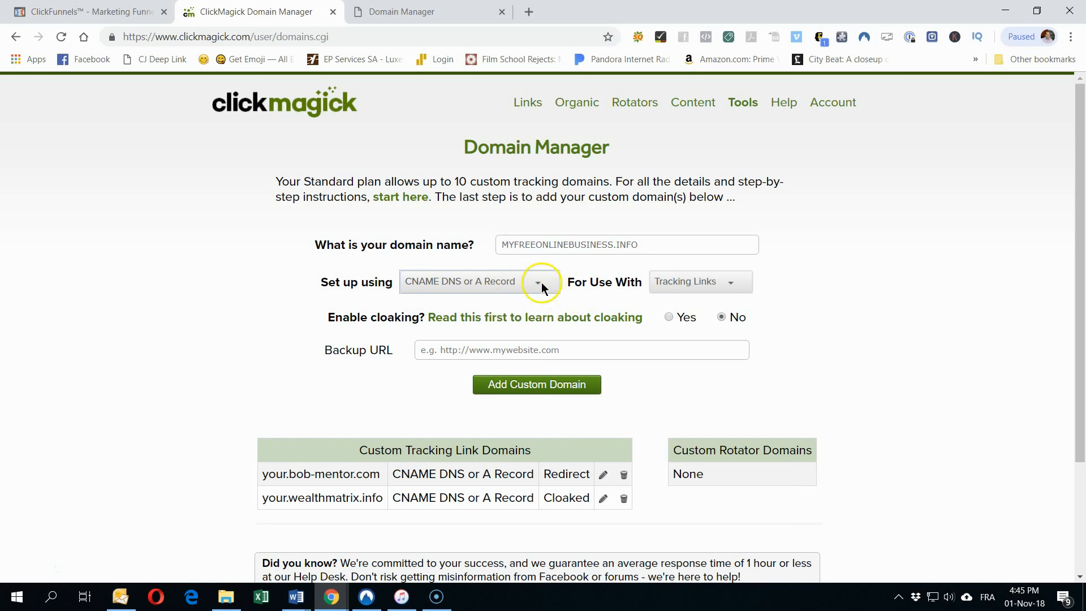
left_click(734, 288)
left_click(797, 267)
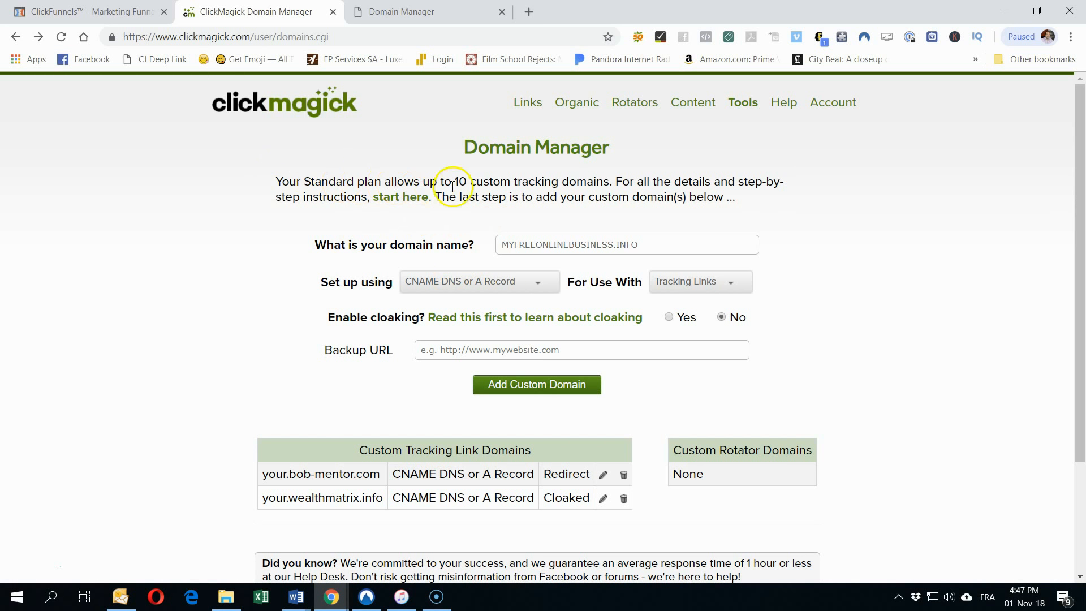
right_click(402, 198)
left_click(423, 211)
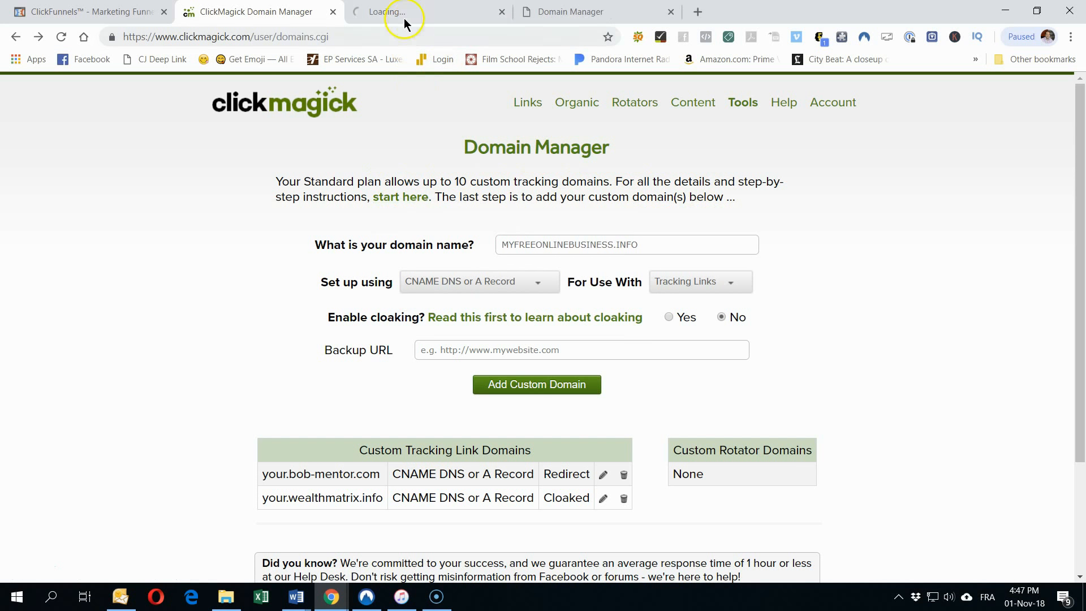
left_click(405, 23)
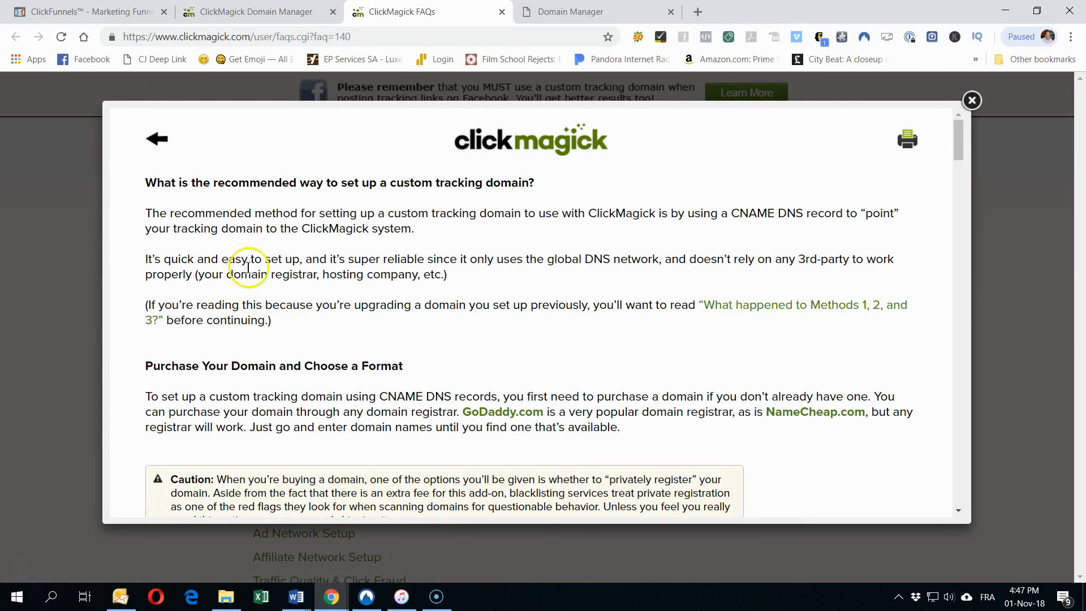
scroll(354, 222, "down", 3)
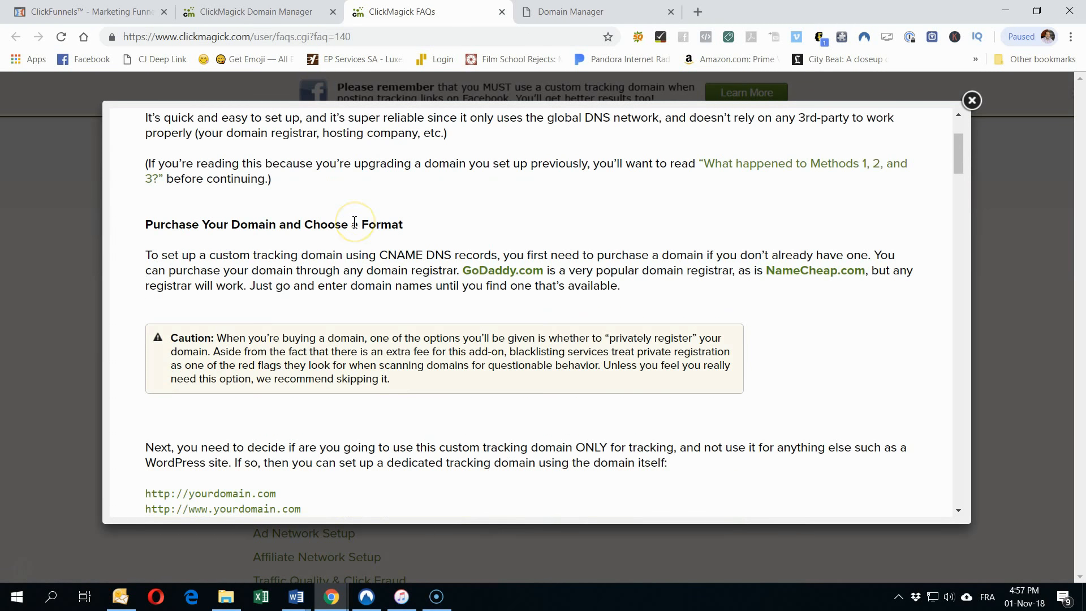
scroll(354, 222, "down", 20)
scroll(355, 222, "down", 20)
scroll(354, 221, "down", 5)
scroll(355, 224, "up", 20)
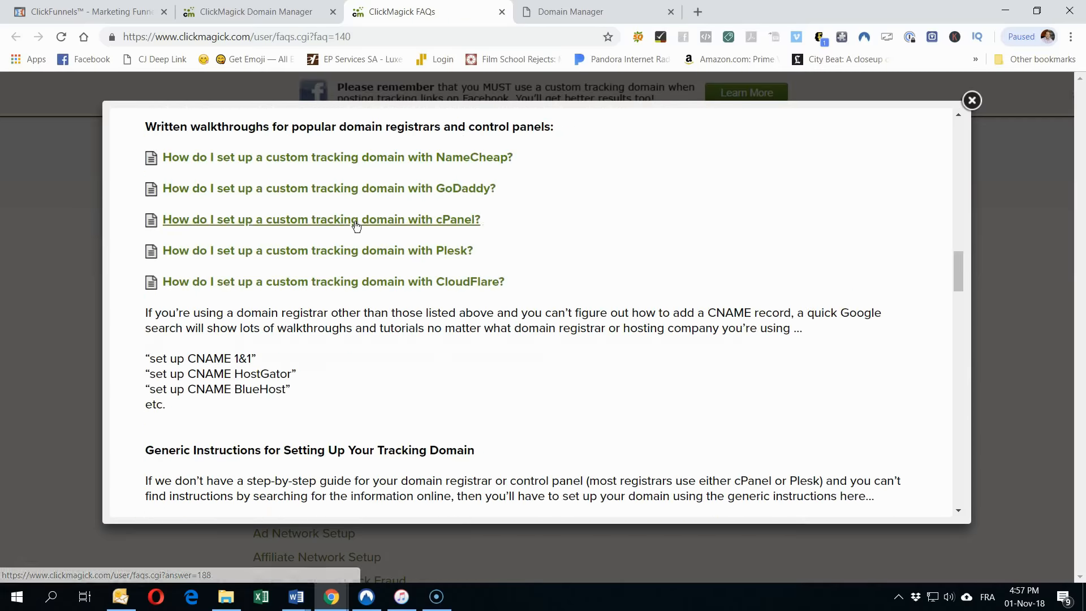
scroll(356, 225, "up", 10)
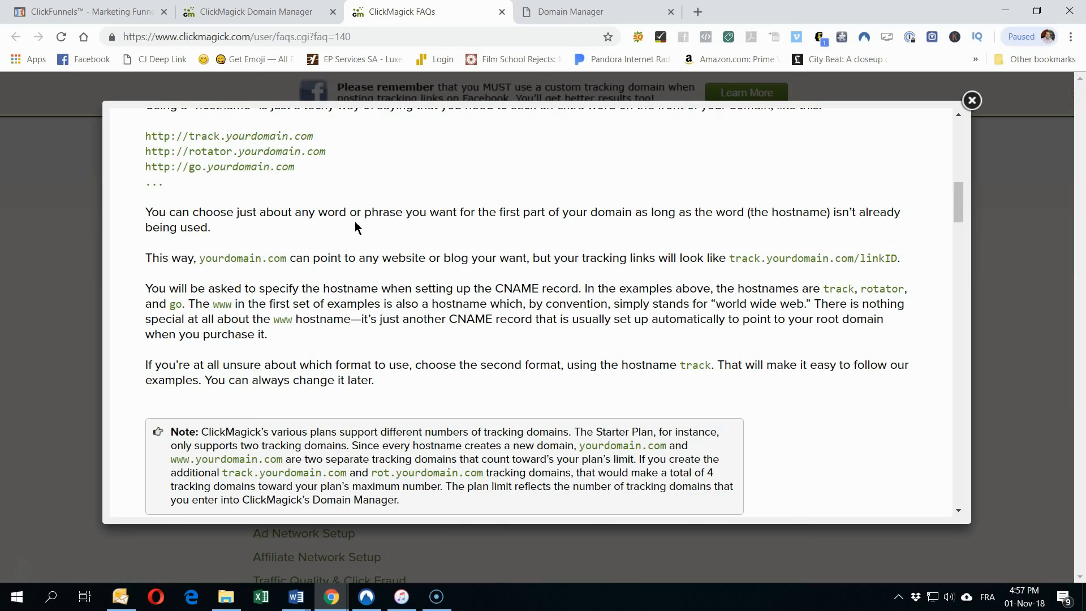
scroll(356, 226, "up", 5)
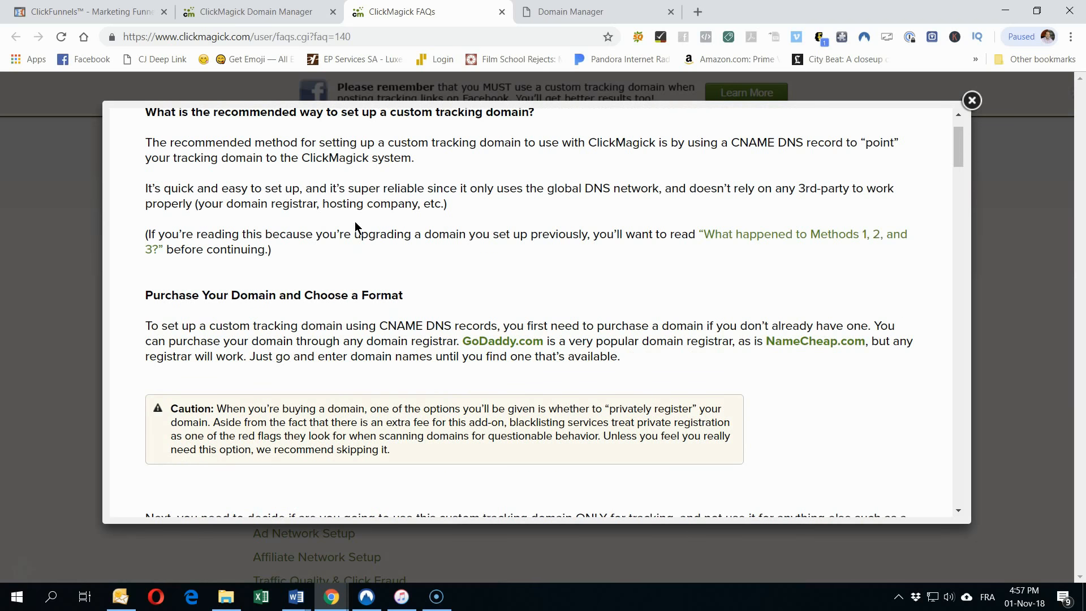
scroll(356, 226, "up", 2)
scroll(249, 209, "down", 4)
scroll(245, 300, "down", 3)
scroll(244, 300, "down", 10)
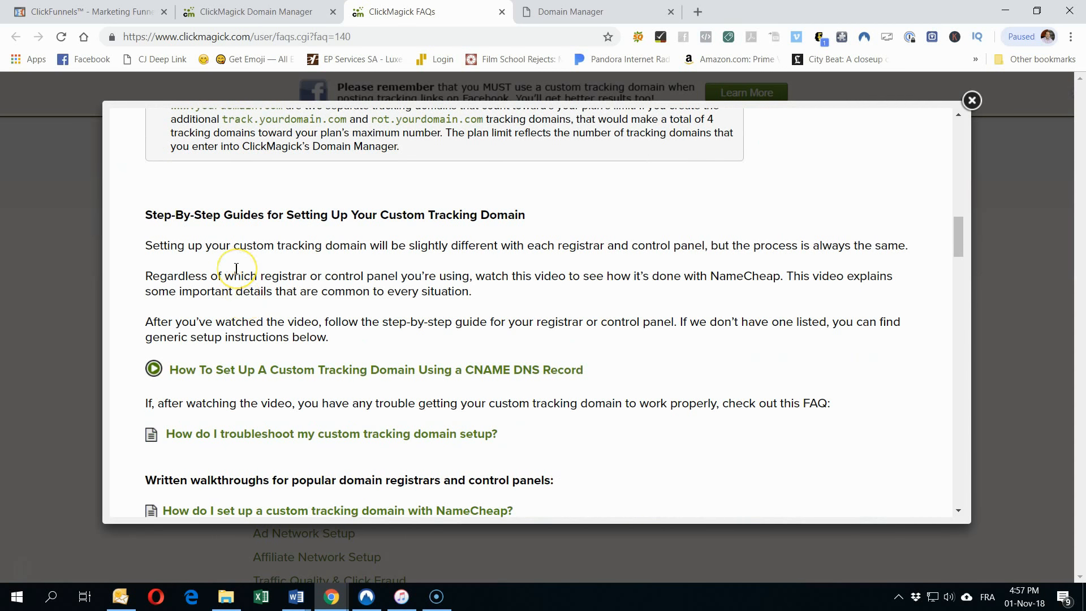
scroll(236, 268, "down", 2)
scroll(236, 268, "up", 1)
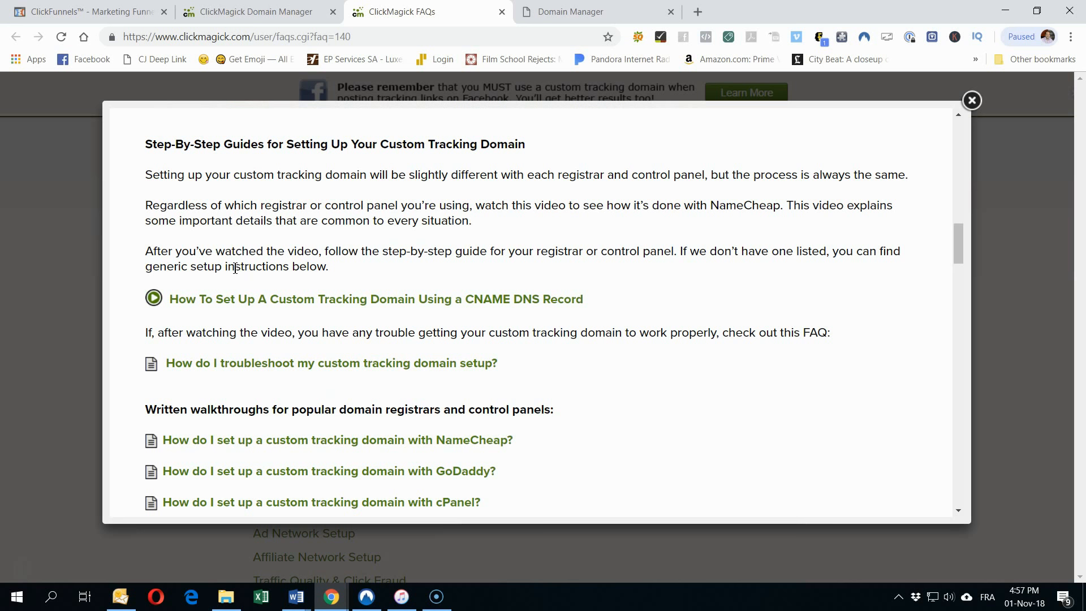
scroll(235, 268, "down", 4)
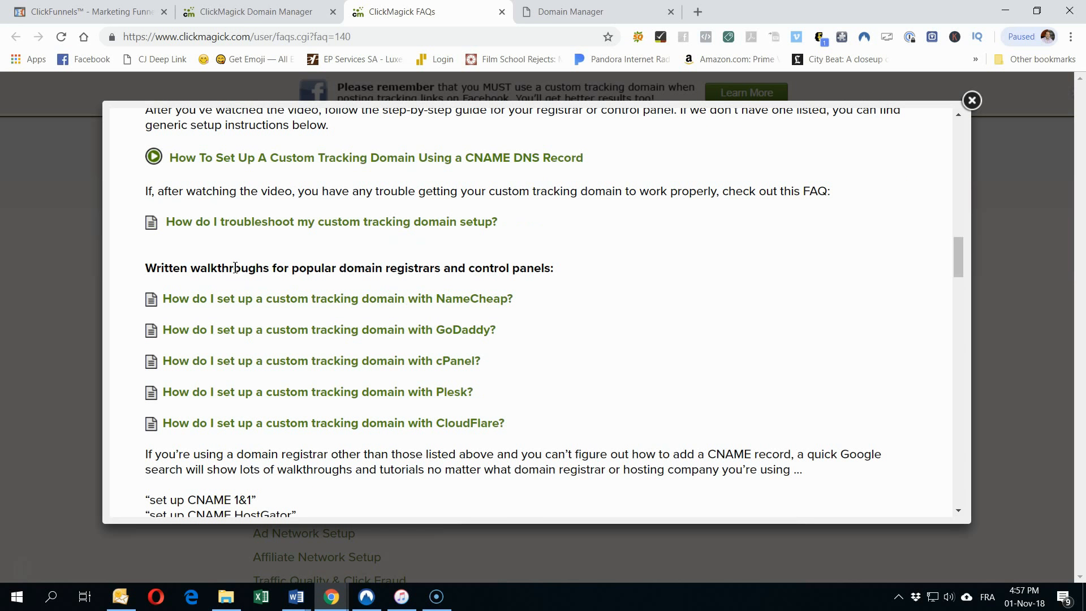
scroll(236, 273, "down", 3)
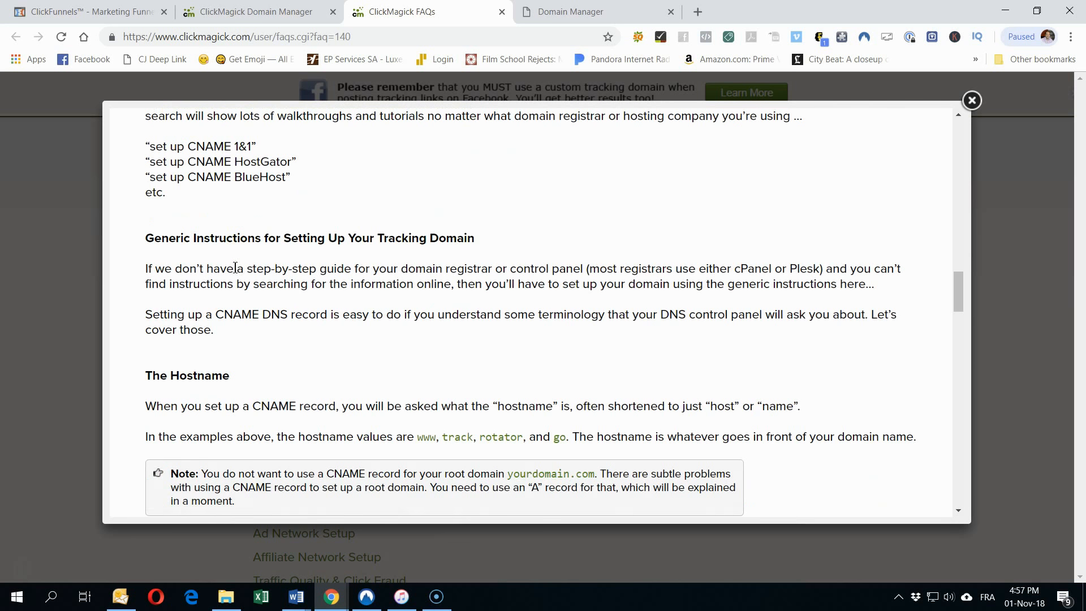
scroll(253, 285, "down", 2)
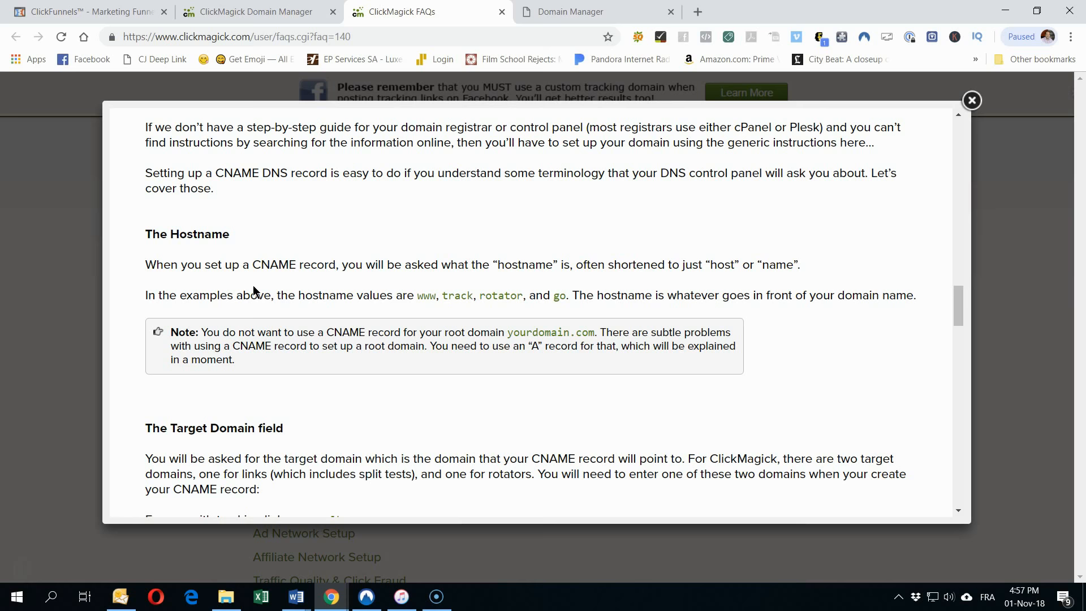
scroll(253, 289, "up", 1)
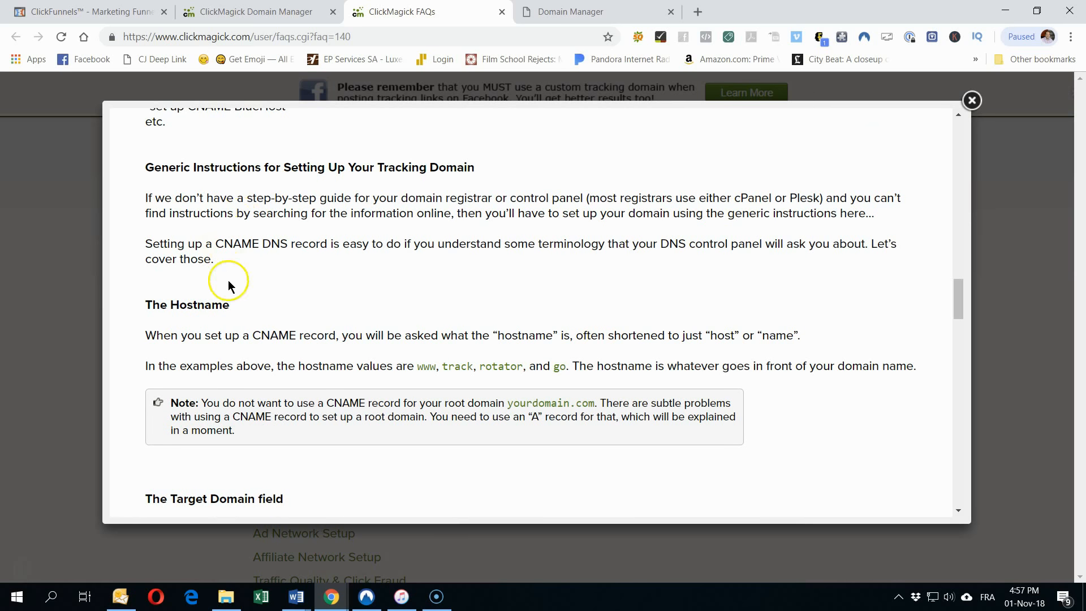
scroll(255, 278, "down", 1)
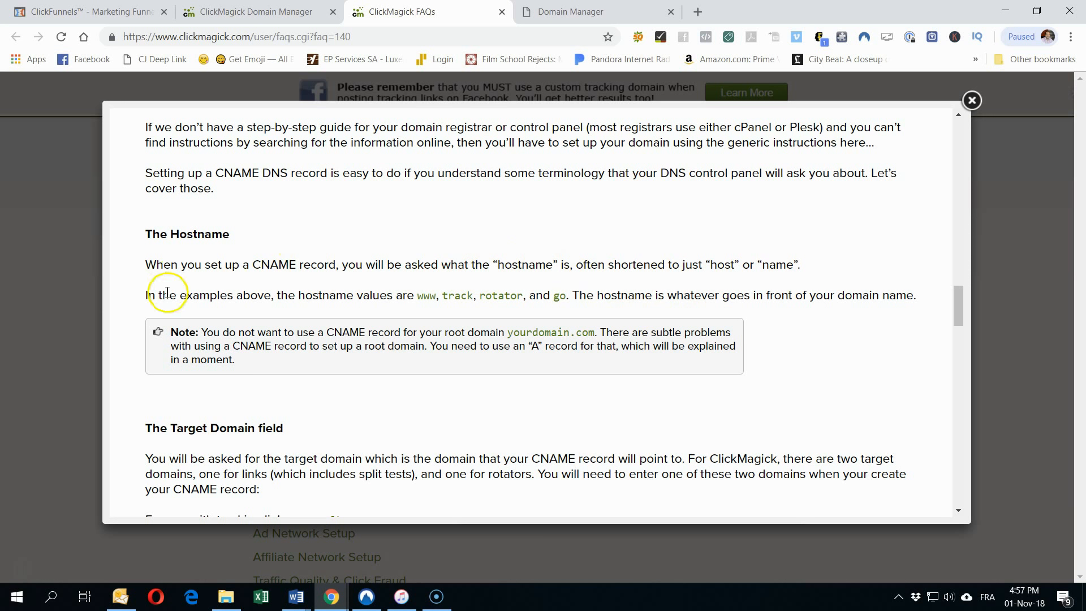
scroll(351, 368, "down", 2)
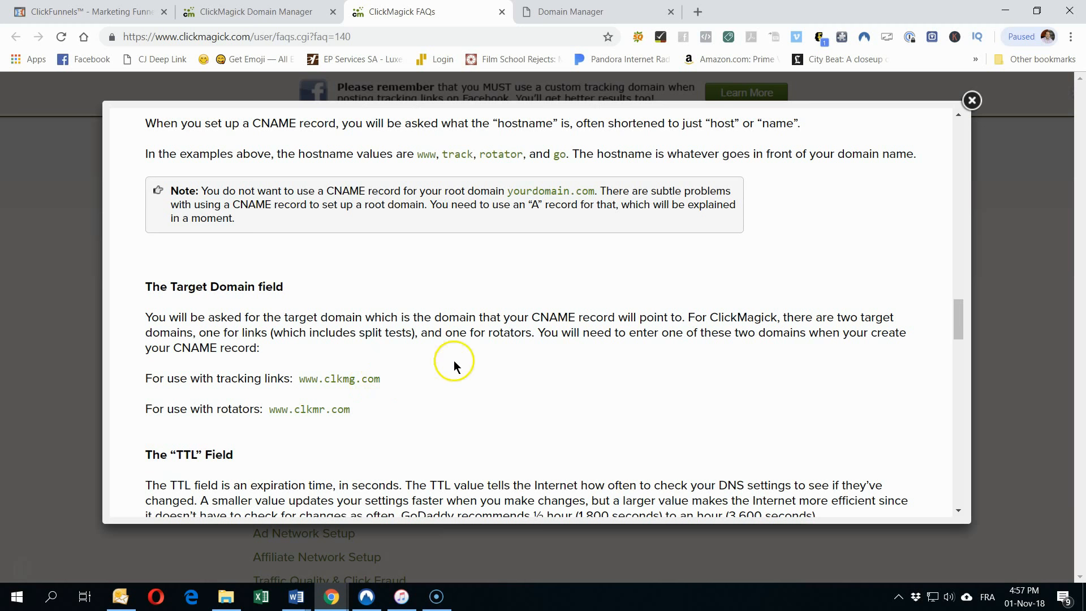
scroll(453, 367, "up", 2)
scroll(407, 385, "down", 3)
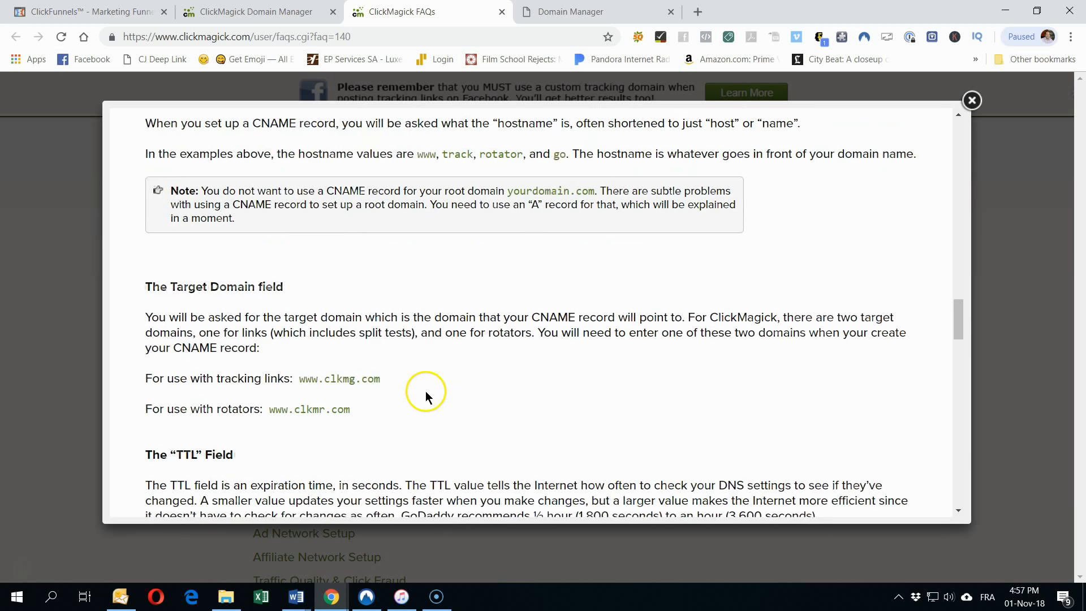
scroll(405, 381, "down", 3)
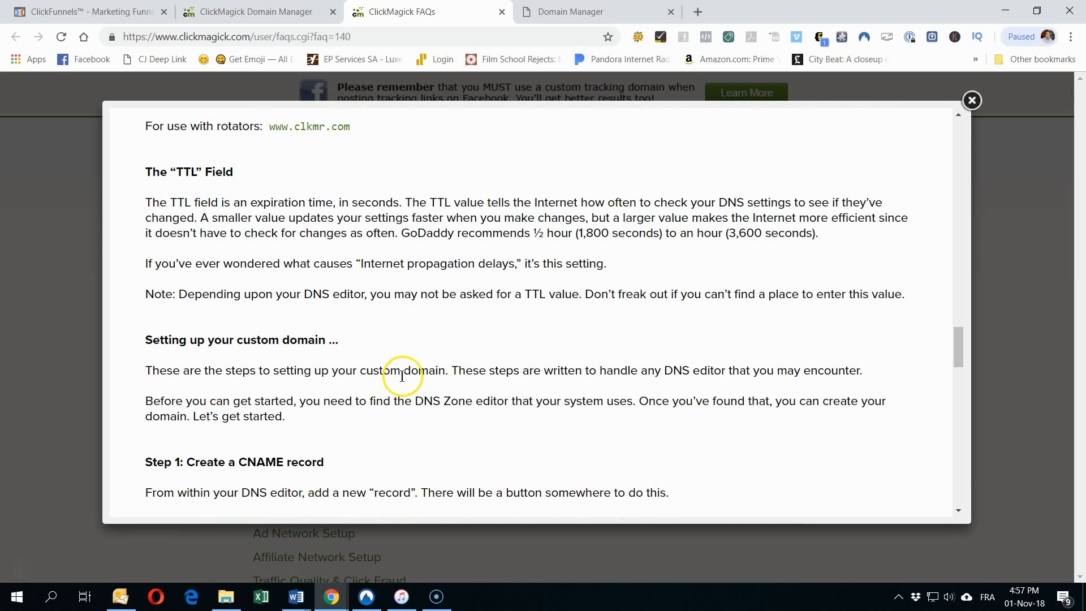
scroll(402, 376, "down", 7)
scroll(277, 330, "down", 4)
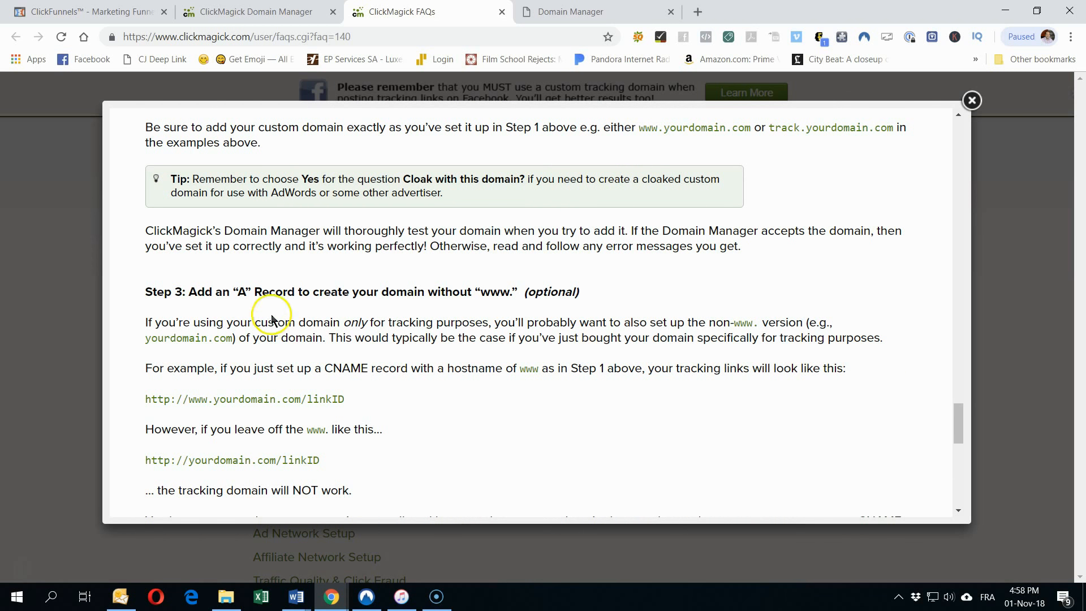
scroll(276, 325, "down", 1)
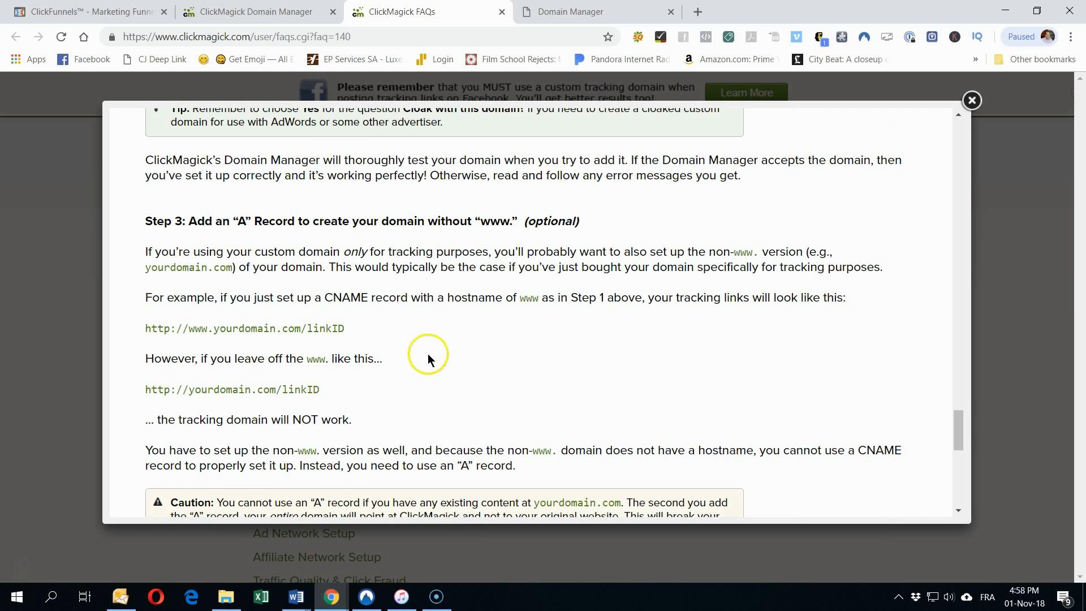
scroll(428, 361, "down", 1)
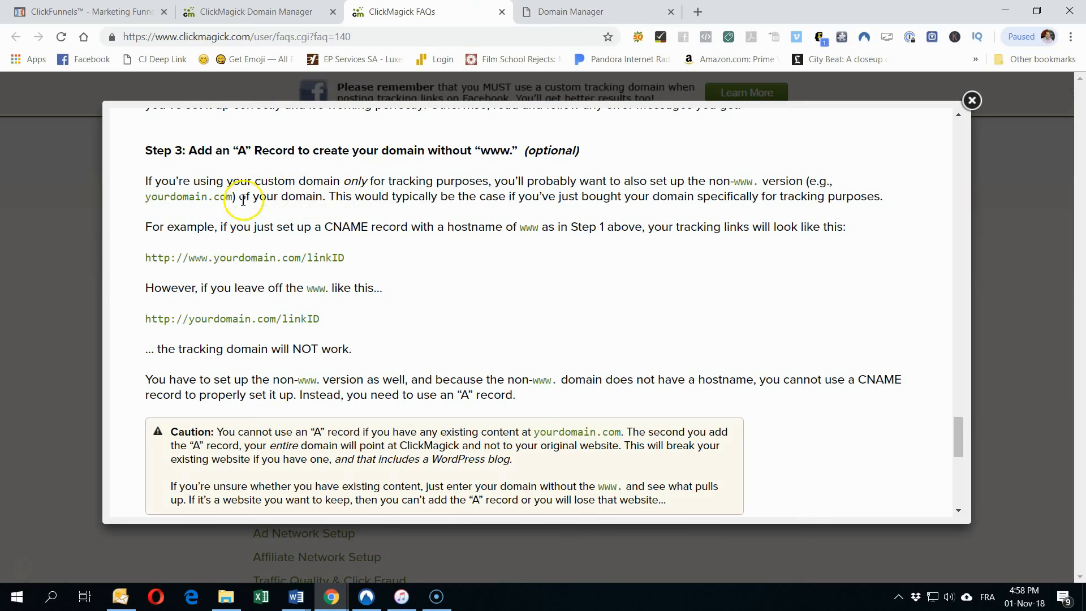
scroll(320, 340, "down", 2)
scroll(320, 340, "down", 2)
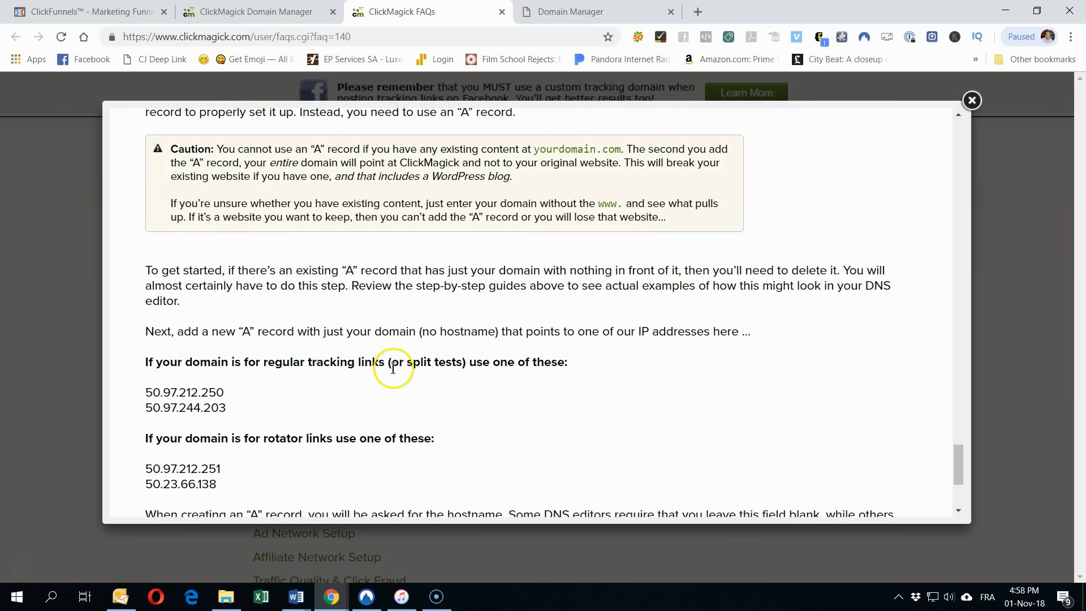
Step: Copy 50.97.212.250 from the ClickMagick FAQ and paste it over Parked in the root A record
left_click_drag(225, 392, 142, 399)
right_click(215, 390)
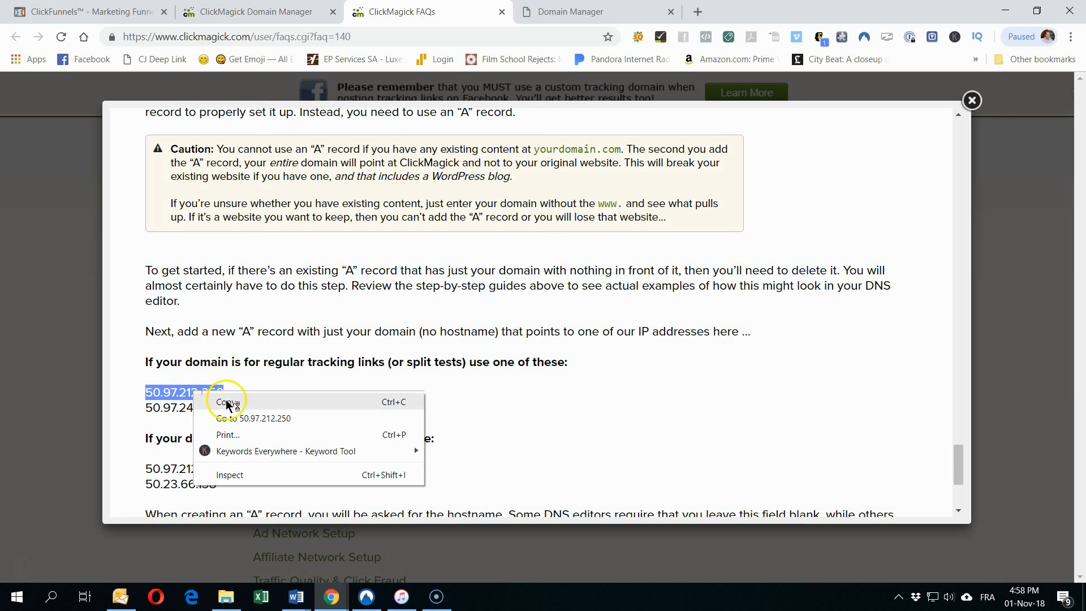
left_click(229, 403)
left_click(566, 8)
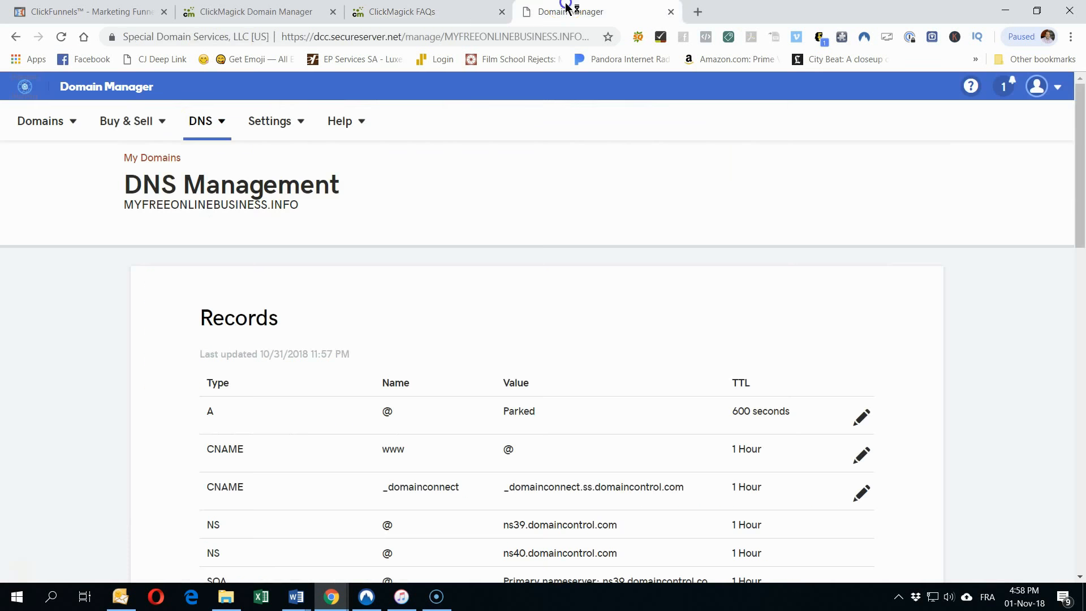
scroll(277, 429, "down", 1)
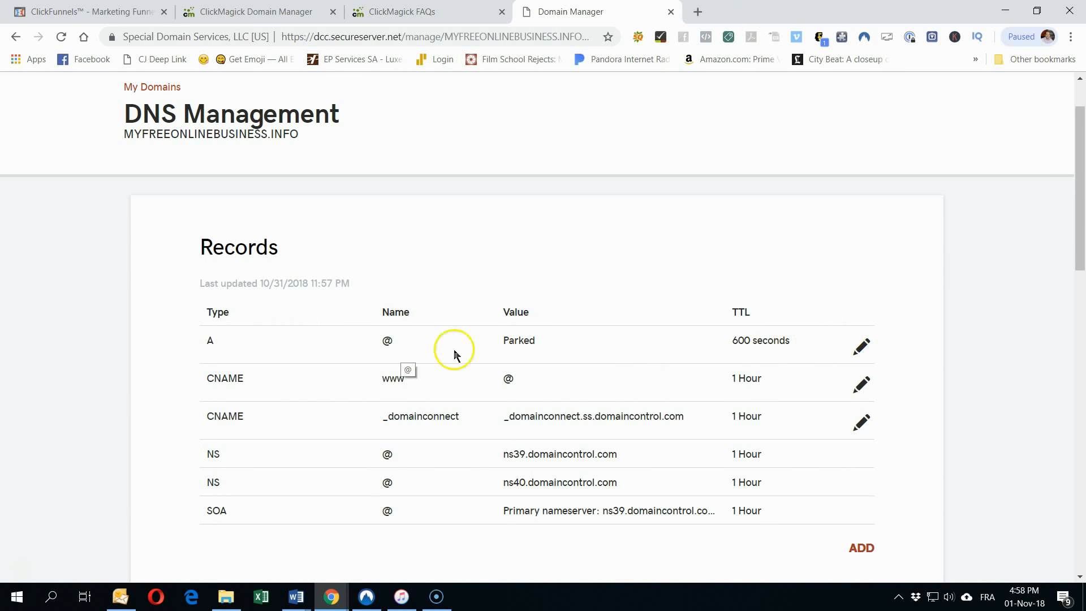
left_click(859, 346)
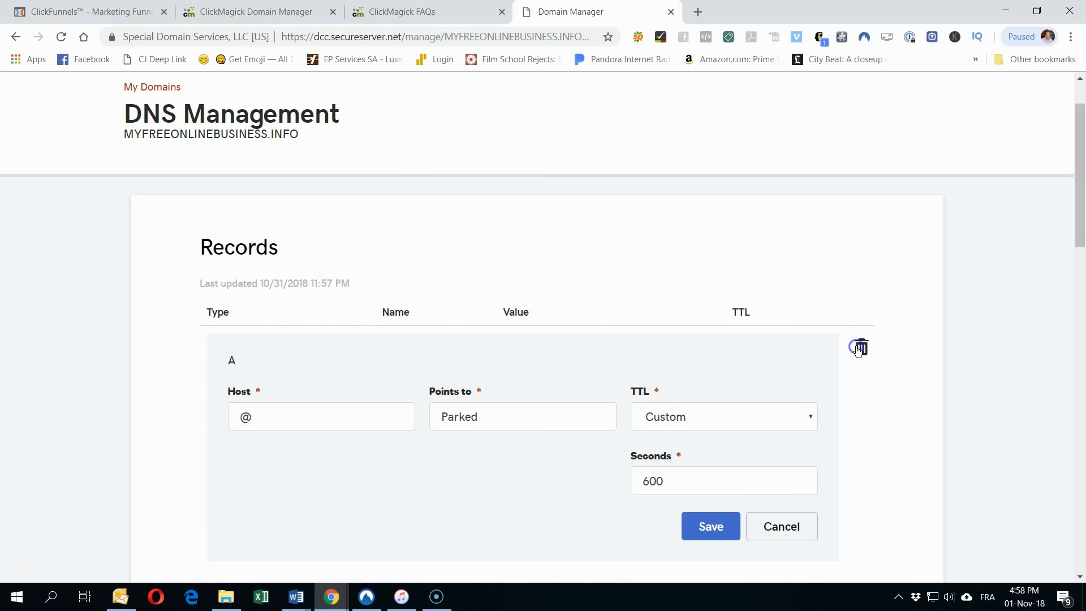
double_click(511, 421)
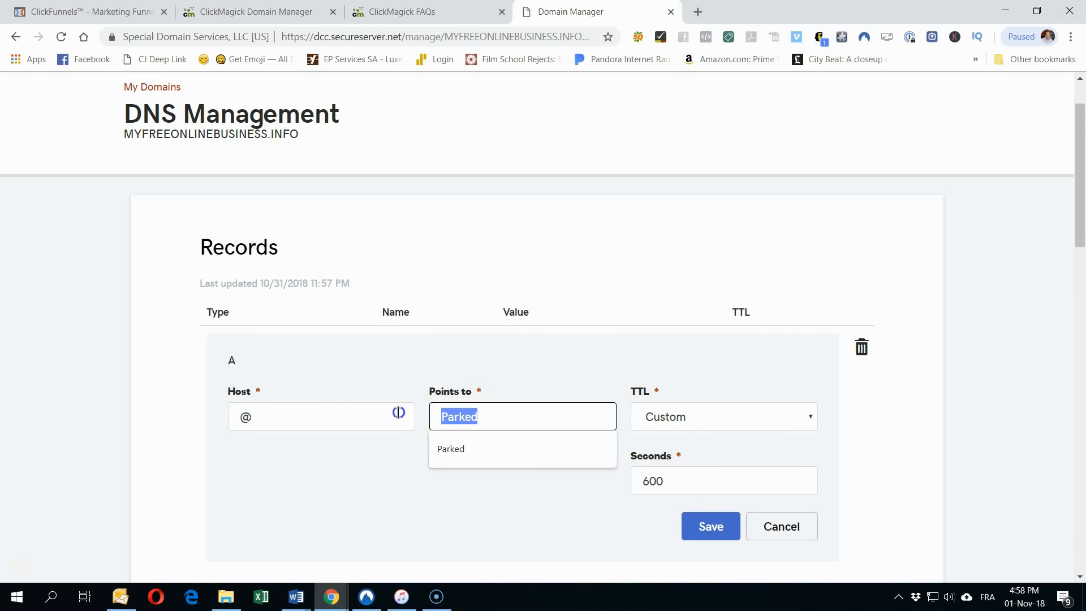
right_click(439, 419)
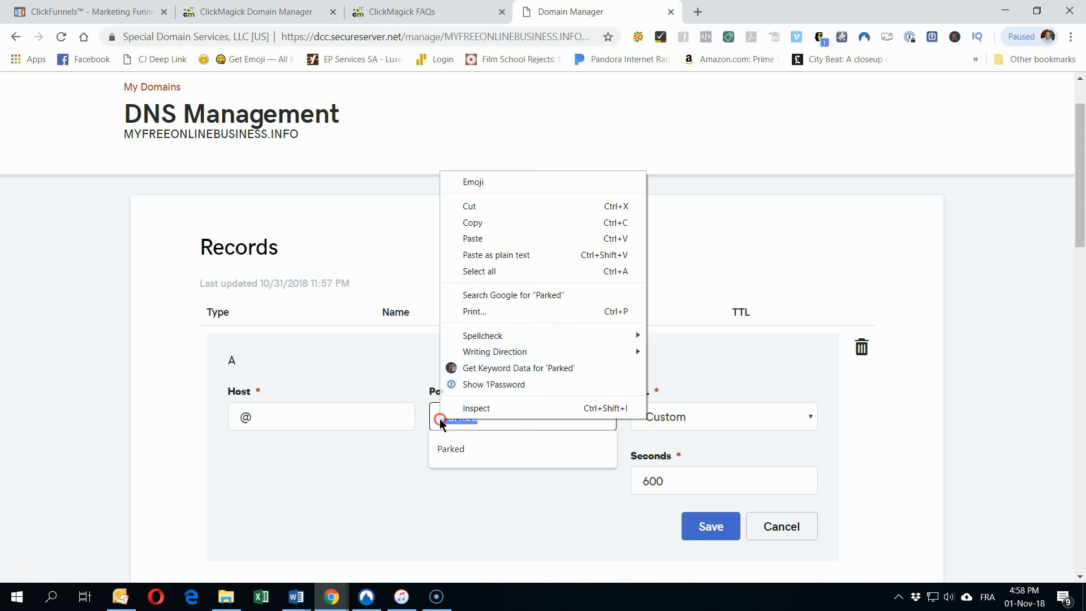
left_click(493, 239)
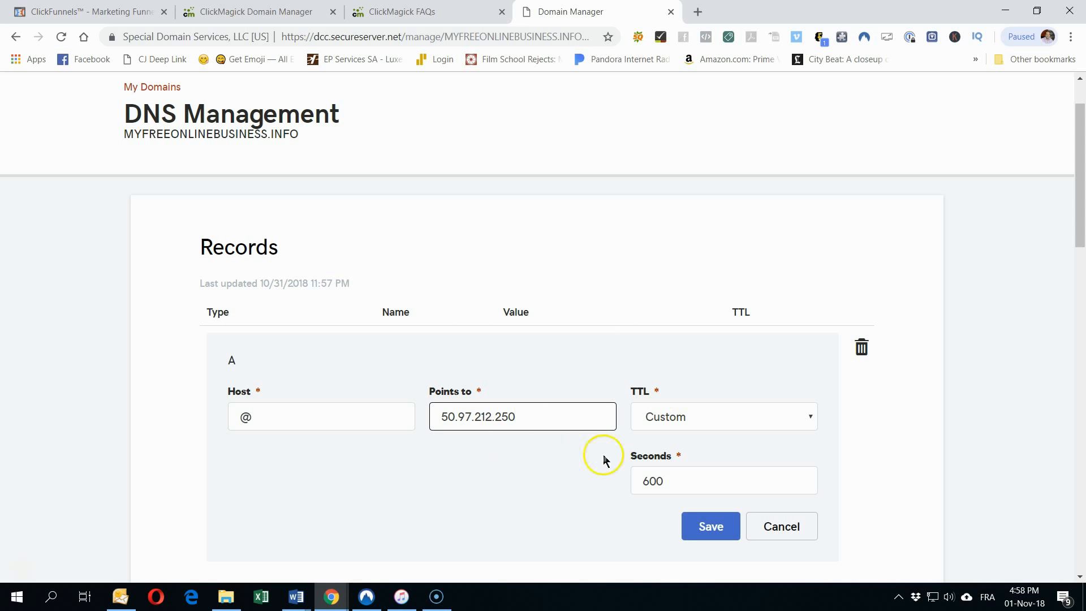
Step: Set the A record's TTL to 1/2 Hour and save the record
left_click(673, 418)
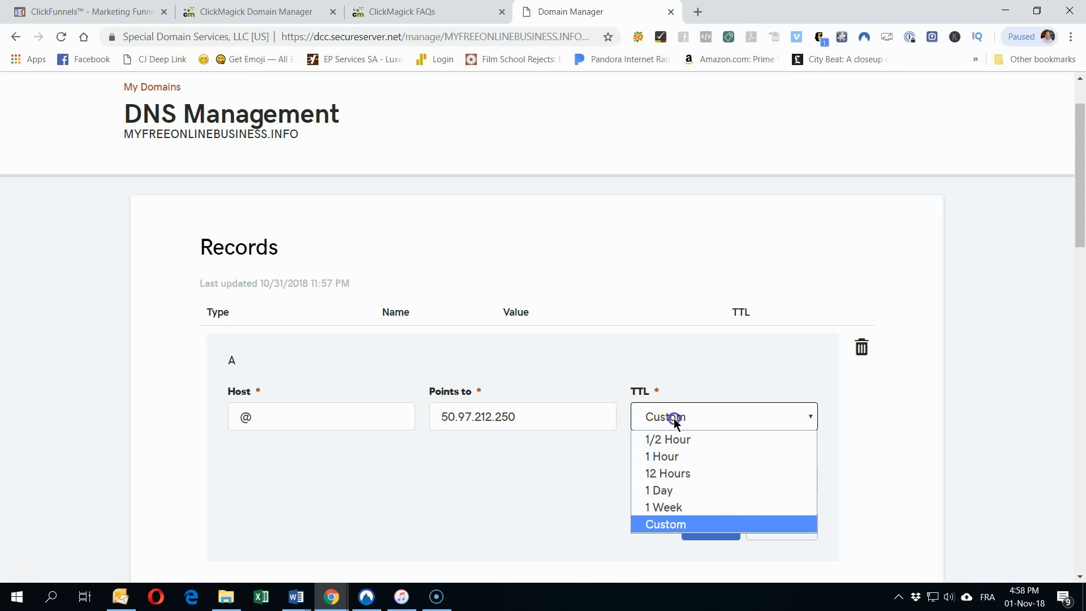
left_click(667, 438)
left_click(570, 479)
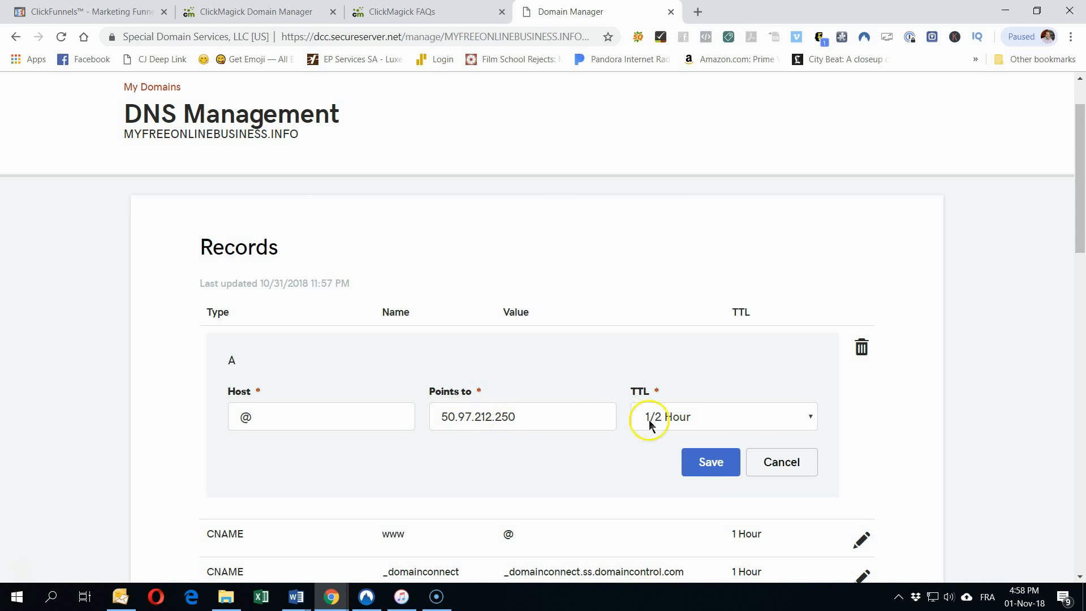
left_click(430, 12)
scroll(294, 339, "down", 3)
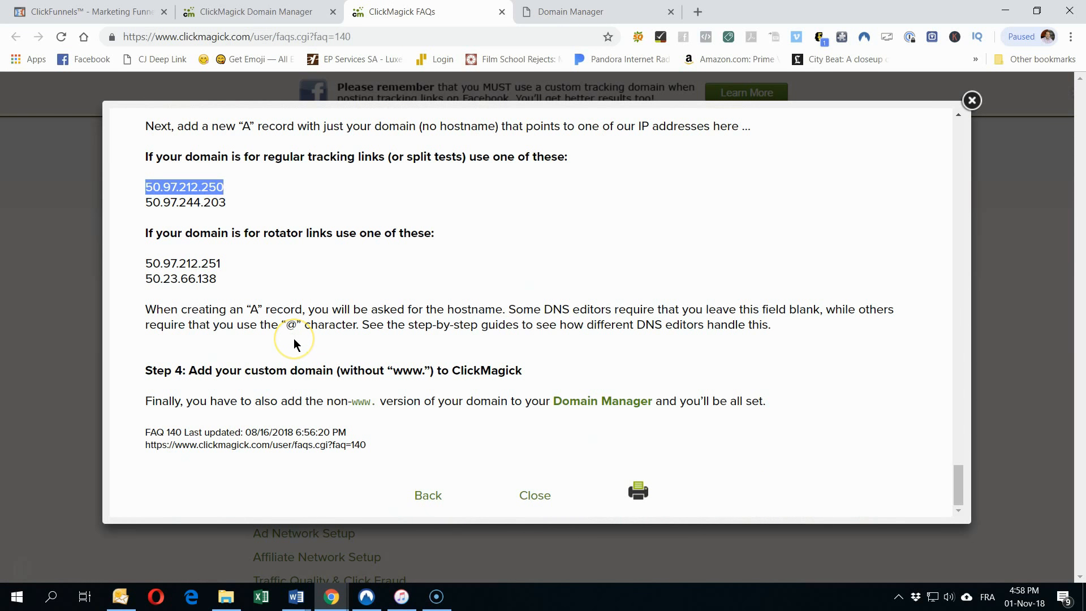
scroll(293, 342, "up", 15)
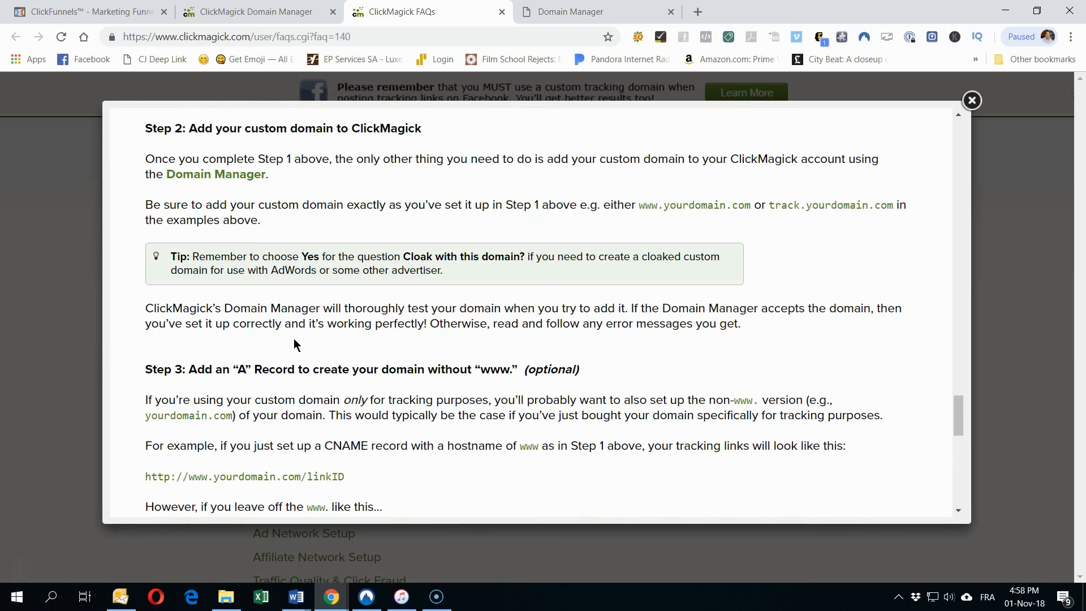
scroll(294, 342, "up", 3)
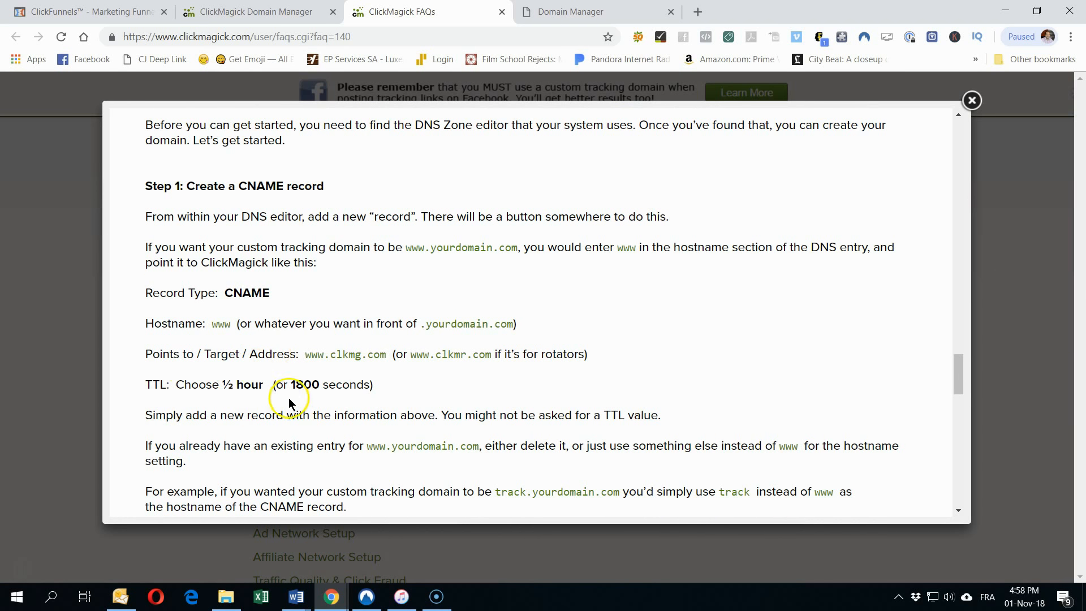
scroll(289, 402, "down", 15)
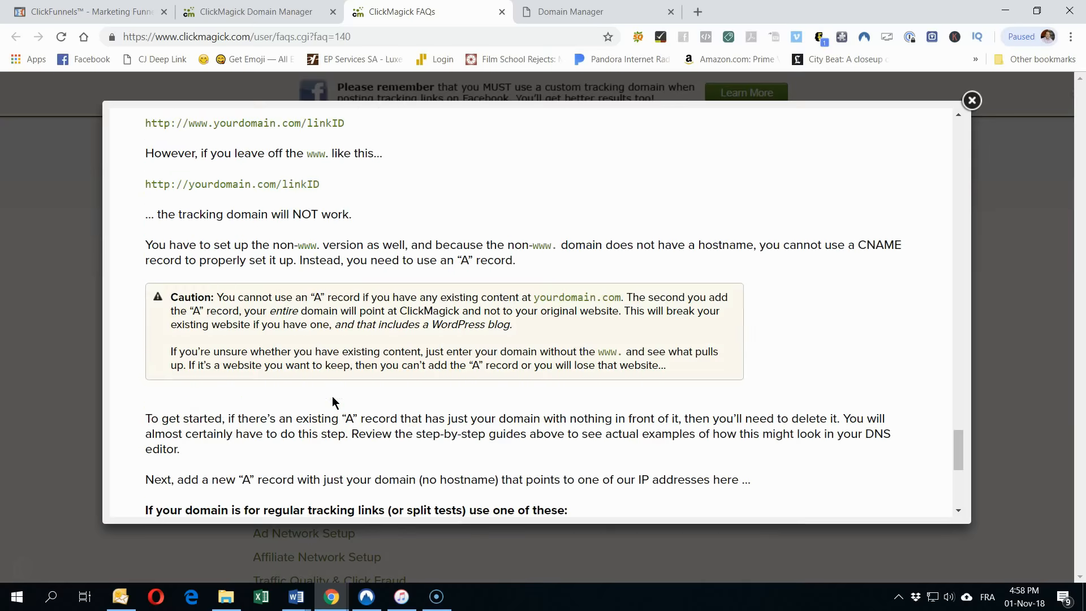
left_click(243, 23)
left_click(545, 8)
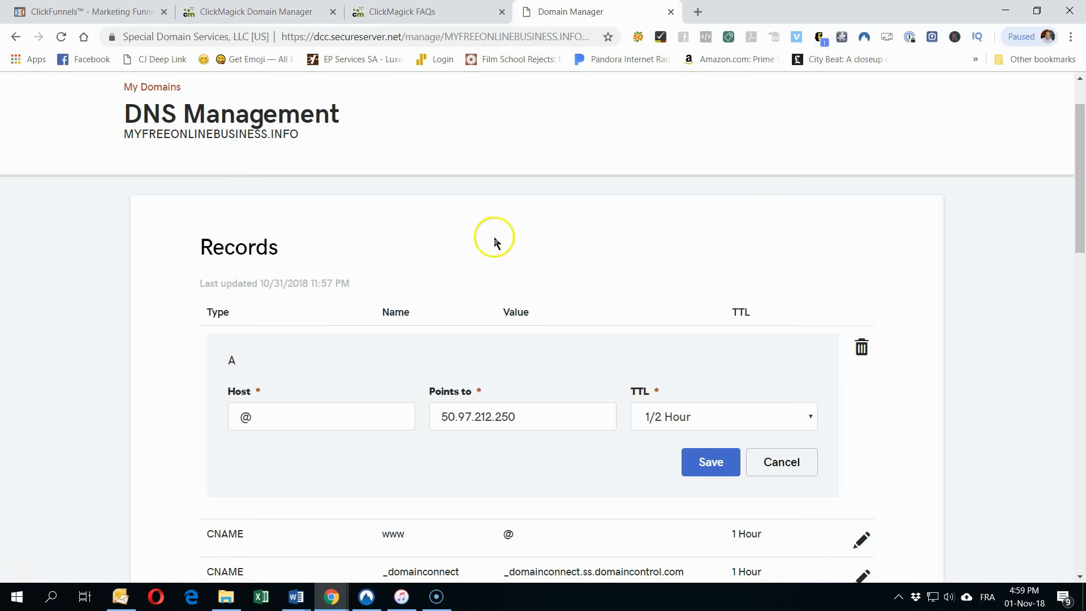
left_click(701, 455)
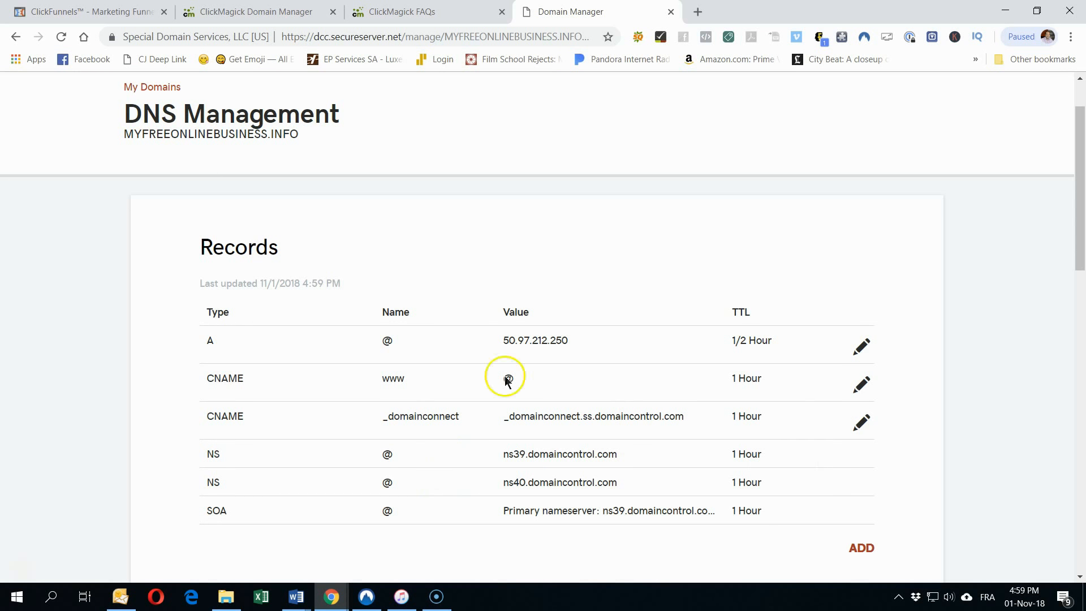
scroll(209, 398, "down", 1)
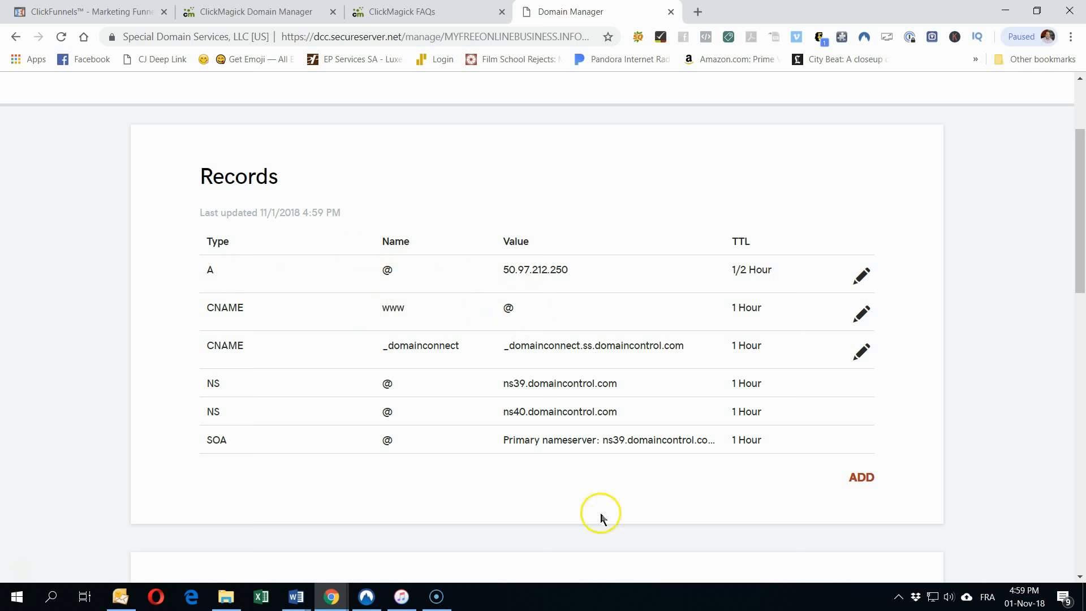
scroll(582, 479, "down", 4)
scroll(583, 479, "up", 2)
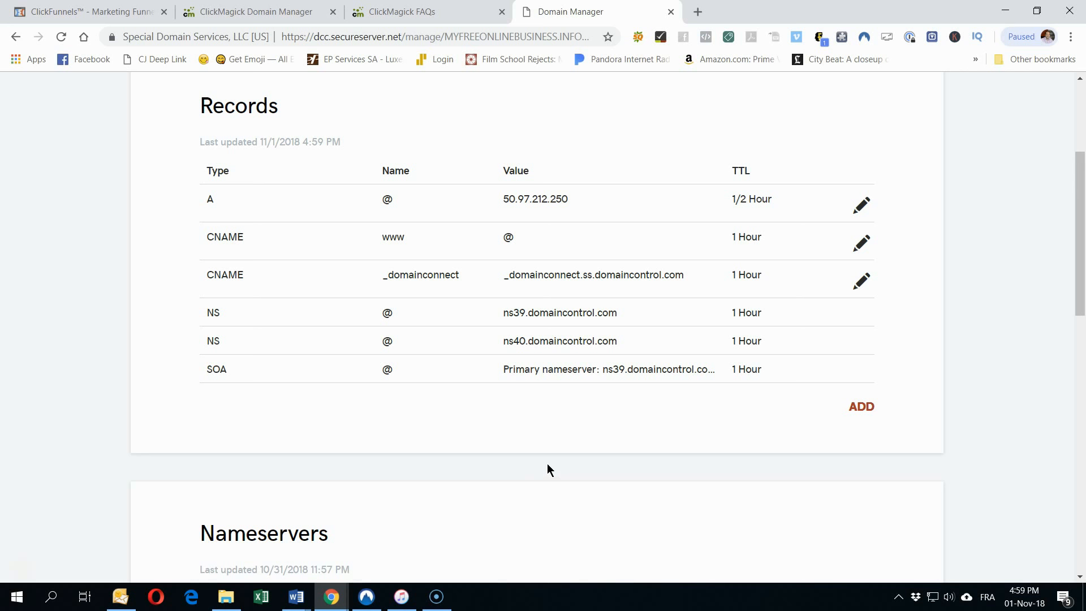
scroll(548, 463, "up", 1)
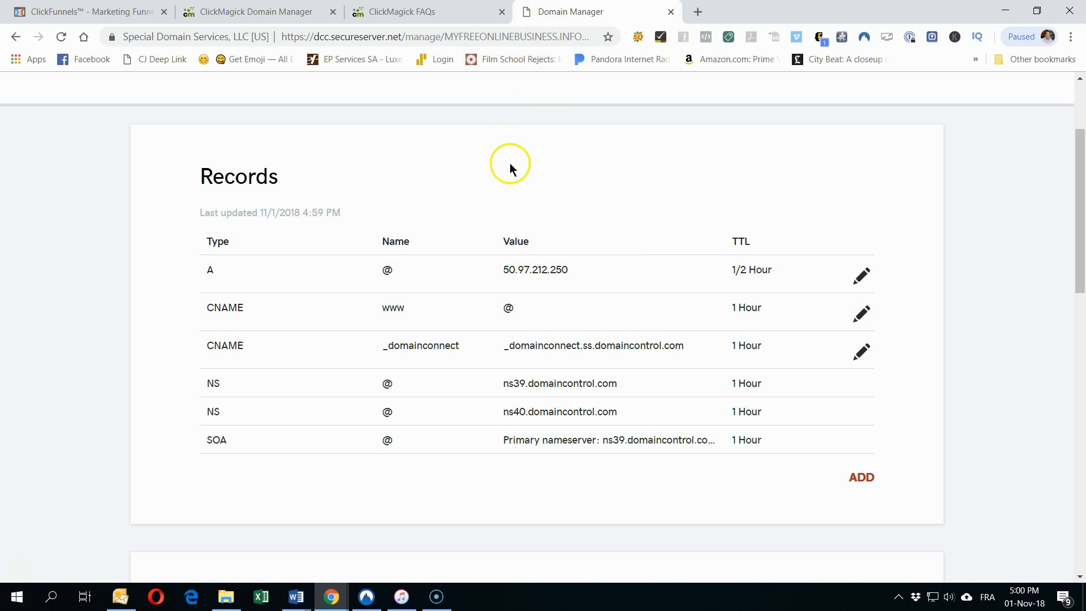
Step: Add MYFREEONLINEBUSINESS.INFO and its www version as ClickMagick redirect tracking domains, then go to Links
left_click(251, 15)
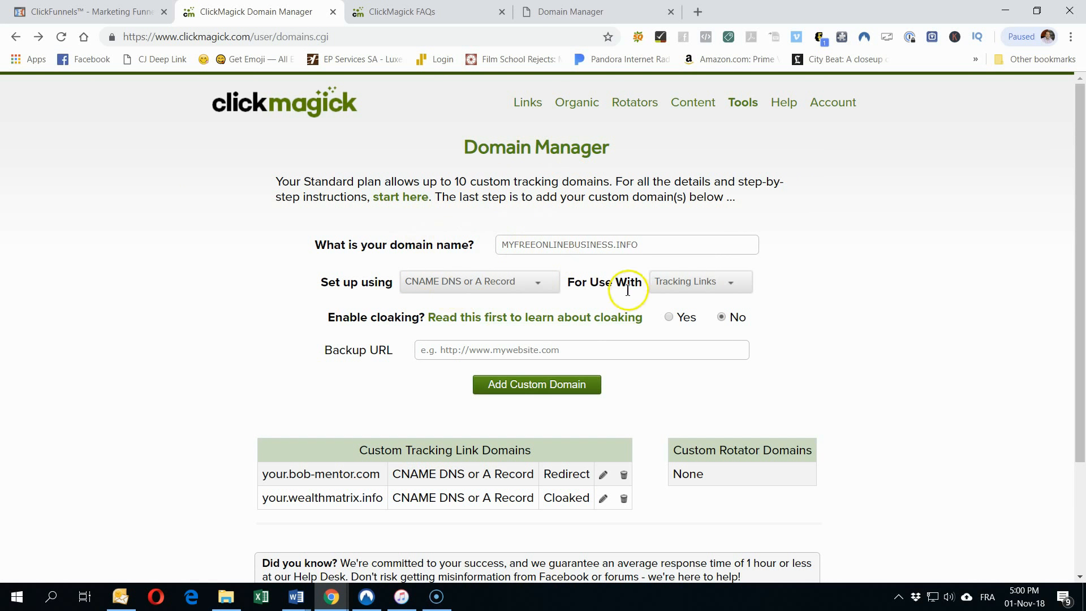
left_click(540, 386)
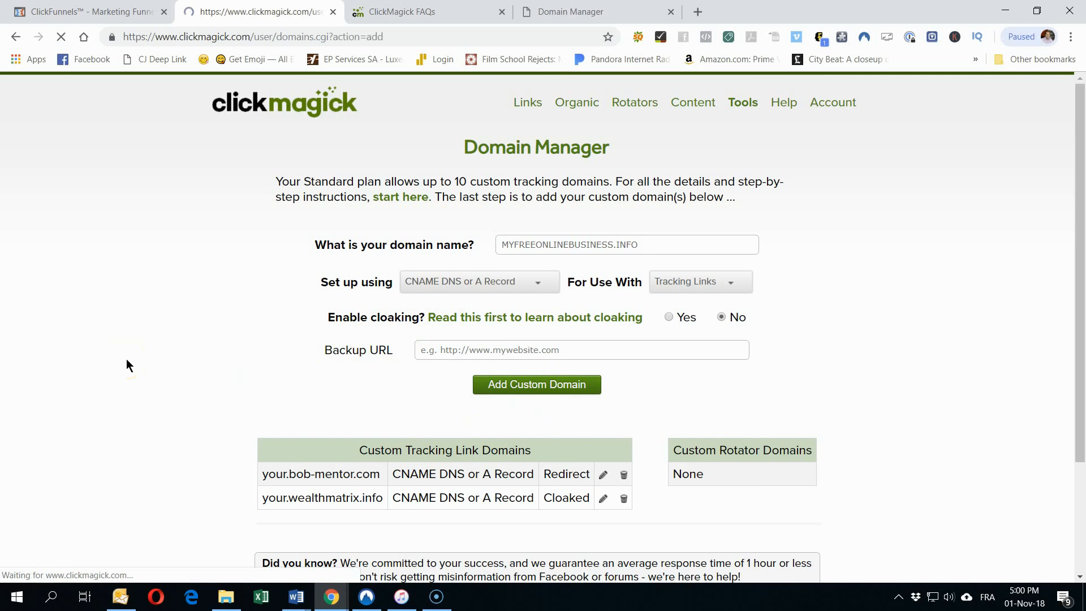
scroll(127, 362, "down", 3)
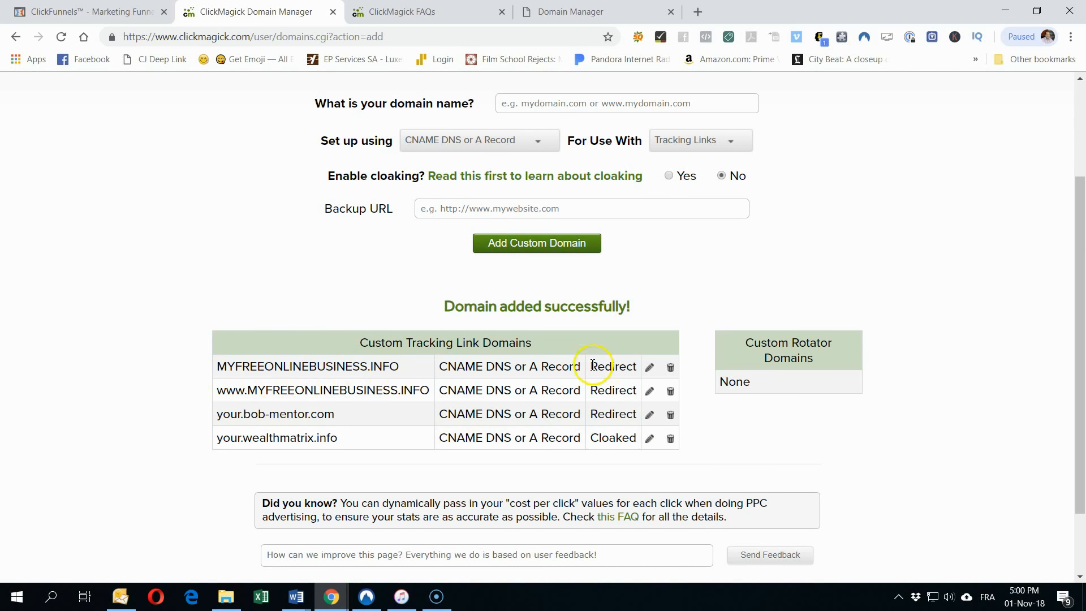
scroll(232, 313, "up", 3)
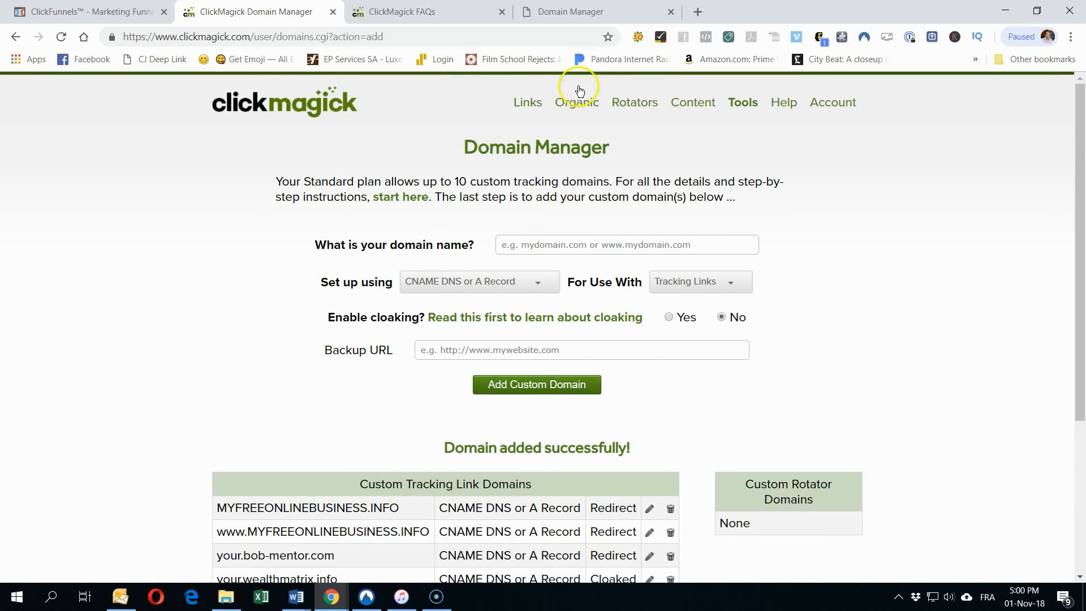
left_click(527, 103)
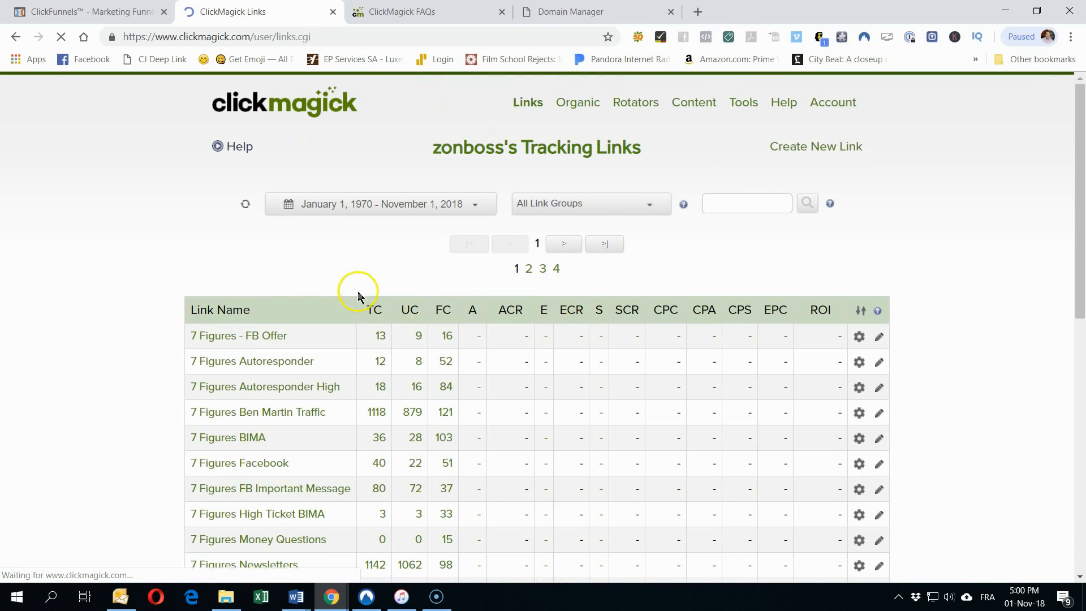
Step: Start a new tracking link and assign it to the CF-GPSB link group
left_click(817, 146)
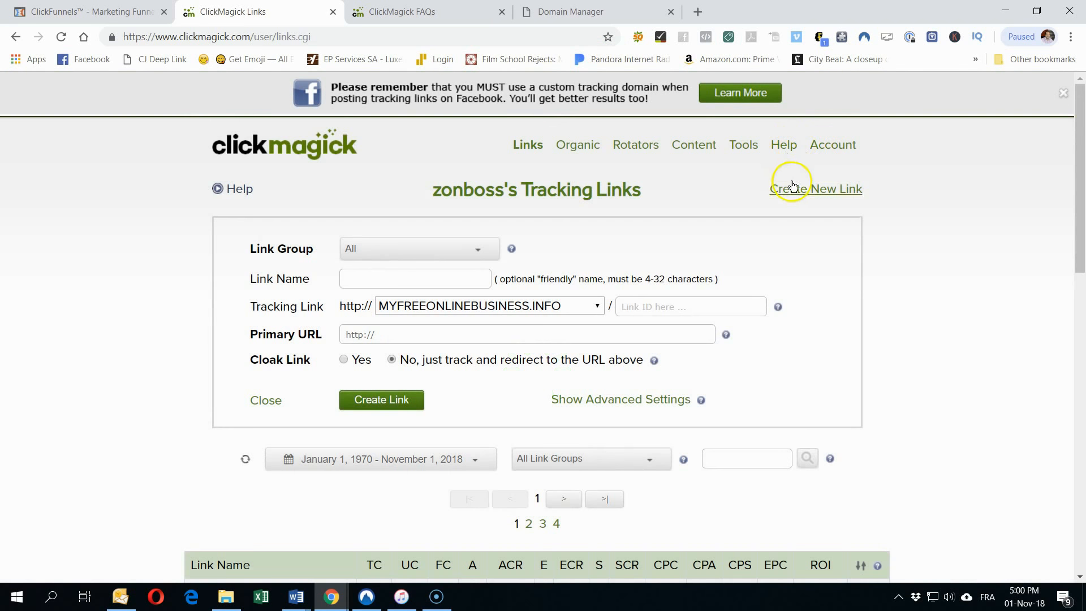
left_click(815, 189)
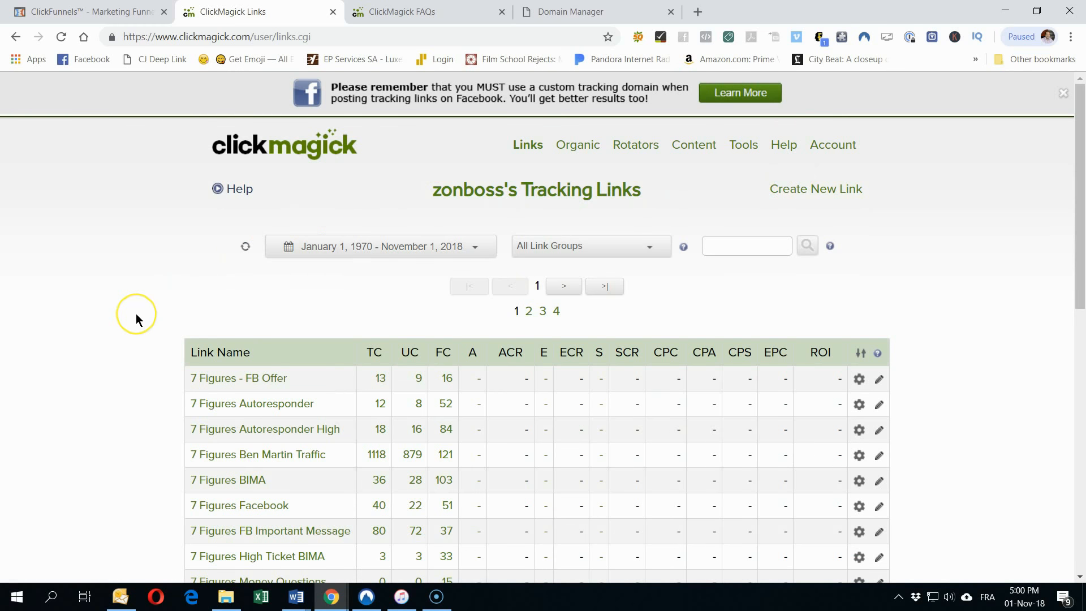
scroll(277, 323, "down", 8)
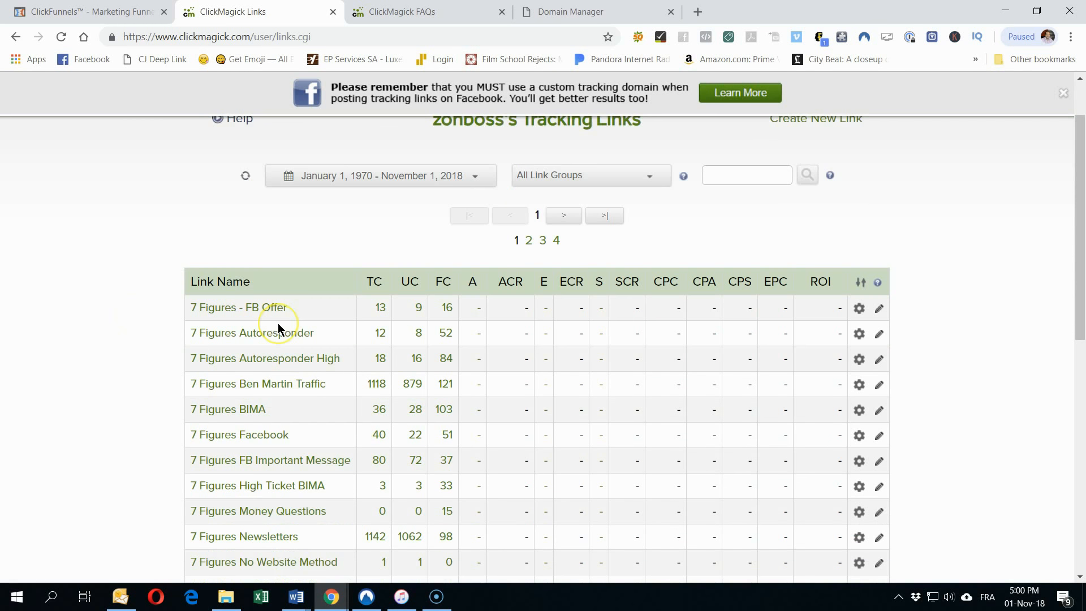
scroll(277, 323, "up", 8)
left_click(838, 192)
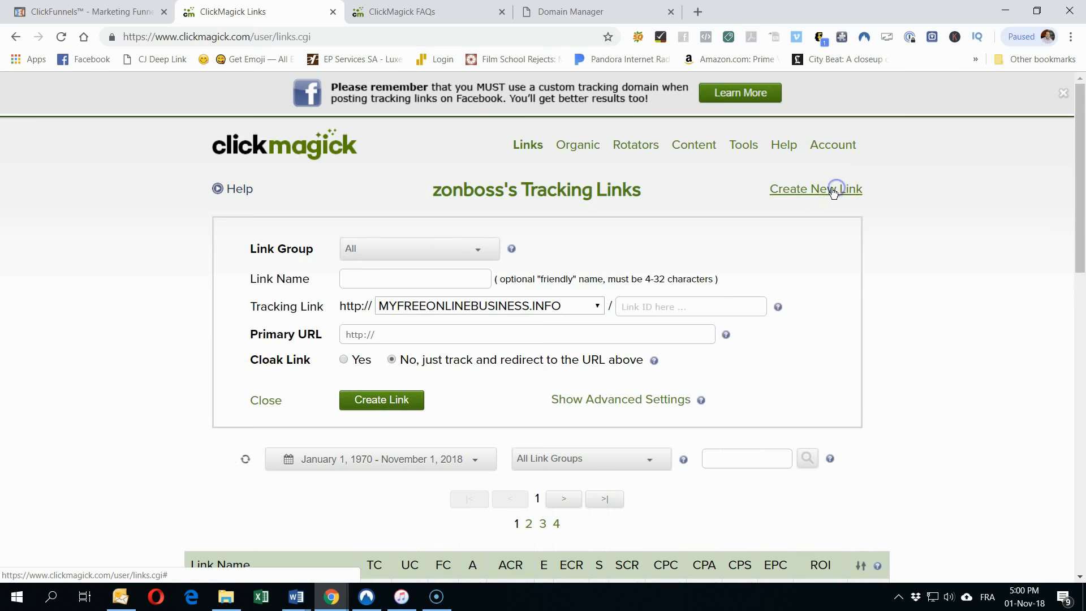
left_click(370, 249)
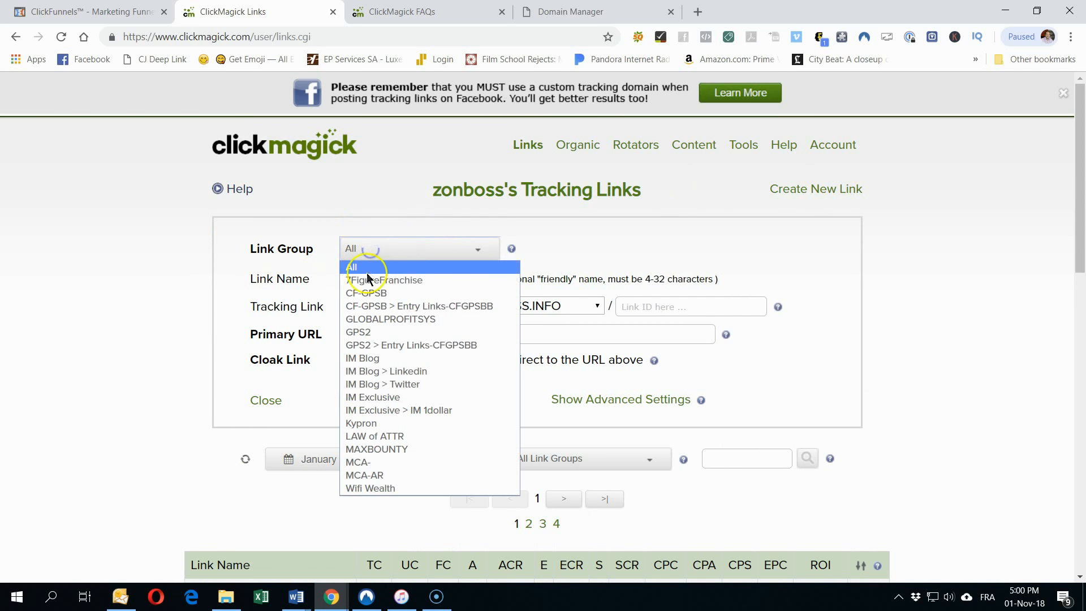
left_click(367, 291)
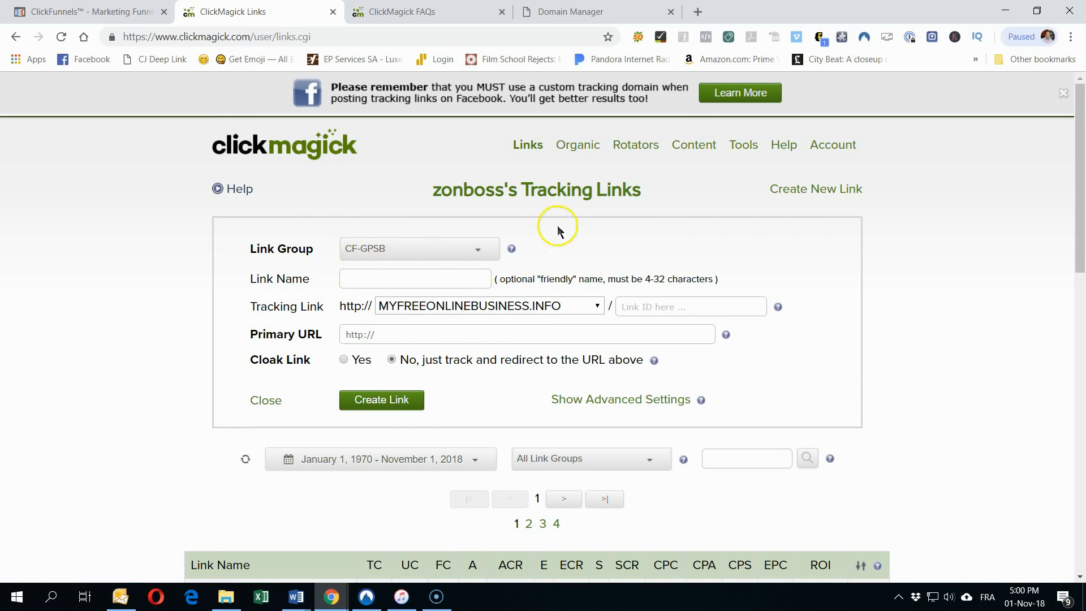
left_click(751, 147)
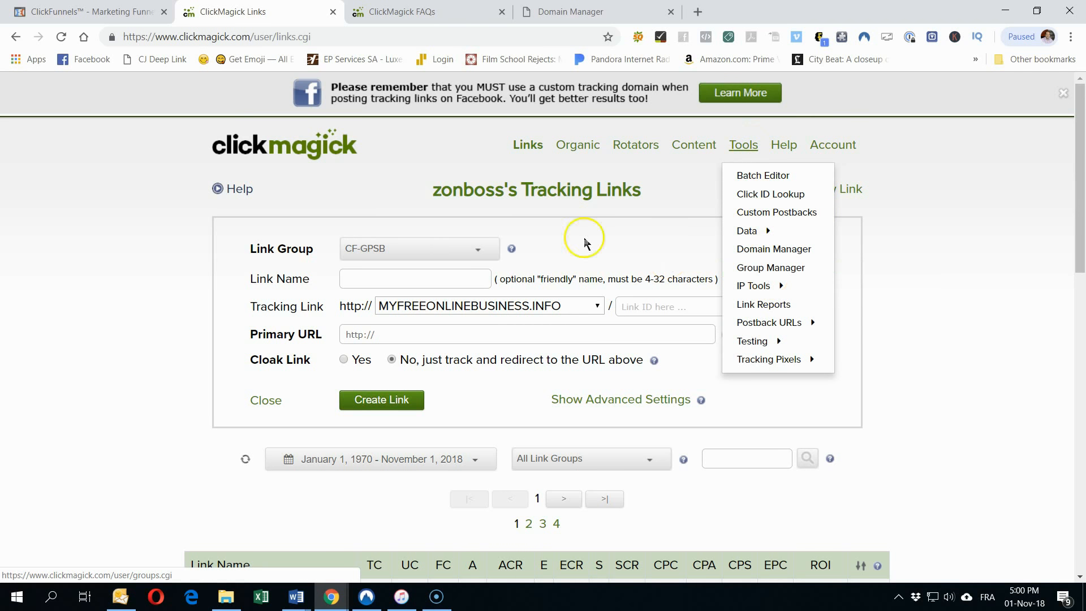
Step: Name the link GPS - FREE BIZ and give it link ID bing1
left_click(378, 275)
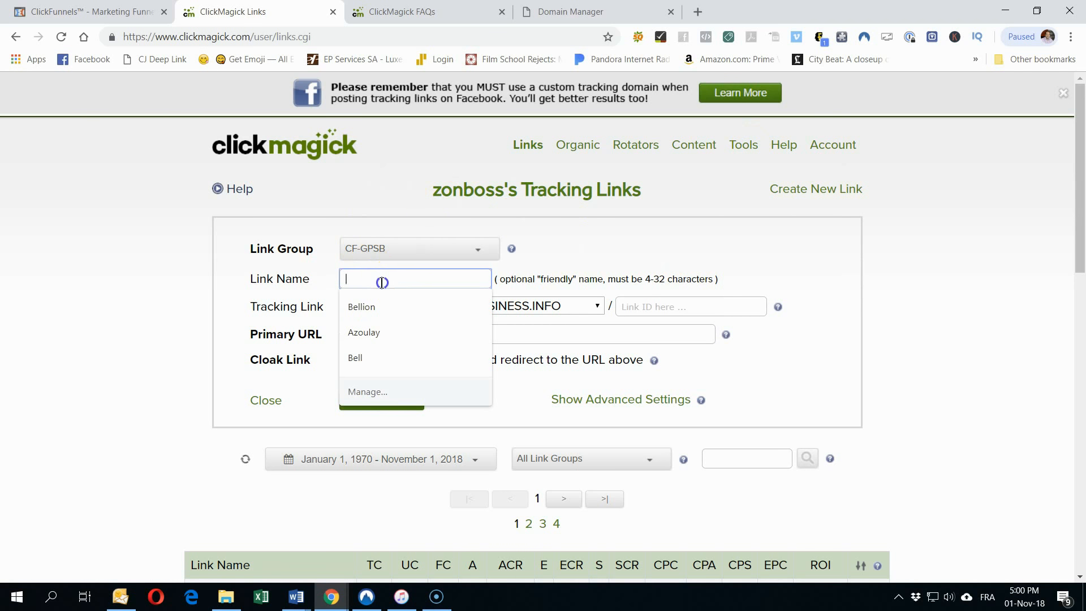
type("GPS -")
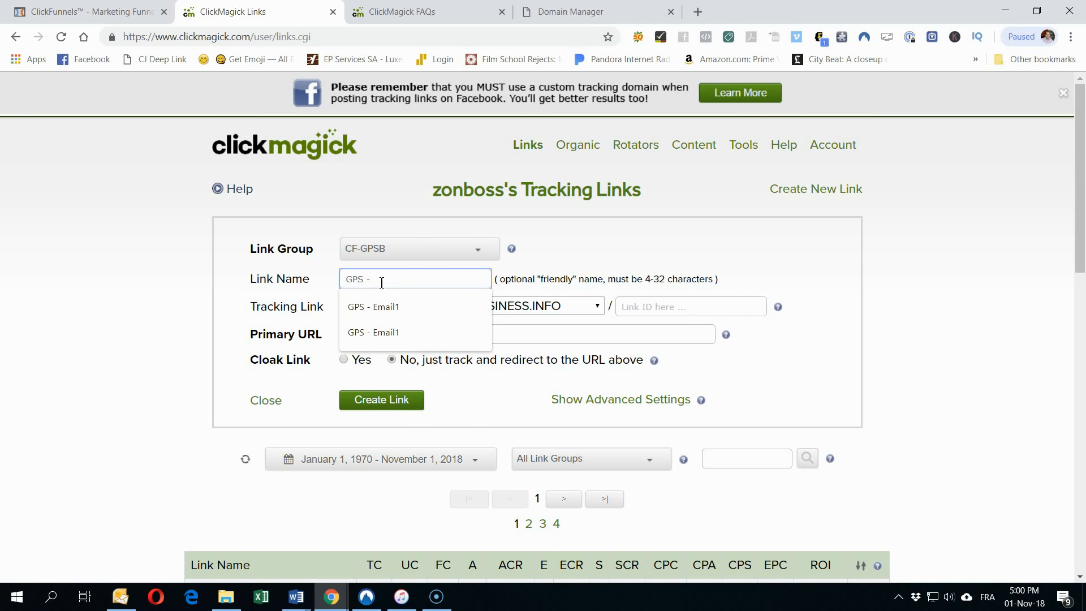
type(" FREE B")
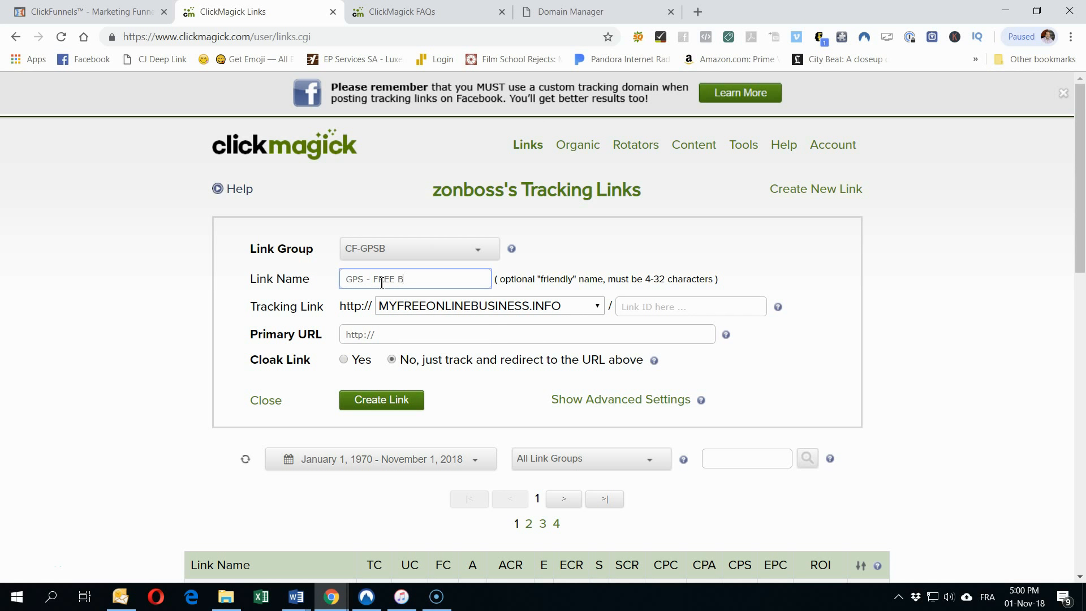
left_click(157, 317)
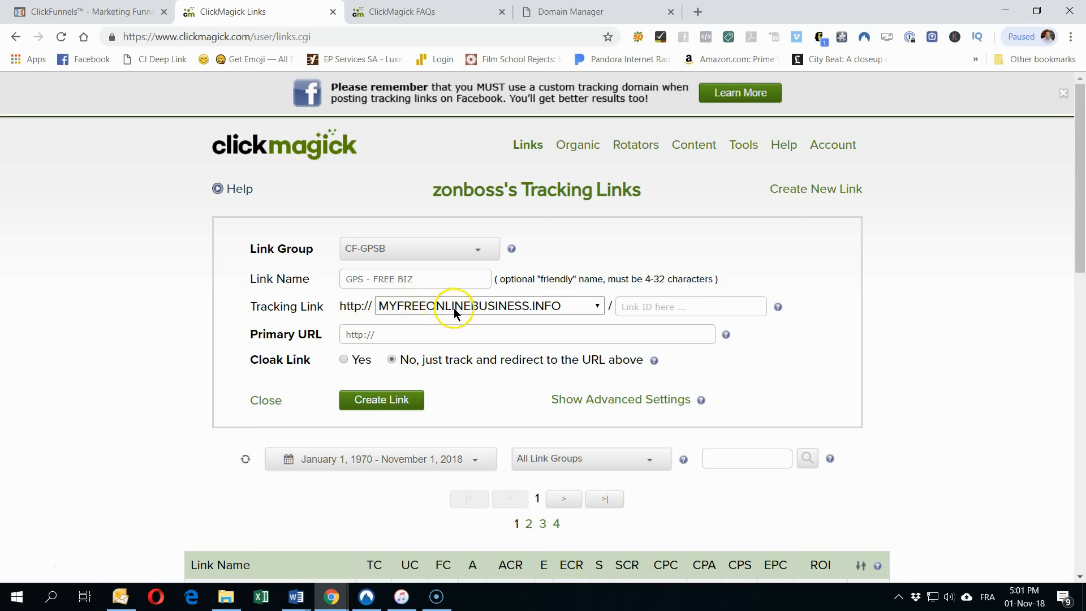
left_click(626, 302)
type("bing1")
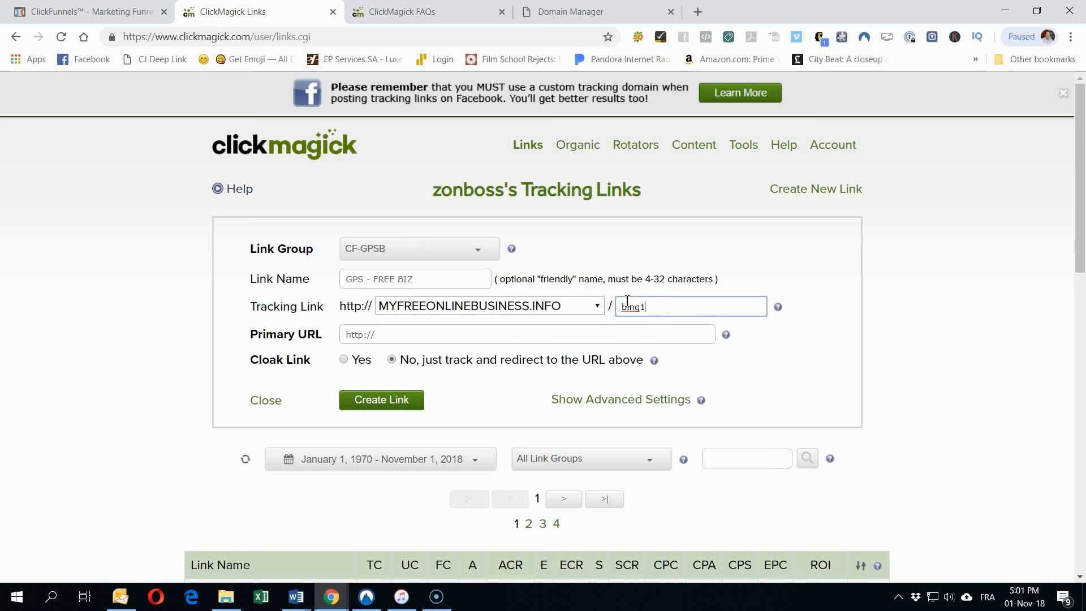
left_click(807, 348)
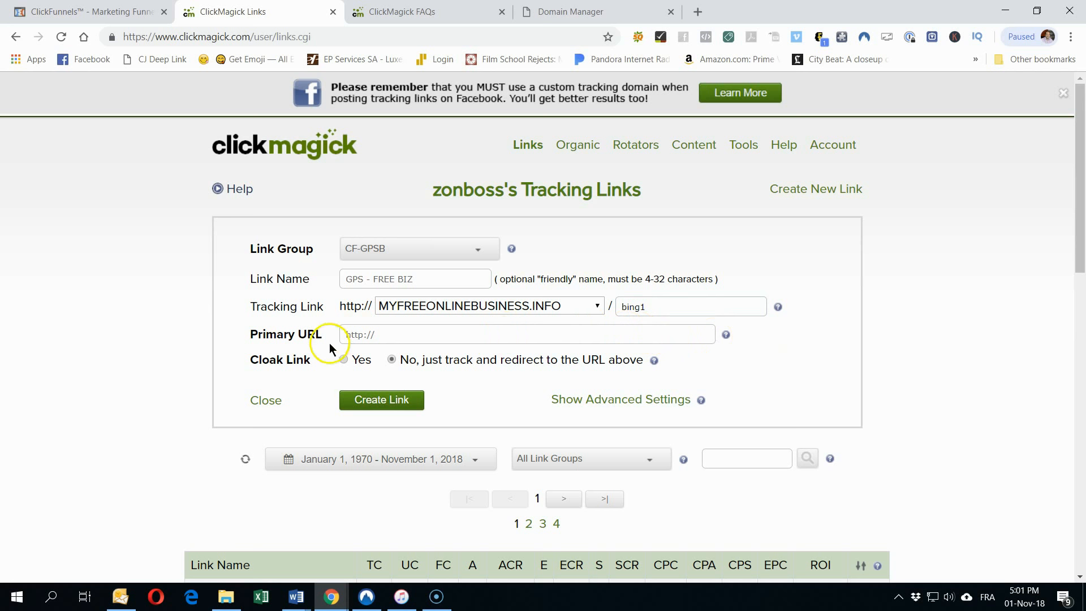
left_click(396, 10)
left_click(286, 14)
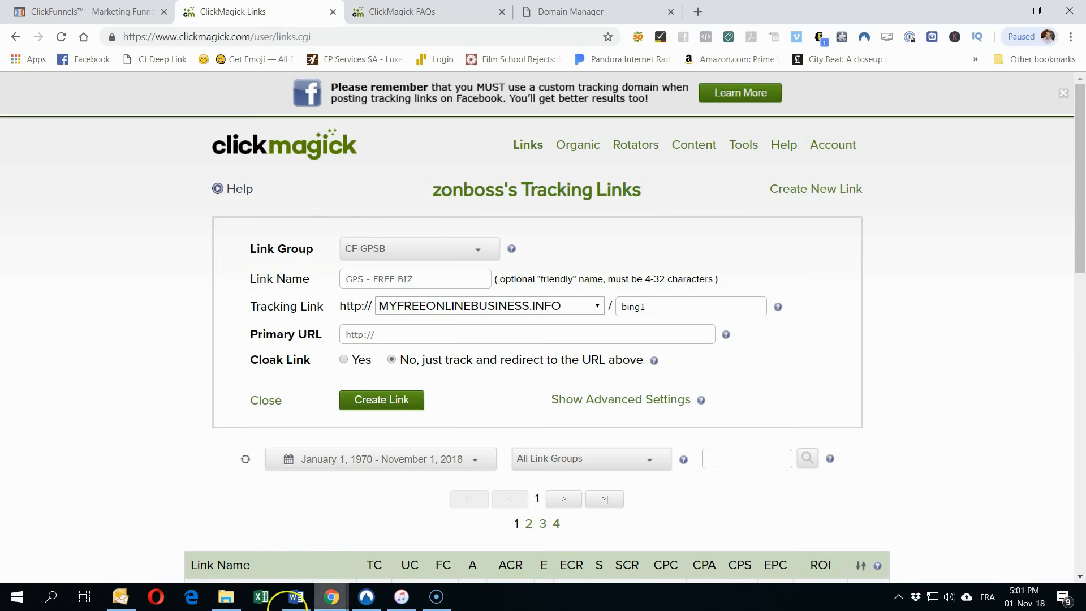
Step: Copy the Landing Page 1 URL from the advertisement plan in Word
mouse_move(293, 604)
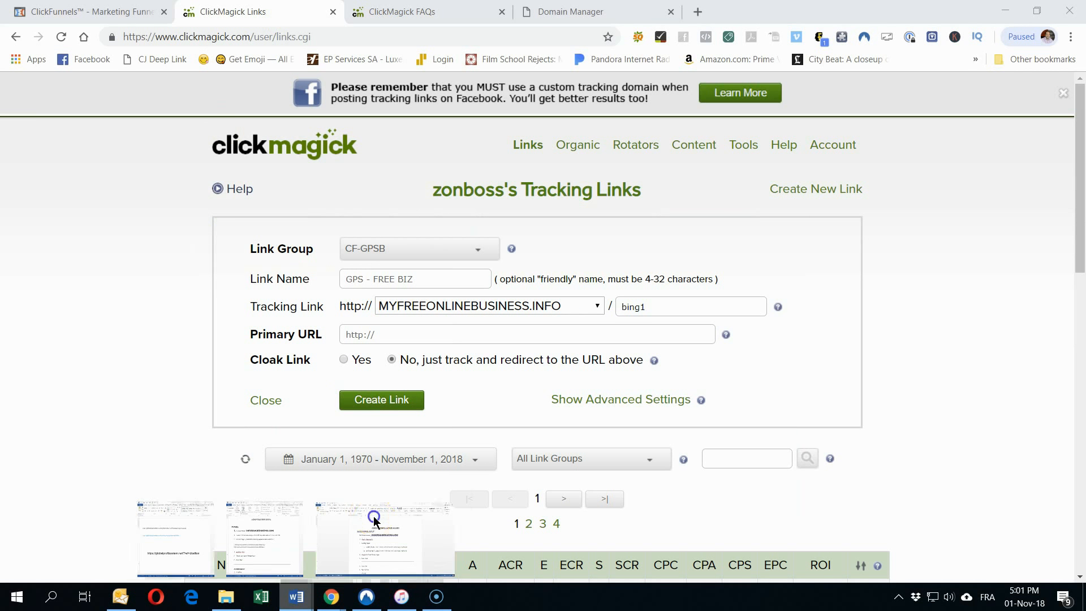
left_click(375, 516)
left_click_drag(735, 349, 476, 356)
key("ctrl+c")
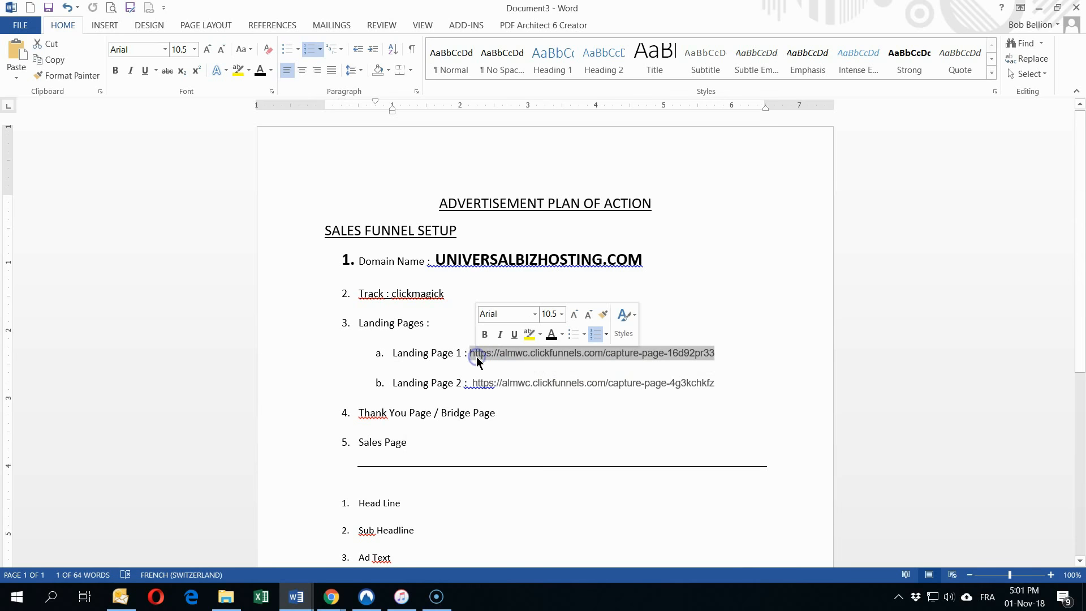
right_click(486, 356)
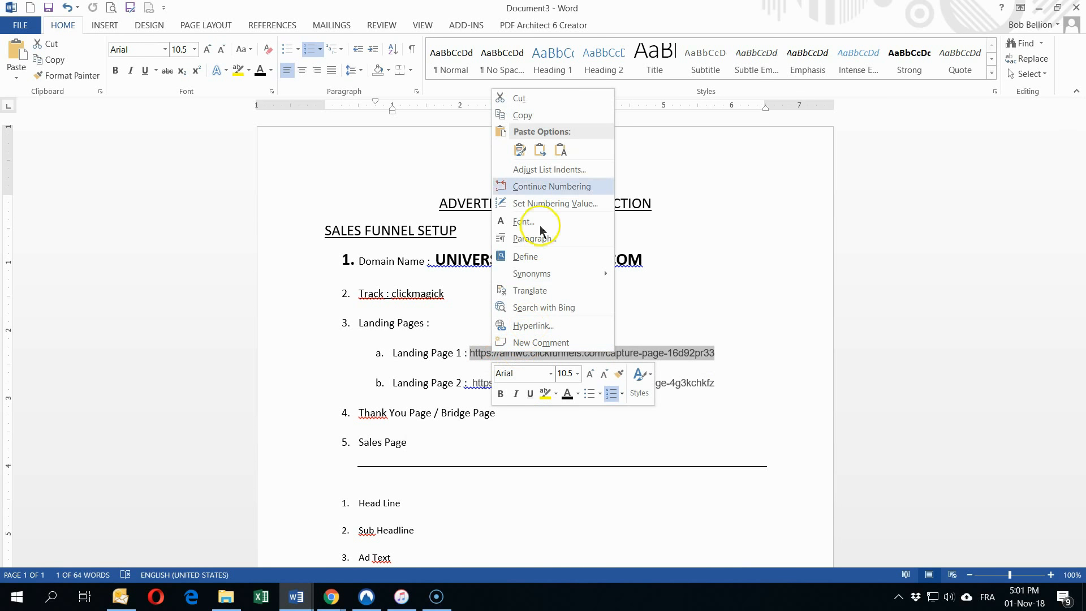
left_click(519, 115)
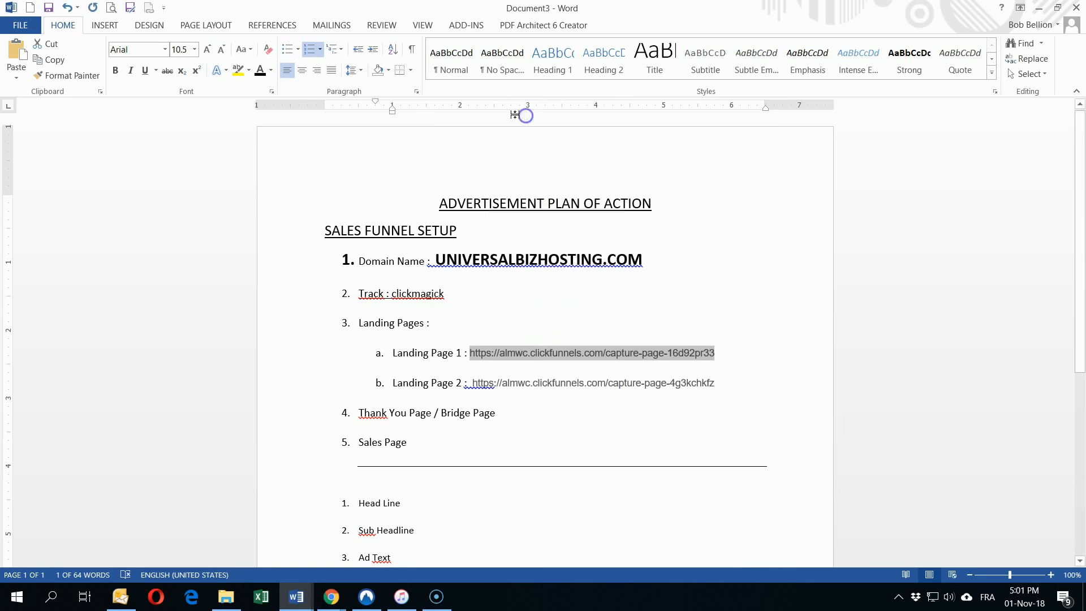
left_click(295, 595)
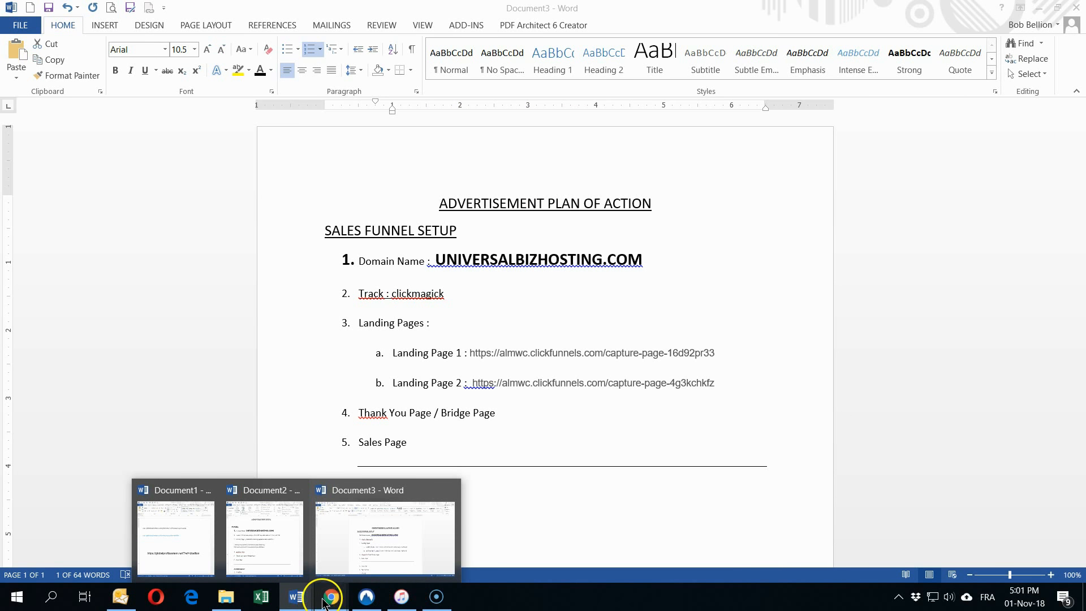
mouse_move(328, 594)
left_click(372, 566)
left_click(407, 332)
left_click_drag(408, 332, 273, 330)
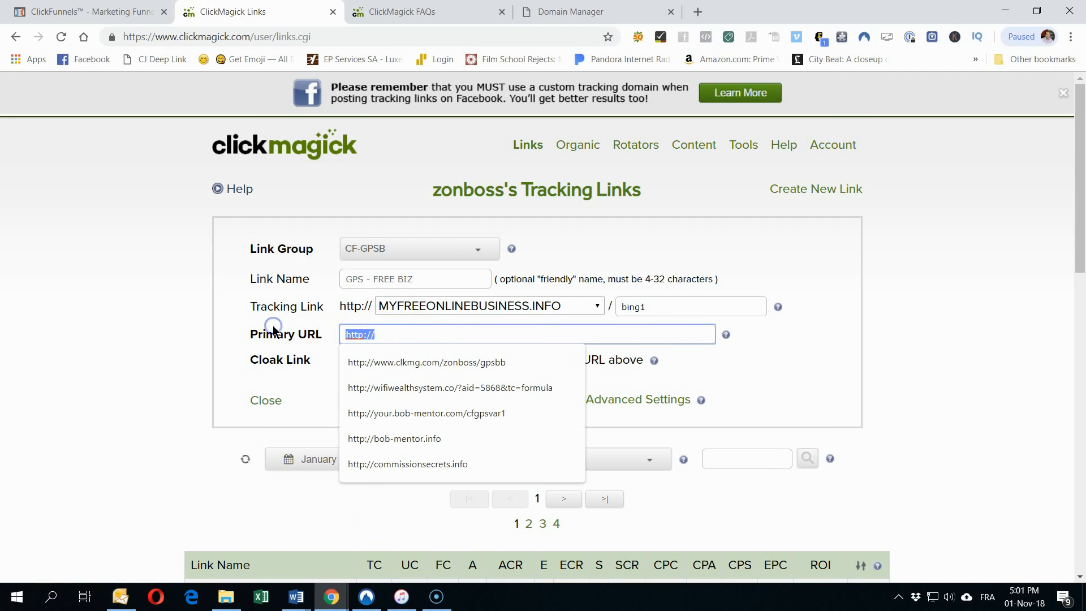
Step: Paste the Landing Page 1 URL as the Primary URL and create the link
right_click(347, 334)
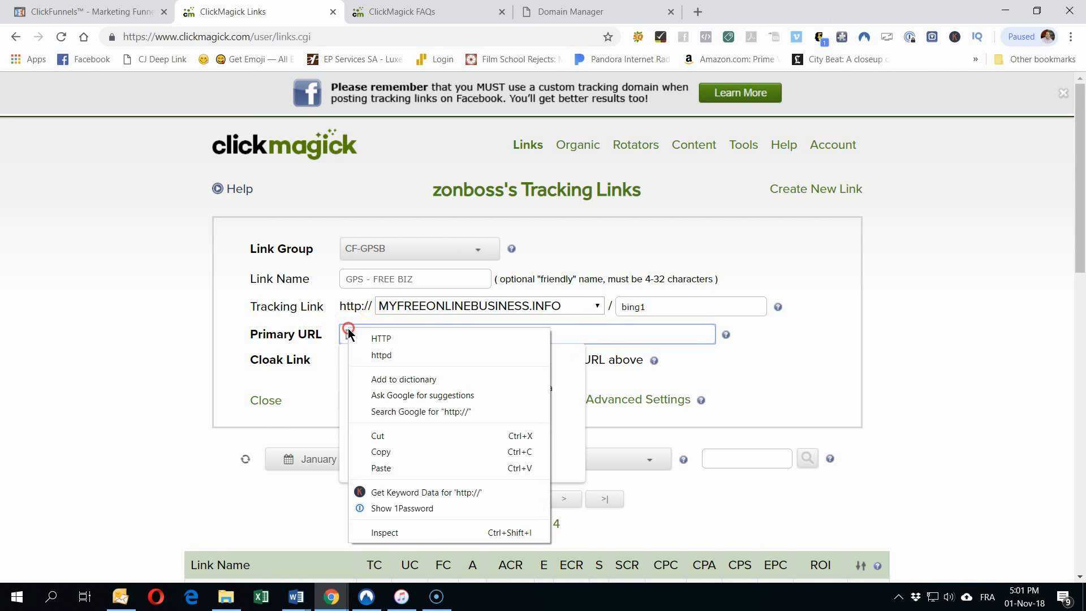
left_click(381, 468)
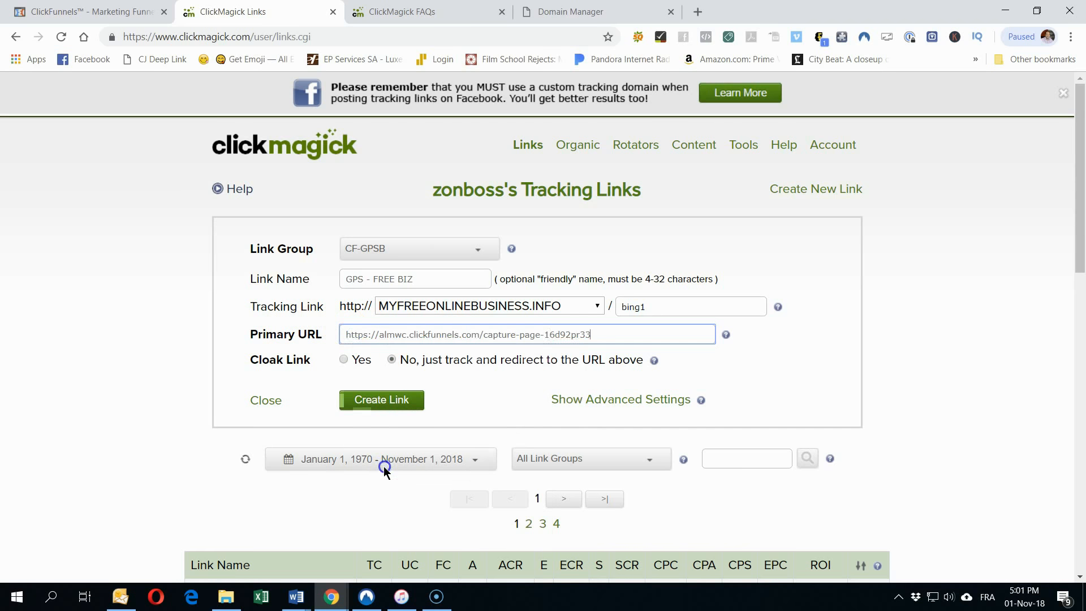
left_click(748, 361)
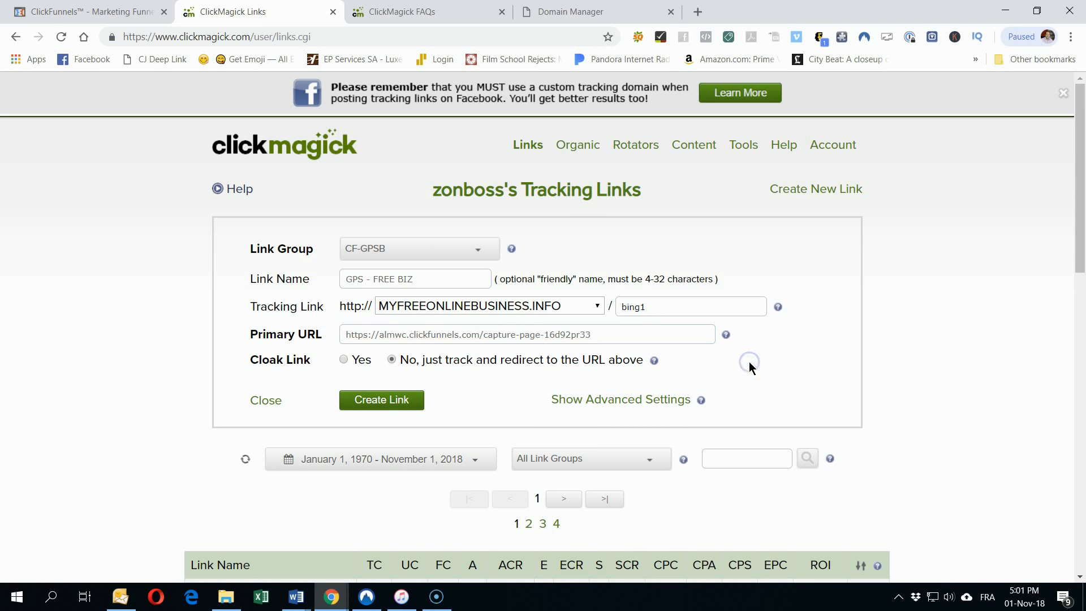
left_click(392, 402)
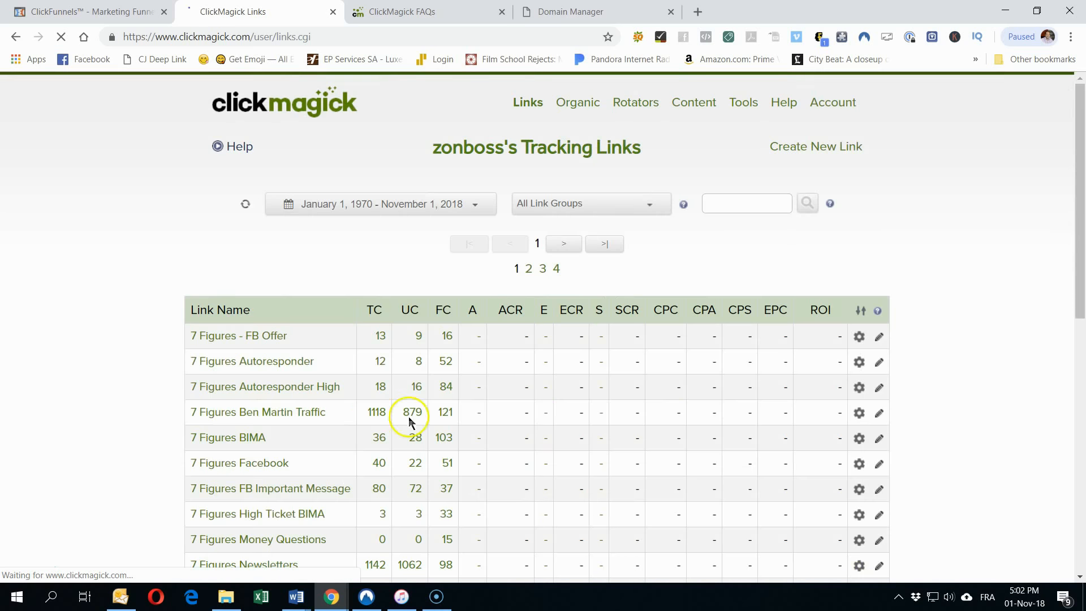
Step: Find GPS - FREE BIZ on page 2 of the links list and open its details
scroll(114, 375, "down", 3)
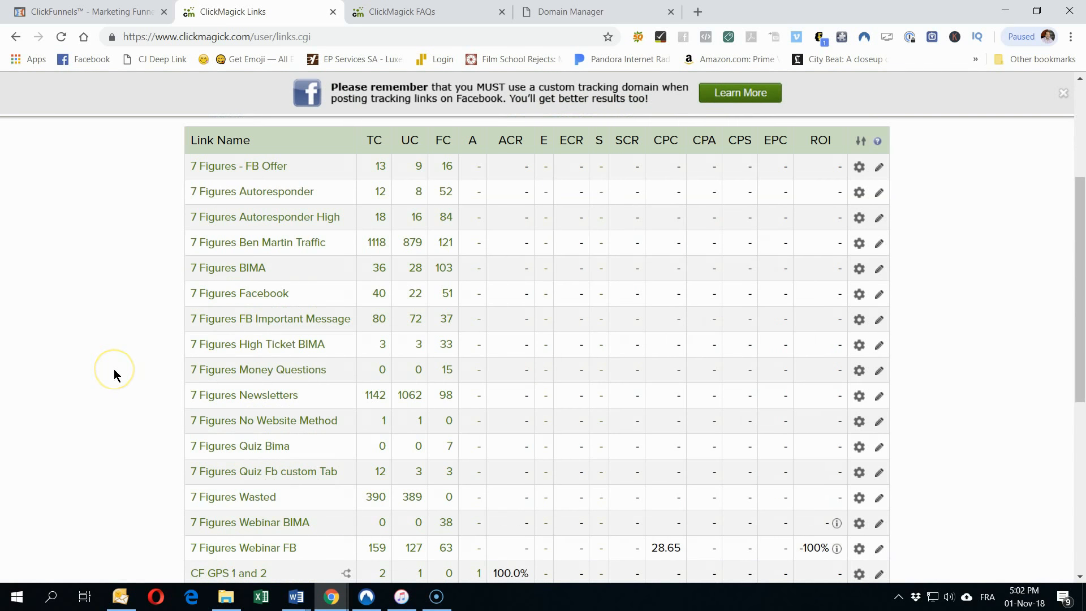
scroll(113, 374, "down", 5)
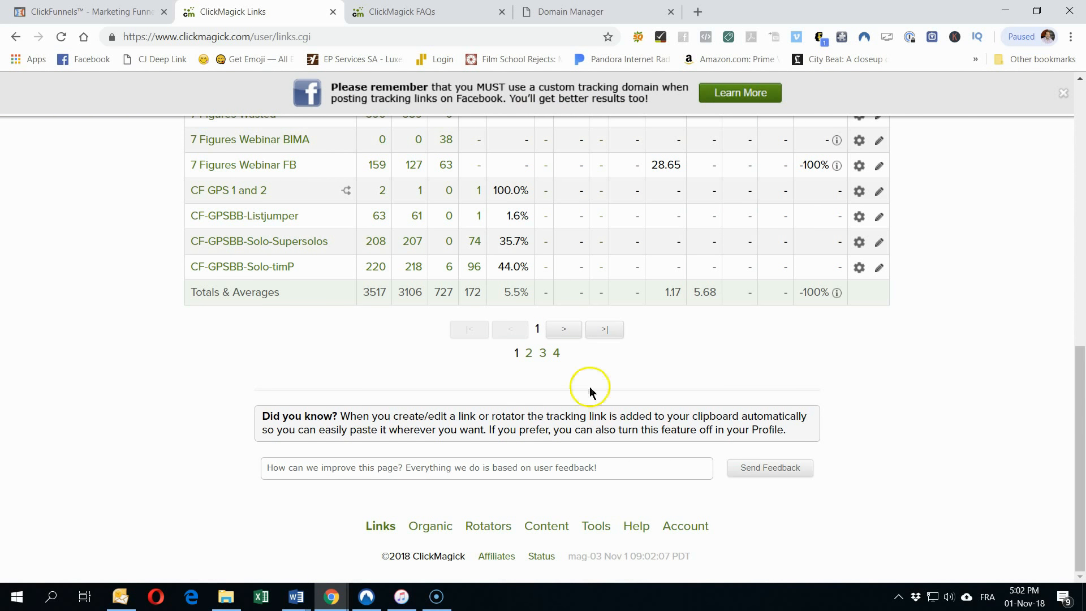
left_click(530, 453)
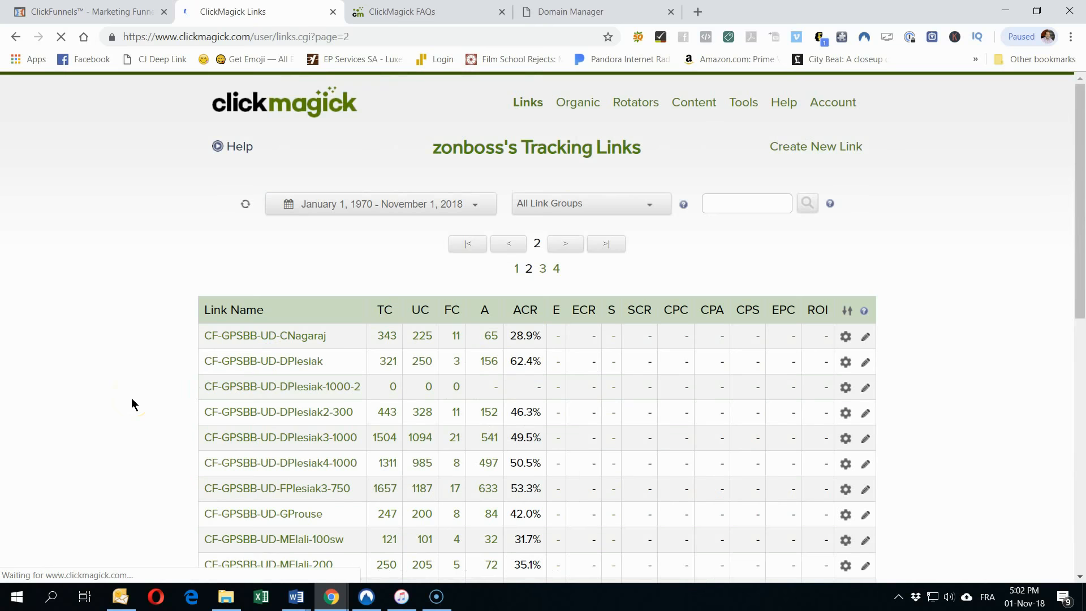
scroll(131, 398, "down", 10)
scroll(131, 398, "up", 3)
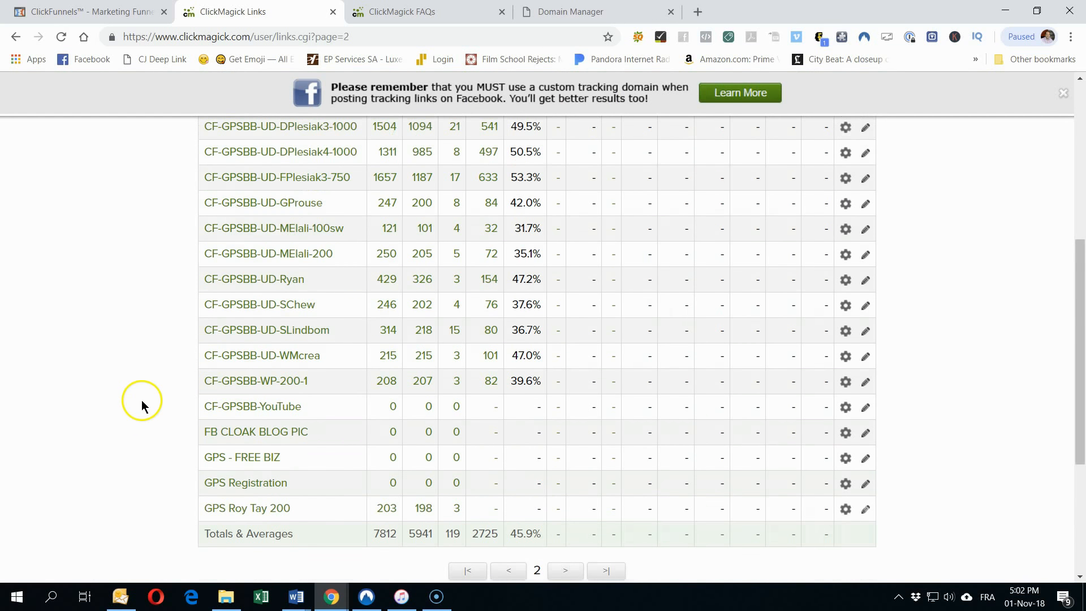
mouse_move(252, 458)
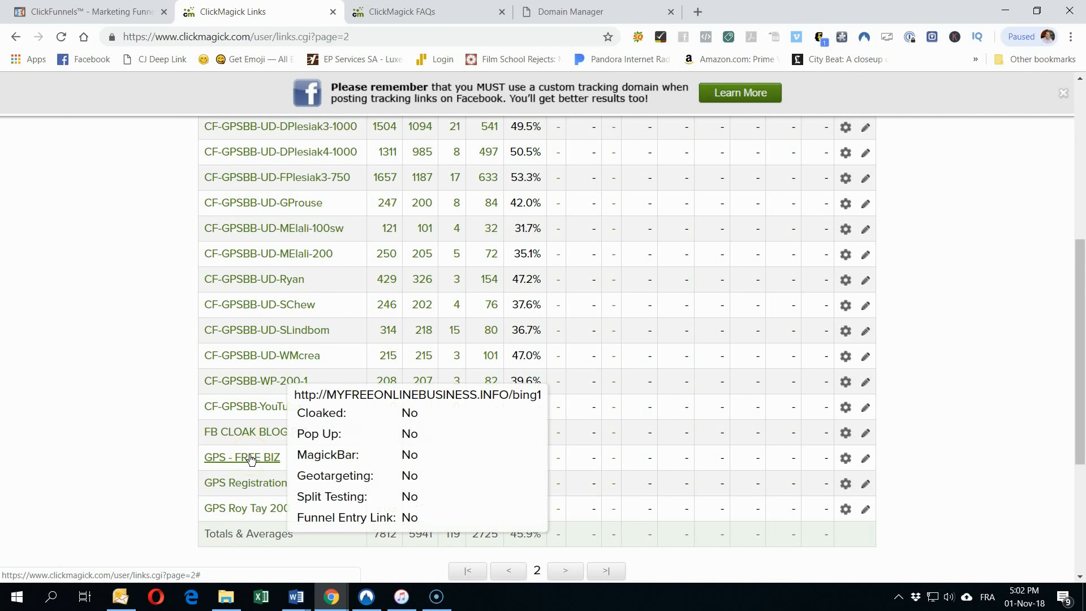
left_click(252, 458)
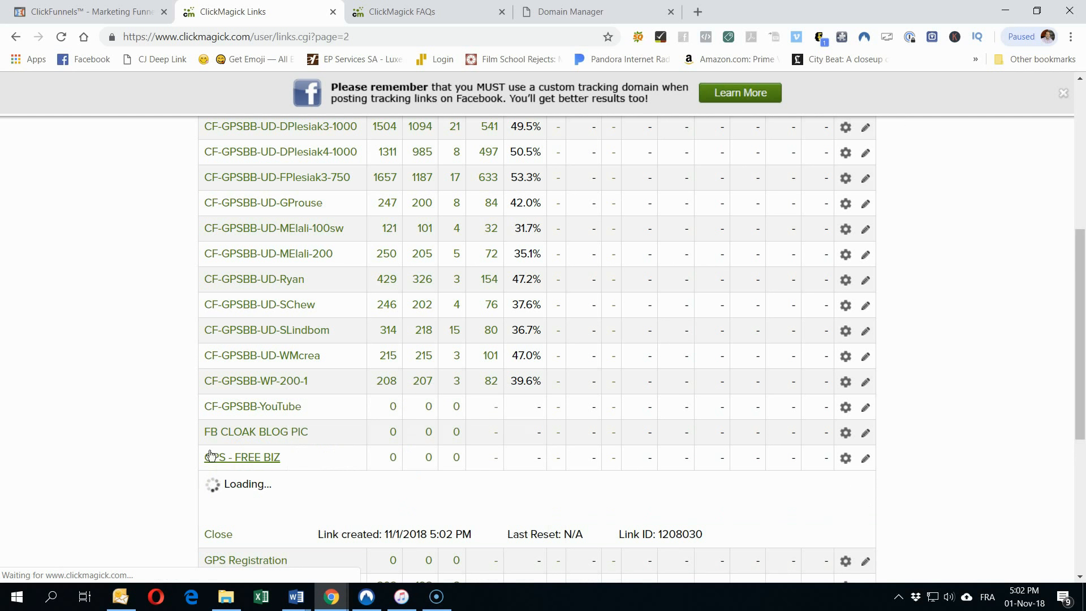
scroll(107, 402, "down", 3)
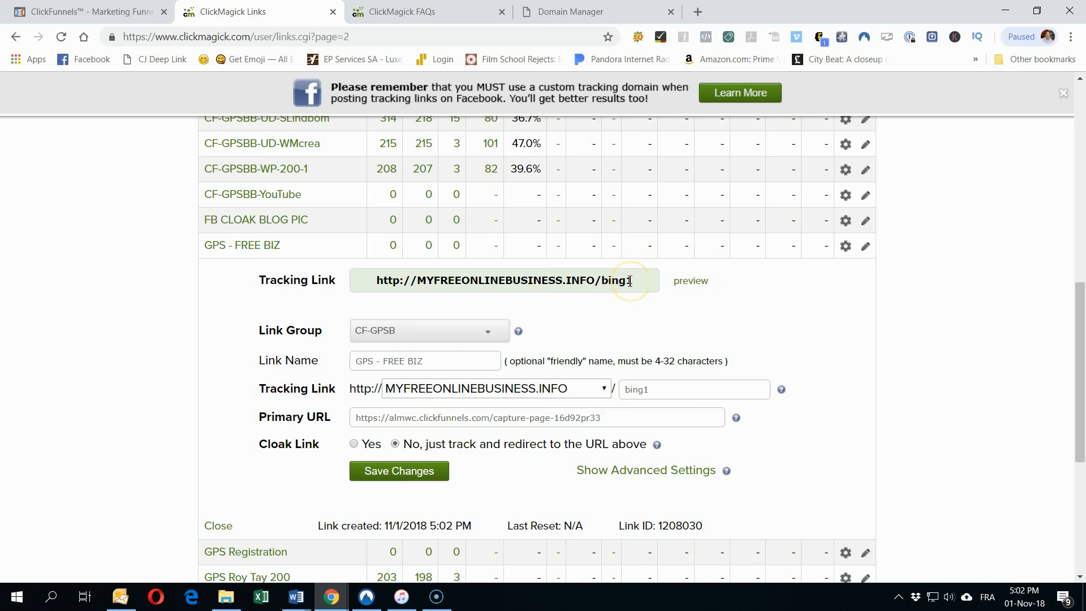
left_click_drag(631, 281, 345, 287)
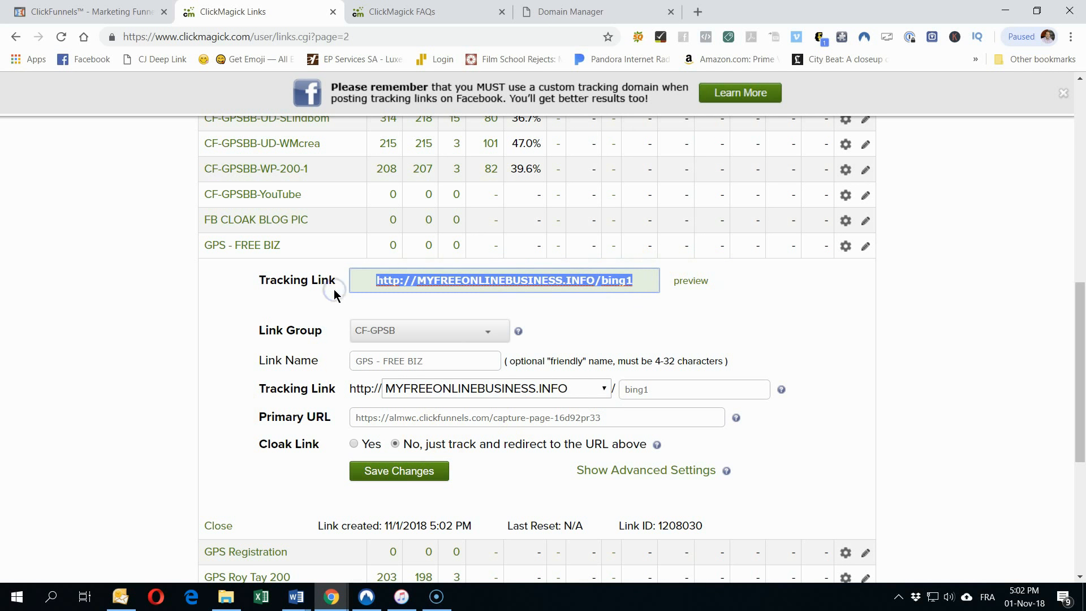
right_click(434, 288)
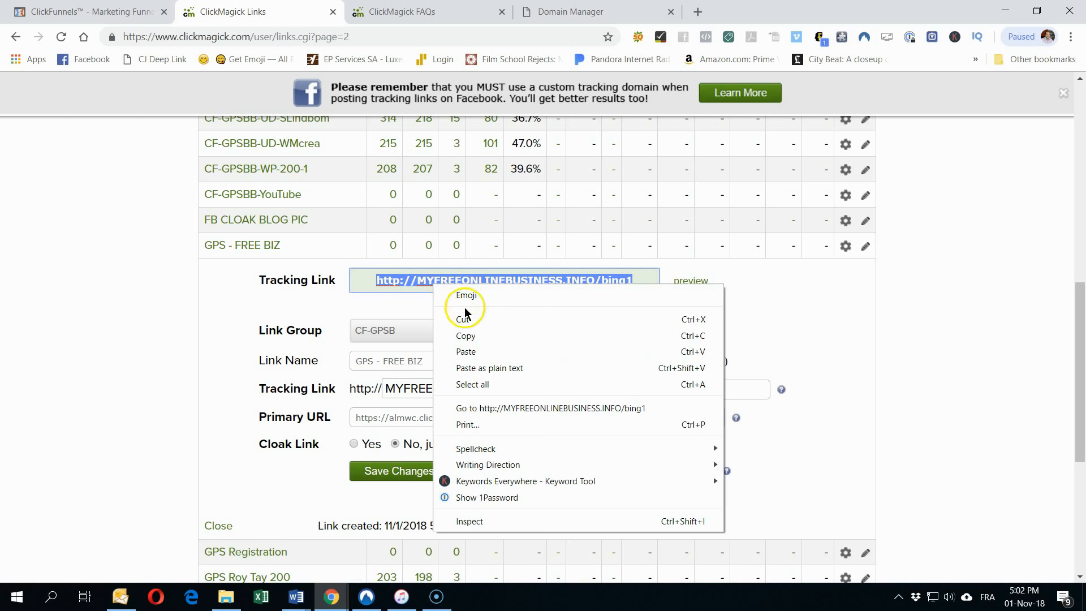
left_click(464, 335)
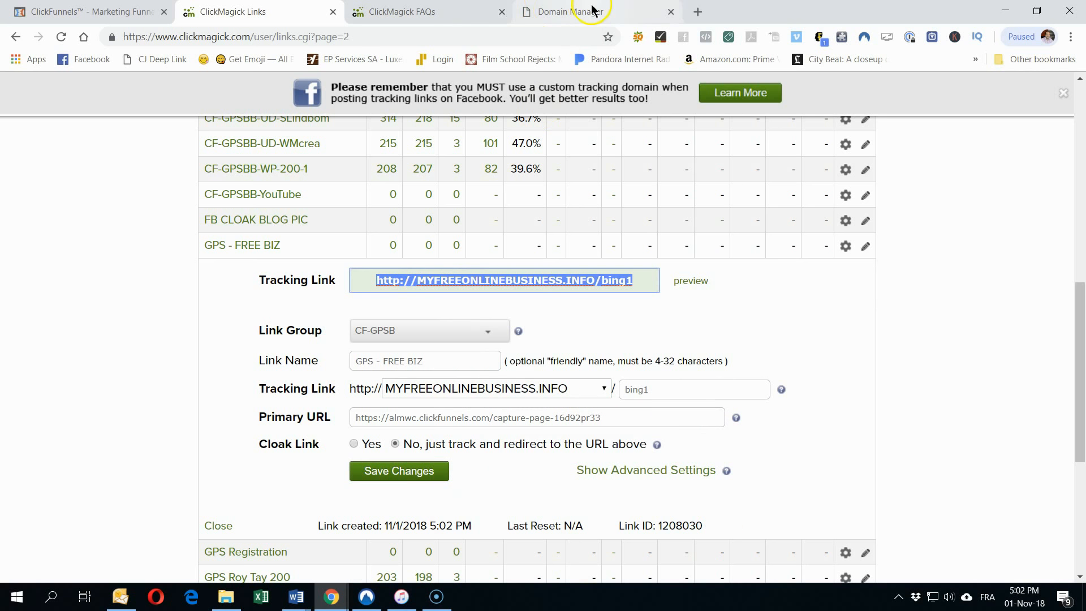
left_click(696, 11)
right_click(410, 37)
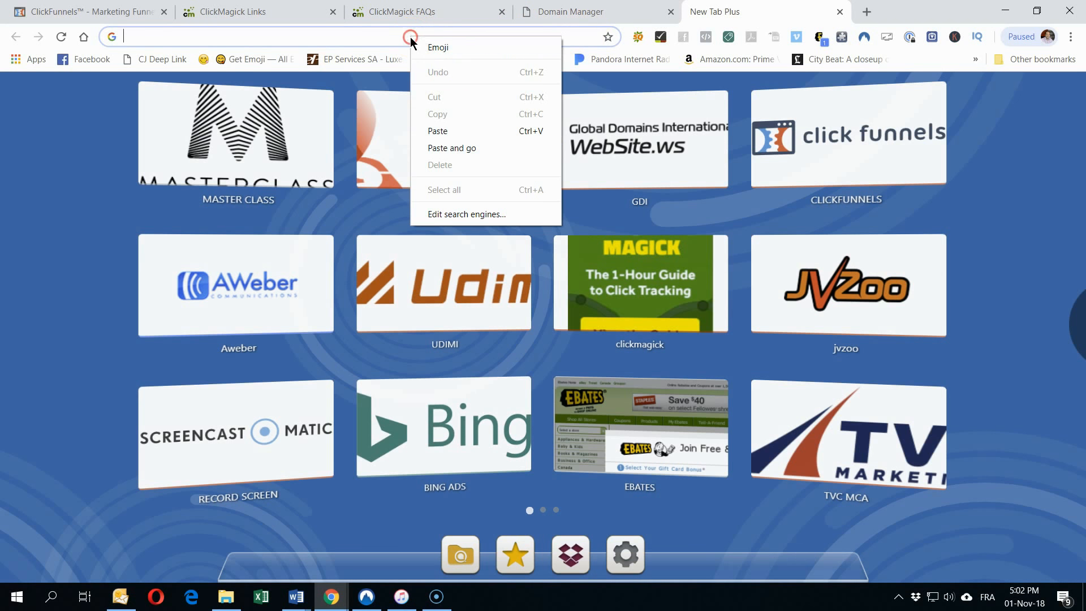
left_click(453, 145)
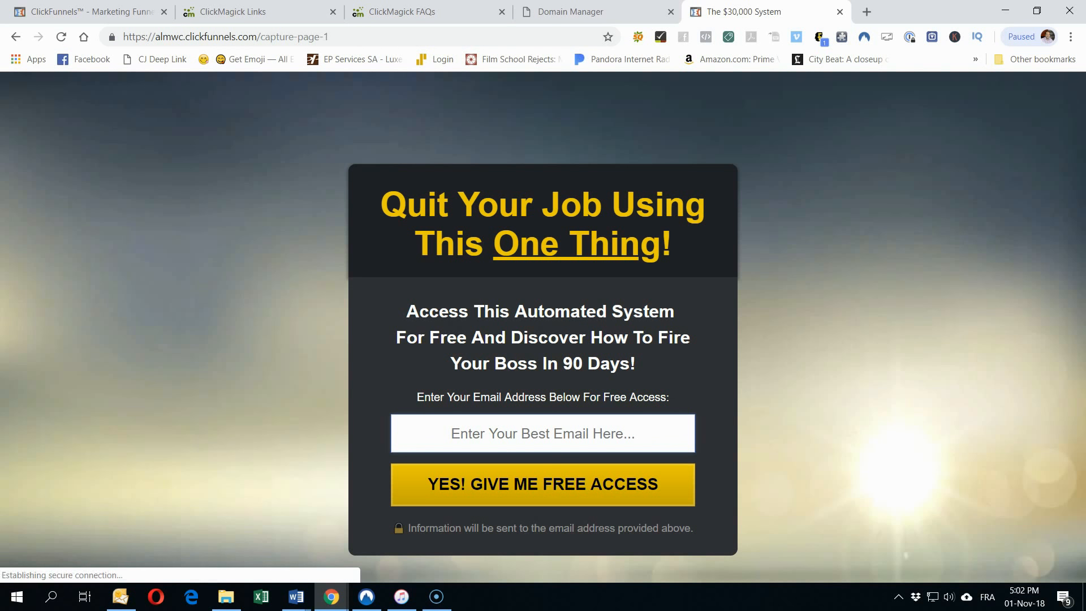
mouse_move(867, 12)
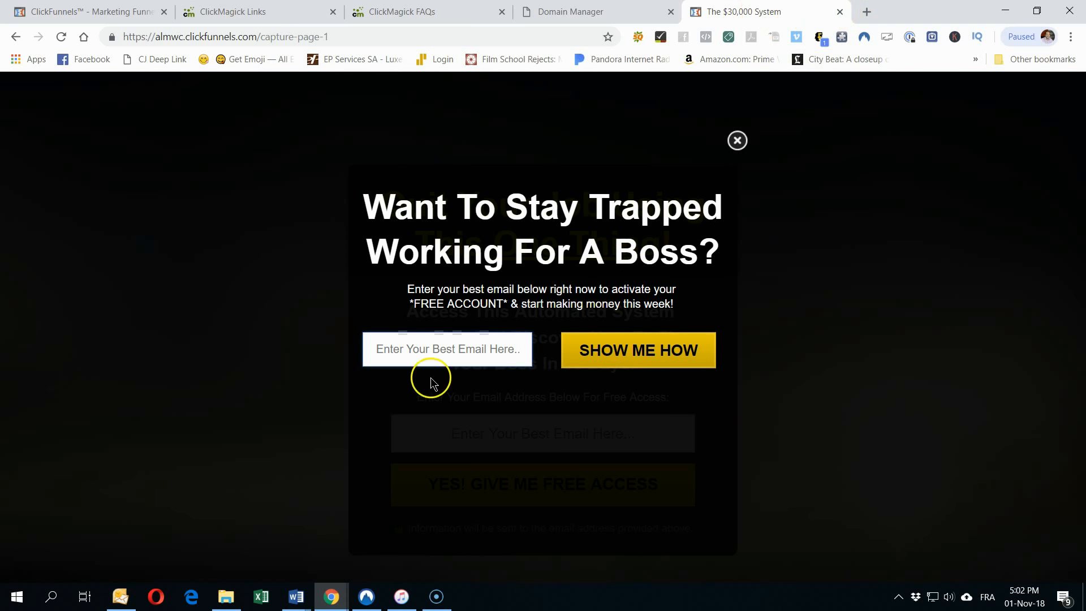
left_click(839, 12)
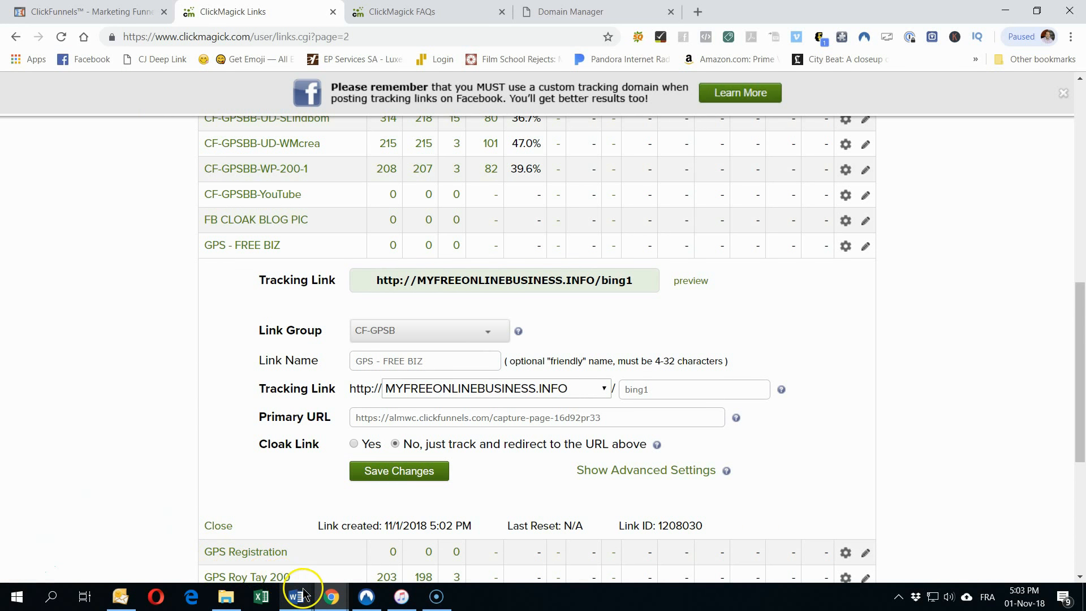
Step: Copy the Landing Page 2 capture-page-4g3kchkfz URL from the Word plan
left_click(329, 599)
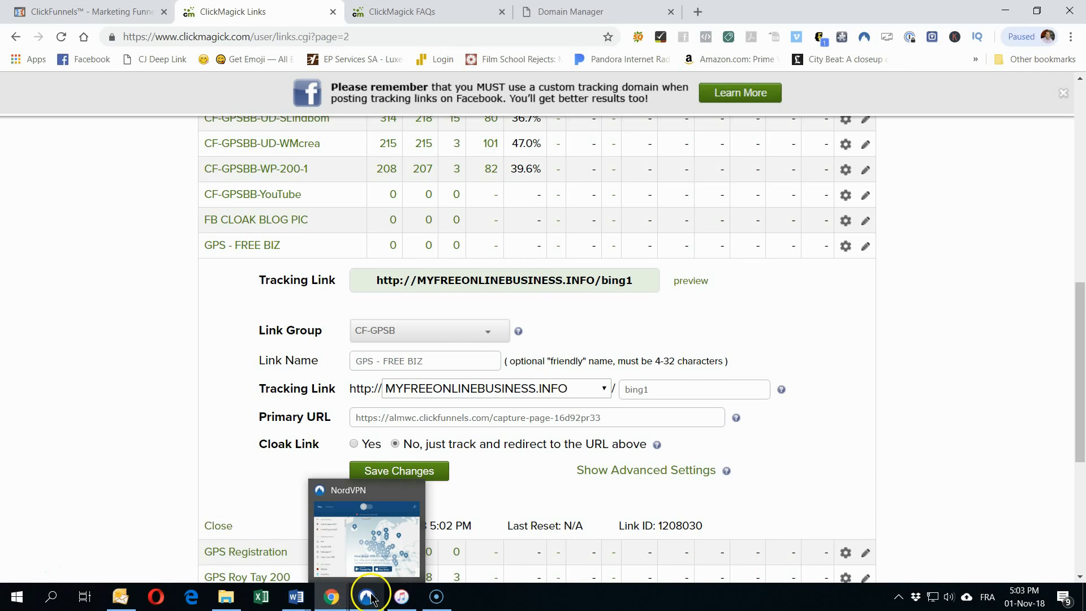
mouse_move(312, 600)
left_click(351, 540)
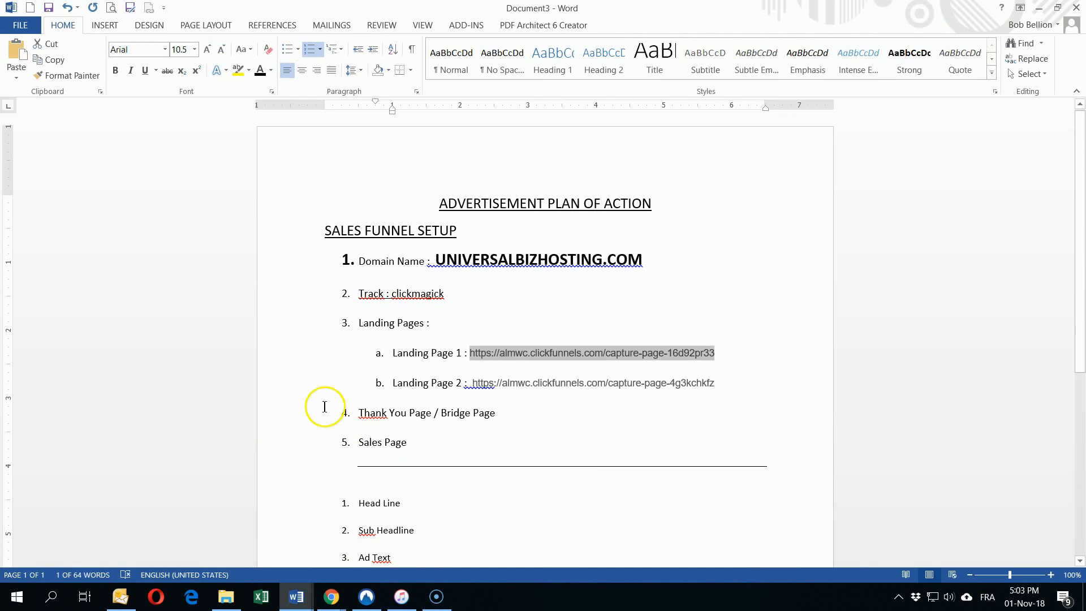
left_click(483, 385)
left_click_drag(714, 382, 472, 378)
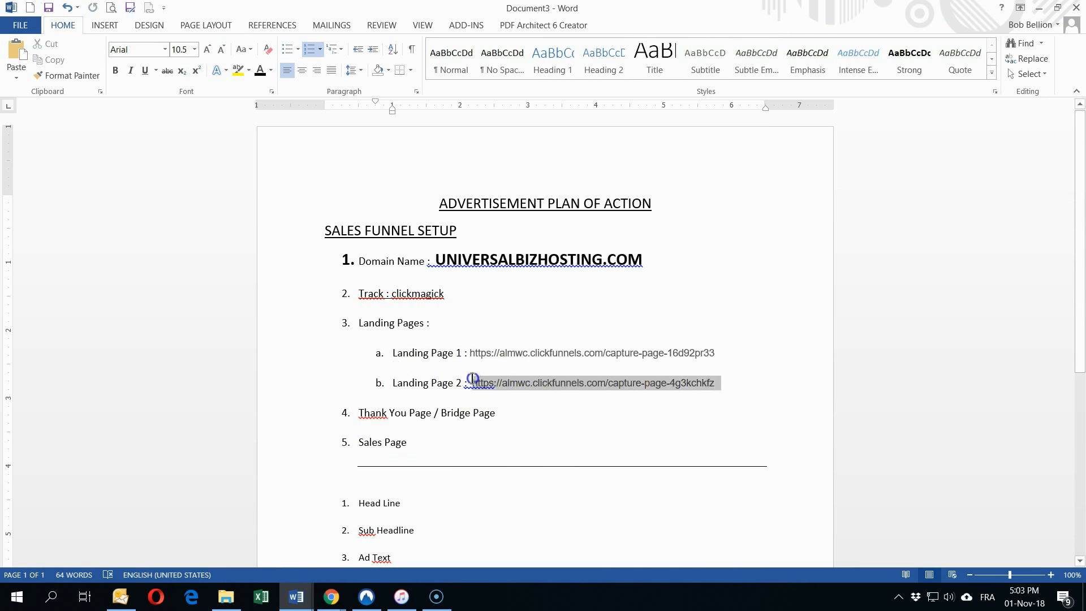
right_click(524, 383)
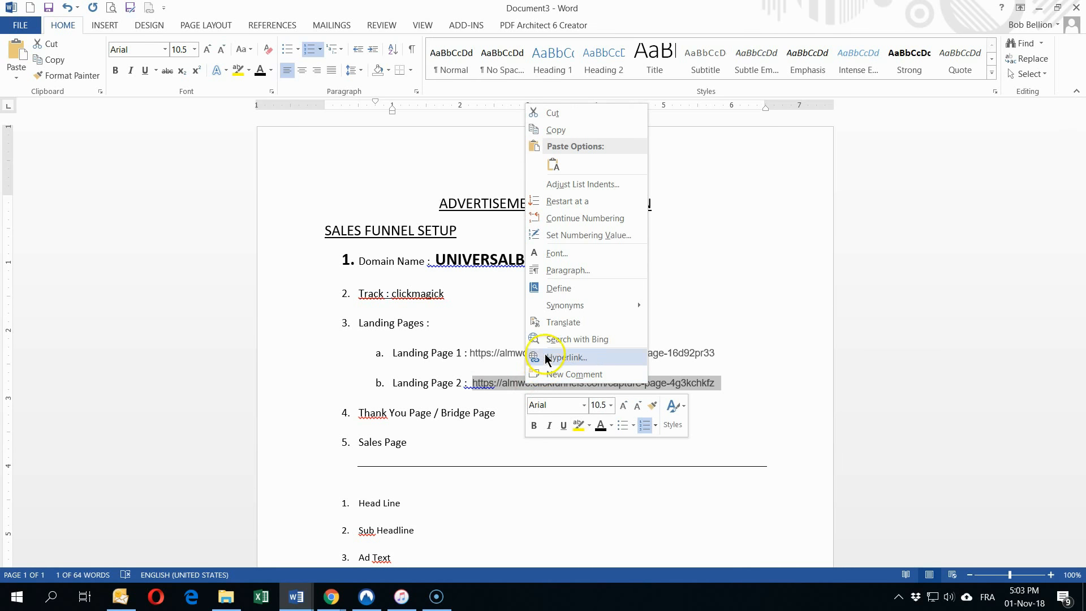
left_click(562, 130)
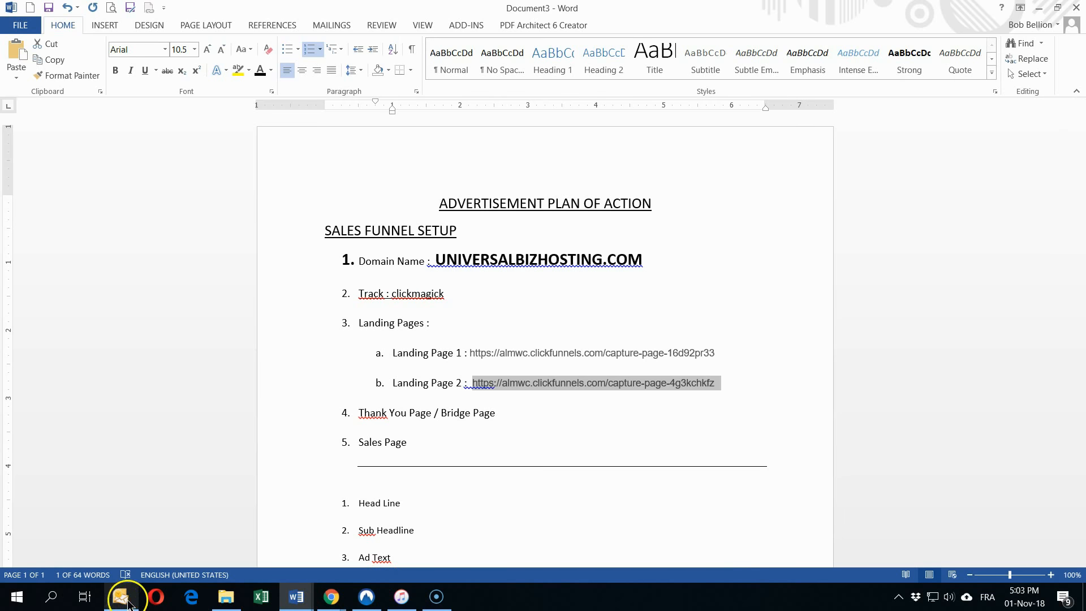
Step: Switch back to the ClickMagick links window in Chrome
mouse_move(129, 604)
mouse_move(295, 603)
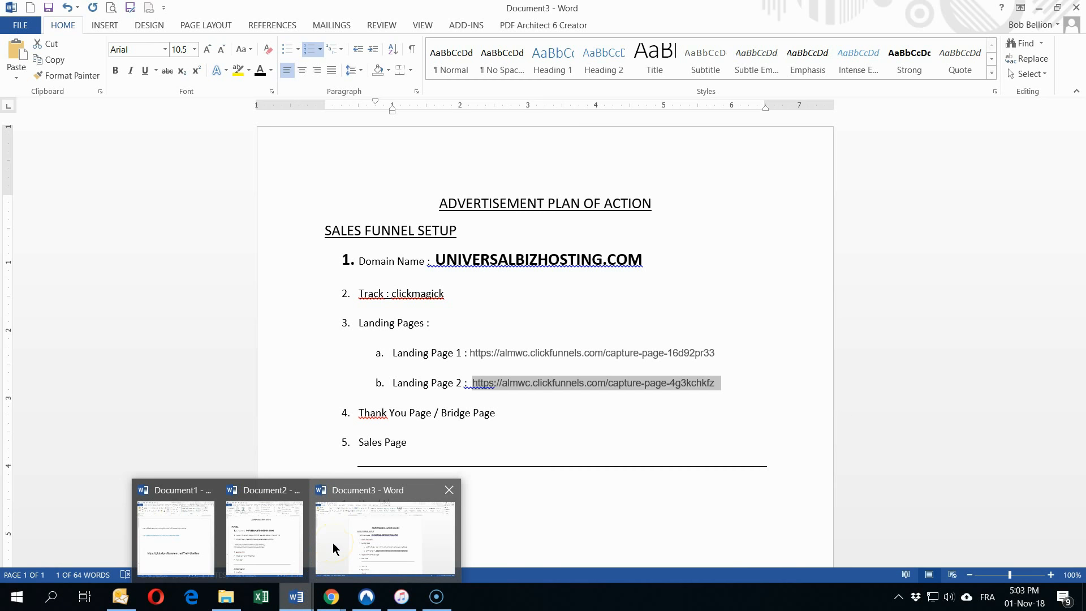
mouse_move(327, 598)
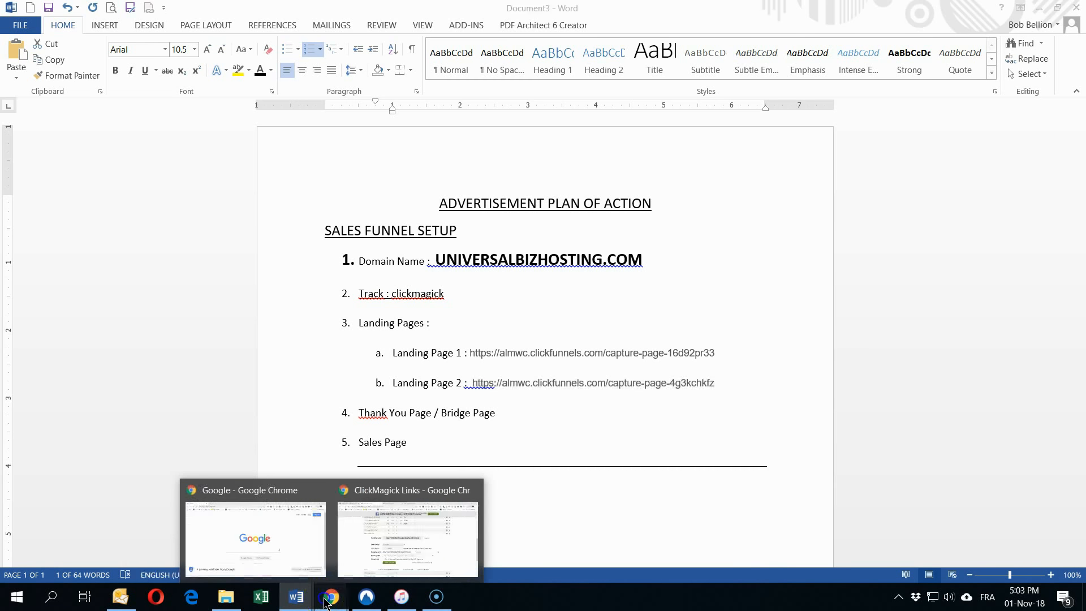
left_click(353, 557)
Step: Save the GPS - FREE BIZ link and open its Split Testing settings
left_click(388, 470)
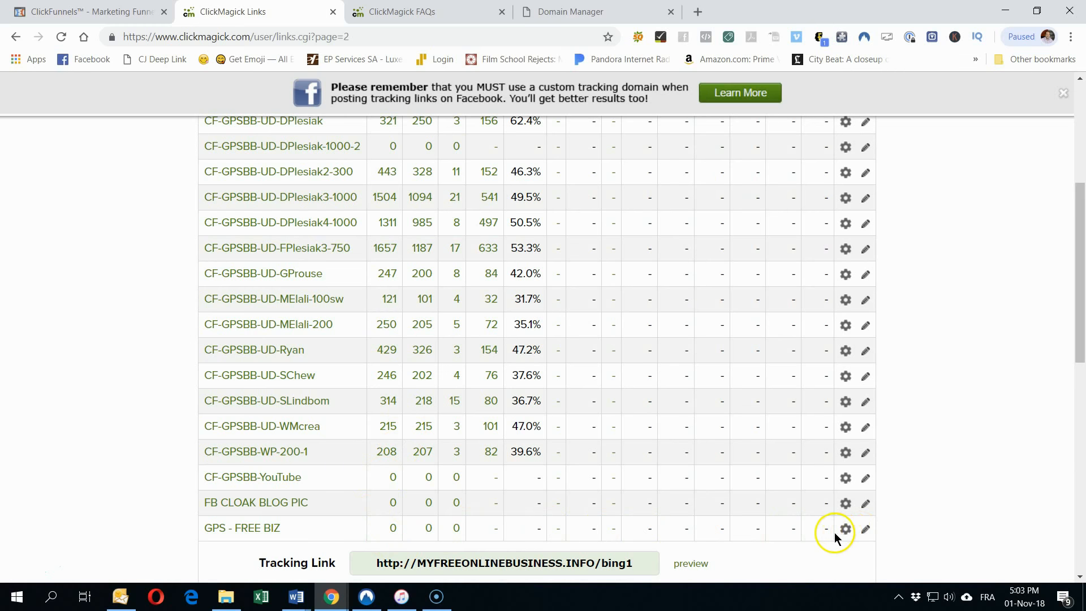
left_click(846, 530)
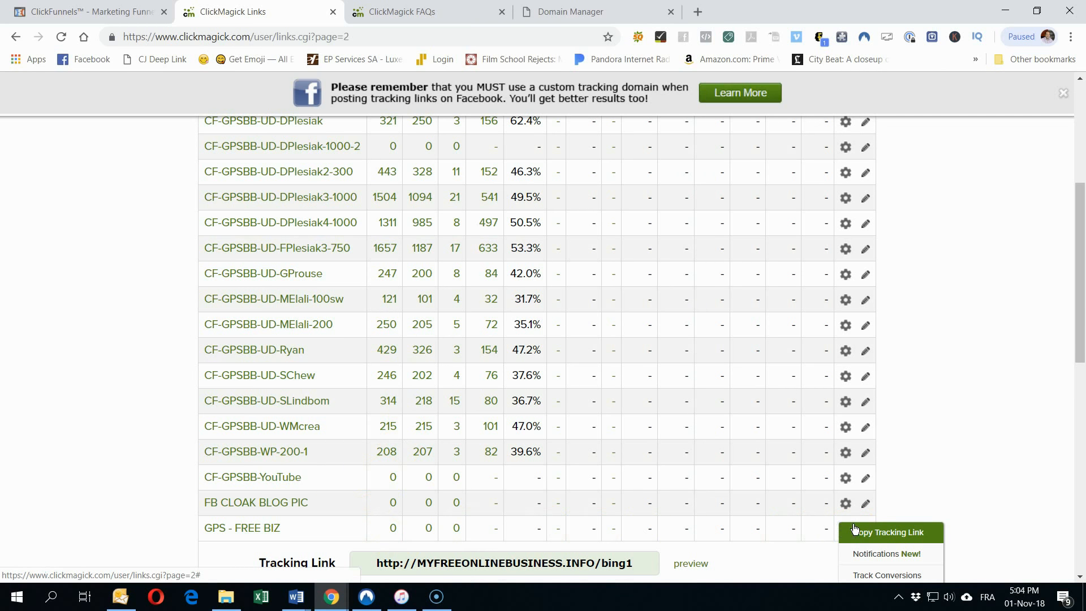
scroll(854, 529, "down", 2)
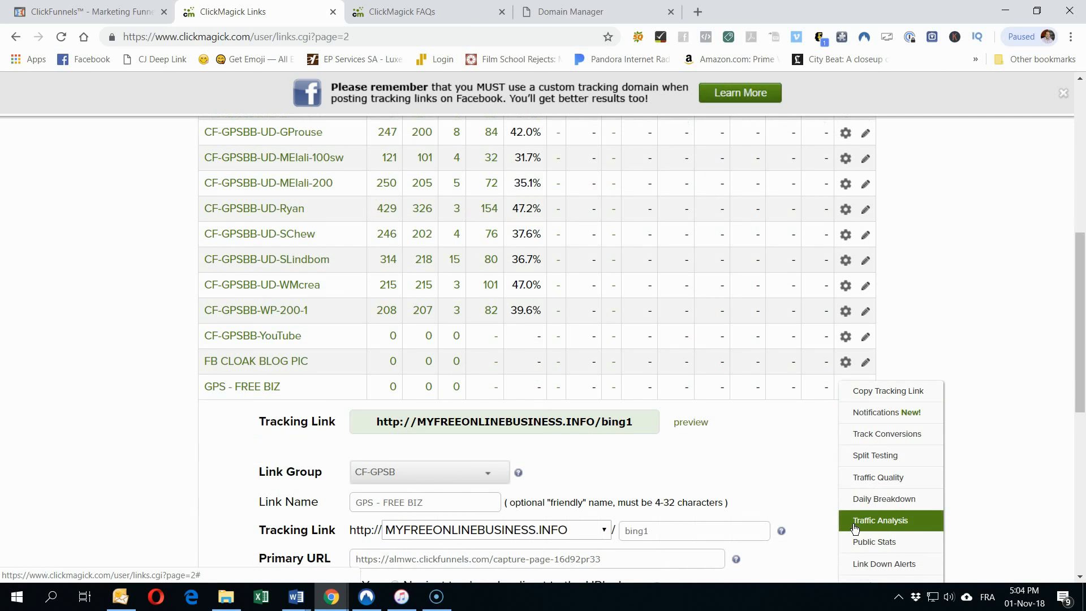
left_click(883, 455)
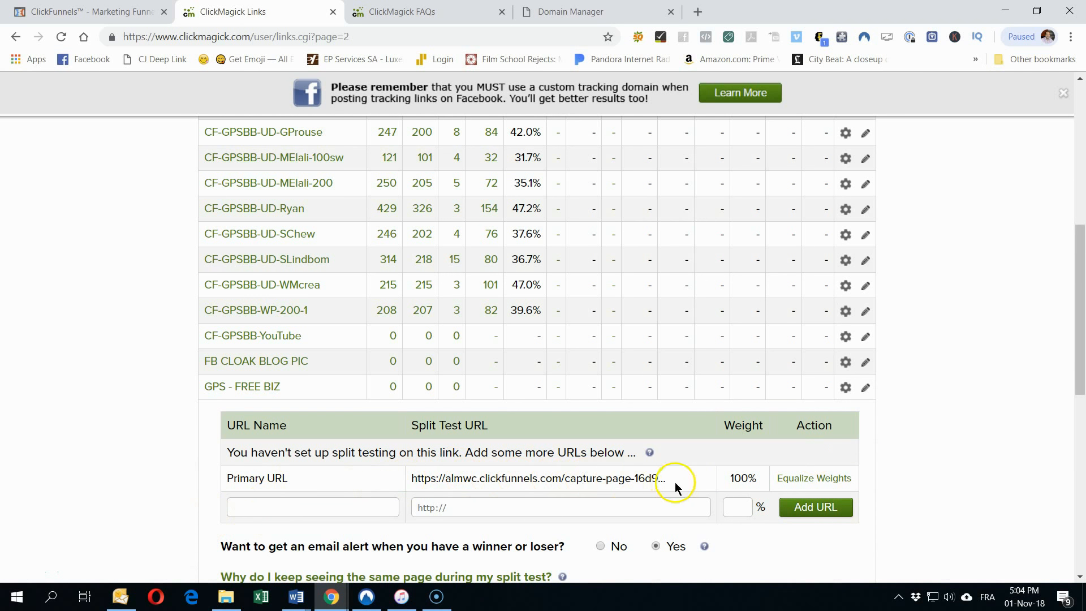
Step: Add split-test variation 2 with the Landing Page 2 URL at 50% weight
left_click(258, 509)
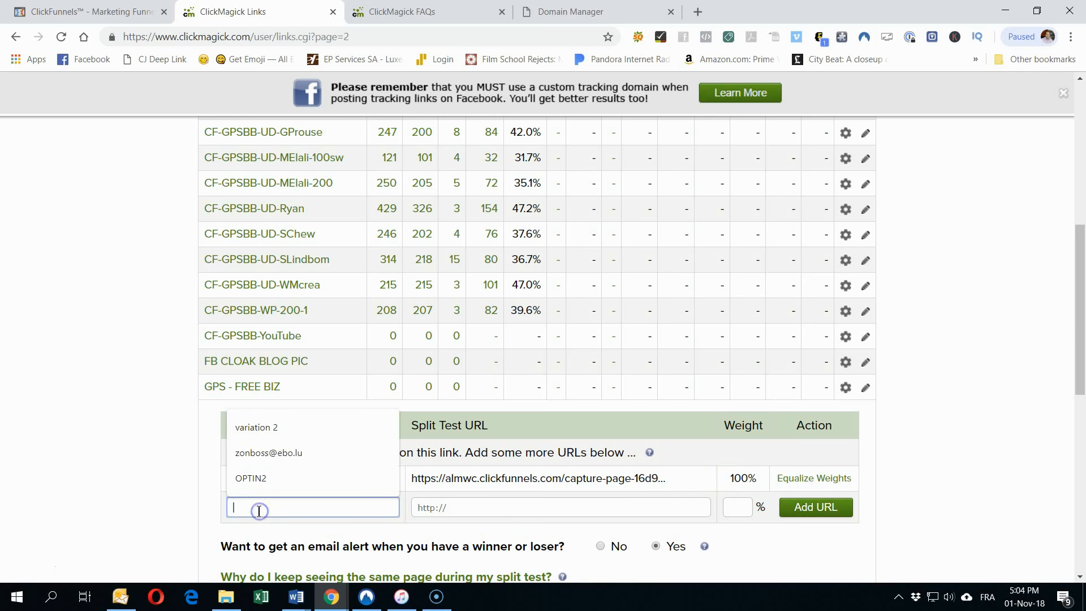
left_click(256, 427)
left_click(465, 510)
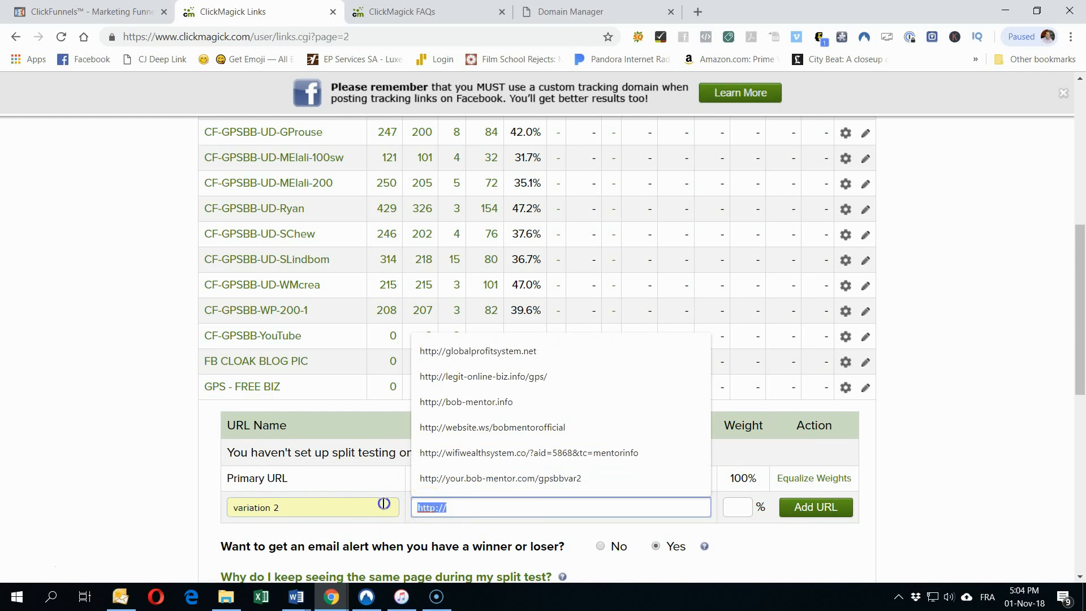
key("ctrl+v")
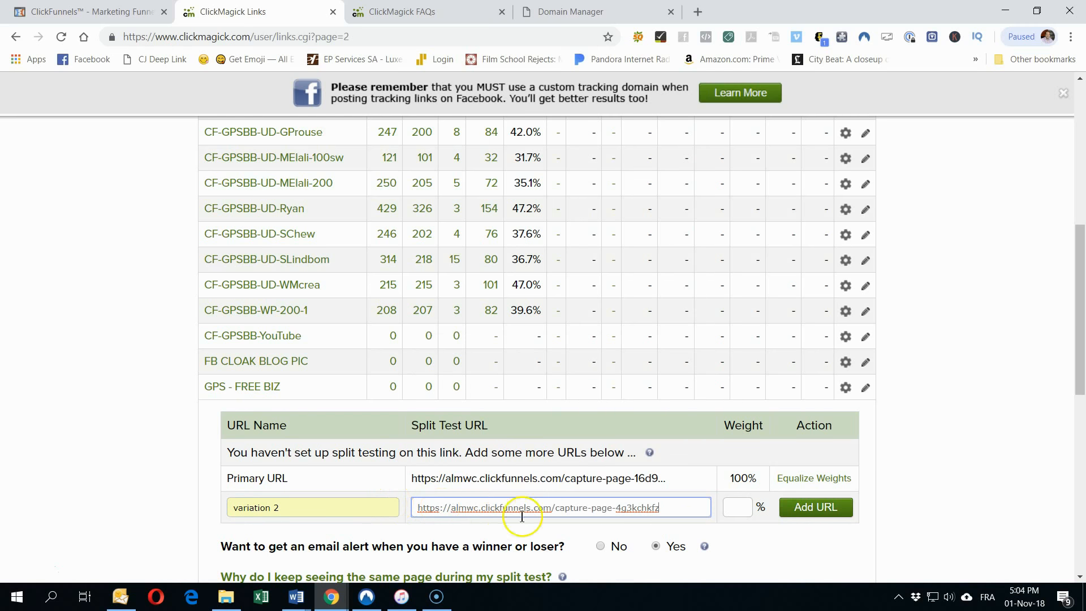
left_click(725, 507)
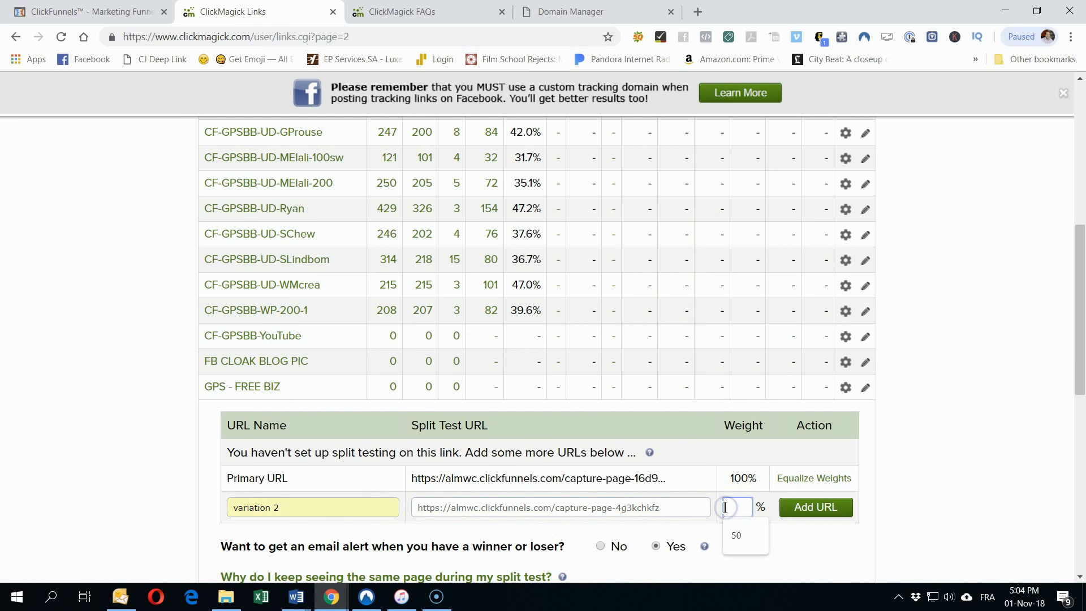
left_click(826, 508)
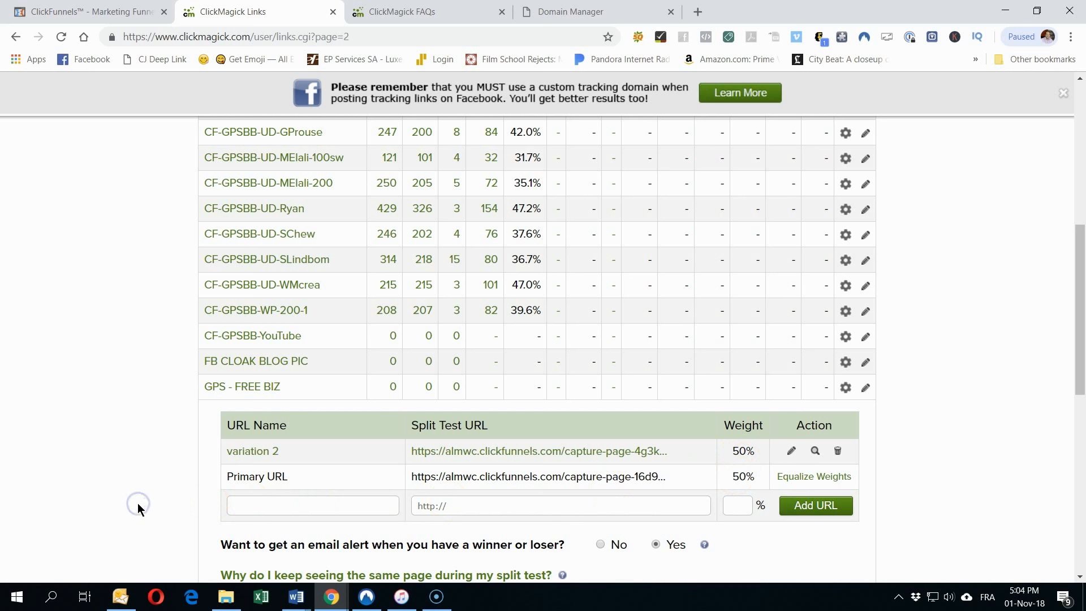
scroll(137, 503, "down", 2)
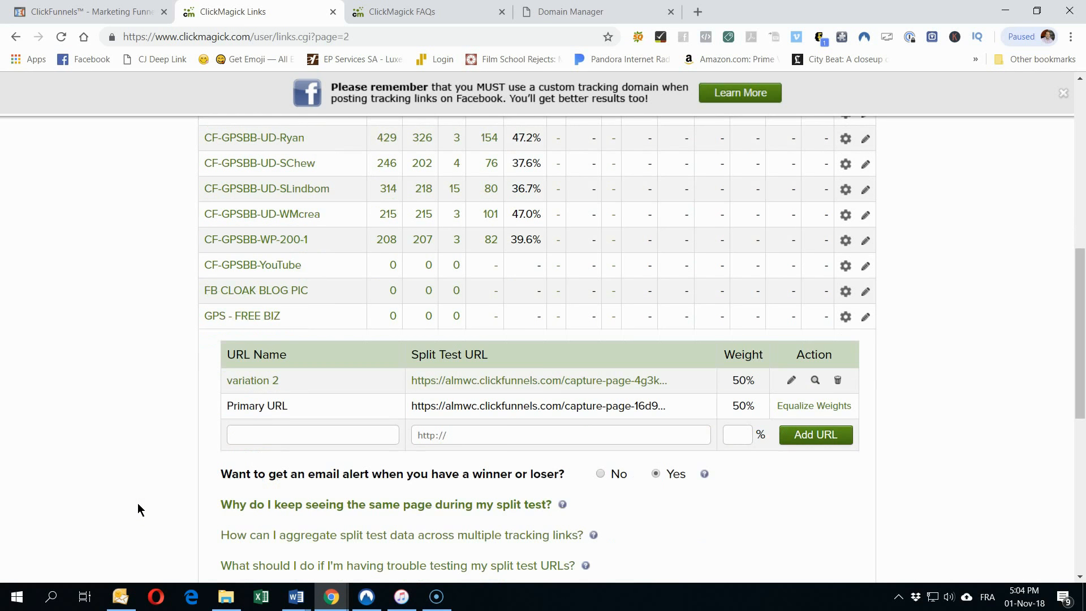
scroll(138, 503, "up", 2)
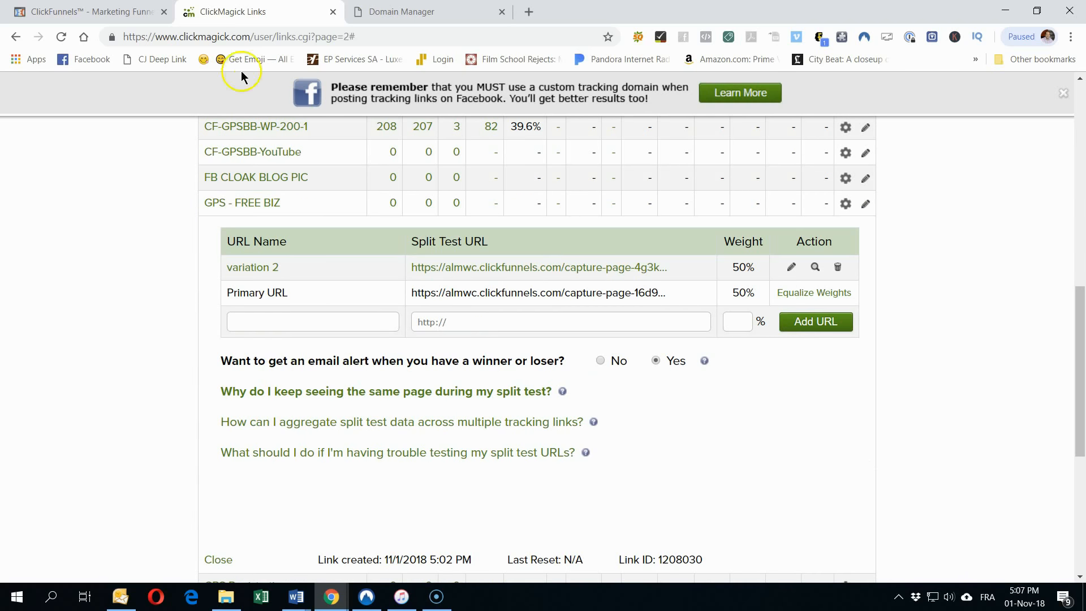
Step: Create a new funnel step named 'Thank You' after Capture Page 4
left_click(91, 11)
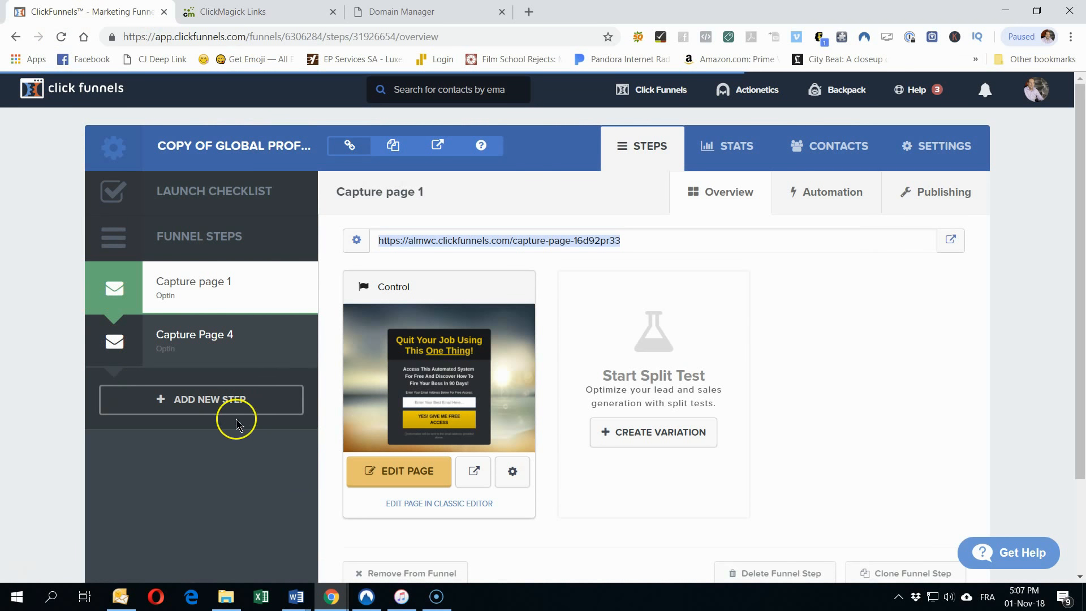
left_click(190, 407)
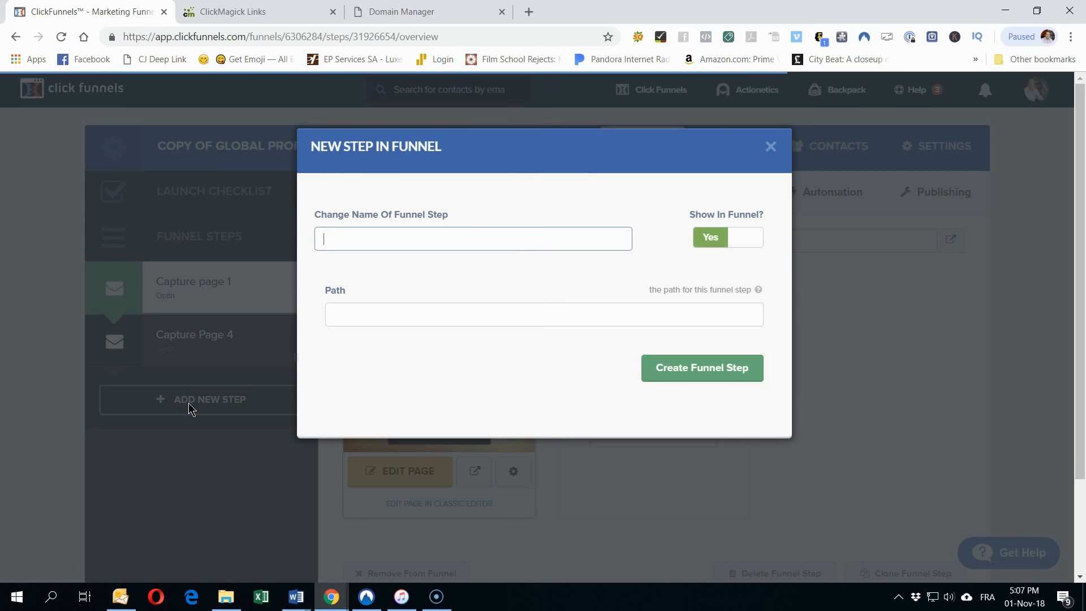
left_click(406, 234)
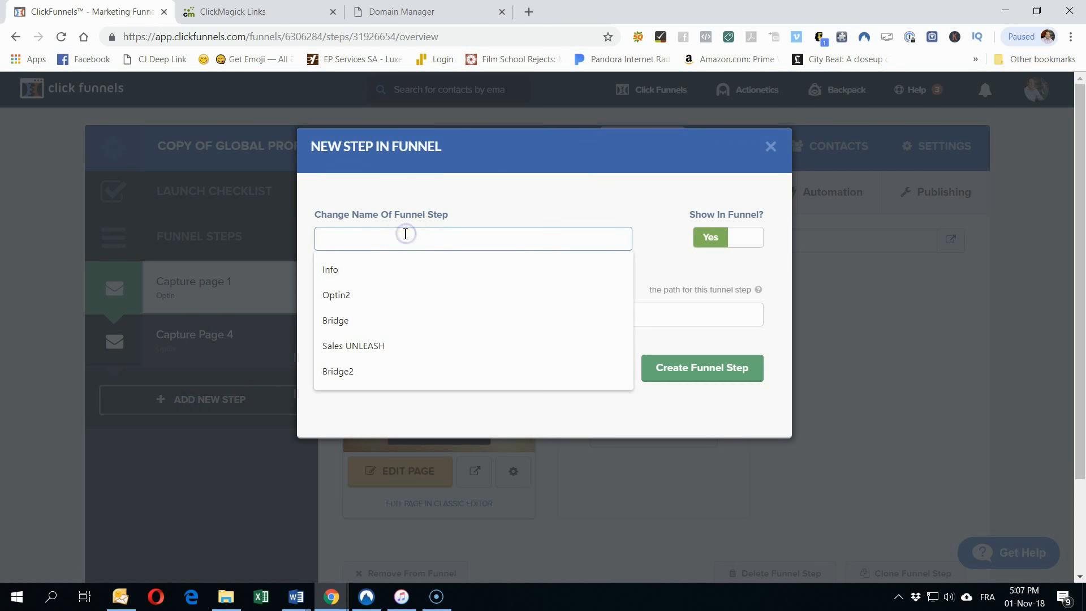
type("Thank You")
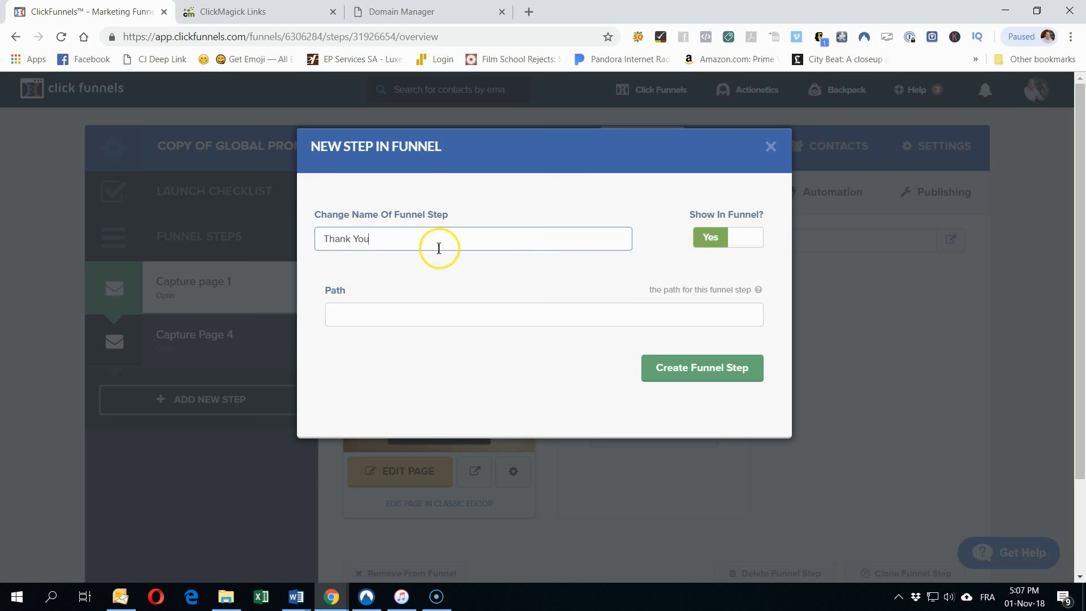
left_click(710, 380)
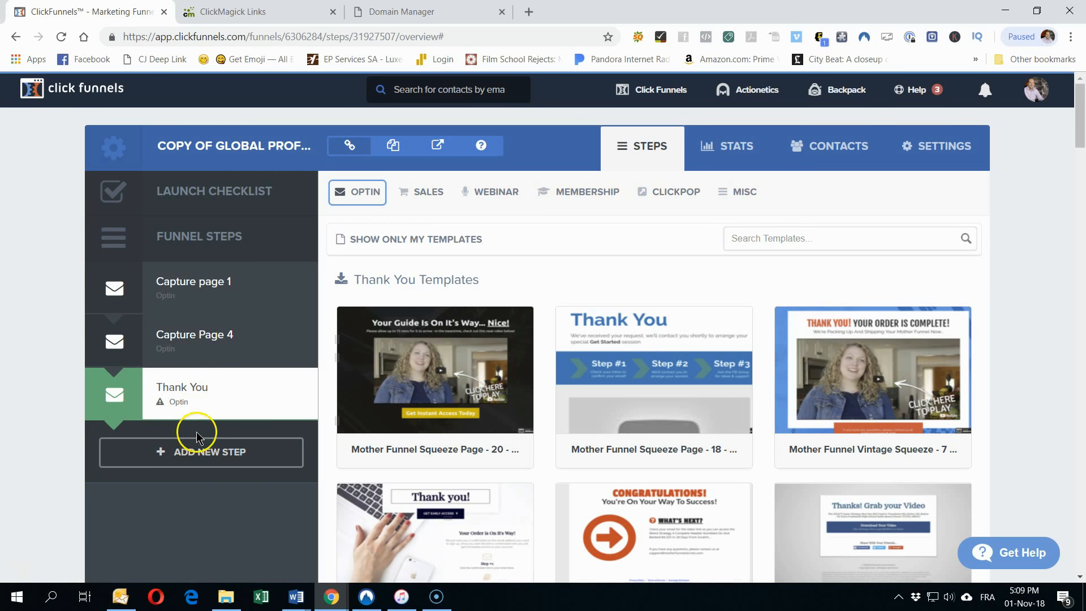
Step: Filter the templates to Thank You and choose the Blank Thank You Page template
left_click(365, 193)
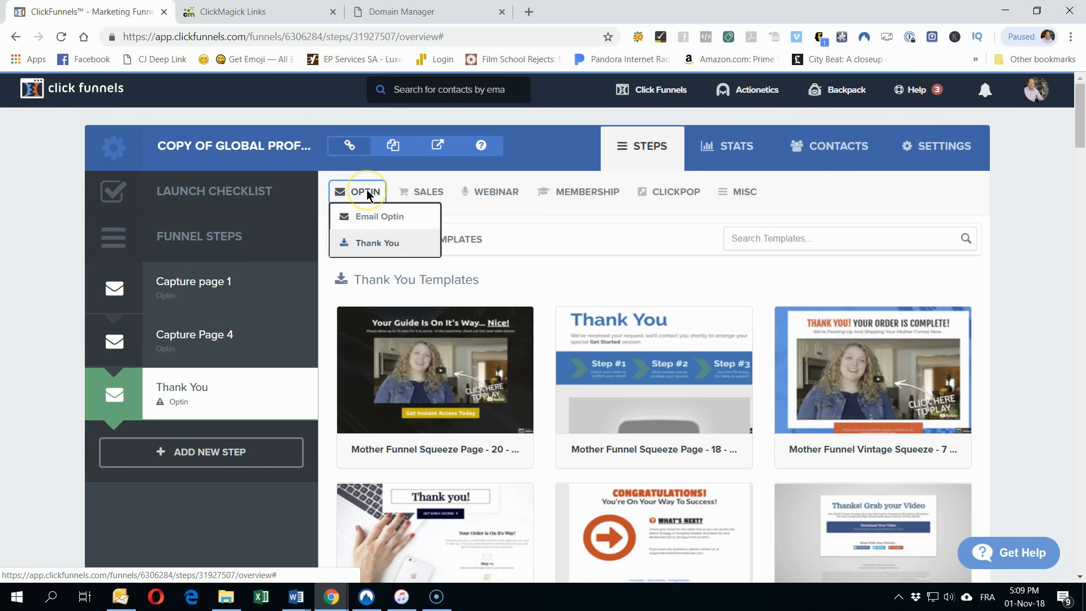
left_click(364, 243)
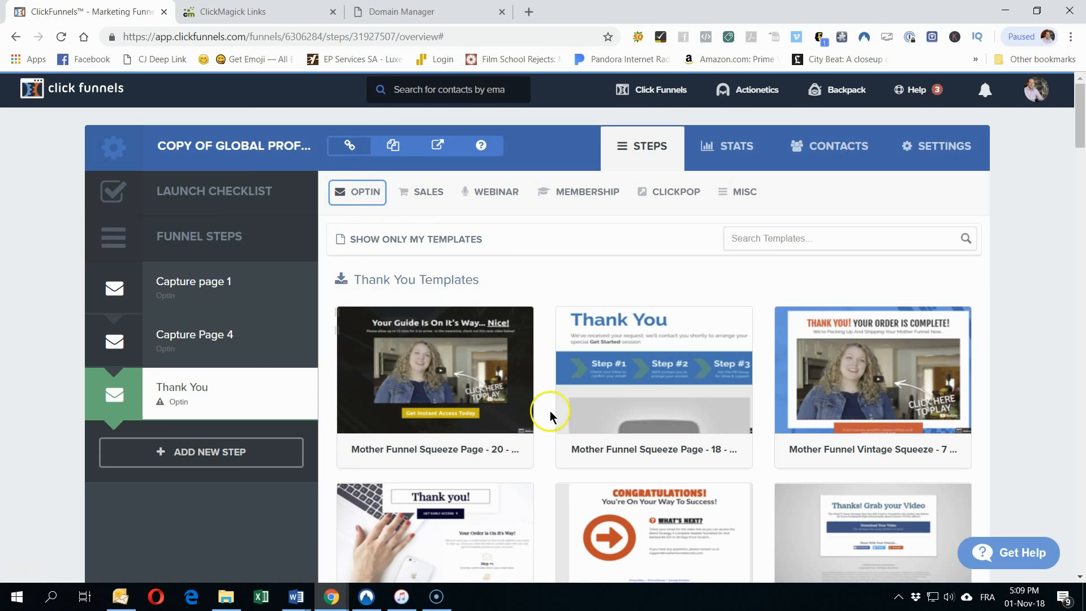
scroll(550, 410, "down", 2)
scroll(551, 417, "down", 18)
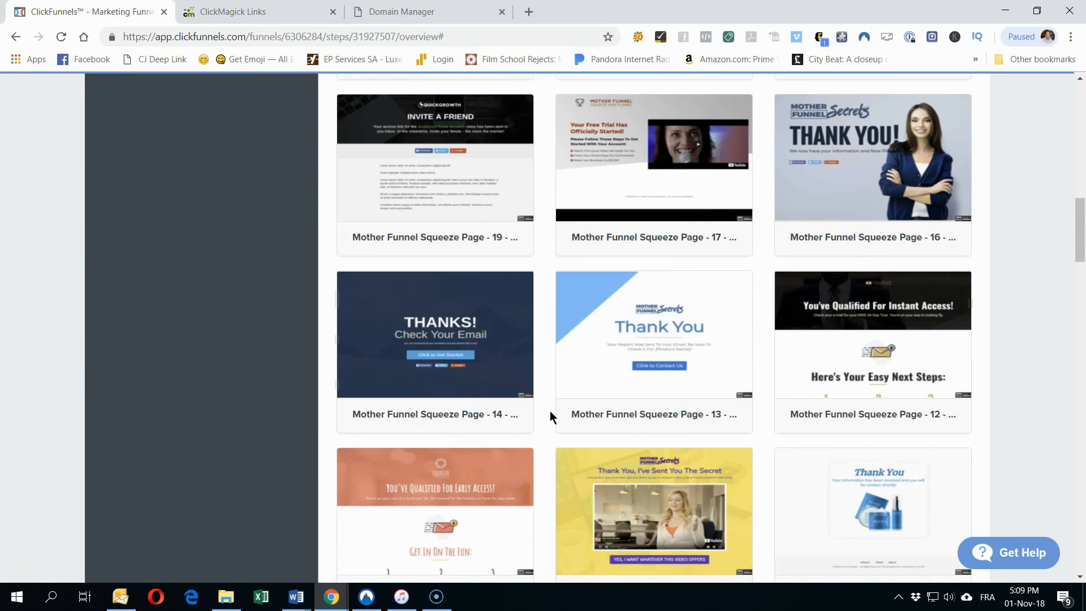
scroll(551, 416, "down", 20)
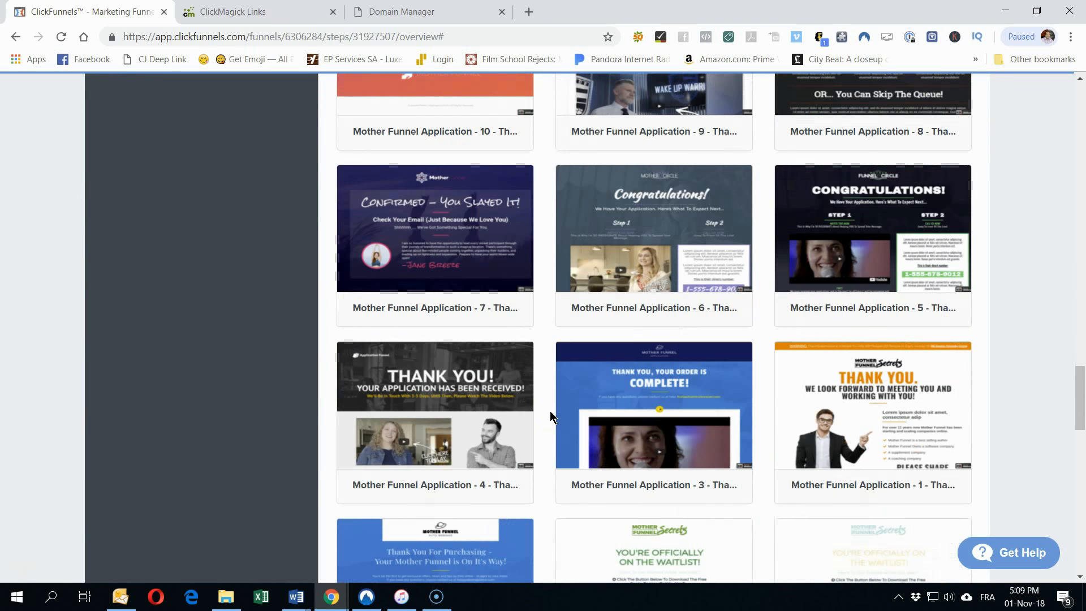
scroll(550, 416, "down", 10)
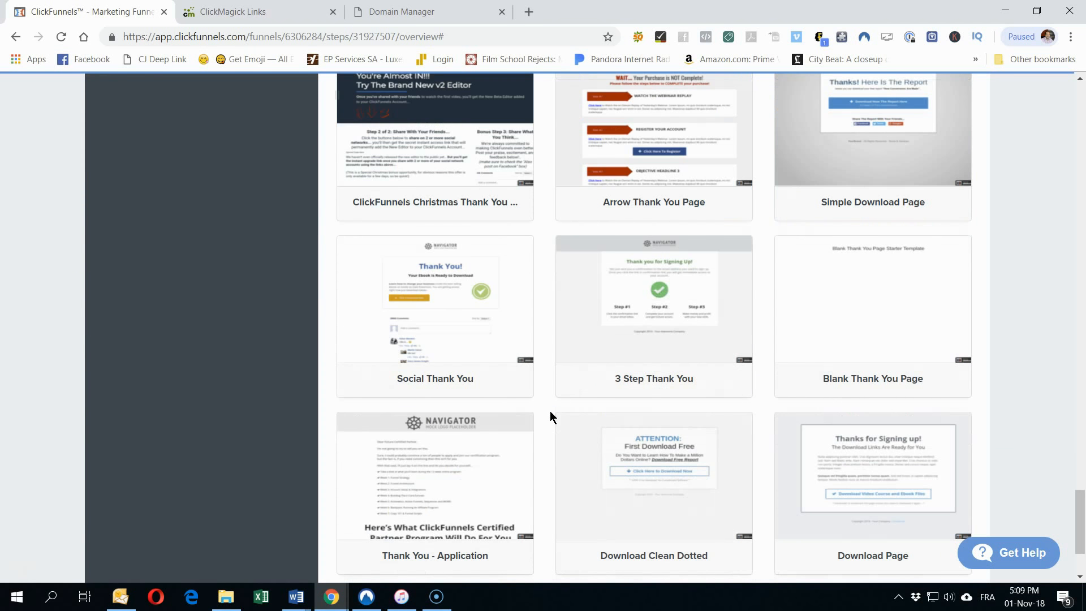
mouse_move(953, 308)
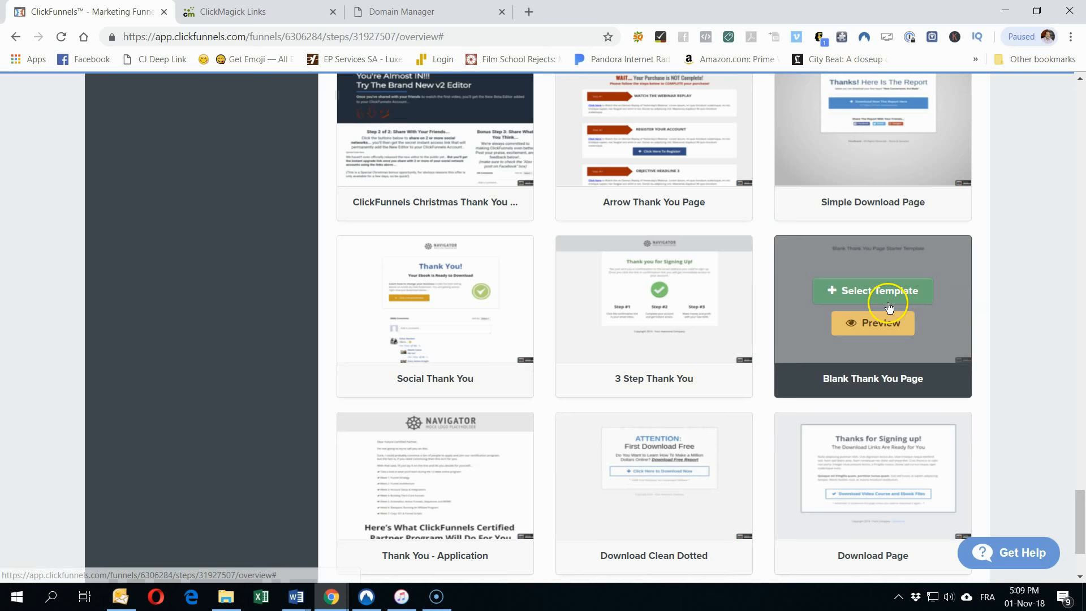
mouse_move(443, 458)
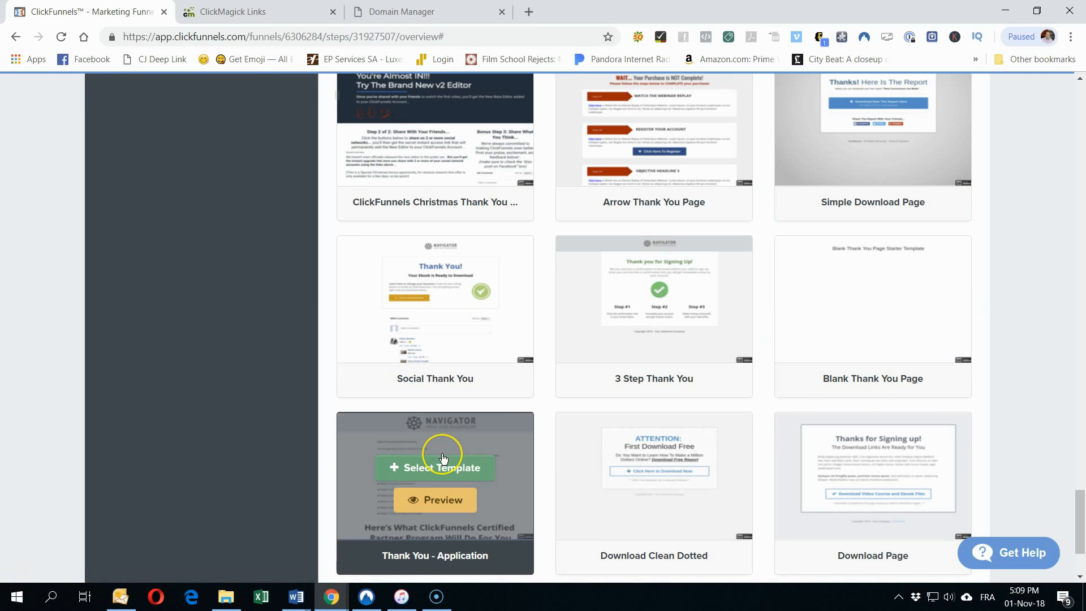
scroll(504, 360, "down", 3)
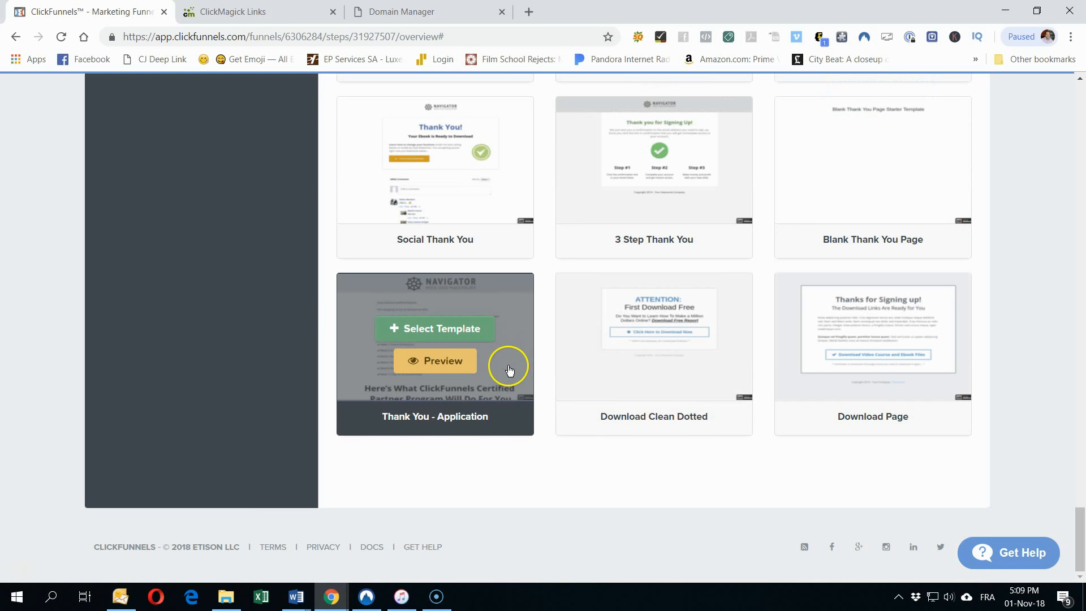
mouse_move(721, 379)
scroll(755, 506, "up", 6)
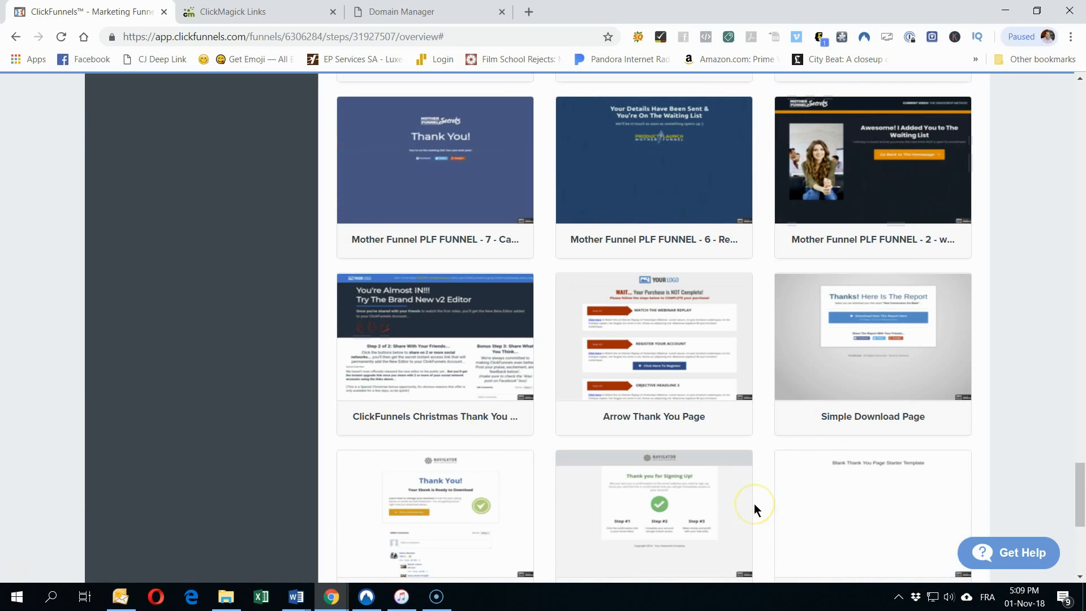
scroll(755, 508, "down", 2)
mouse_move(837, 356)
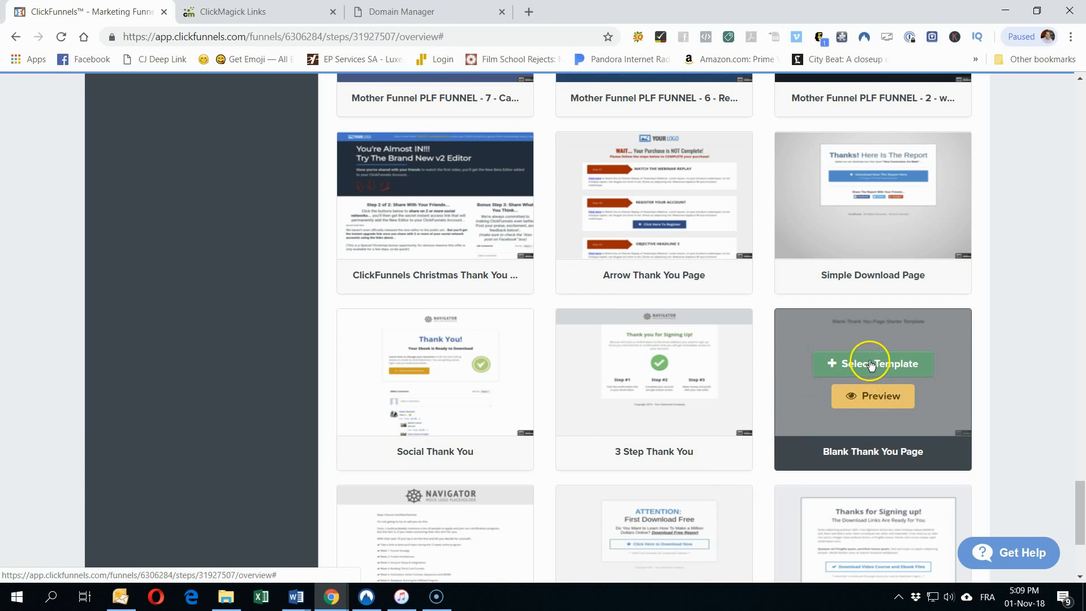
left_click(868, 362)
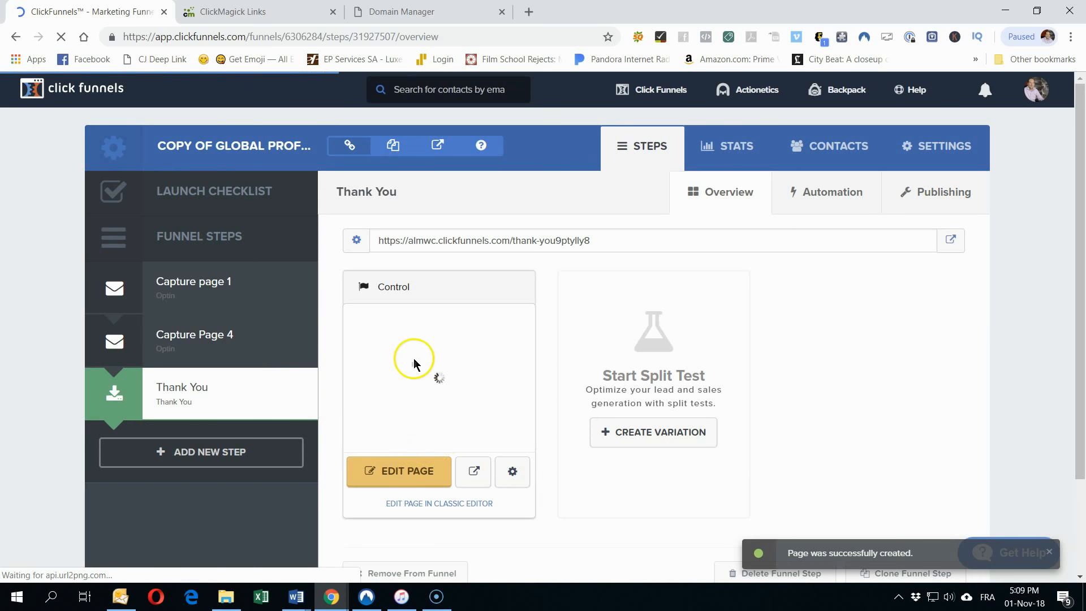
Step: Open the Blank Thank You Page in the editor and check its section and row layout options
left_click(411, 470)
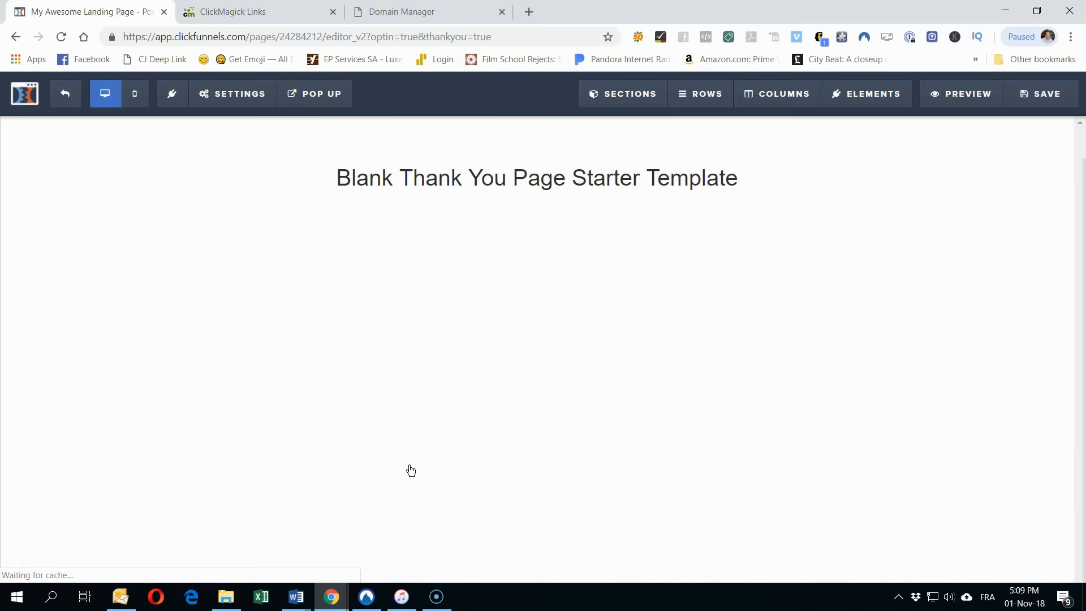
mouse_move(531, 185)
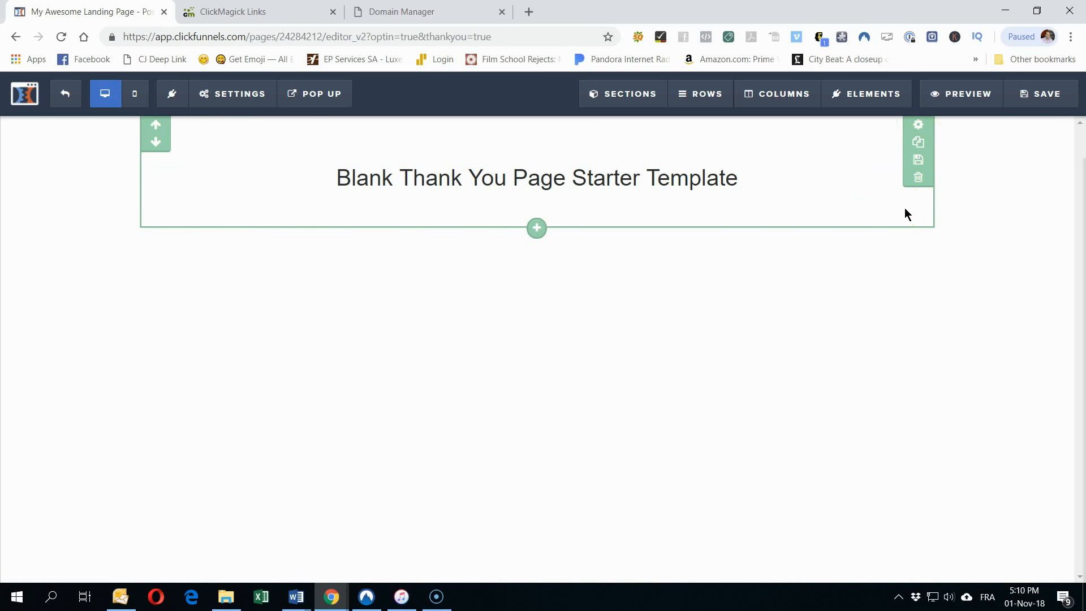
left_click(918, 127)
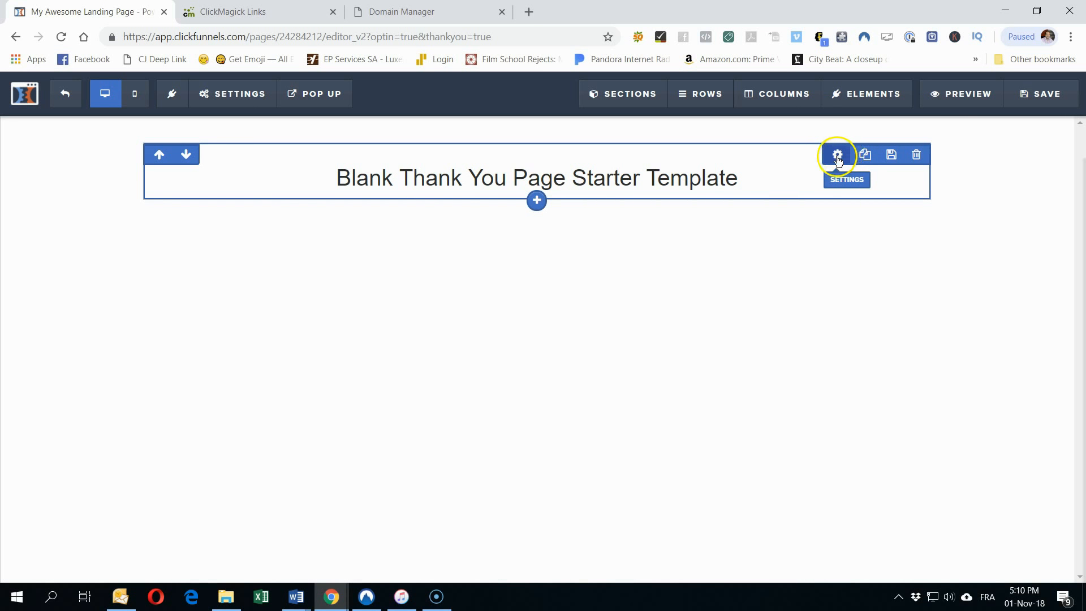
left_click(534, 199)
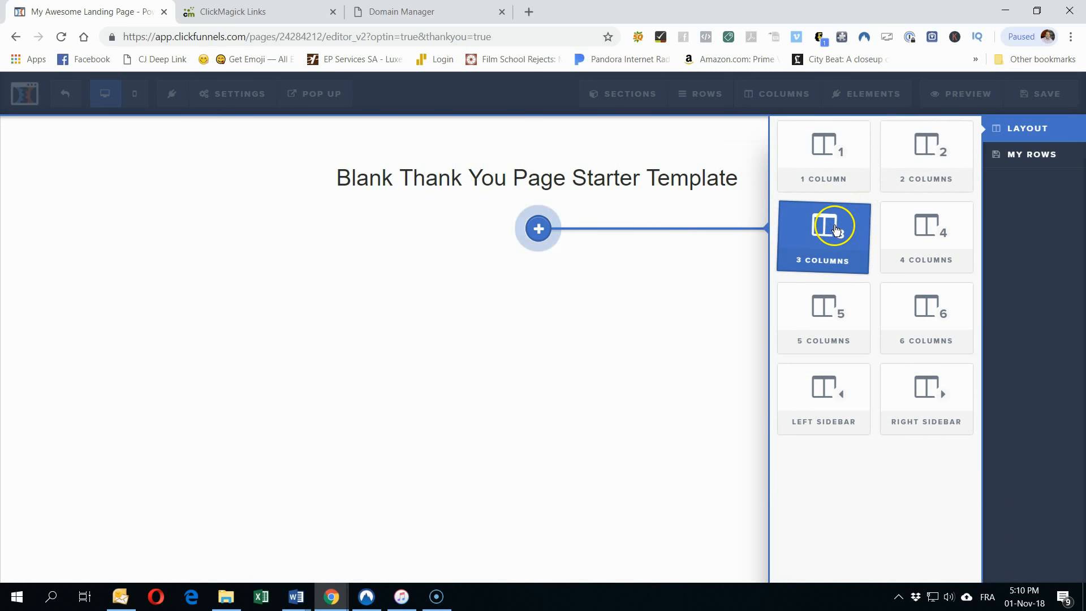
left_click(489, 320)
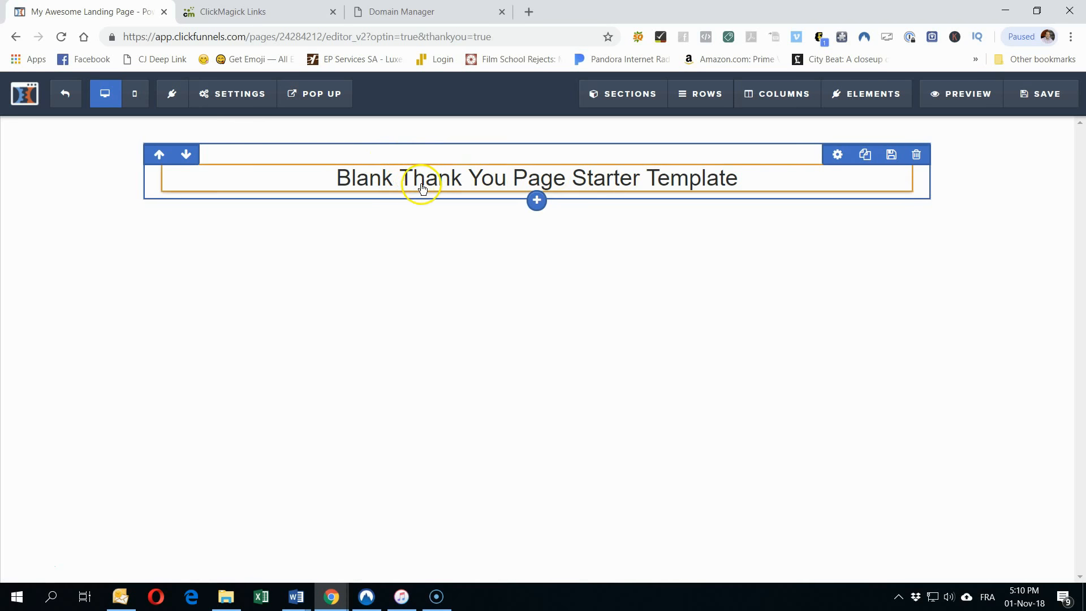
Step: Replace the starter headline with 'THANK YOU FOR JOINING'
double_click(477, 174)
triple_click(477, 174)
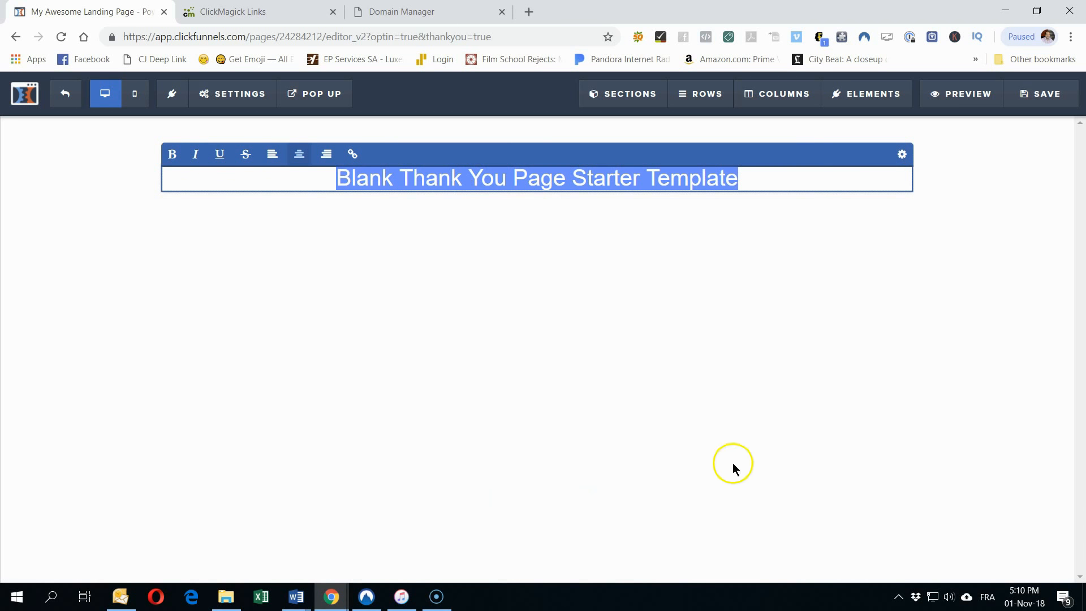
left_click(696, 172)
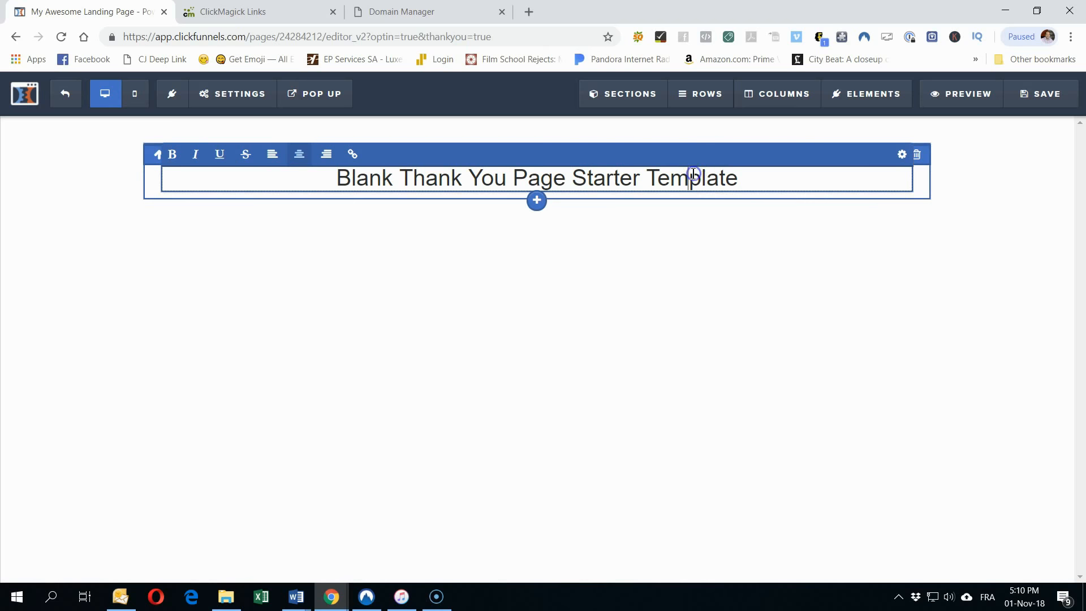
triple_click(693, 174)
type("t")
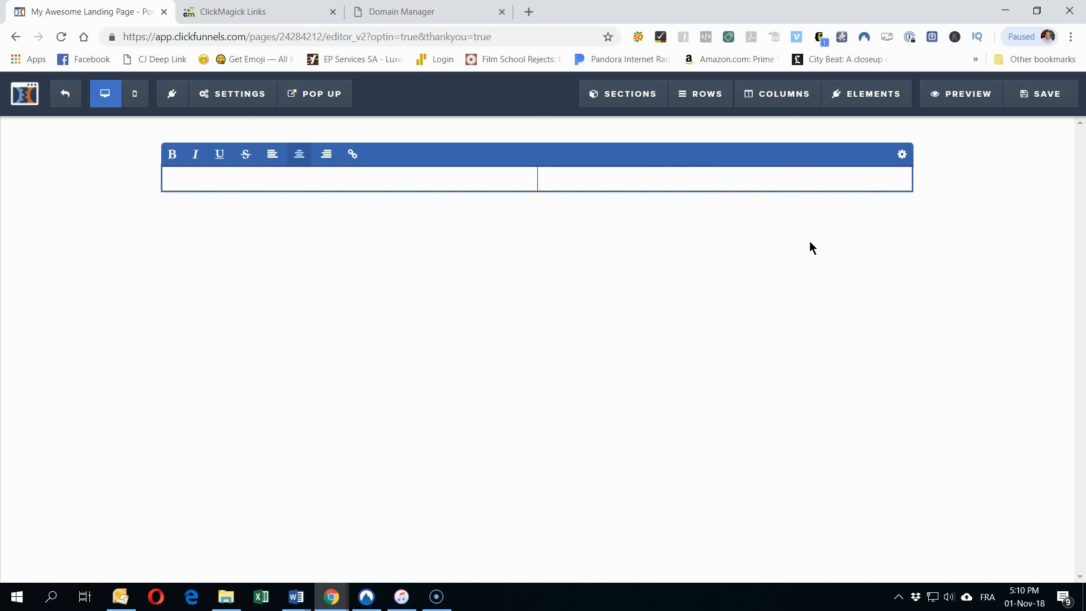
type("HANK YOU ")
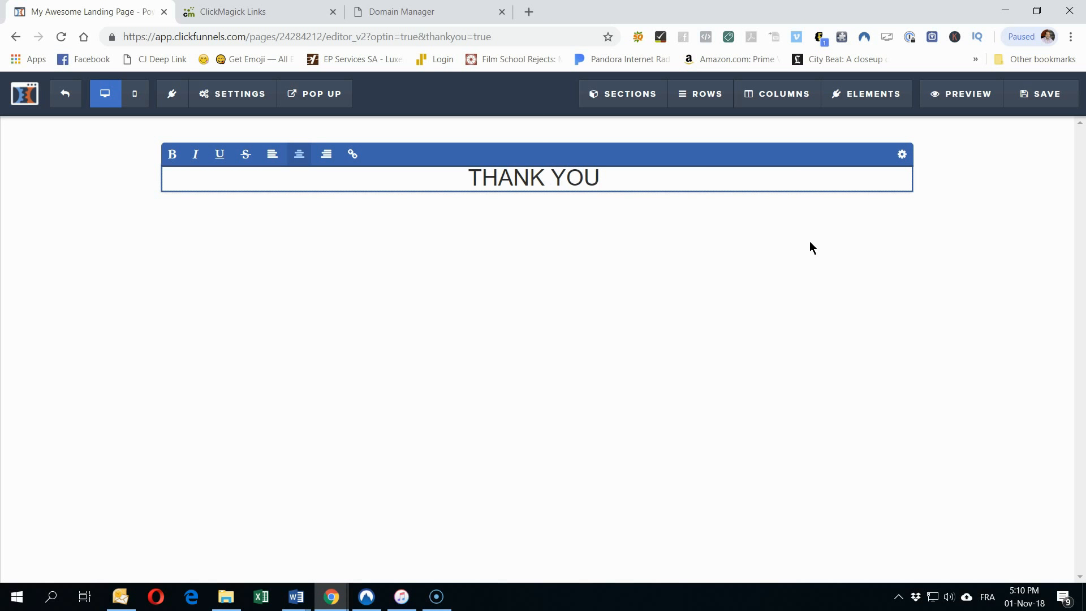
type("FOR")
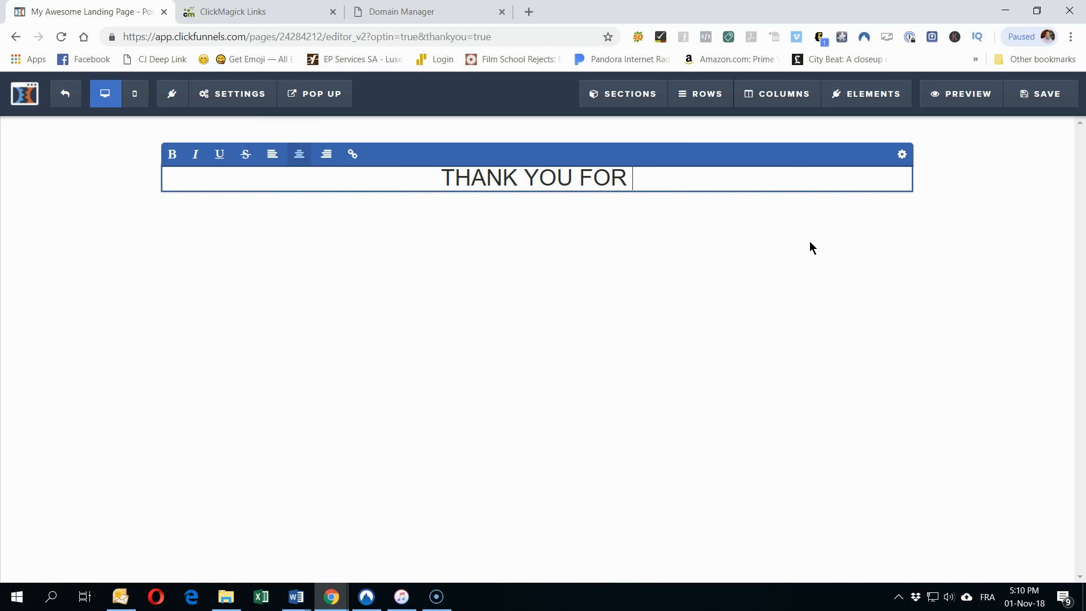
type(" JOINING")
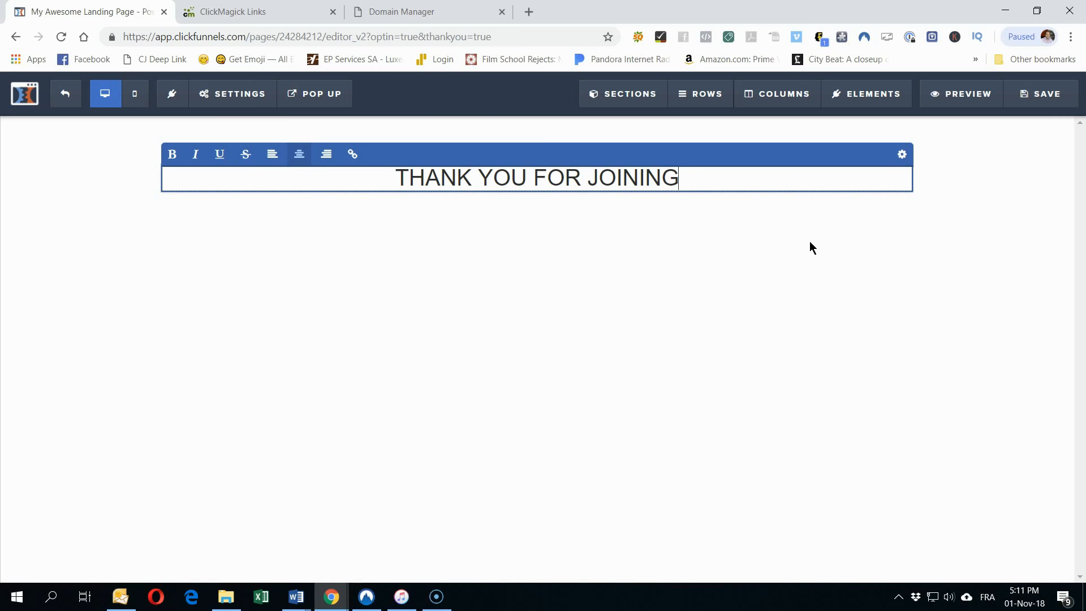
Step: Add a line below: 'Your FREE account is being created in the background and will be ready'
key("Return")
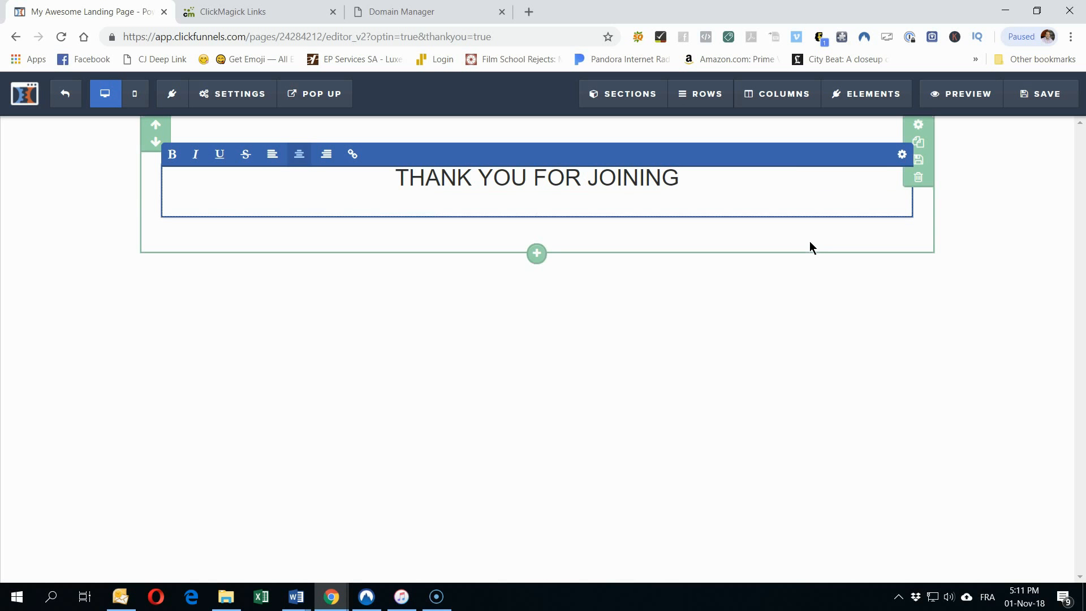
type("Your account")
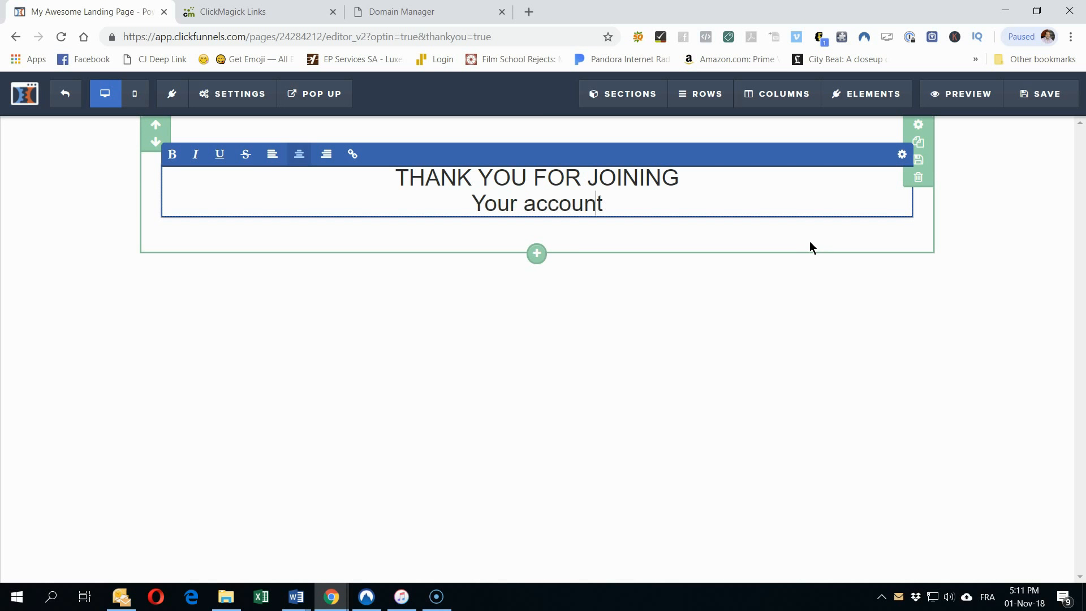
key("ctrl+Left")
type("f")
key("BackSpace")
type("FREE")
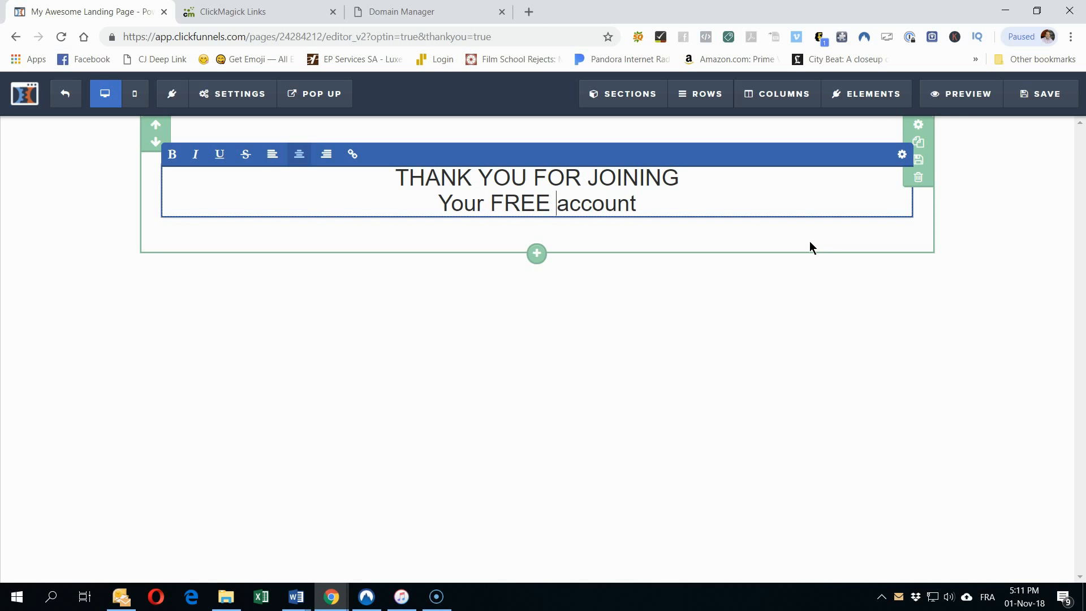
key("End")
type("is being created ")
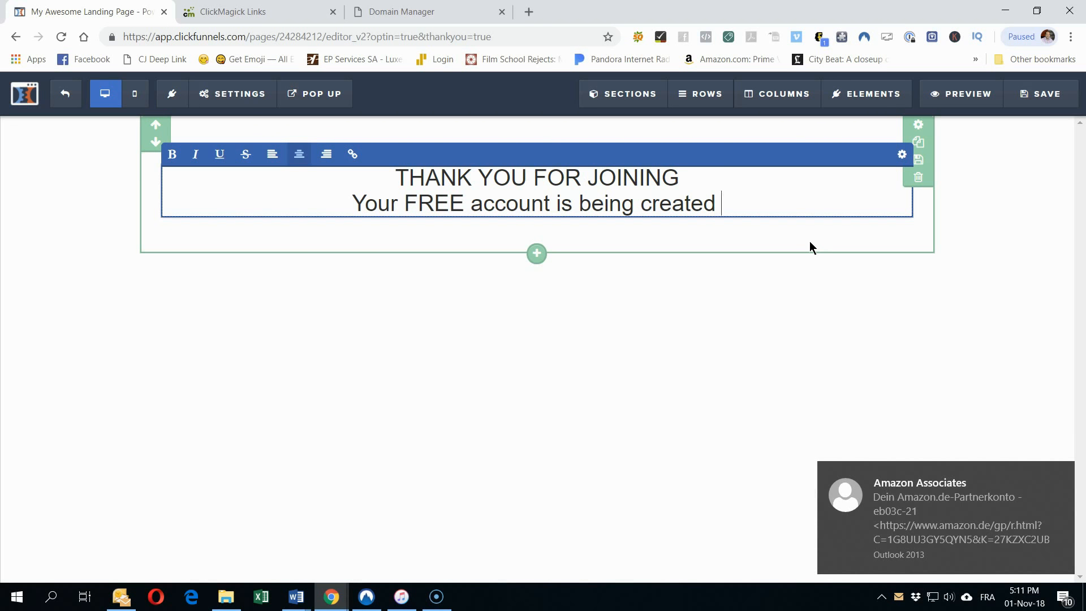
type("in the")
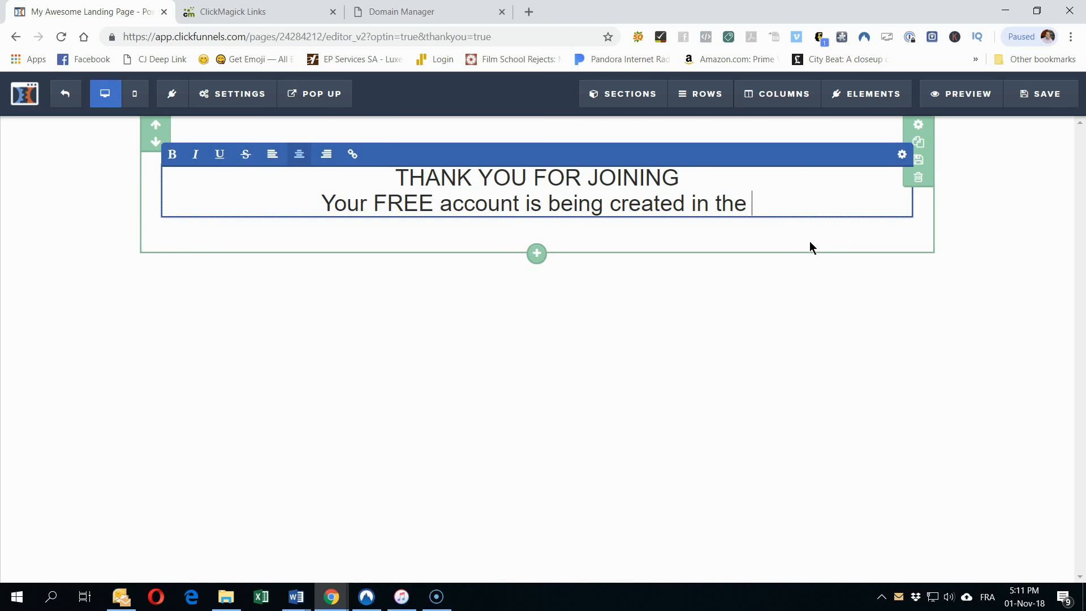
type("backgr")
type("d an")
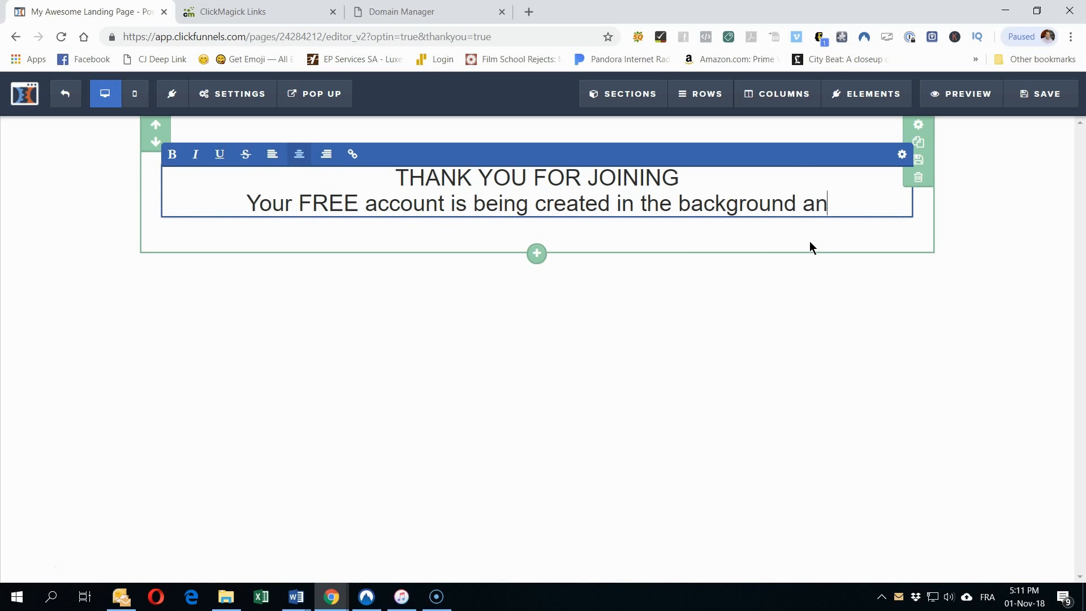
type("d will be ready.")
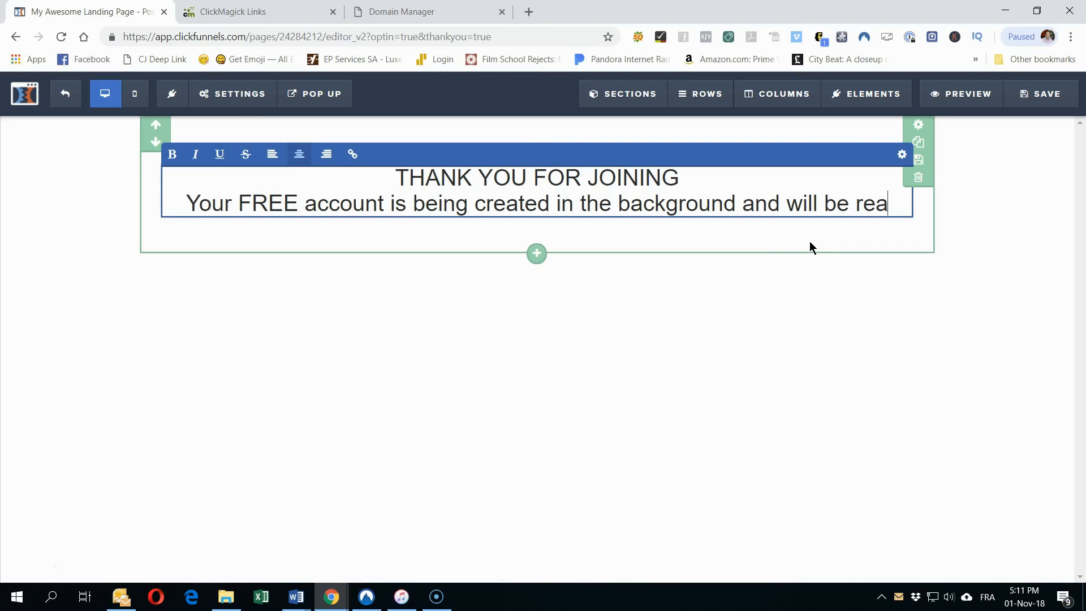
key("BackSpace")
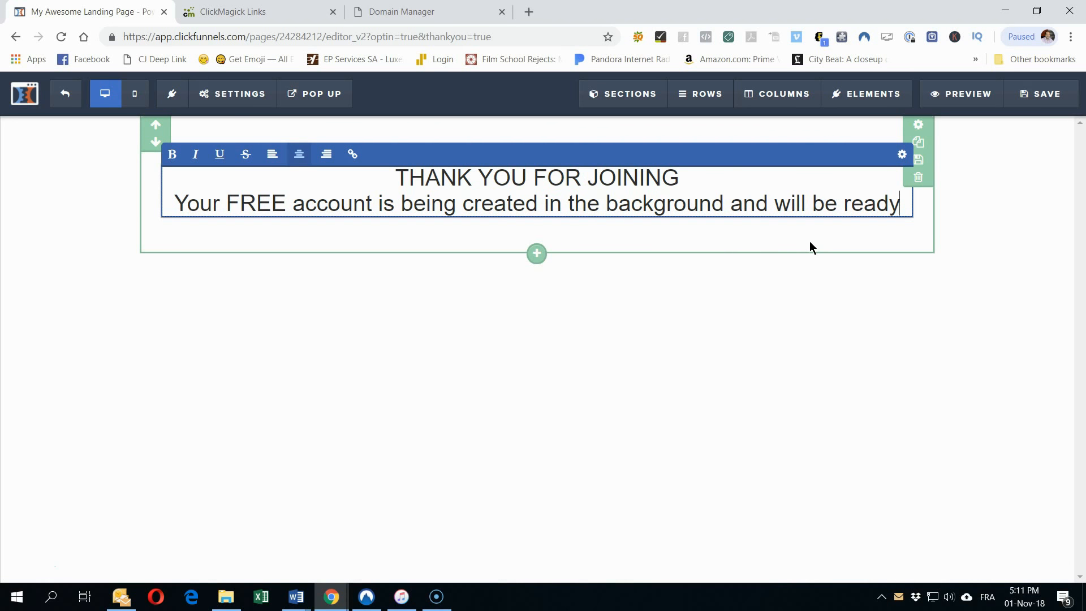
key("Return")
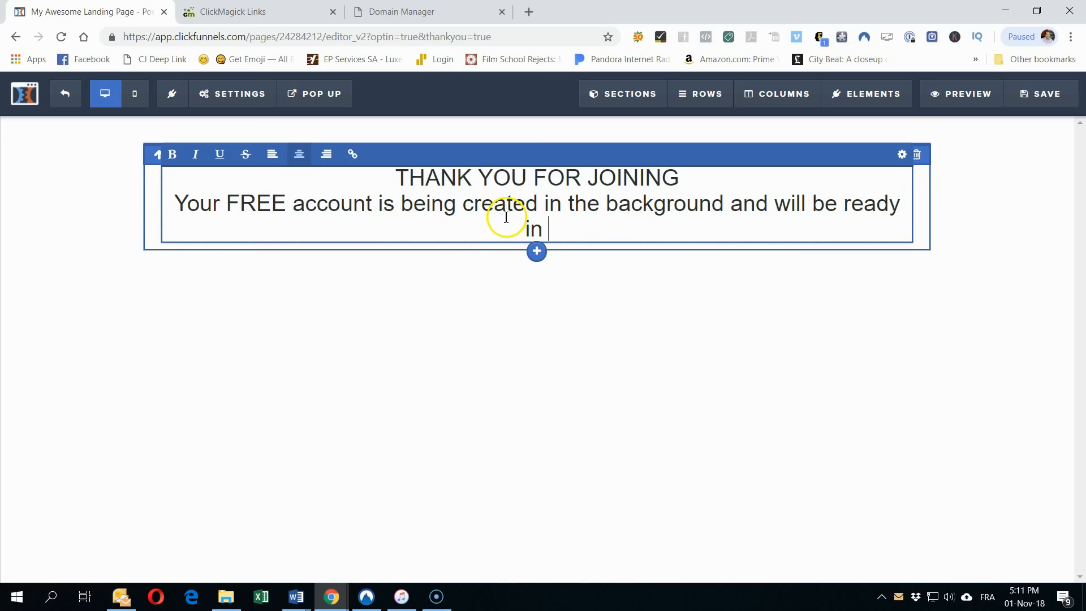
Step: Add a single-column row below the headline containing a Minute Timer countdown
left_click(536, 251)
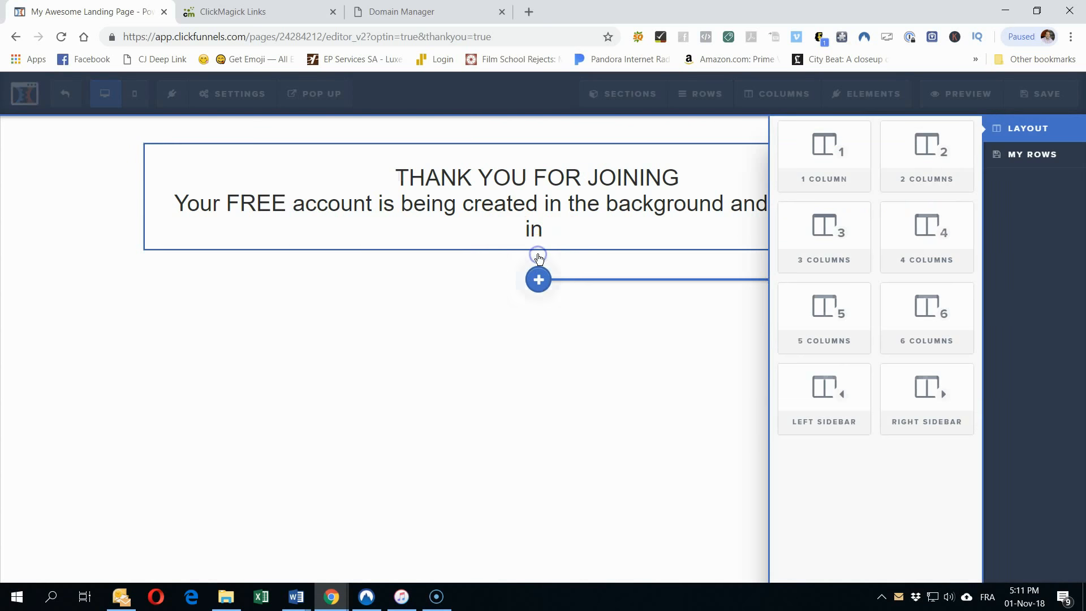
left_click(823, 161)
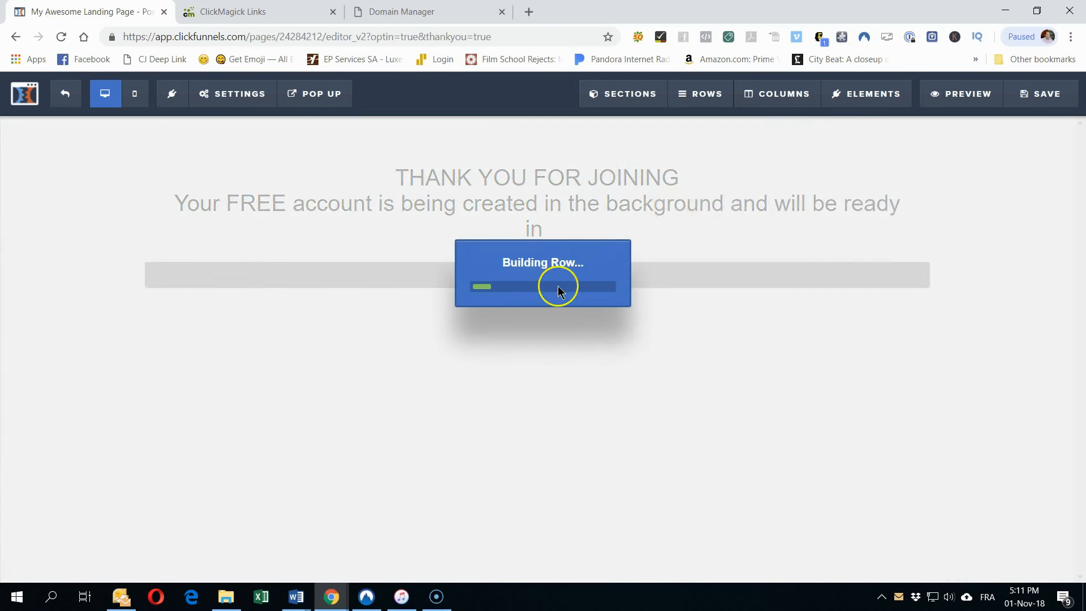
left_click(538, 274)
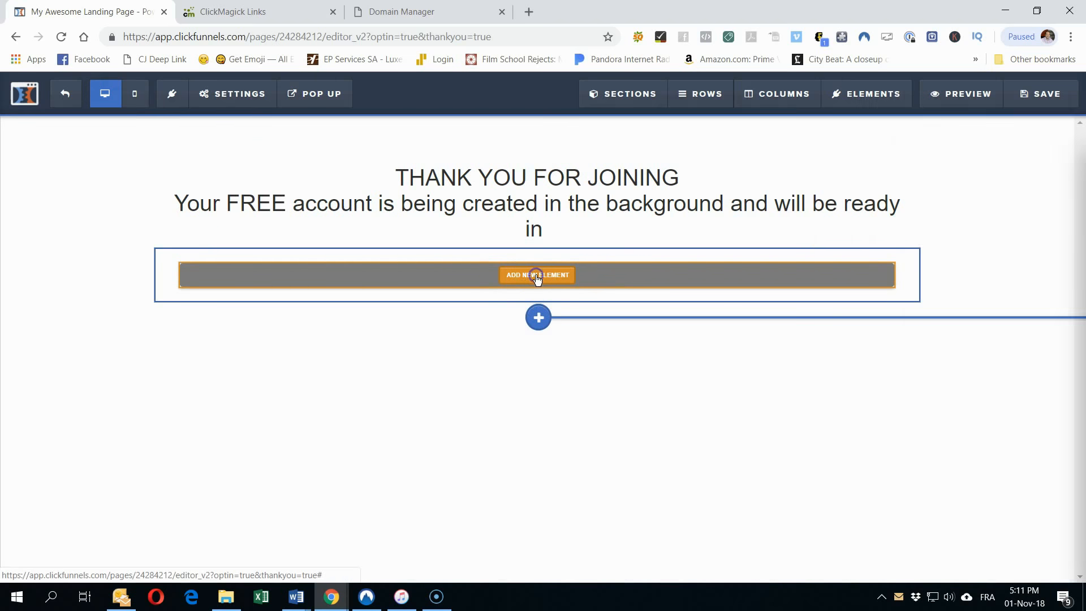
scroll(833, 371, "down", 4)
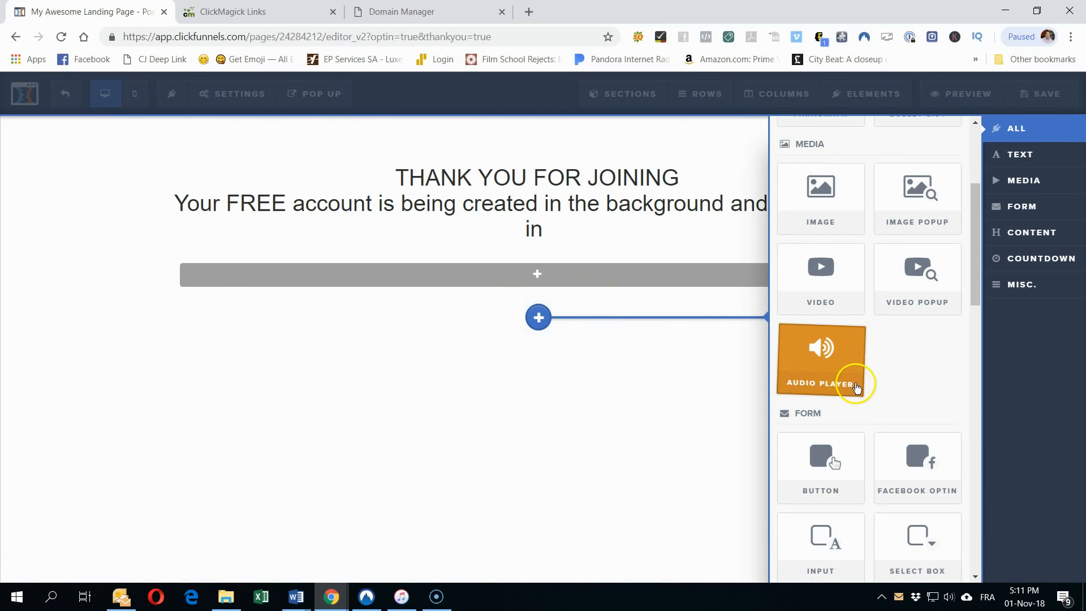
scroll(857, 388, "down", 3)
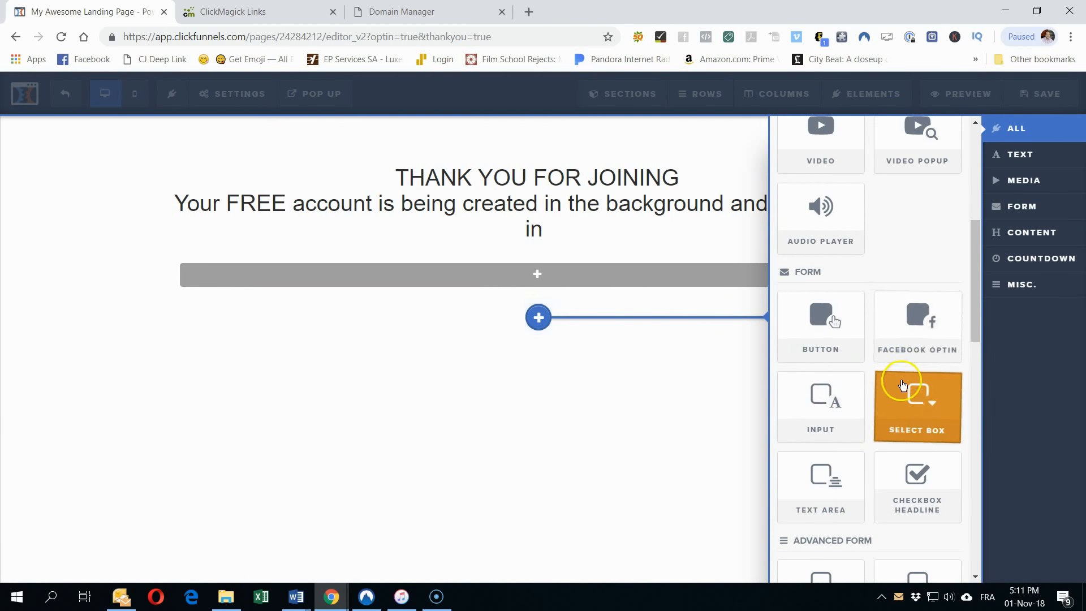
scroll(837, 468, "down", 3)
scroll(838, 469, "down", 2)
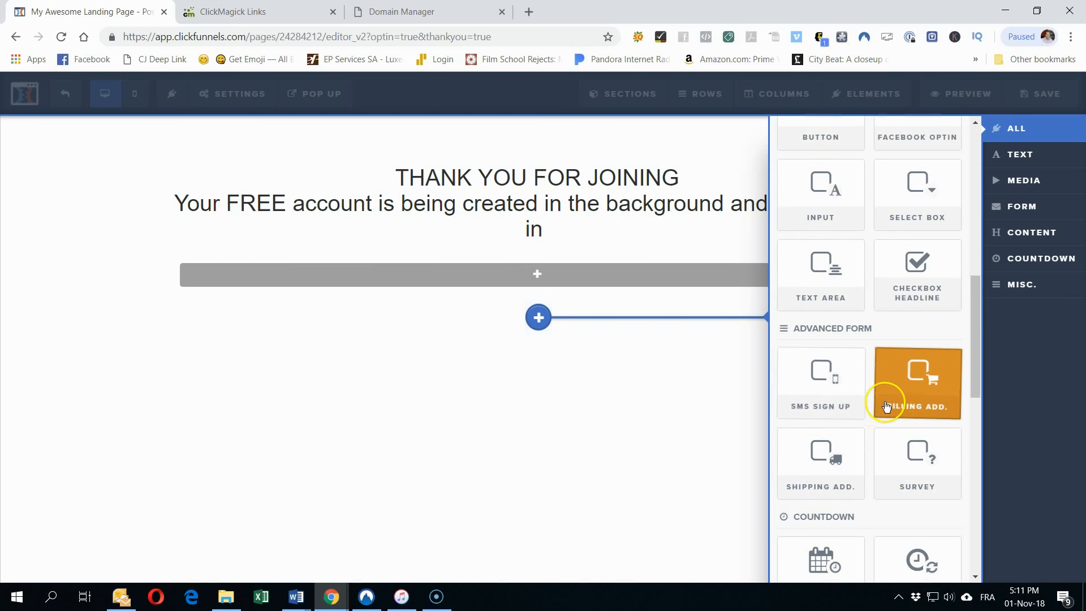
scroll(884, 424, "down", 2)
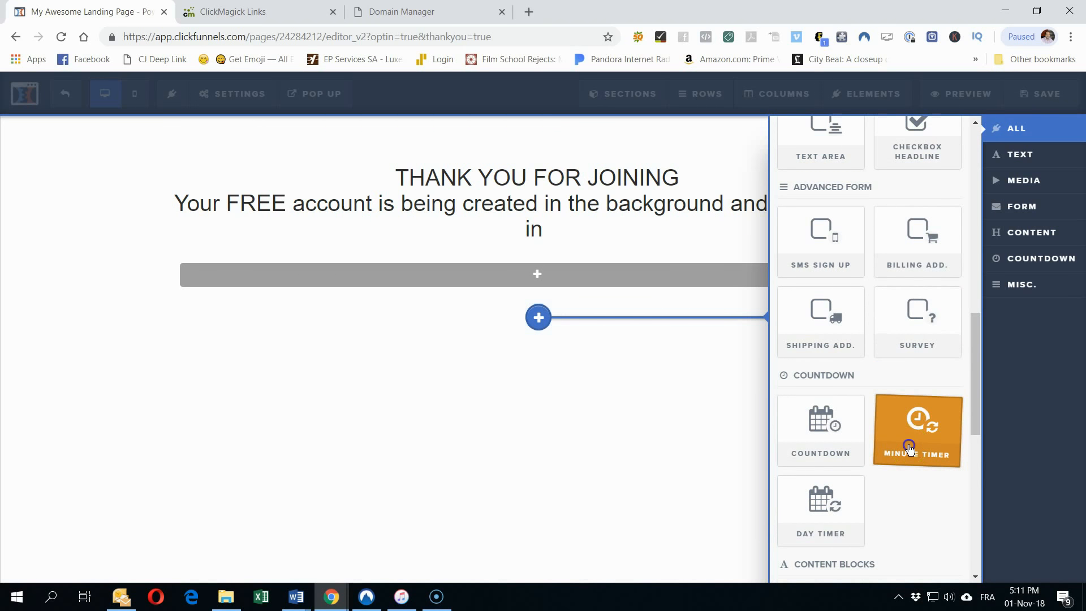
left_click(911, 441)
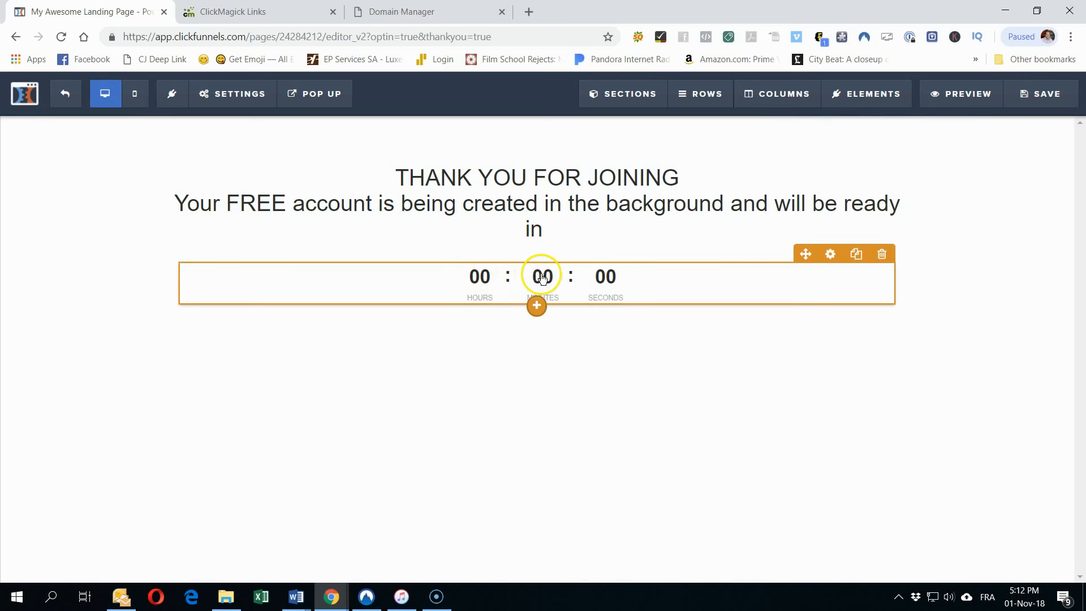
Step: Change the timer's minutes from 30 to 0, leaving 10 seconds, and save the page
left_click(606, 280)
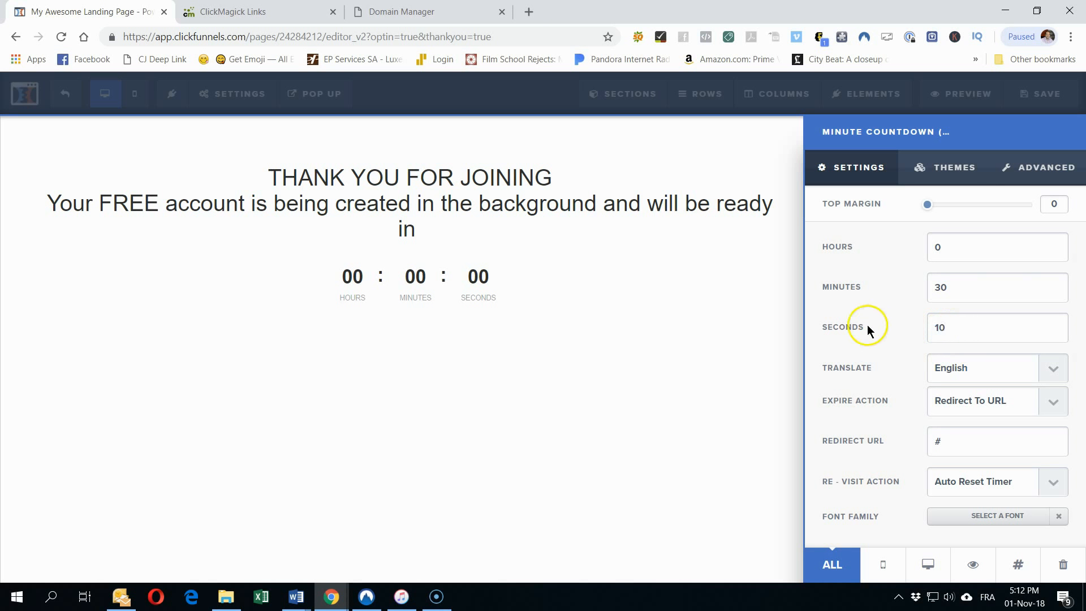
left_click_drag(952, 293, 844, 271)
type("0")
left_click(687, 254)
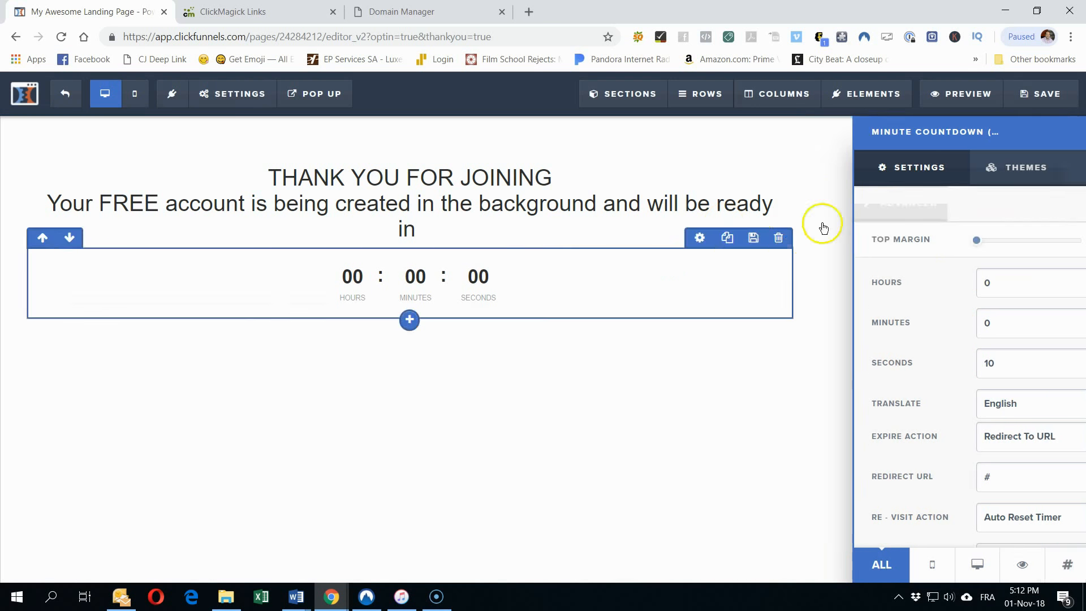
left_click(1042, 93)
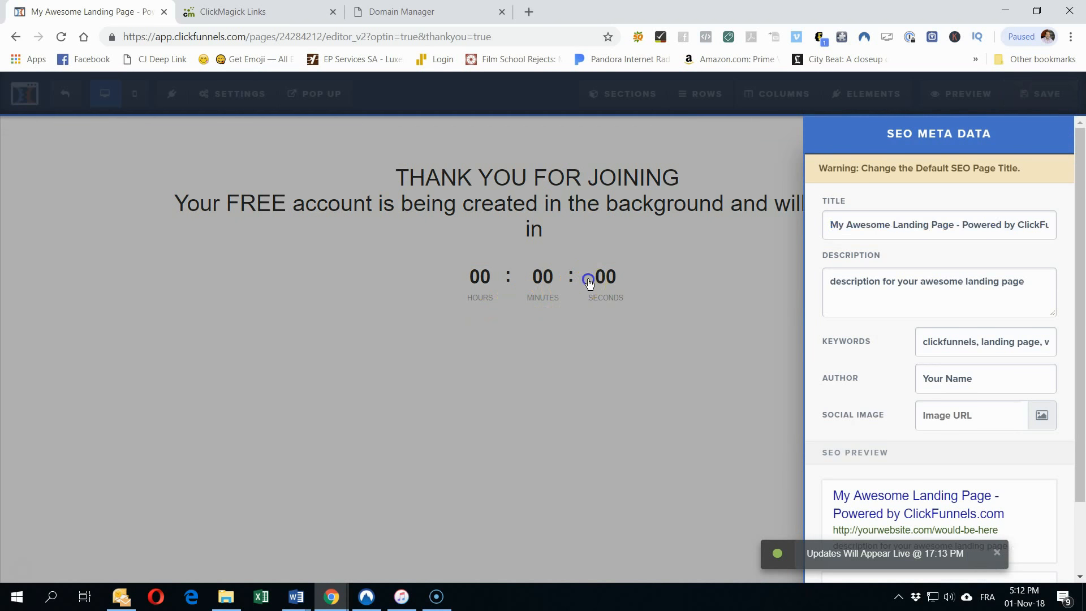
left_click(588, 283)
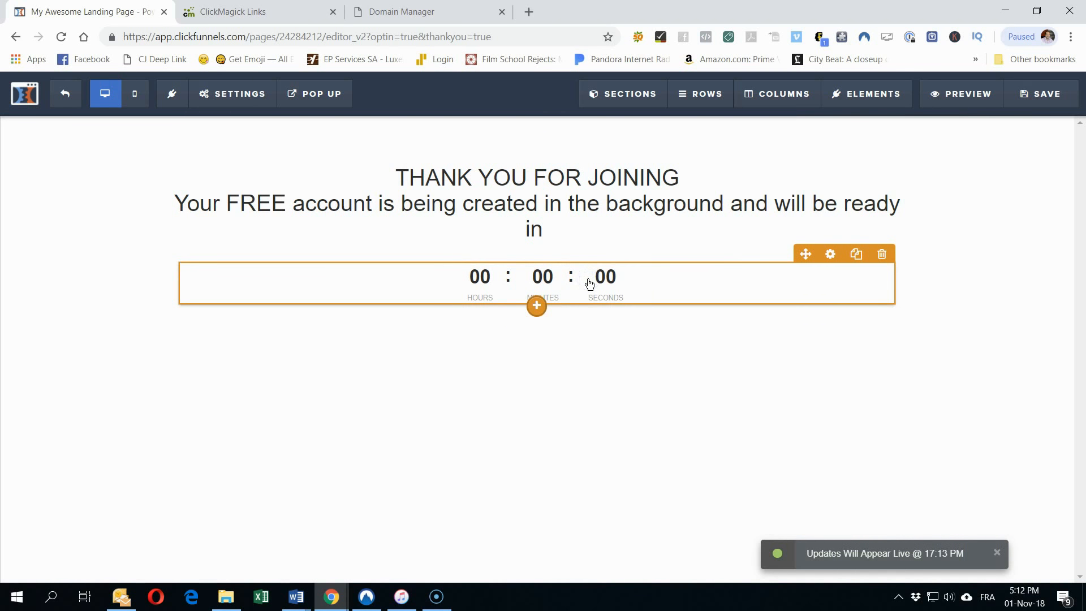
Step: Apply the green outlined-circle theme to the countdown timer
left_click(832, 256)
left_click(963, 176)
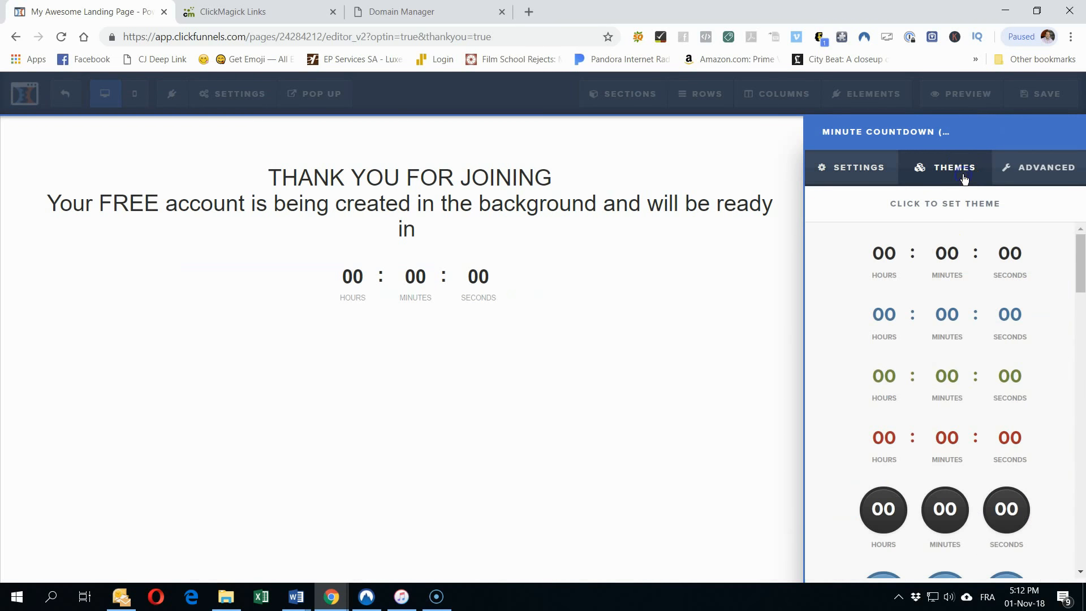
scroll(945, 412, "down", 5)
scroll(941, 491, "down", 5)
scroll(943, 464, "down", 8)
scroll(943, 464, "up", 9)
scroll(943, 464, "down", 5)
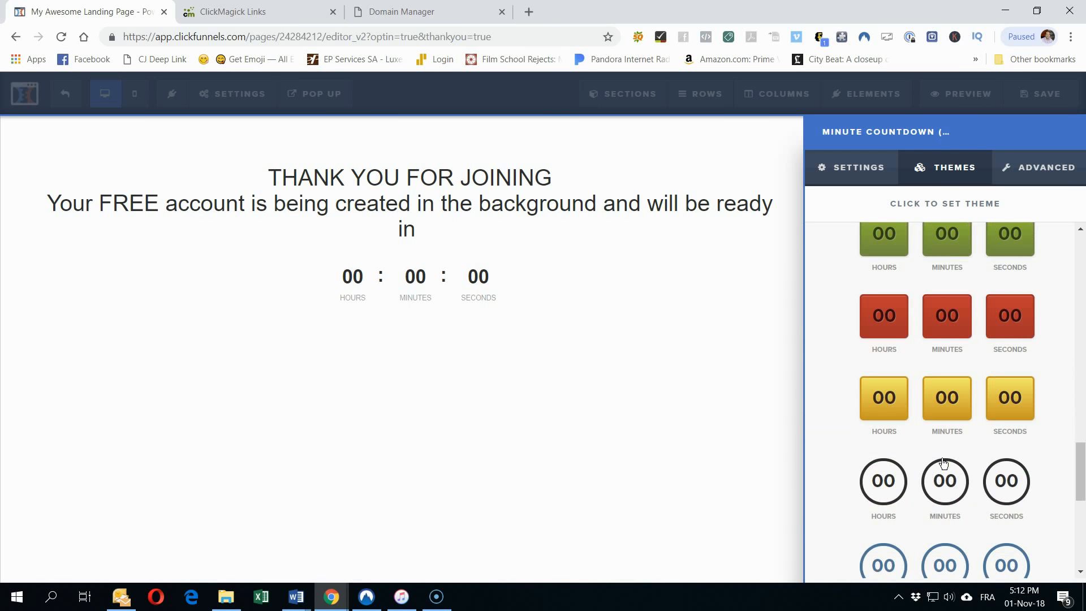
scroll(943, 464, "down", 3)
left_click(943, 463)
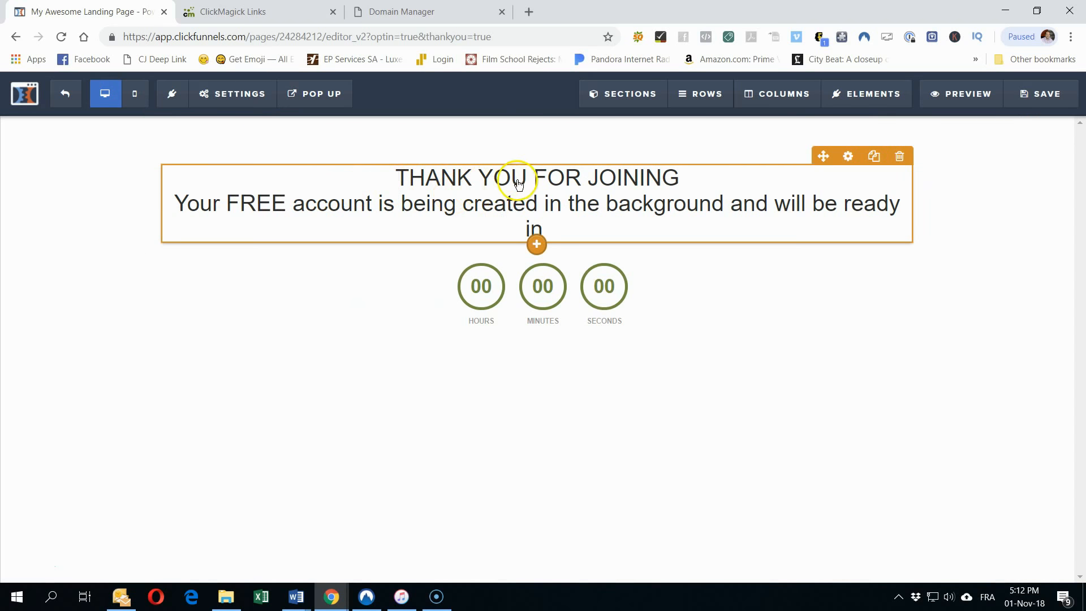
Step: Add 'You have taken the most important step' and 'to changing your life' below JOINING
double_click(667, 183)
left_click(678, 180)
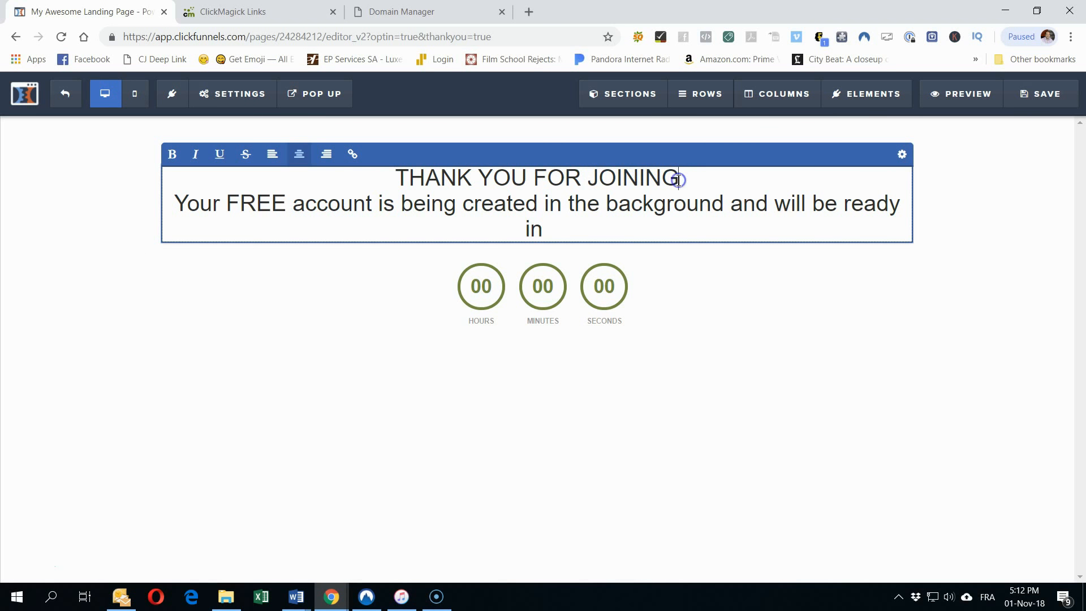
key("Return")
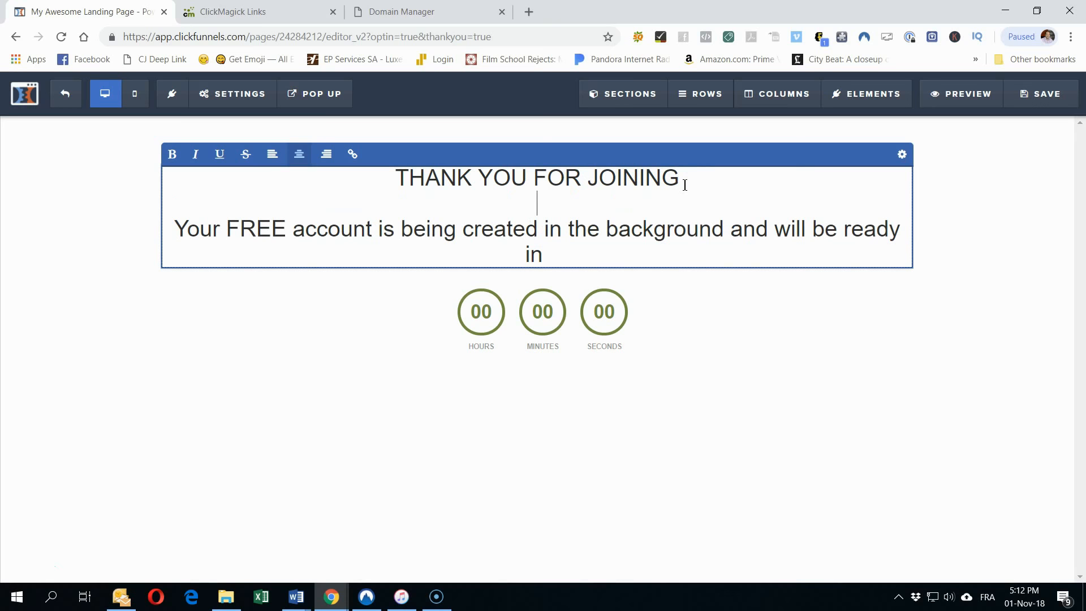
type("You have taken the")
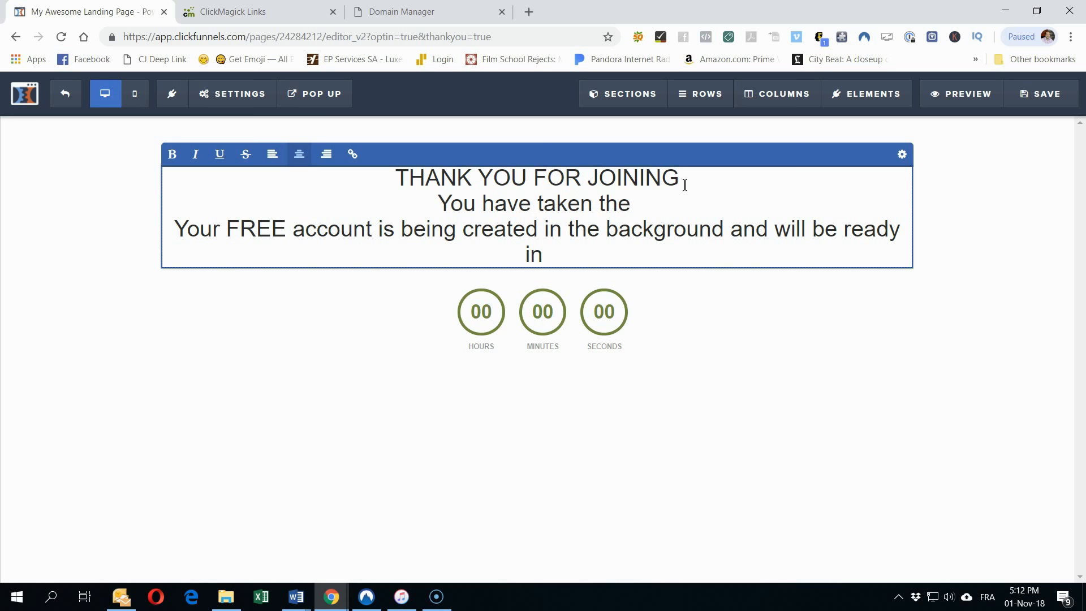
type(" most ")
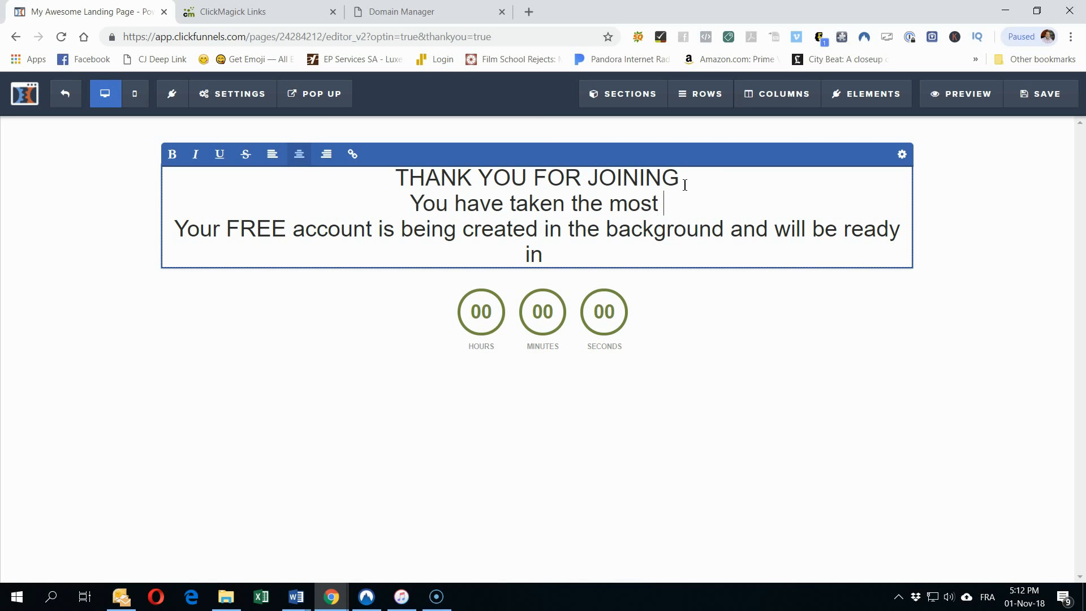
type("important step")
key("Return")
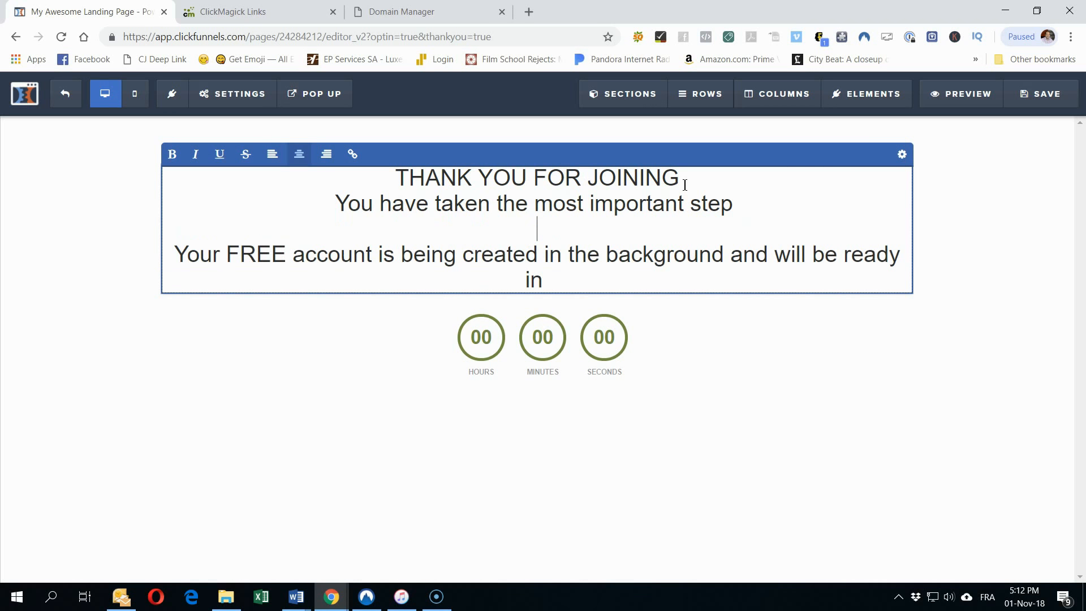
type("to changin")
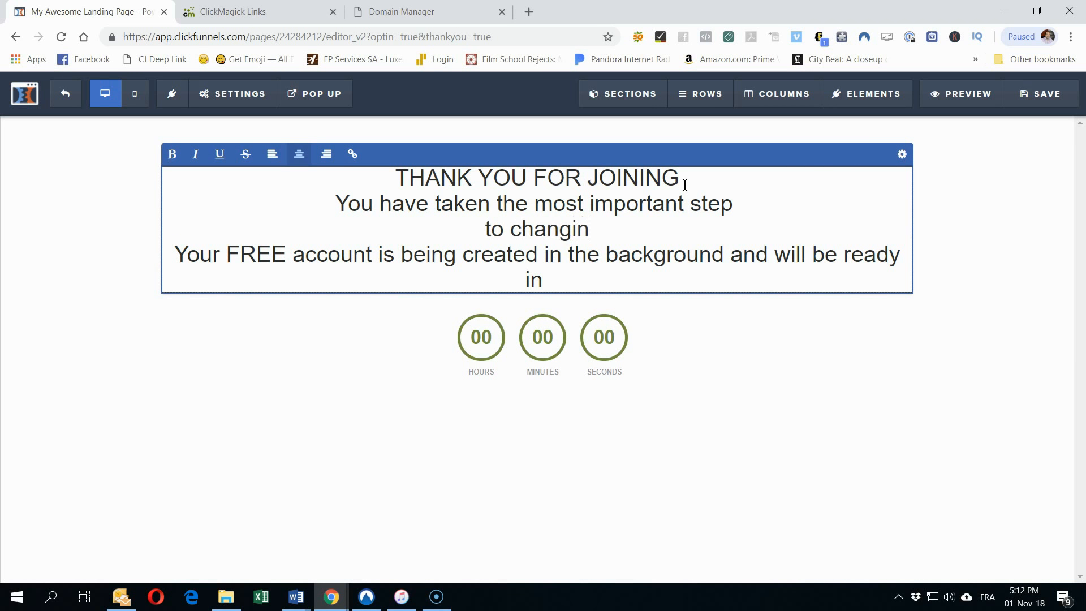
type("g your l")
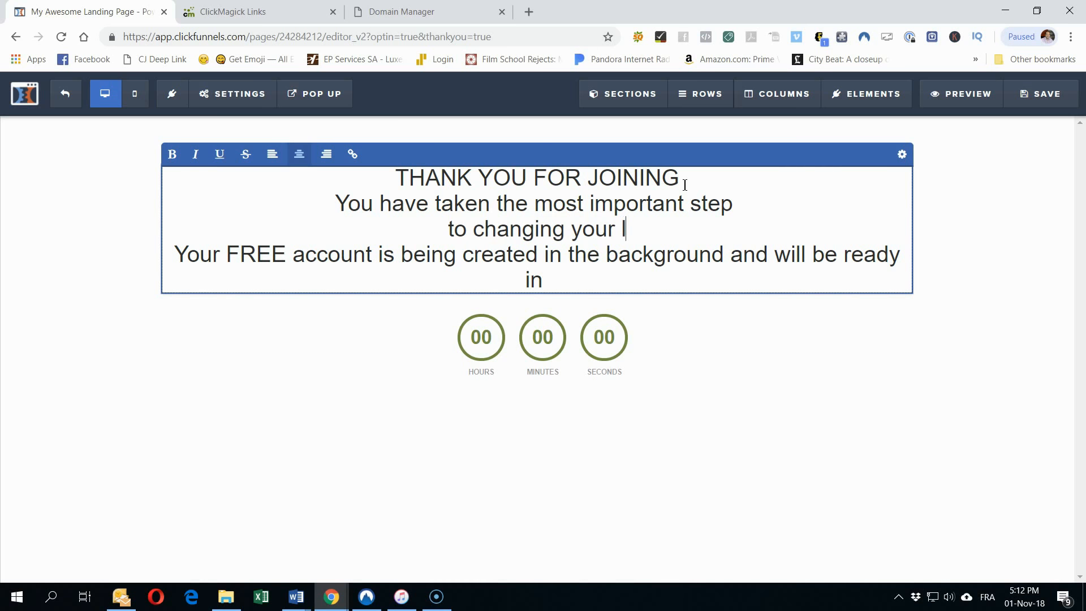
type("ife")
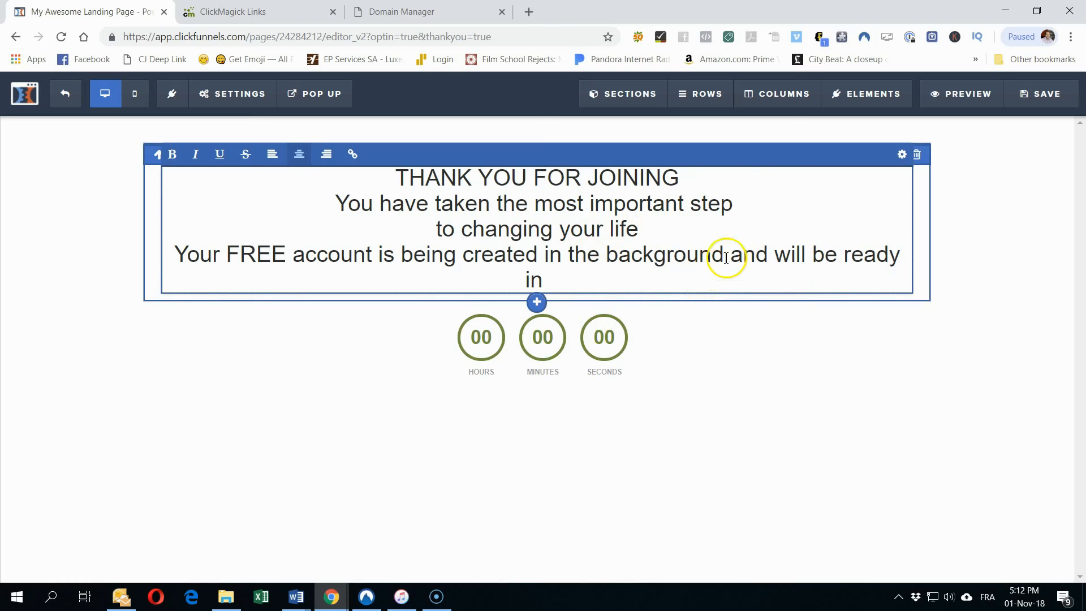
Step: Move 'and will be ready' onto its own line and save the page
key("Return")
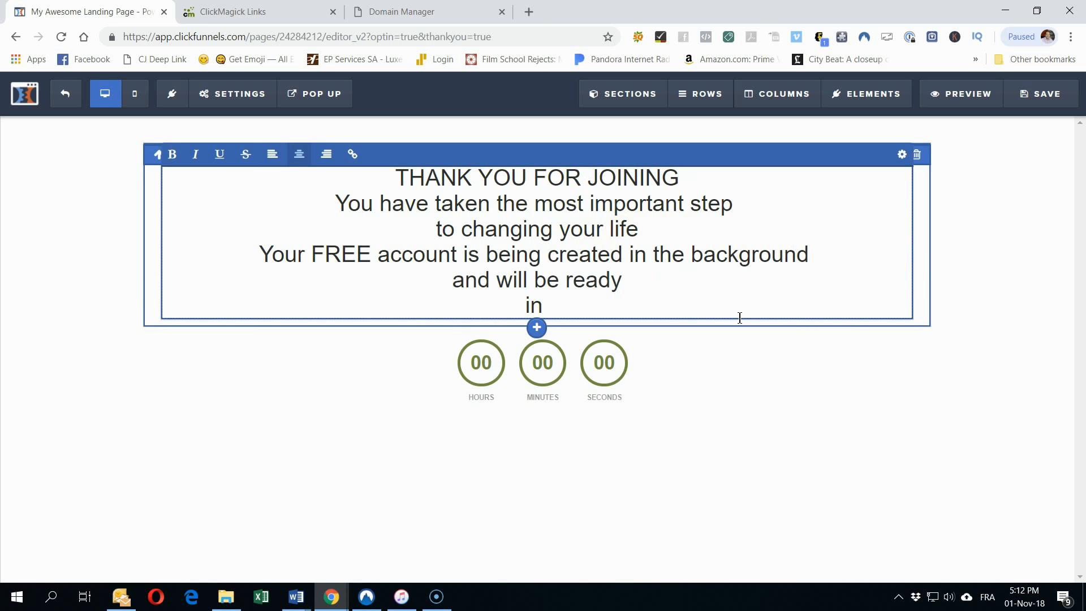
left_click(490, 508)
left_click(320, 503)
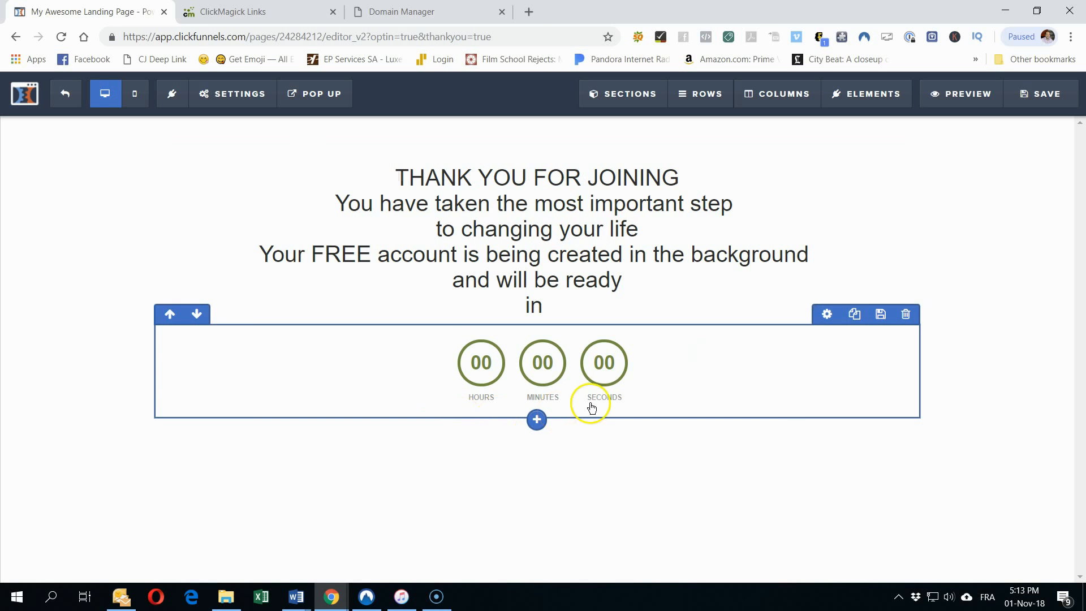
left_click(721, 487)
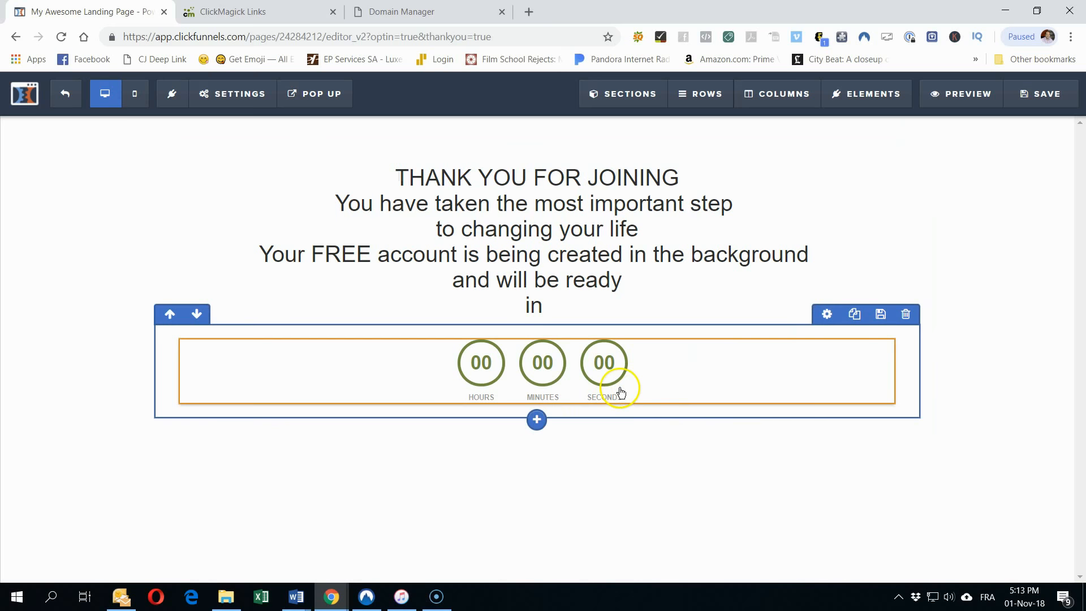
left_click(1020, 107)
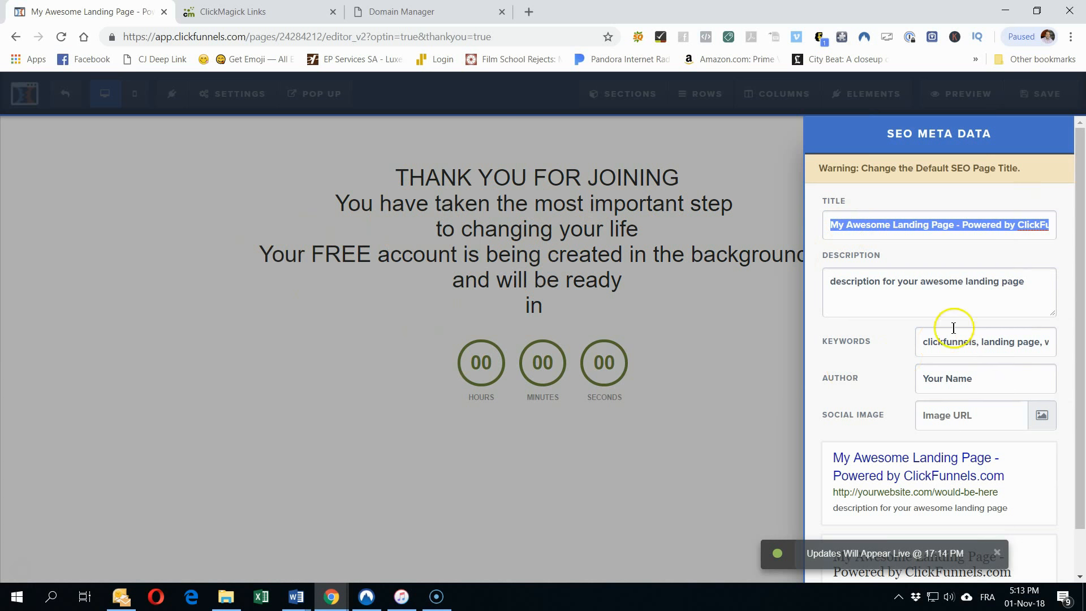
Step: Close the SEO meta data panel and open the page's Settings > Tracking Code header editor
left_click(732, 144)
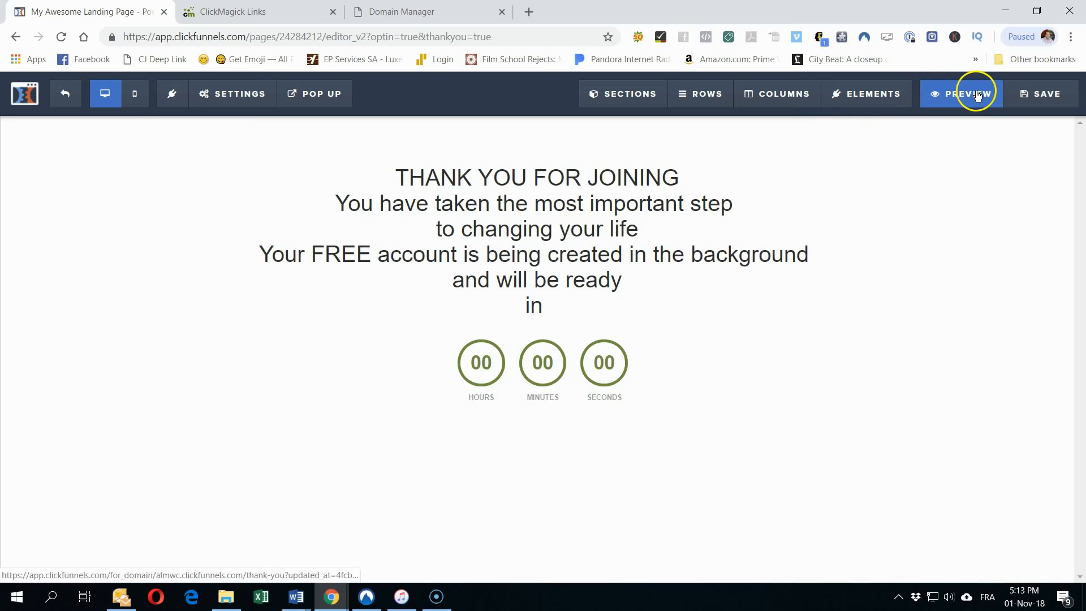
mouse_move(600, 97)
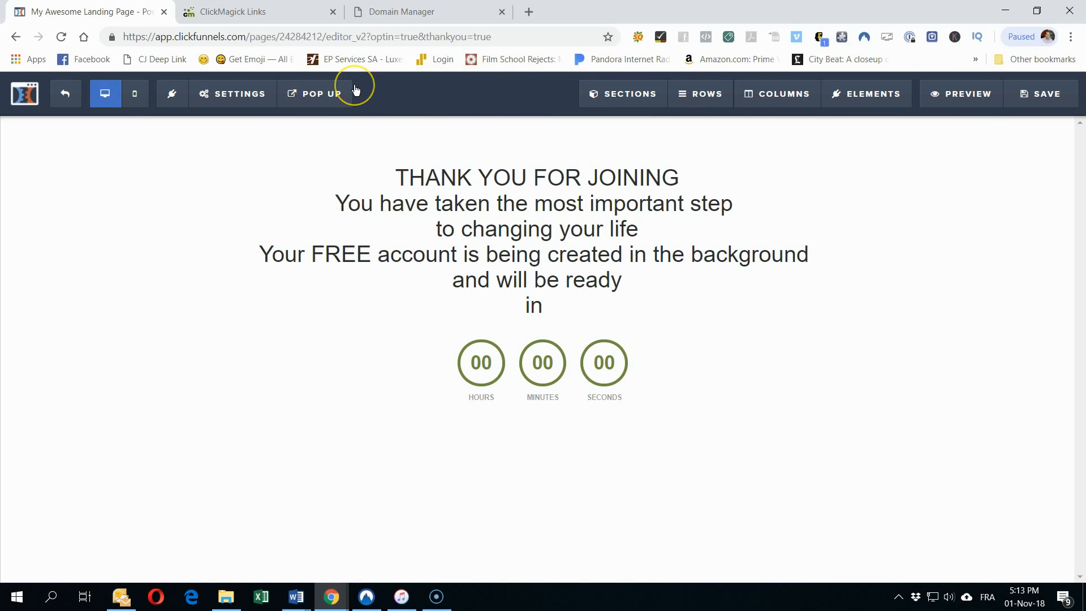
mouse_move(219, 92)
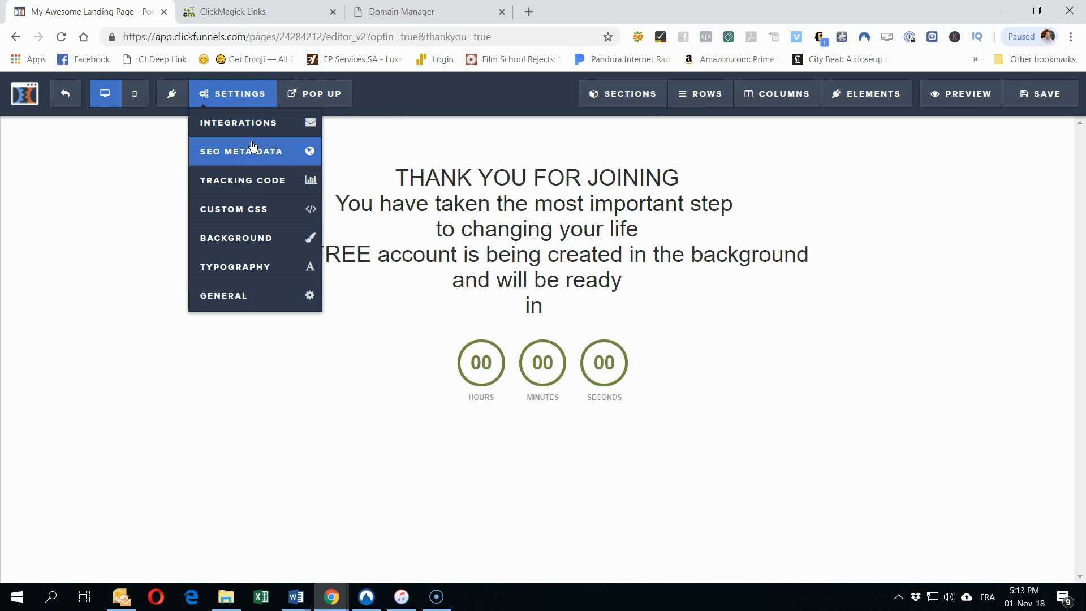
left_click(241, 179)
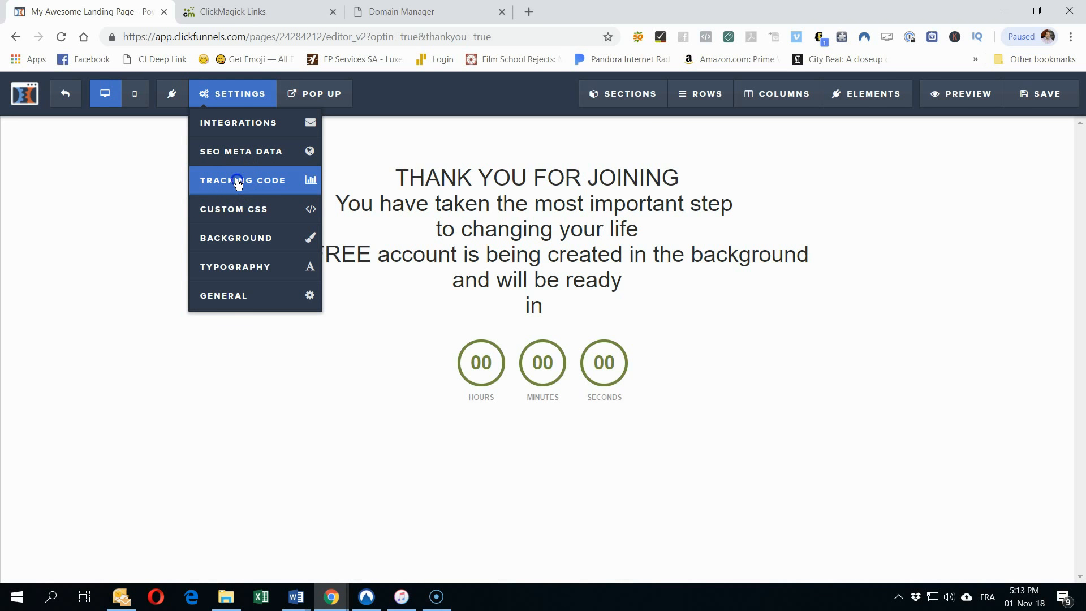
left_click(238, 181)
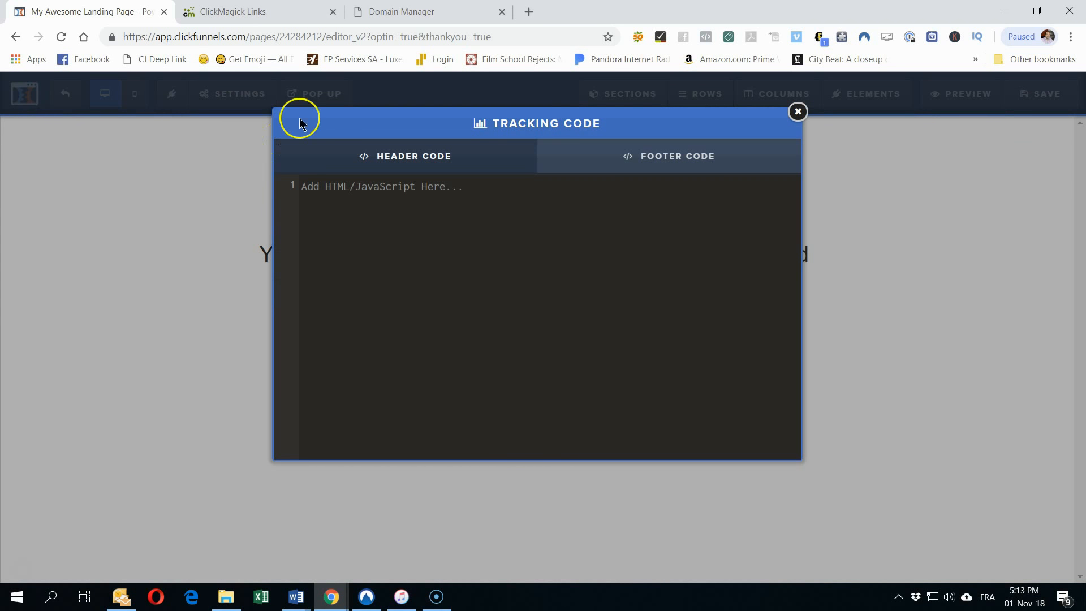
Step: In ClickMagick, open the Pixel Builder conversion tracking for the GPS - FREE BIZ link
left_click(261, 9)
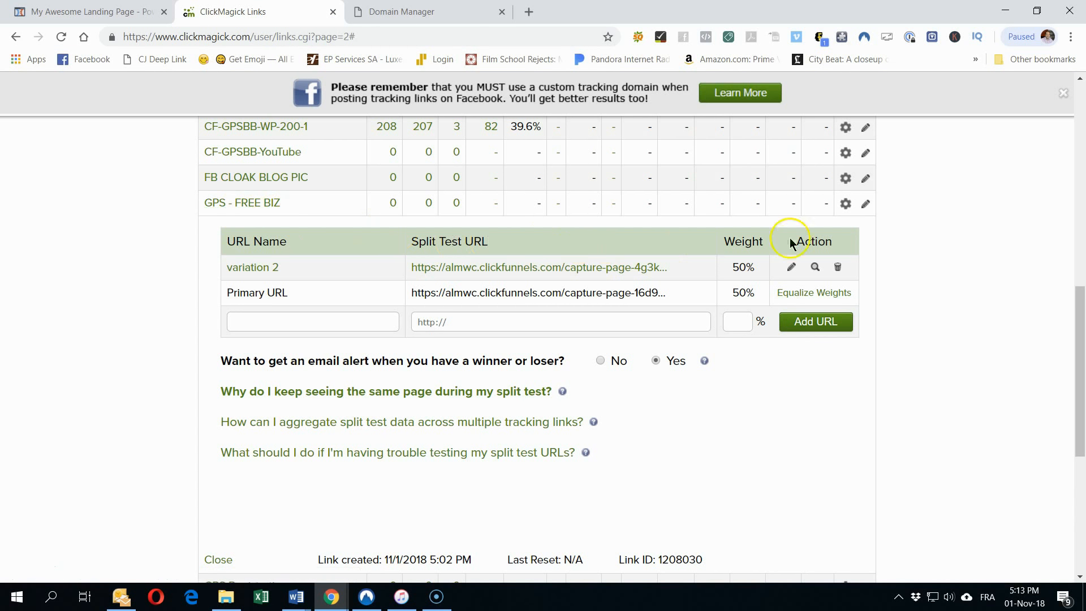
left_click(845, 205)
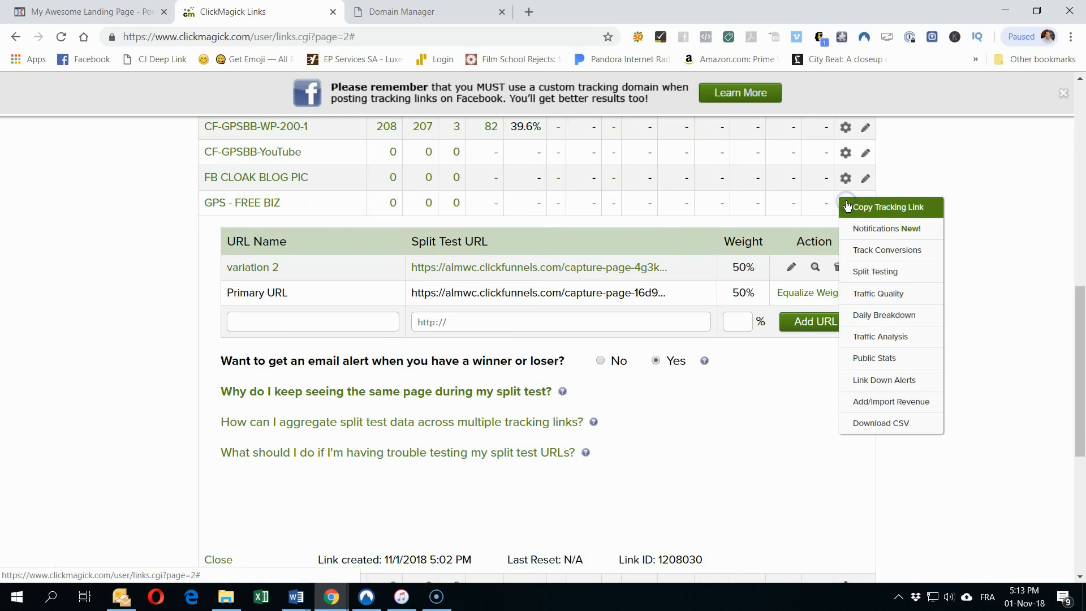
left_click(864, 252)
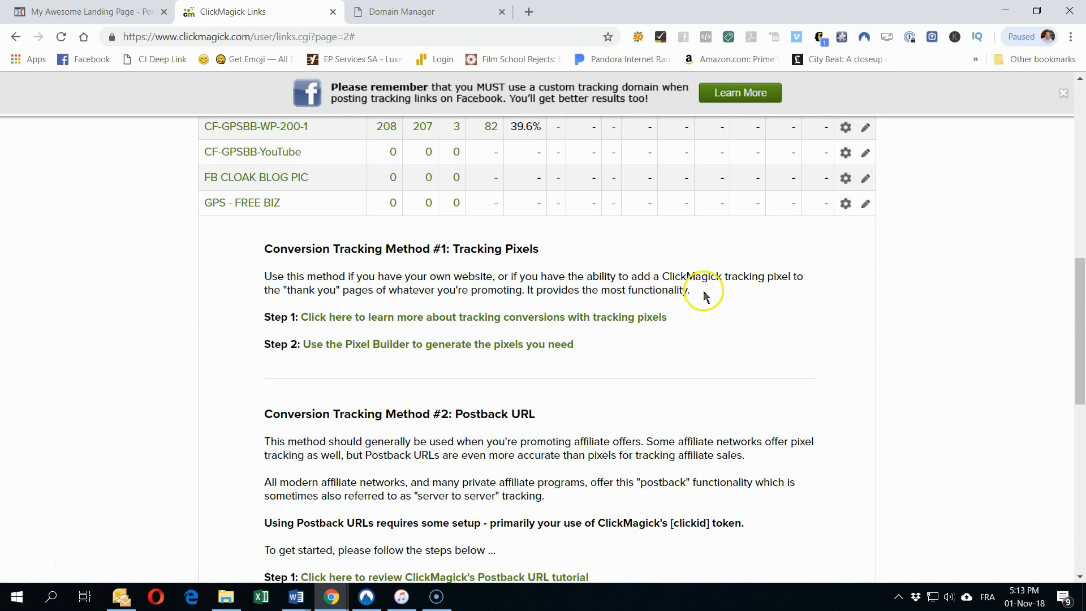
scroll(615, 332, "down", 4)
scroll(615, 331, "up", 5)
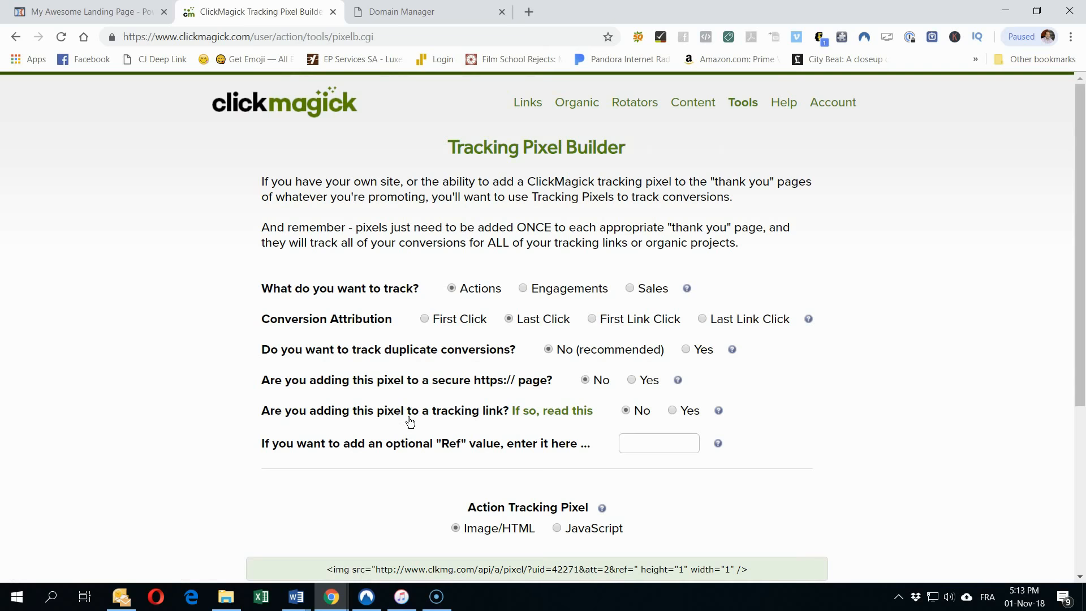
scroll(410, 422, "down", 3)
Step: Copy the Image/HTML action pixel code and return to the thank-you page's header code box
left_click(497, 370)
left_click_drag(791, 365, 333, 356)
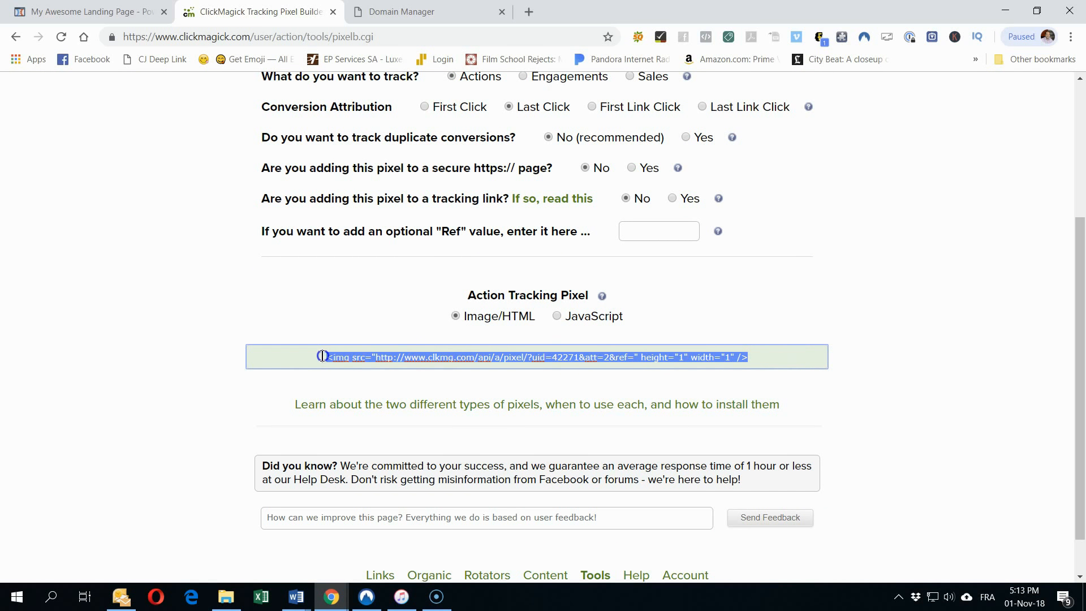
right_click(355, 365)
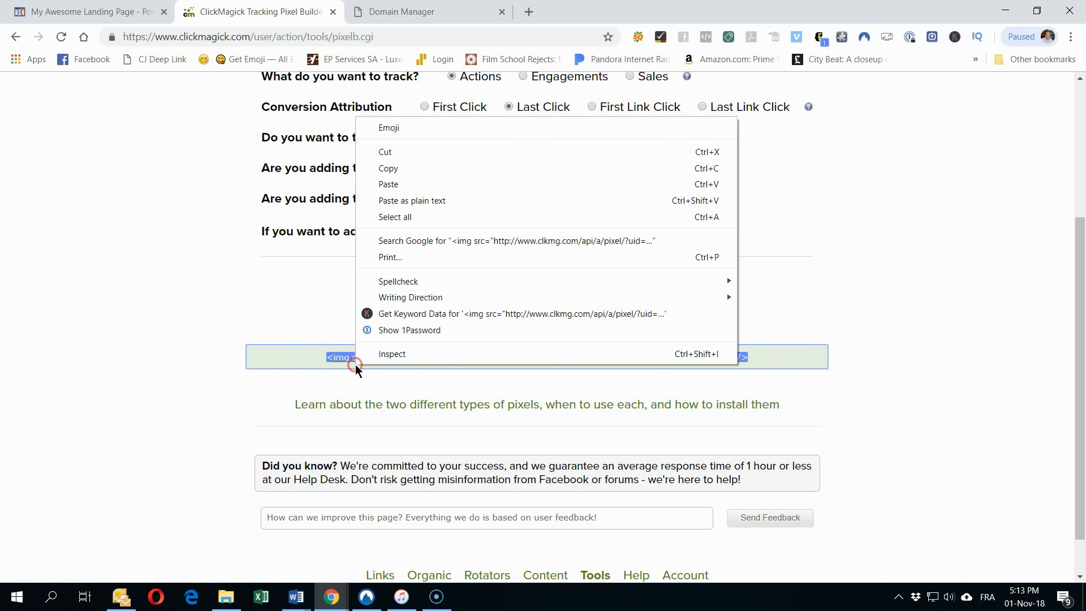
left_click(399, 170)
left_click(422, 10)
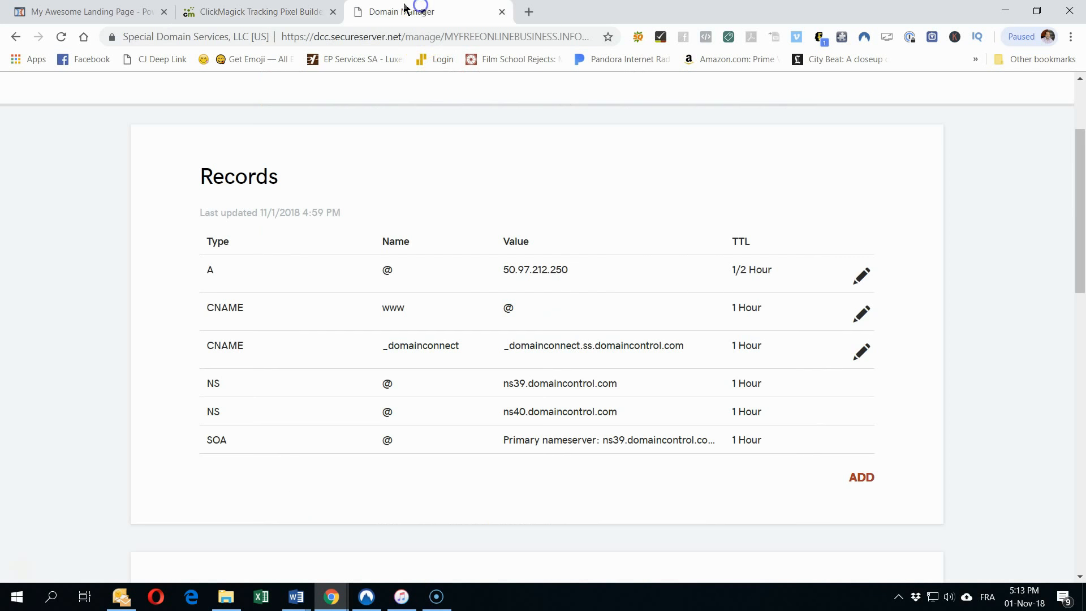
left_click(113, 9)
left_click(339, 183)
Step: Paste the ClickMagick tracking pixel into the thank-you page's Header Code and save the page
right_click(338, 188)
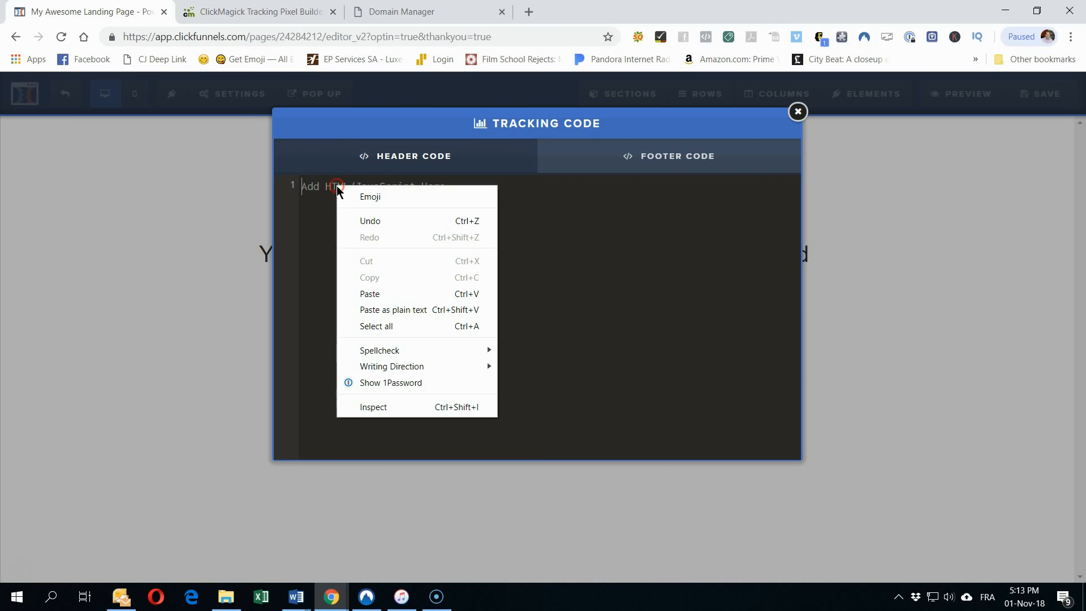
left_click(399, 294)
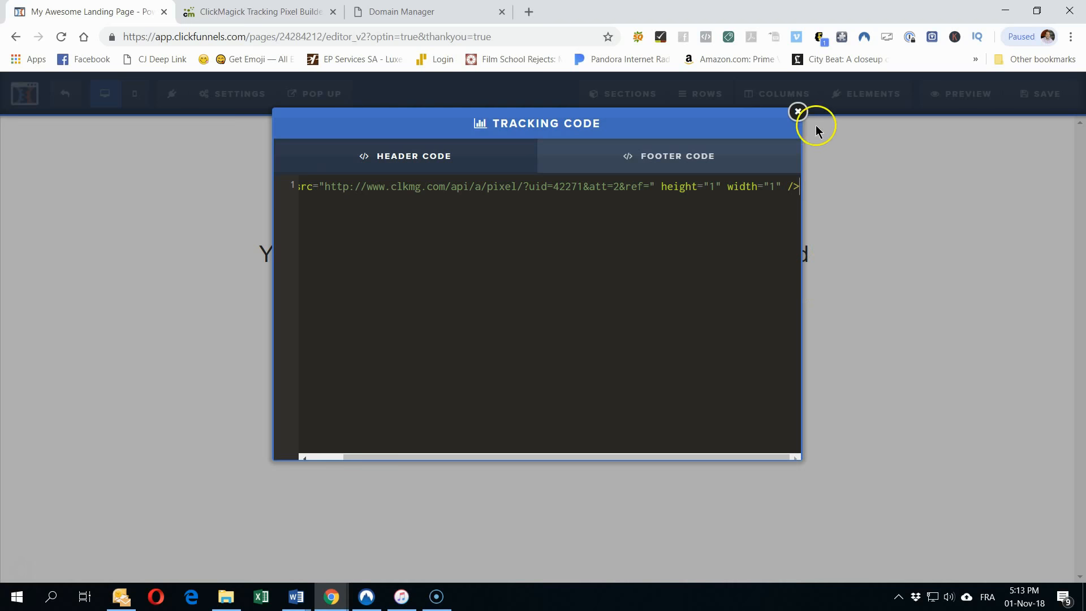
left_click(797, 111)
left_click(1035, 92)
Step: Reopen the page's Tracking Code settings to confirm the pixel is in place
left_click(229, 105)
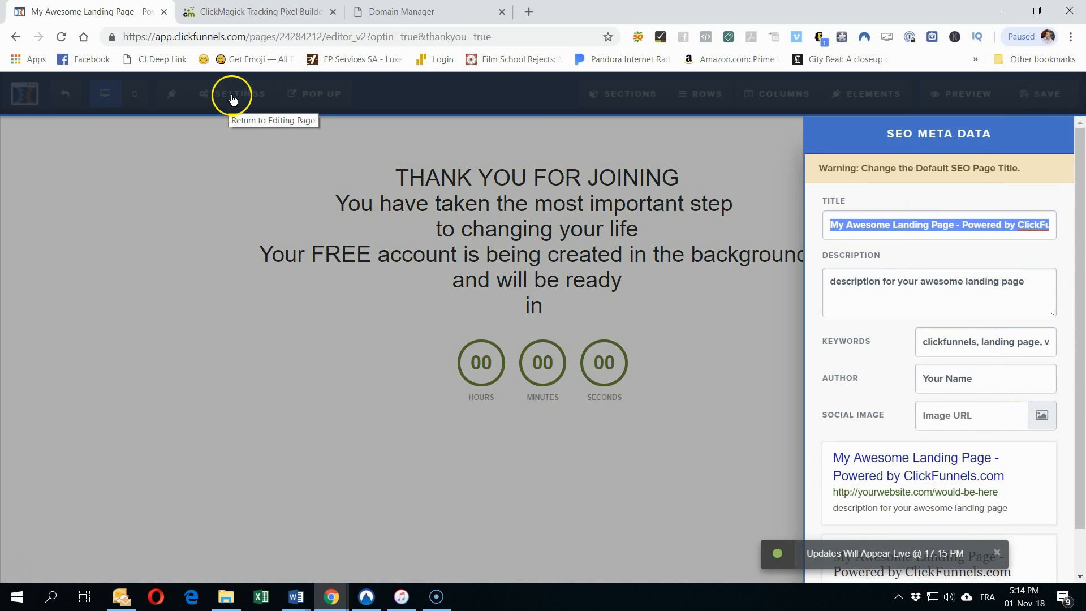
left_click(225, 148)
mouse_move(226, 104)
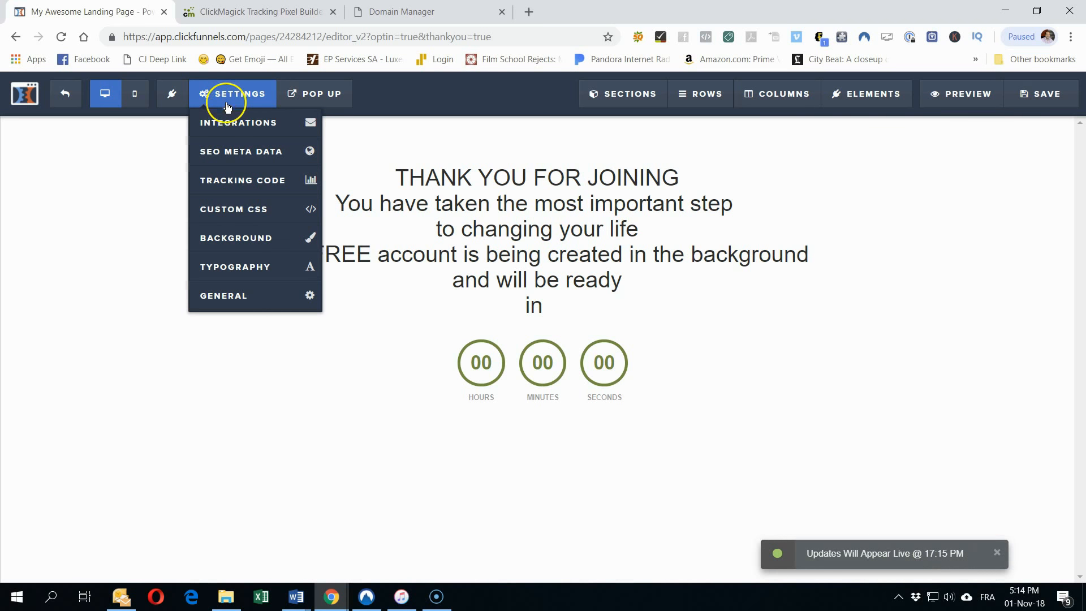
left_click(242, 184)
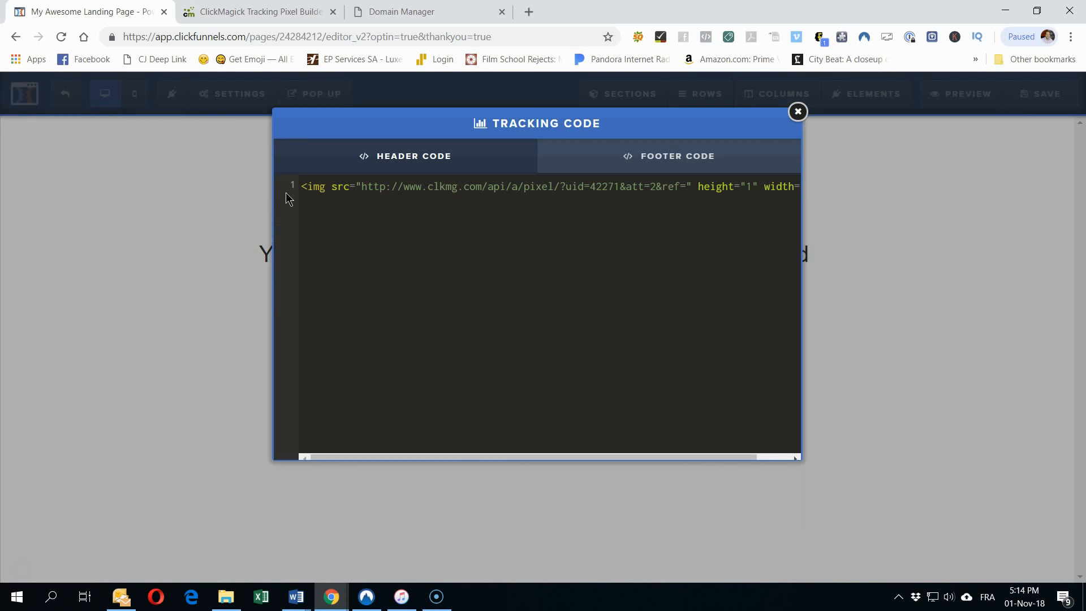
left_click(120, 182)
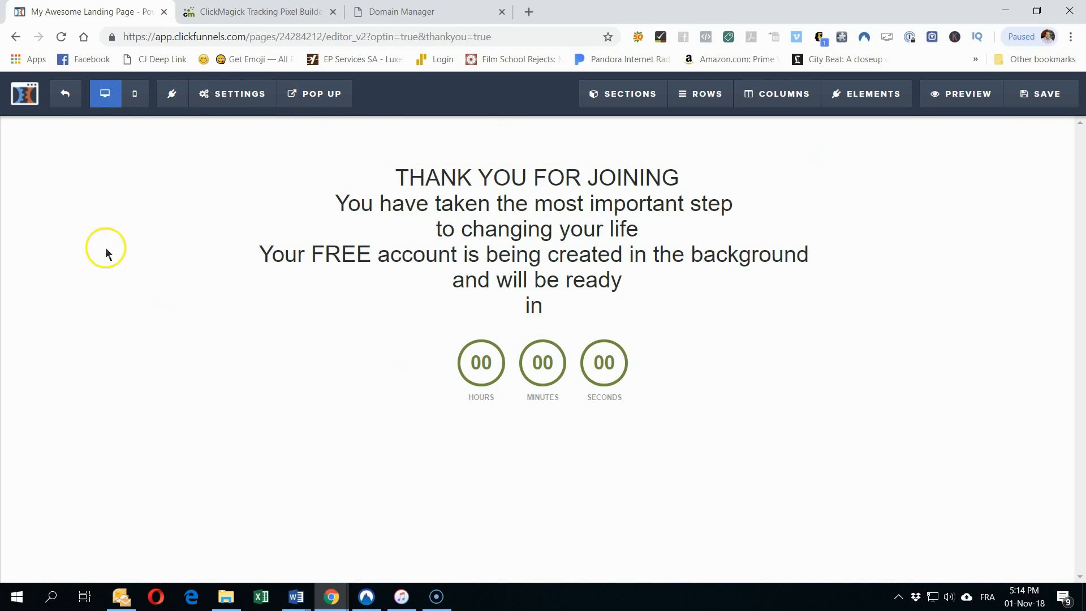
left_click(232, 104)
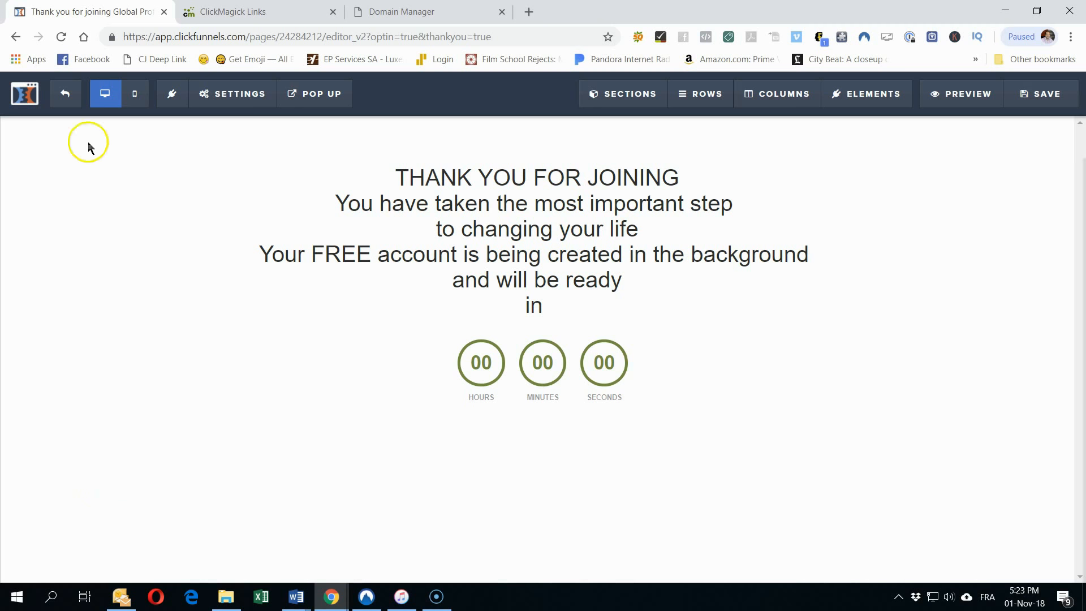
Step: Copy the Thank You step's URL from the funnel overview, then open the Capture page 1 step
left_click(65, 95)
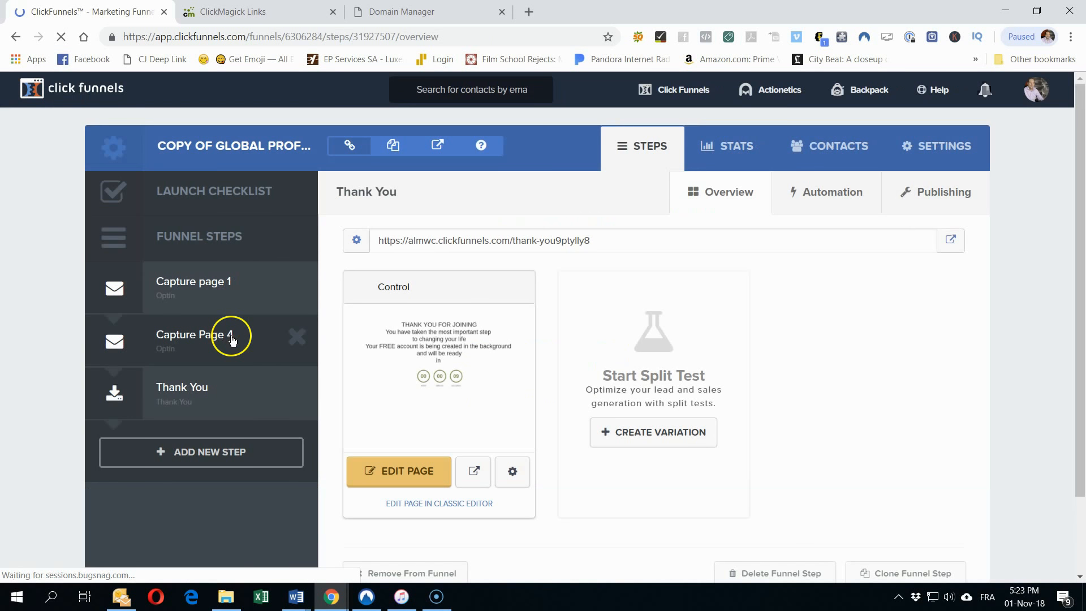
left_click_drag(602, 244, 381, 244)
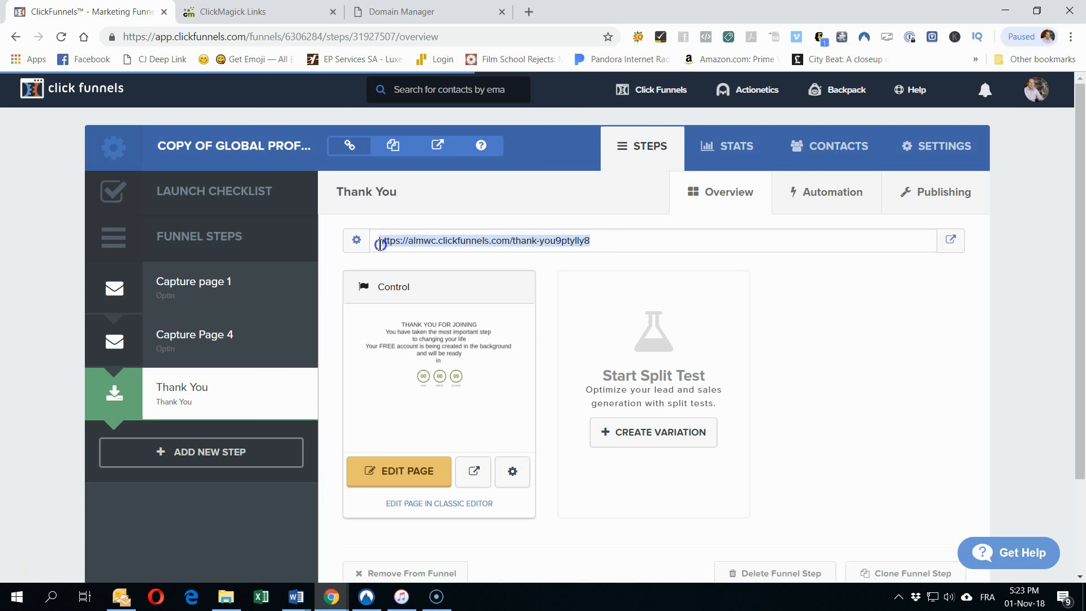
right_click(510, 244)
left_click(539, 257)
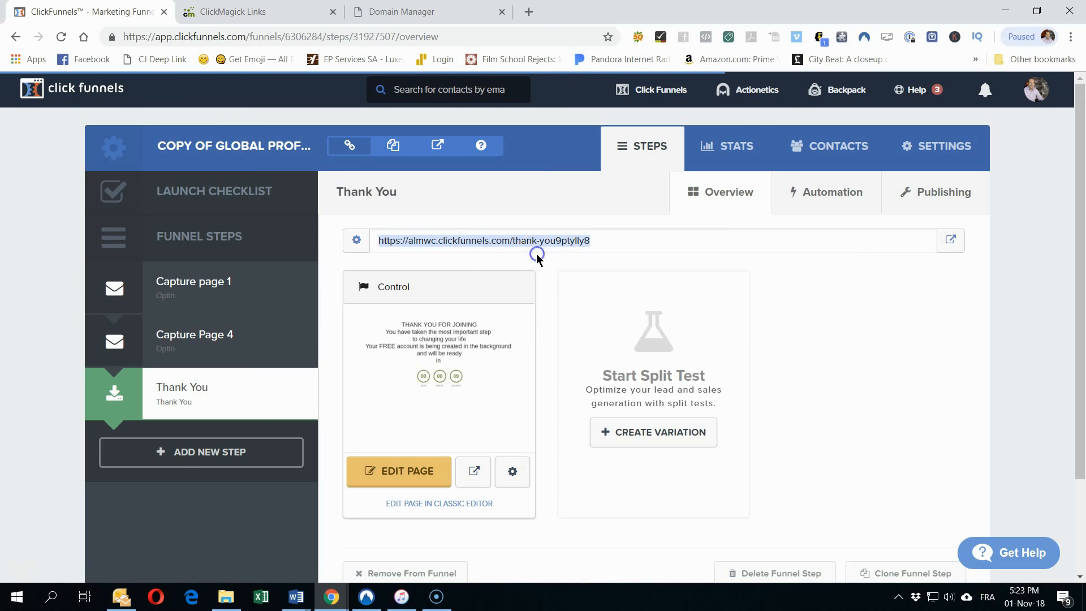
left_click(189, 282)
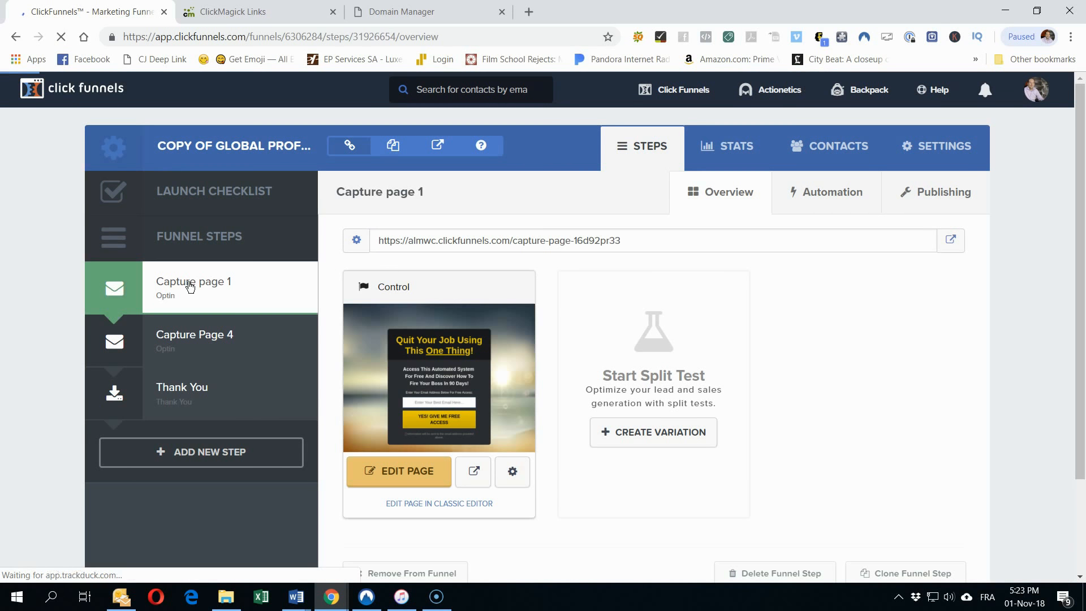
Step: Replace Capture page 1's On Submit Go To URL with the copied thank-you-9ptylly8 address
left_click(397, 474)
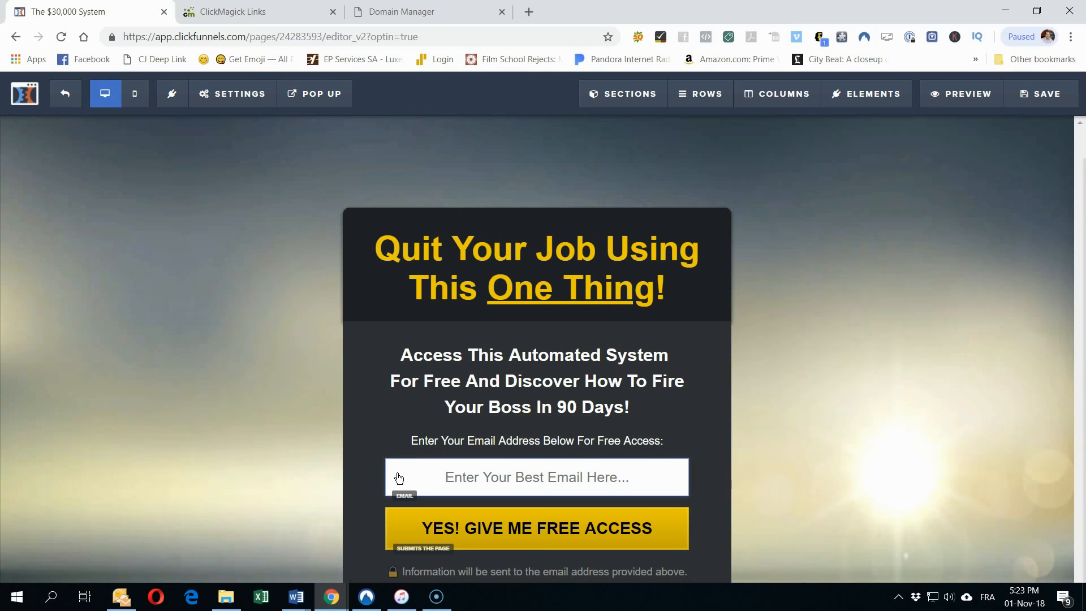
left_click(230, 94)
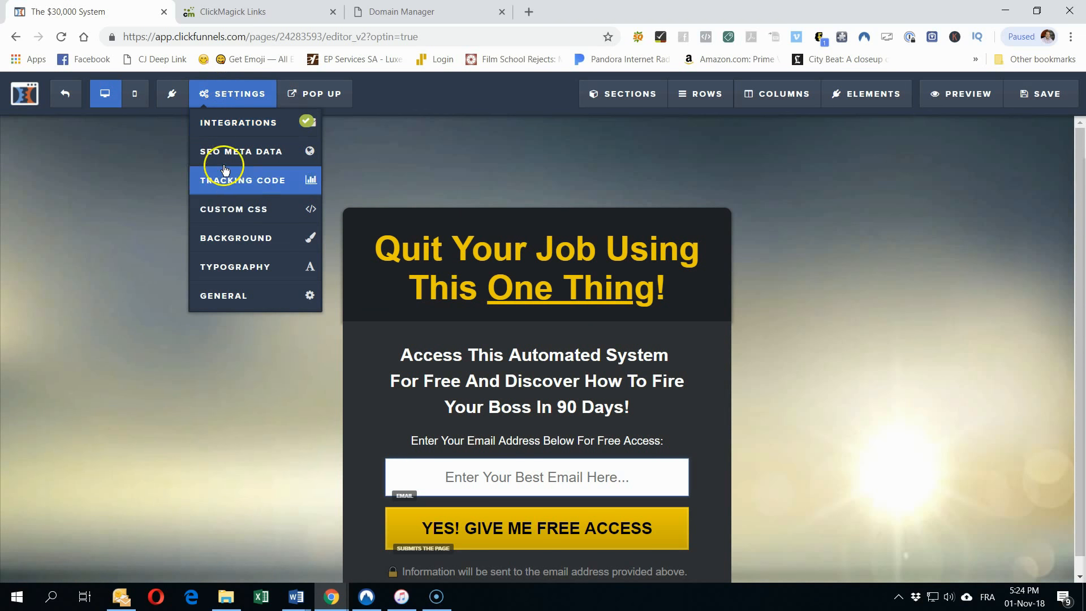
left_click(236, 296)
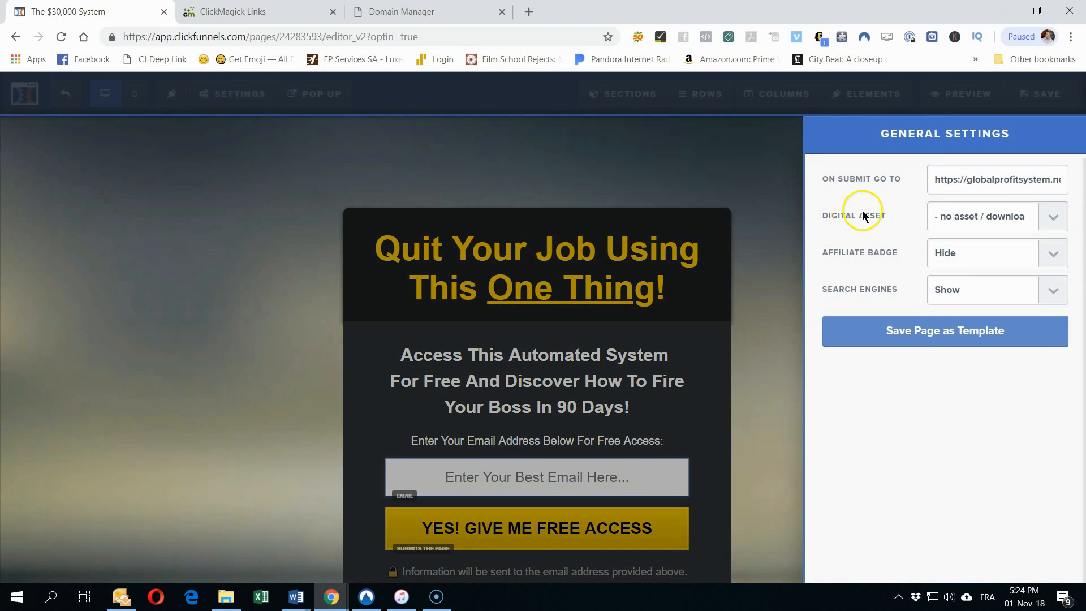
triple_click(935, 189)
right_click(946, 180)
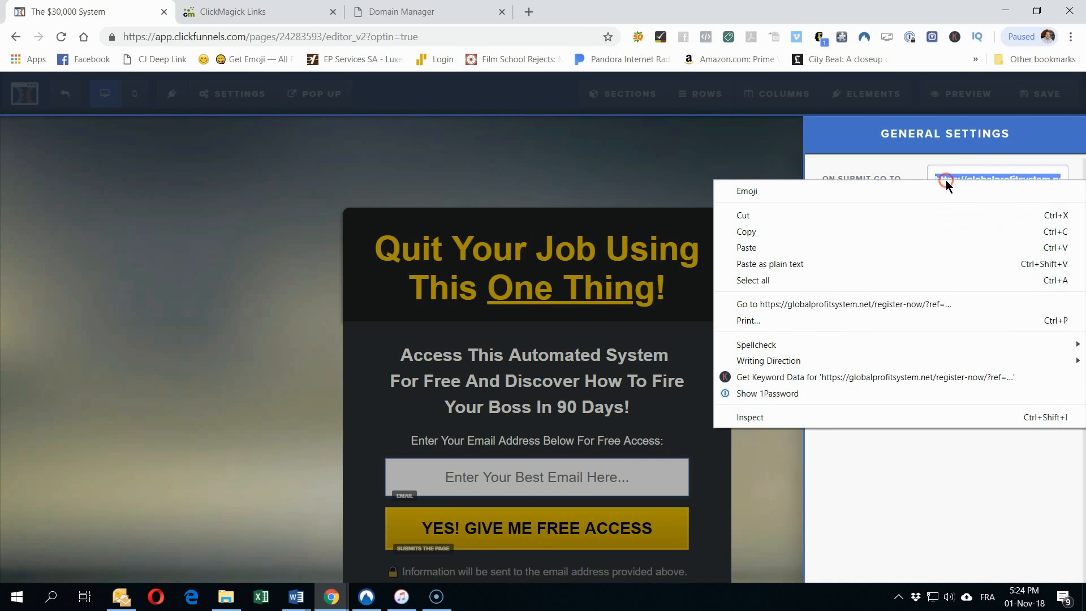
left_click(798, 248)
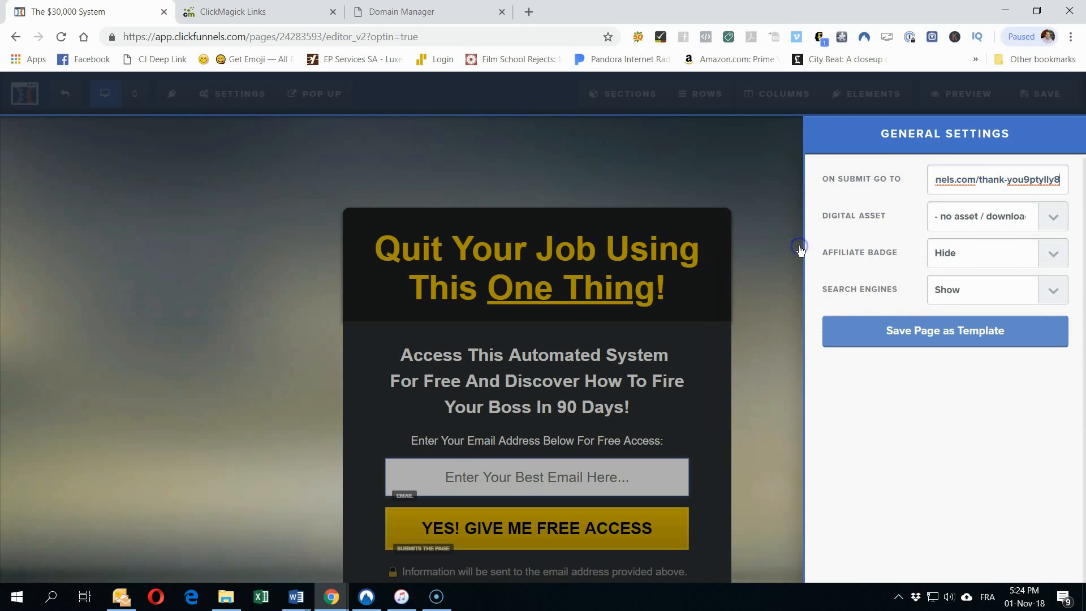
Step: Check the pasted URL, save Capture page 1, and return to the funnel overview
left_click_drag(980, 181, 886, 166)
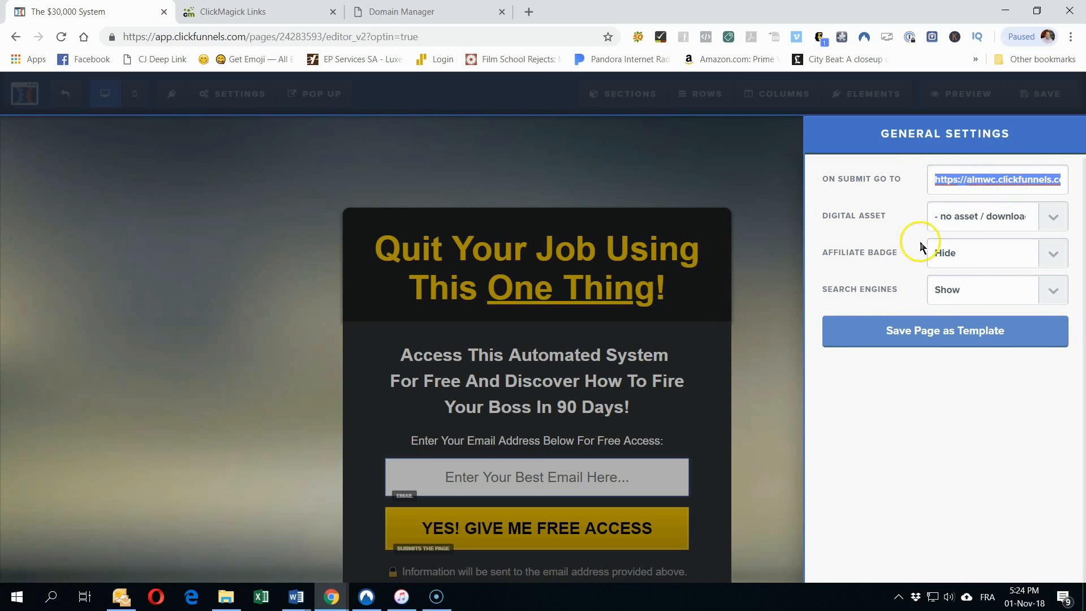
left_click(764, 183)
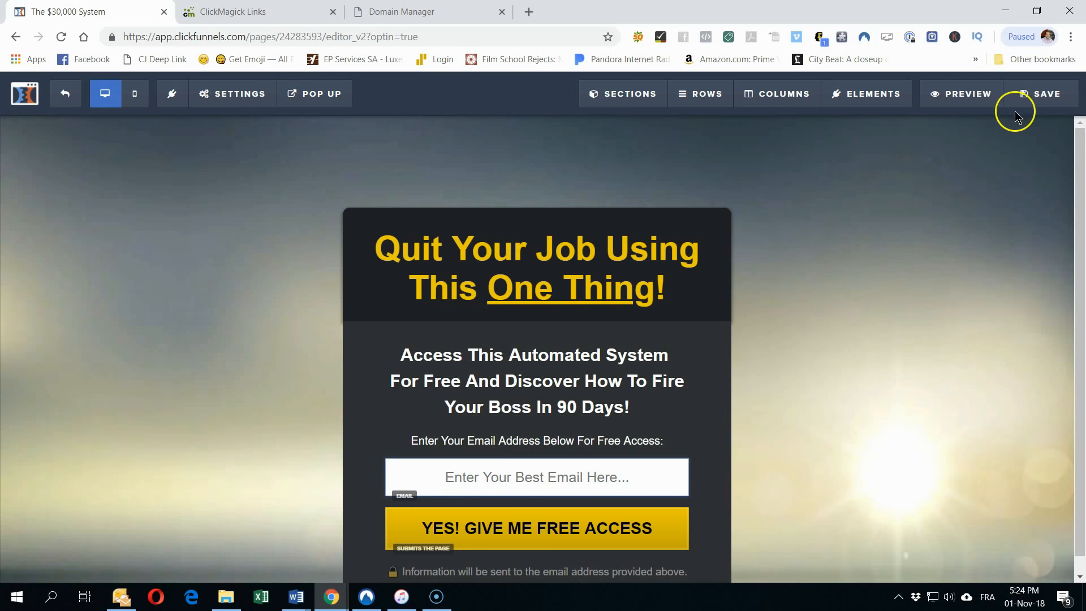
left_click(1039, 94)
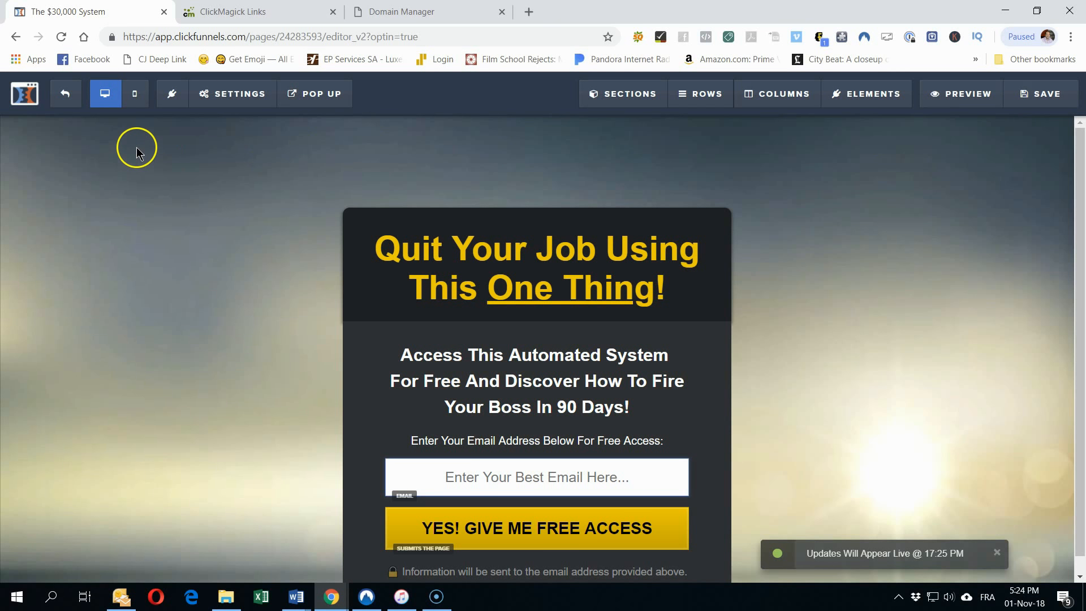
left_click(936, 555)
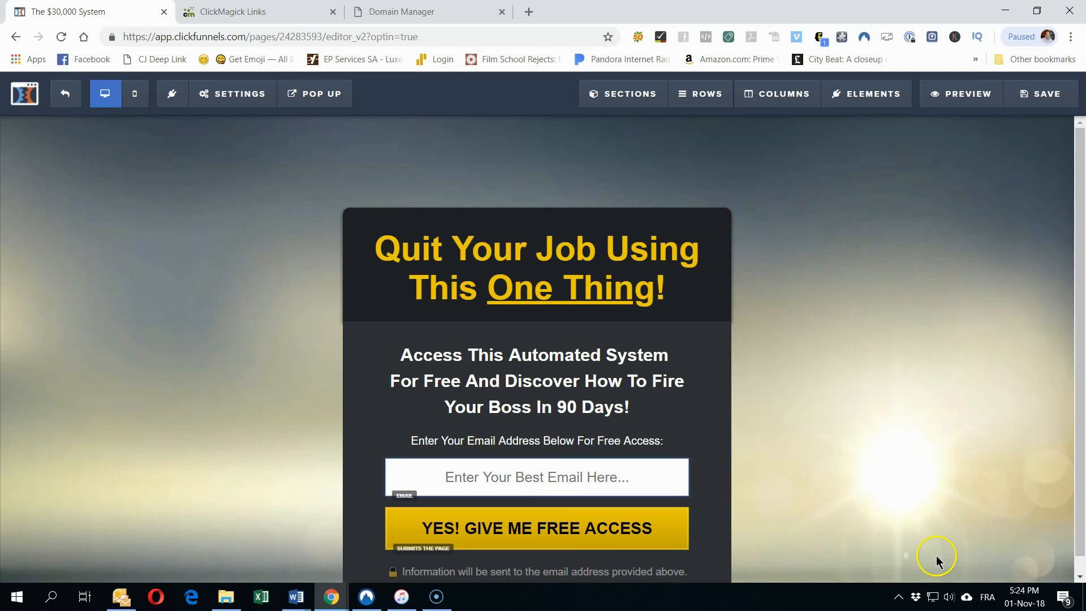
left_click(65, 93)
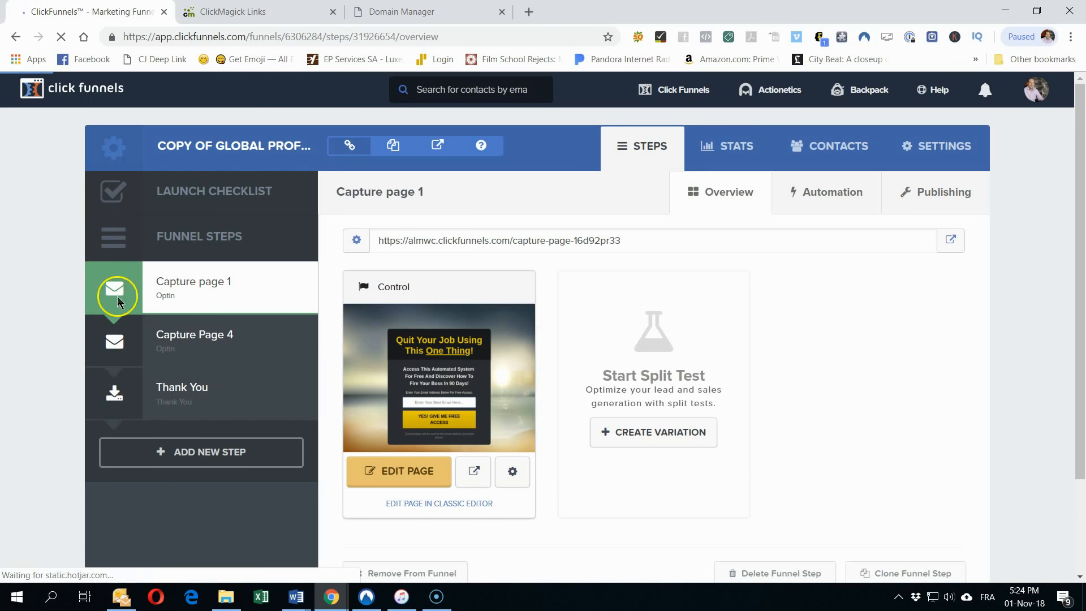
Step: Set Capture Page 4's On Submit Go To address to the thank-you page URL and save
left_click(204, 349)
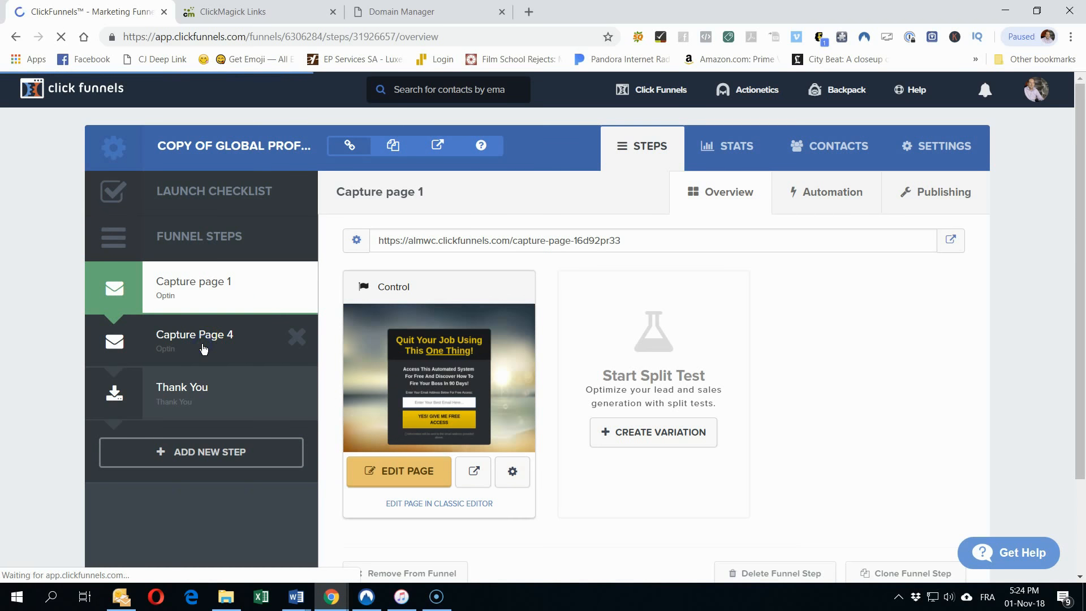
left_click(415, 477)
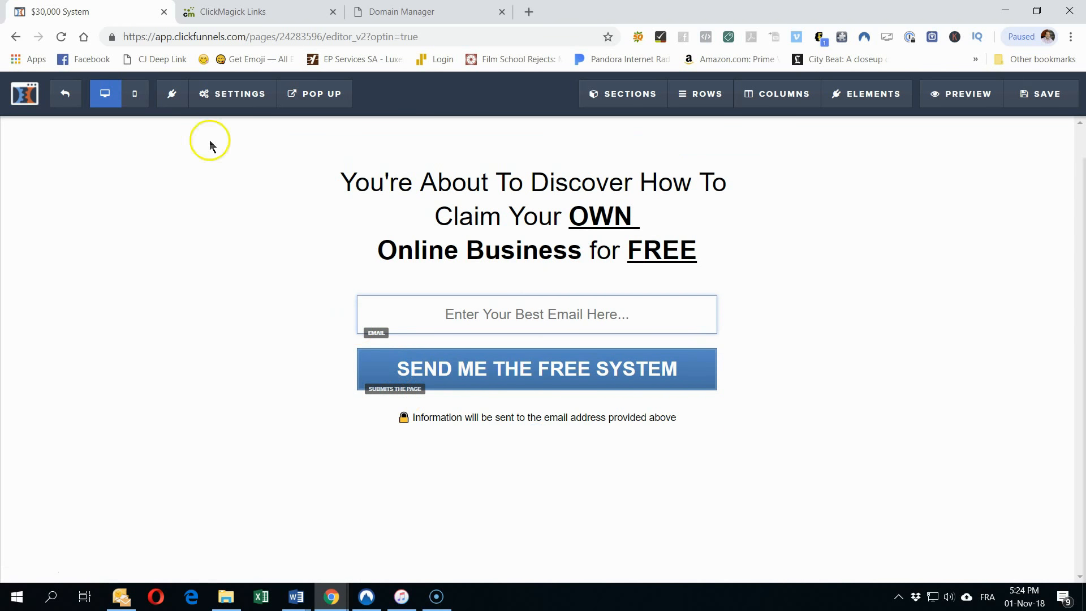
mouse_move(196, 109)
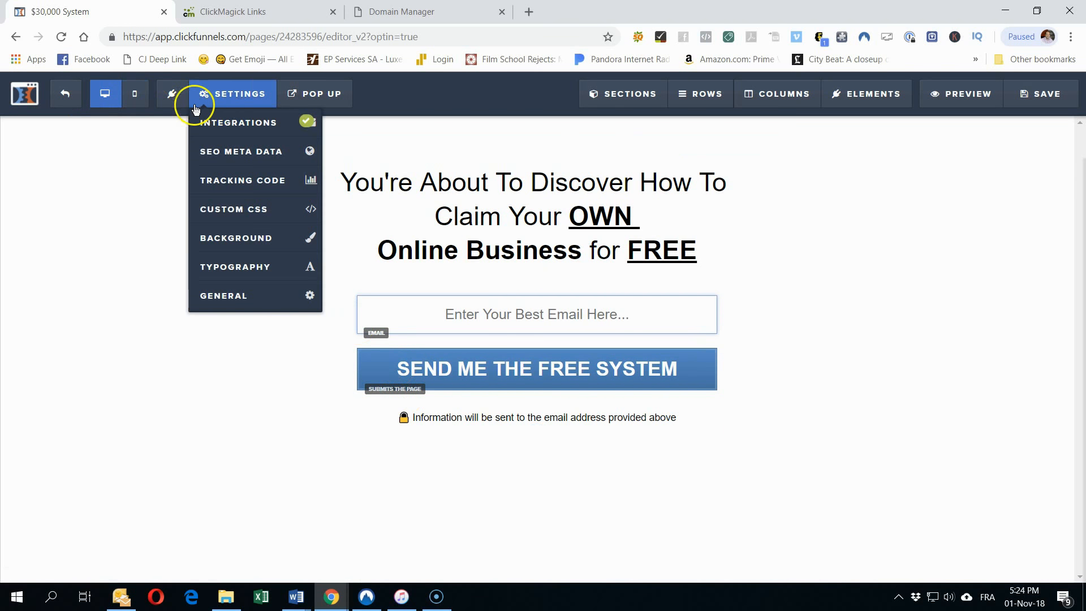
left_click(235, 296)
triple_click(962, 180)
right_click(962, 175)
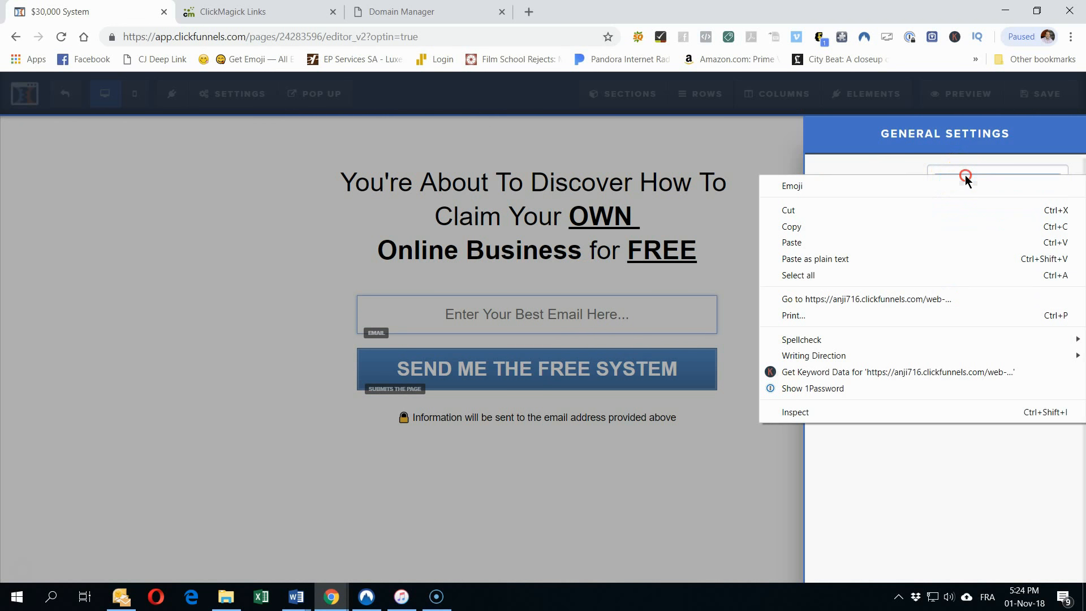
left_click(812, 244)
left_click(774, 176)
left_click(1031, 103)
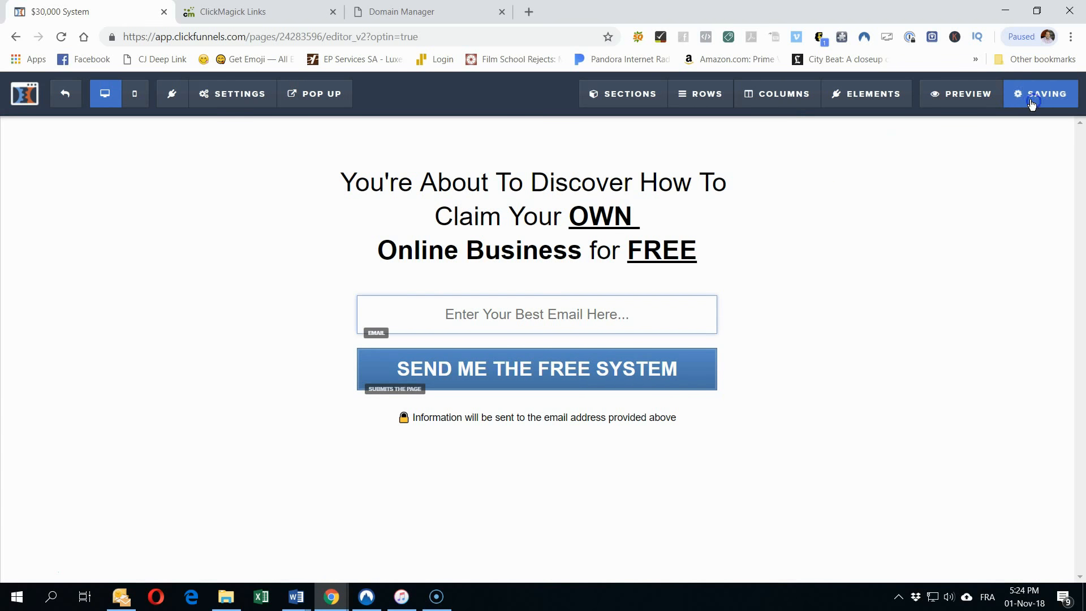
Step: Reopen General settings and scroll through the new submit address to check it
left_click(125, 105)
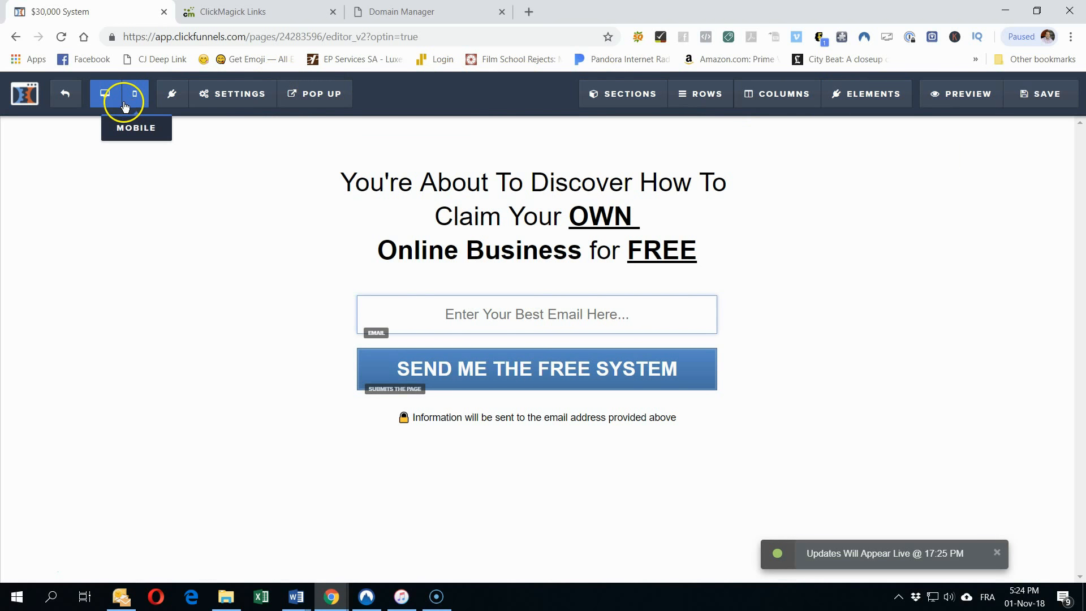
left_click(205, 93)
left_click(220, 294)
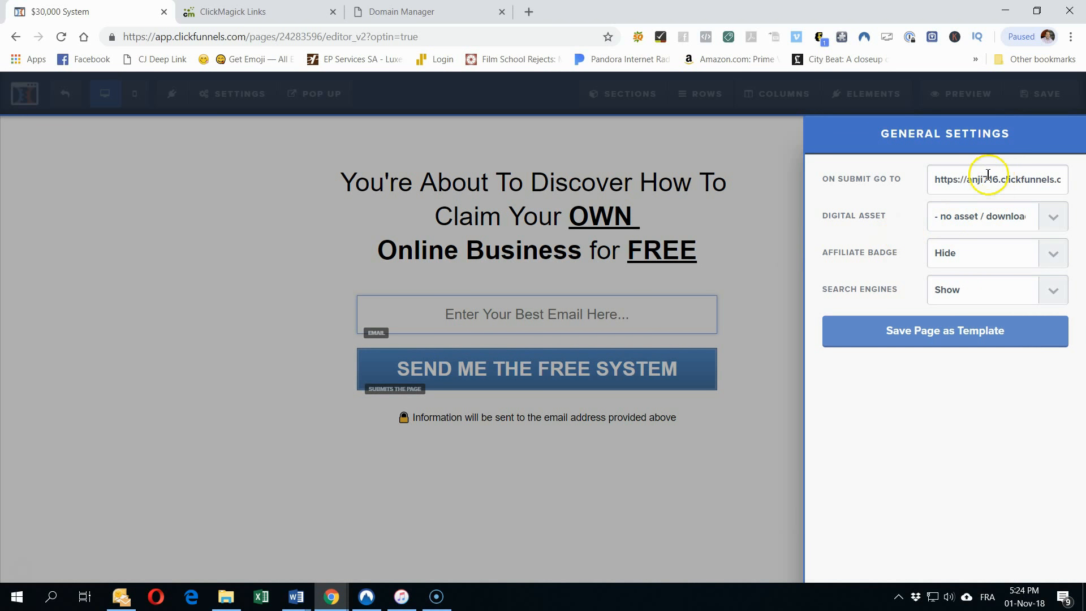
left_click(960, 178)
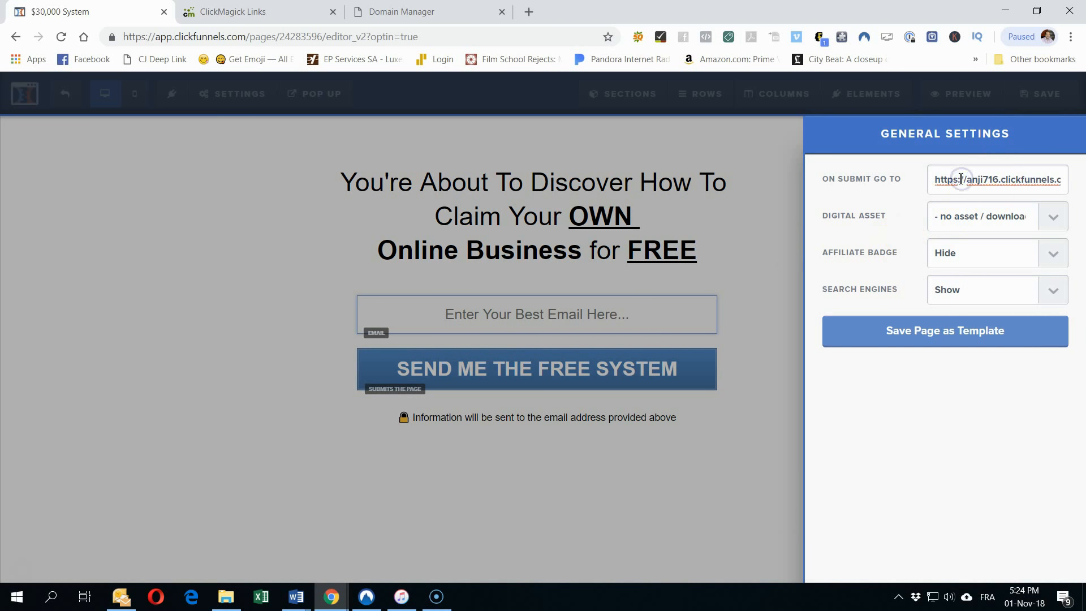
key("ctrl+a")
key("End")
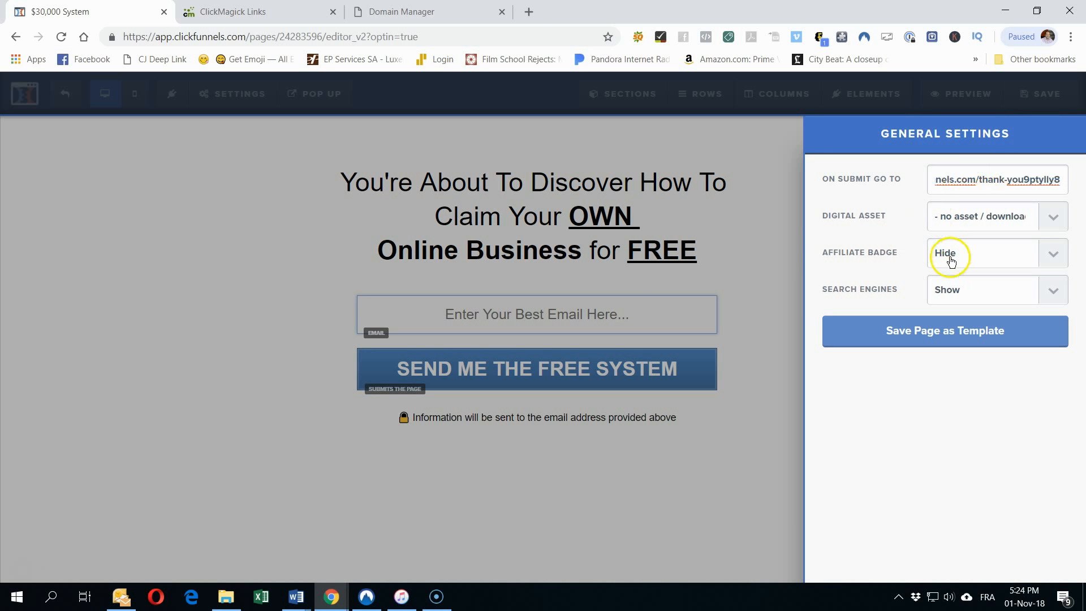
left_click(829, 199)
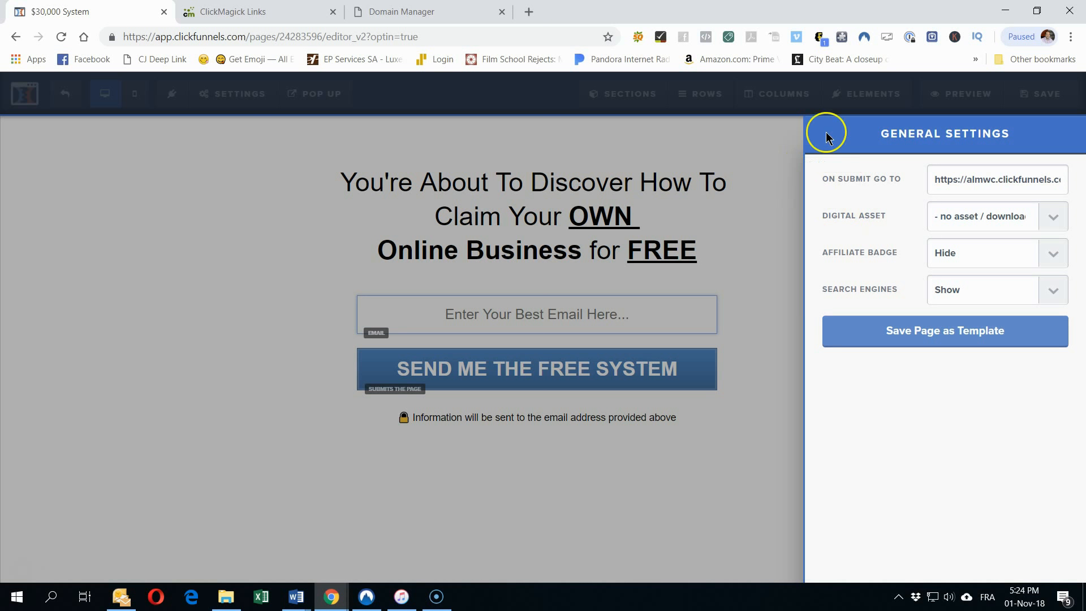
left_click(1048, 93)
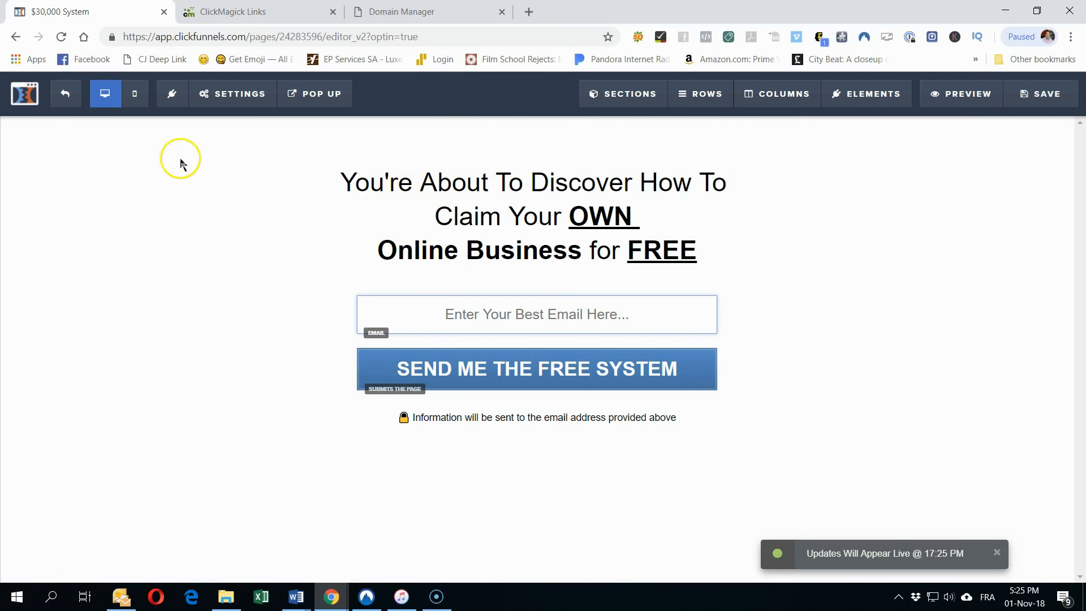
Step: Verify the submit address once more and exit back to the funnel steps
mouse_move(223, 93)
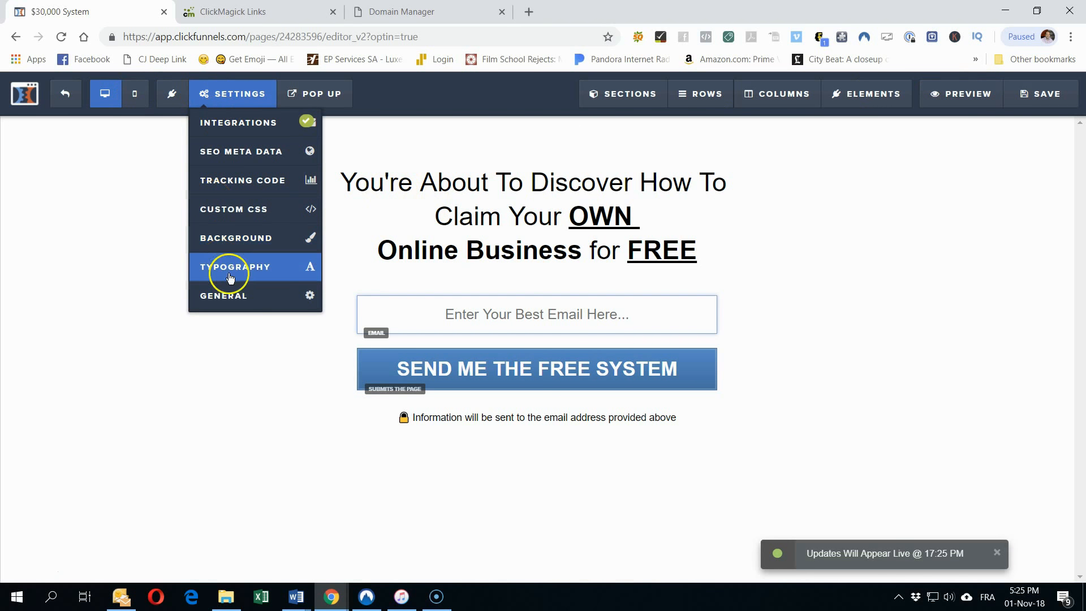
left_click(246, 303)
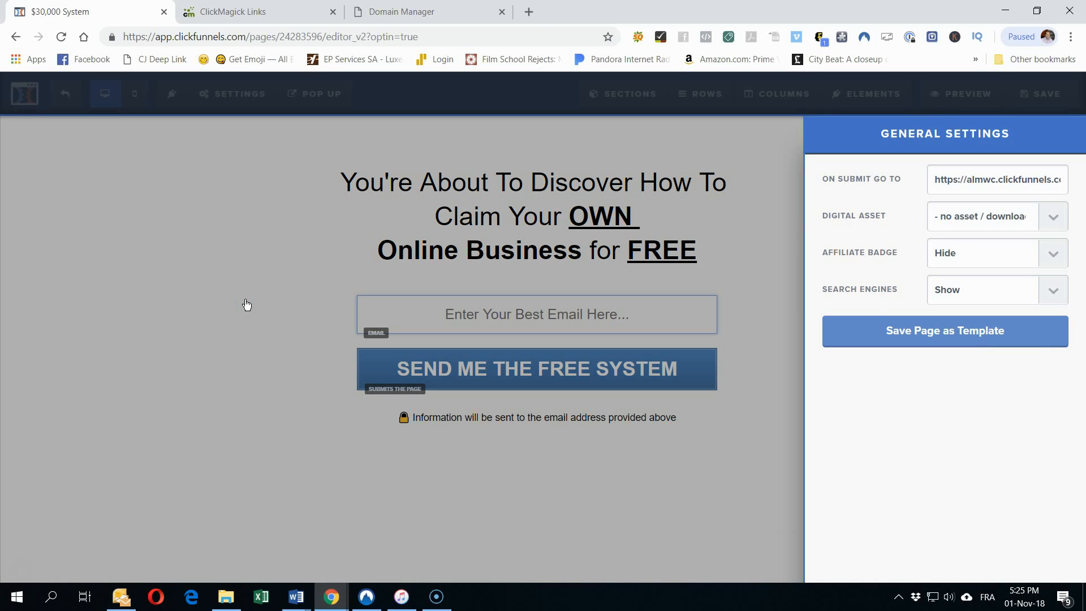
left_click(182, 165)
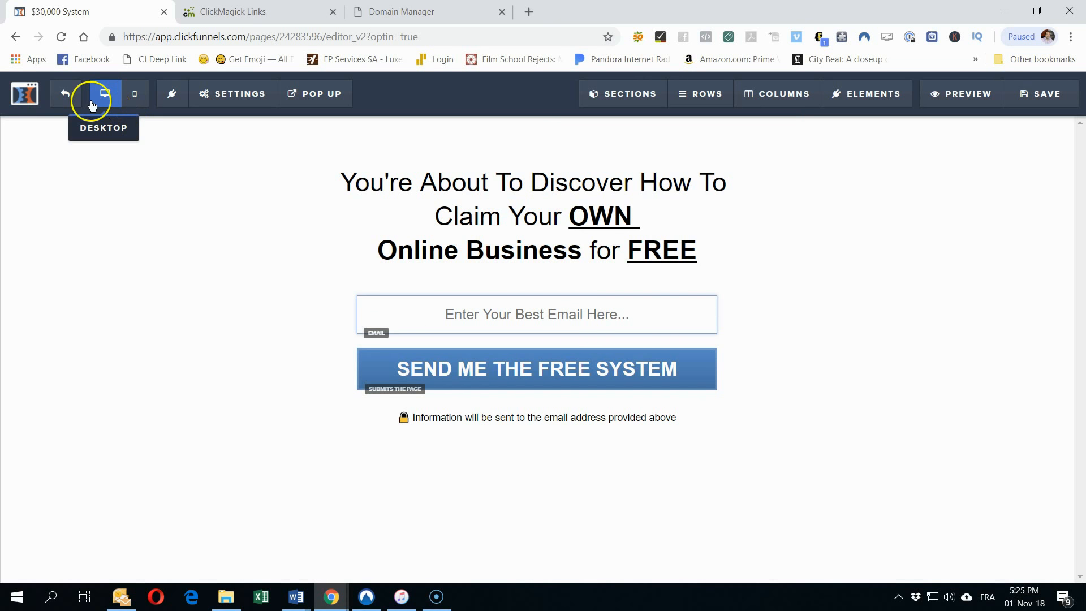
left_click(65, 94)
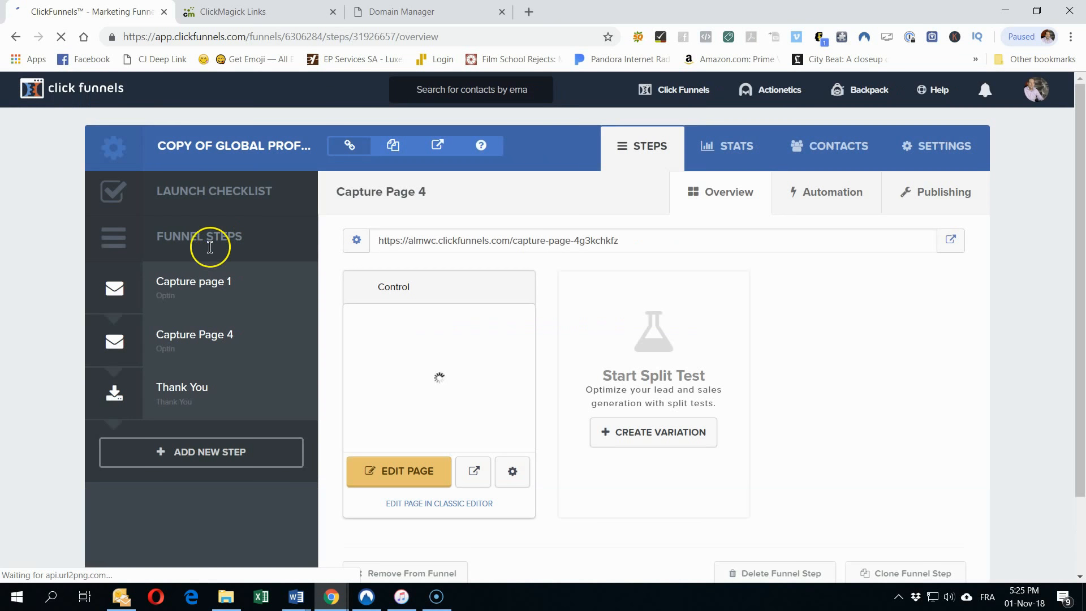
Step: Paste the thank-you URL over Capture page 1's On Submit Go To address and save
left_click(205, 299)
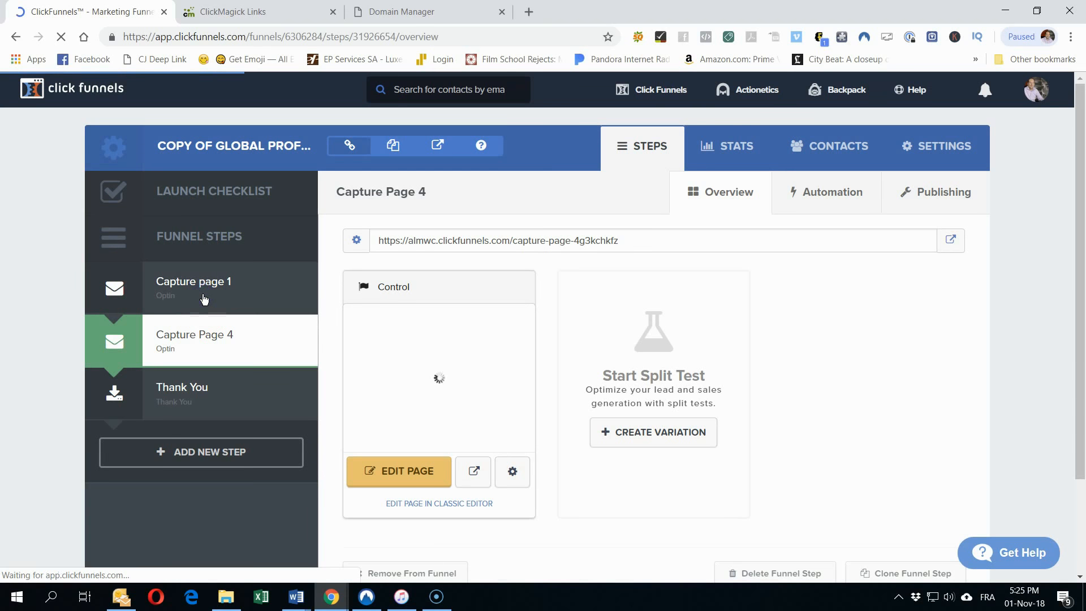
left_click(407, 471)
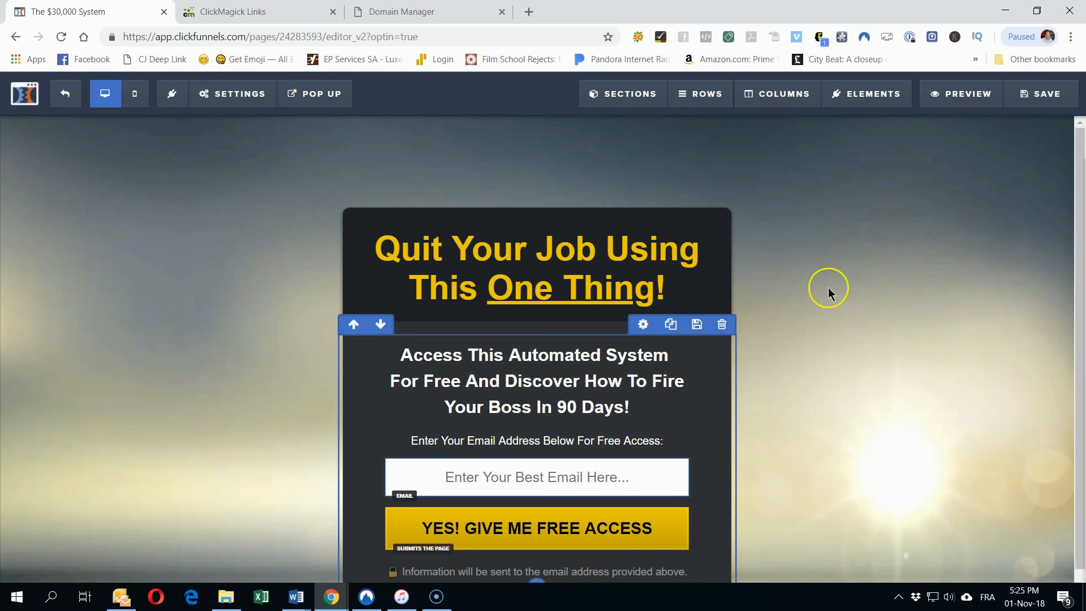
left_click(217, 95)
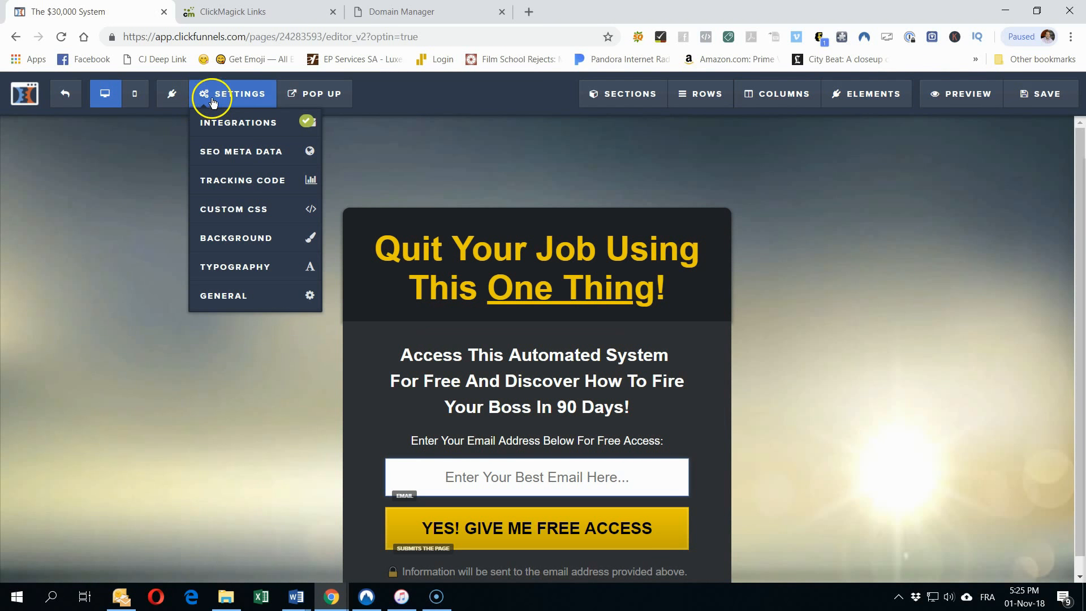
left_click(222, 294)
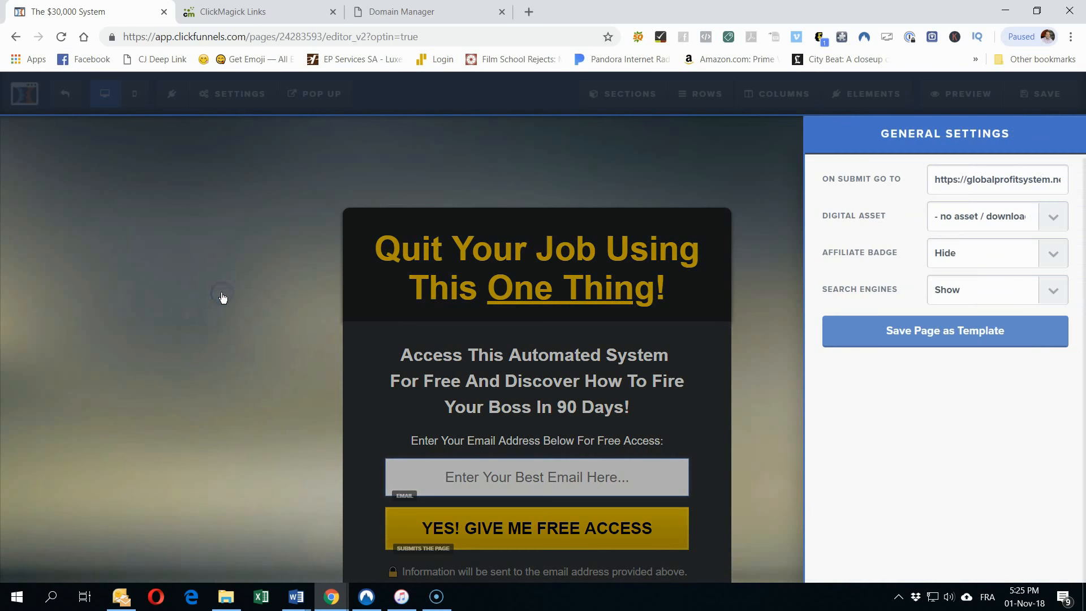
double_click(985, 178)
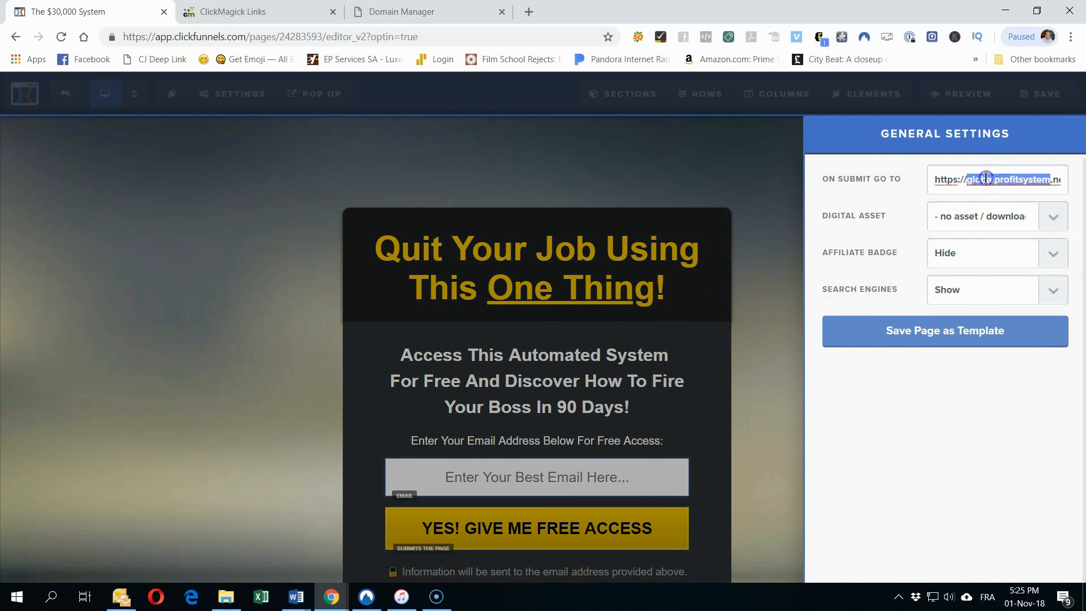
triple_click(985, 179)
right_click(985, 179)
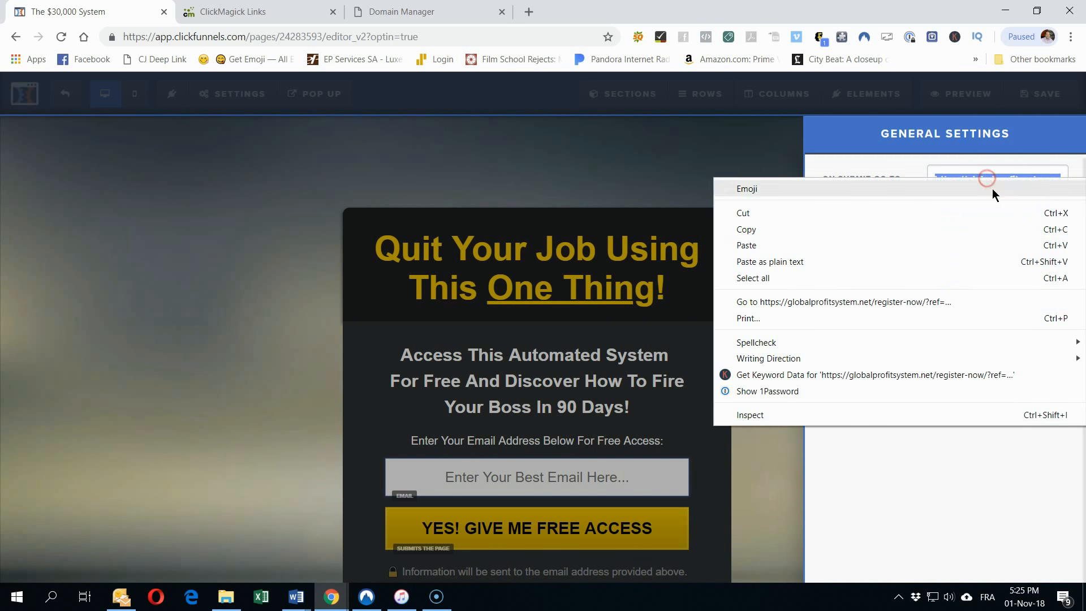
left_click(830, 245)
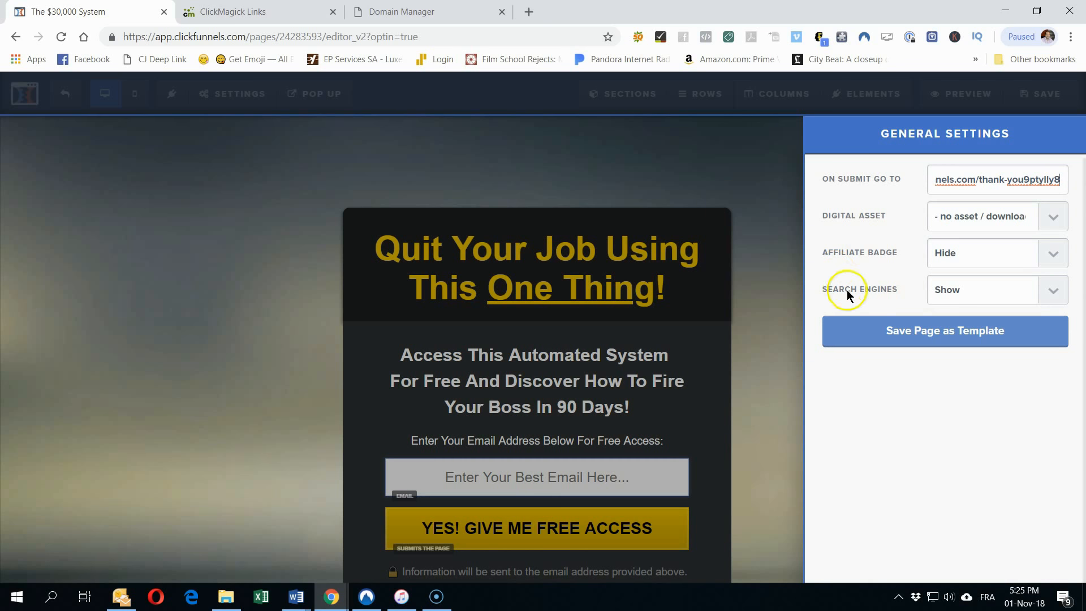
left_click(1040, 92)
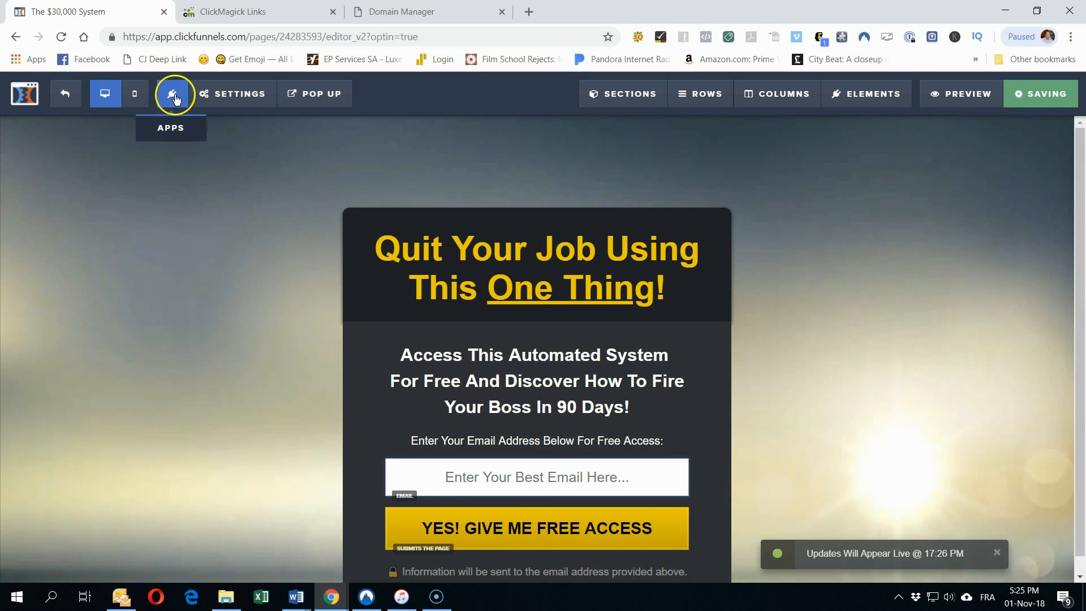
Step: Clear the on-submit address, paste the thank-you URL again, and save
mouse_move(218, 92)
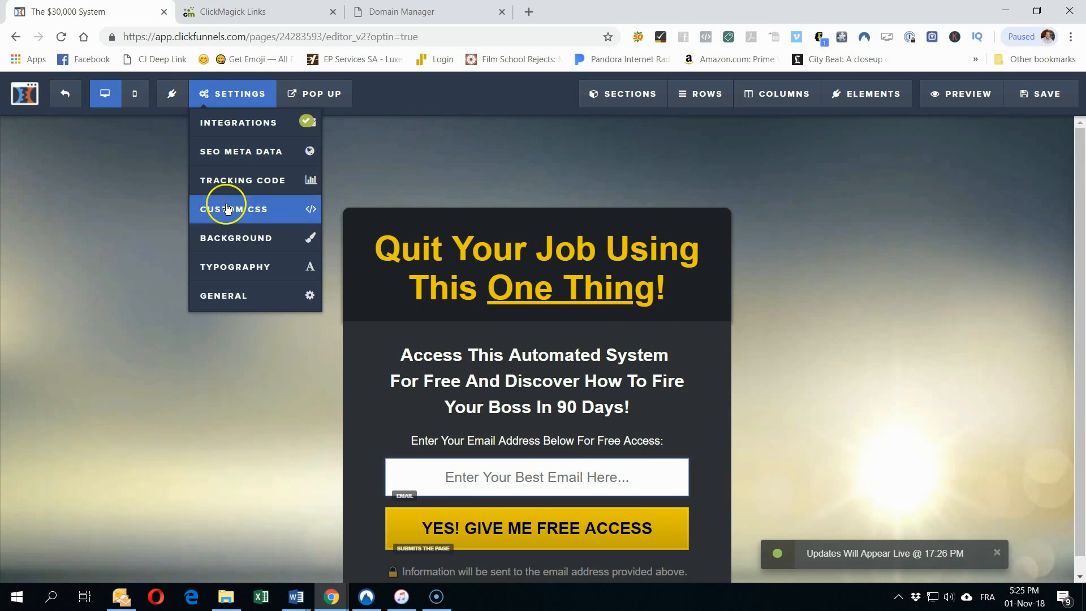
left_click(236, 298)
triple_click(985, 179)
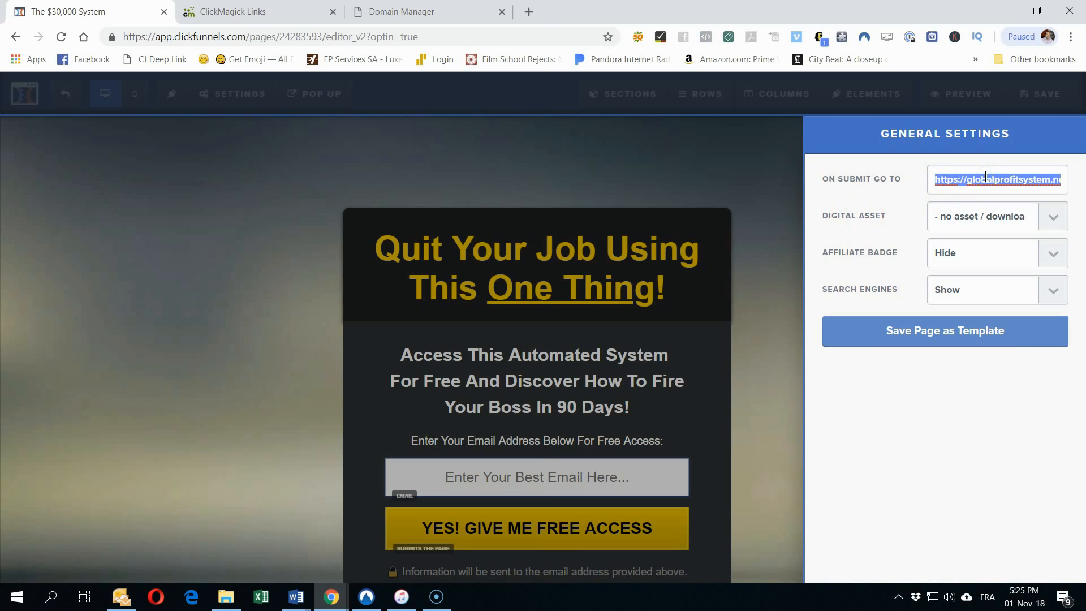
key("BackSpace")
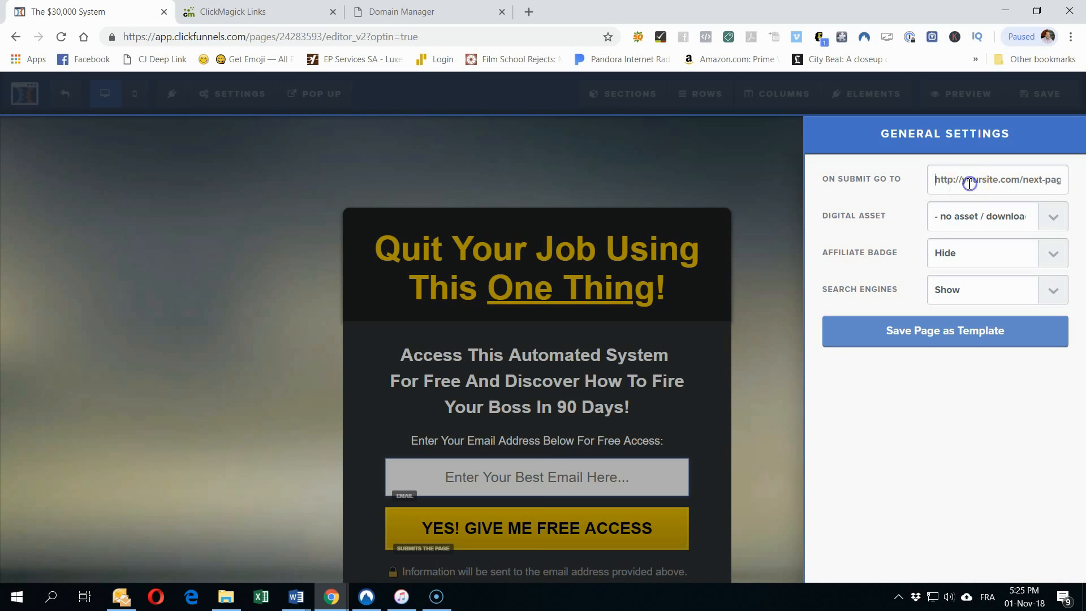
key("ctrl+v")
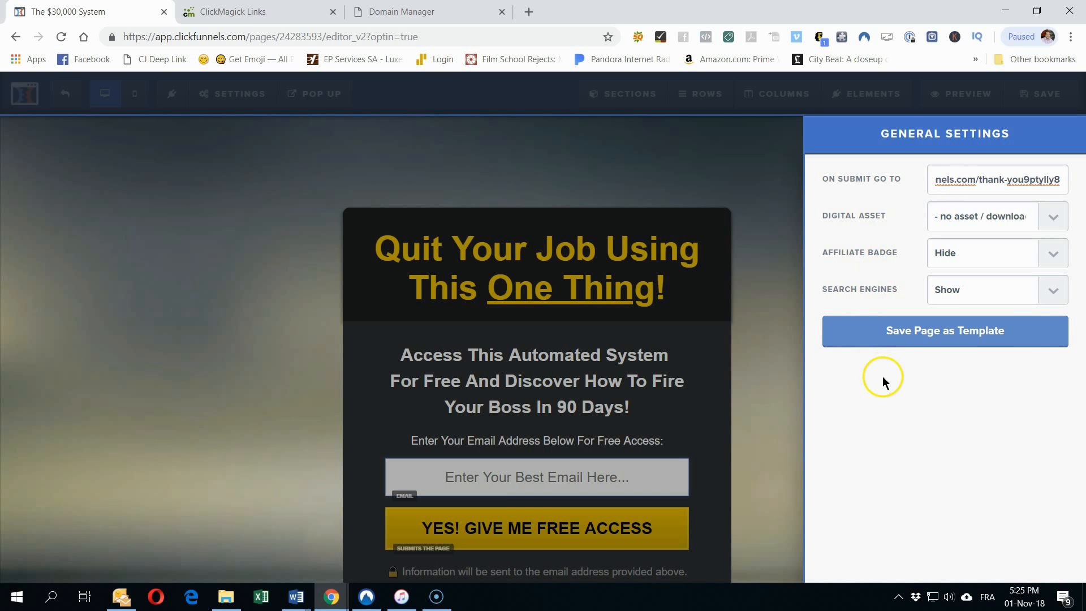
left_click(1028, 102)
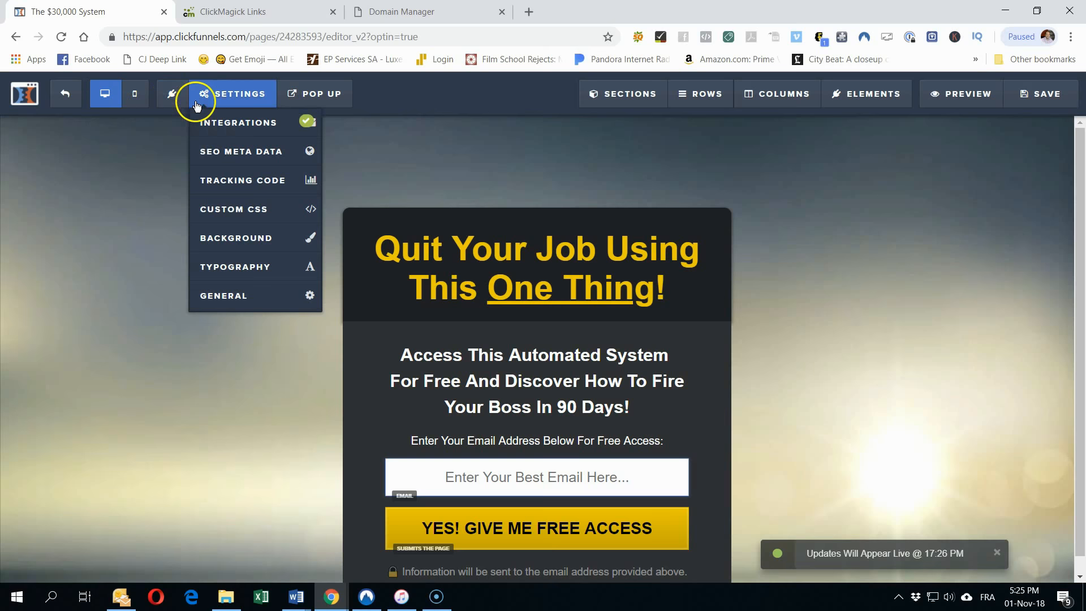
Step: Recheck the General settings address and leave the page editor
mouse_move(234, 93)
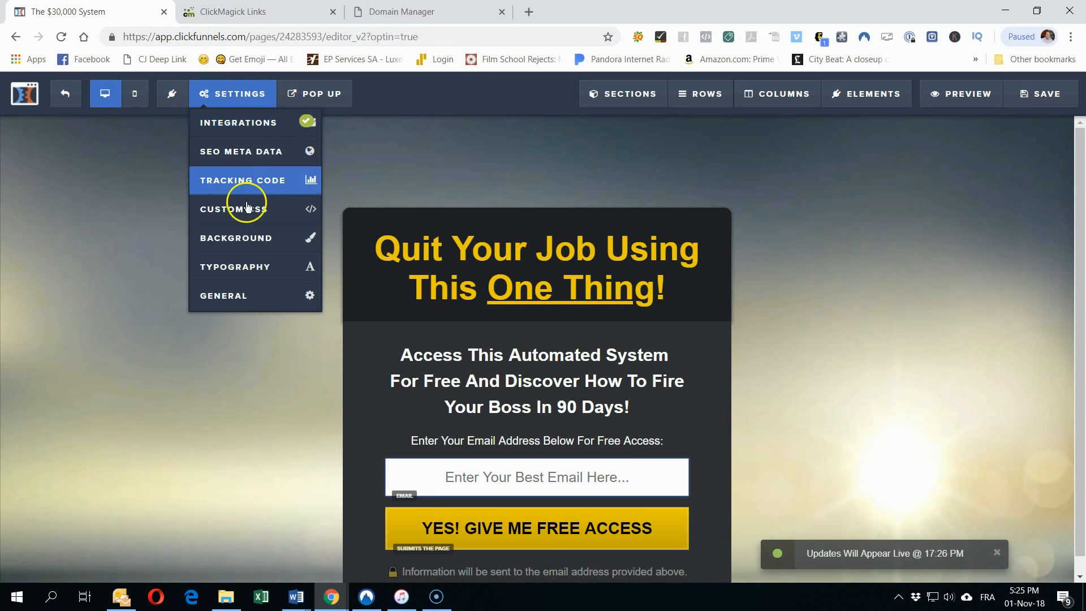
left_click(244, 294)
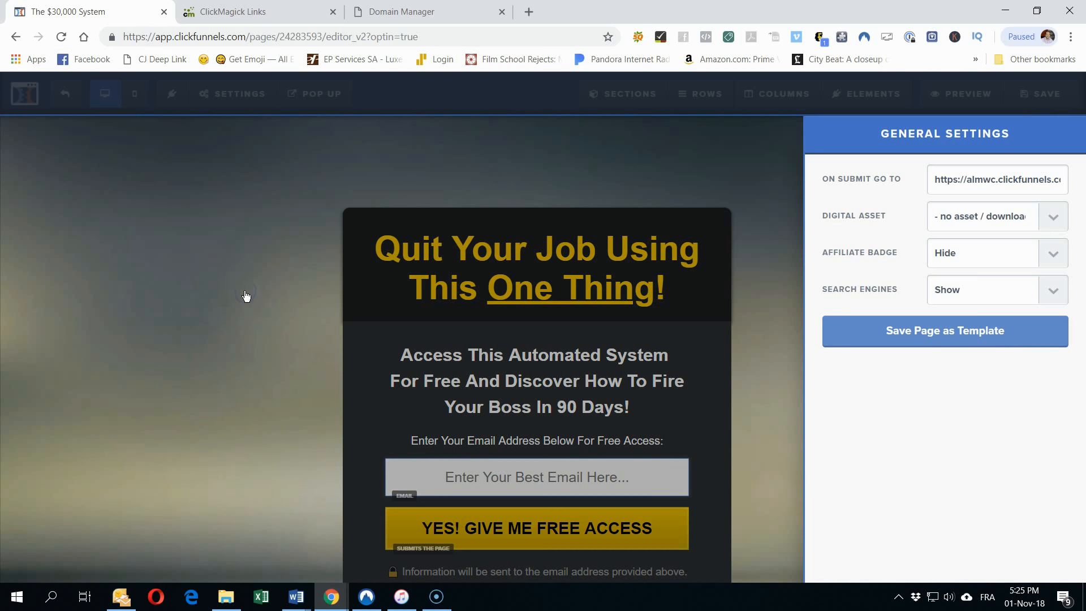
left_click(74, 163)
left_click(63, 94)
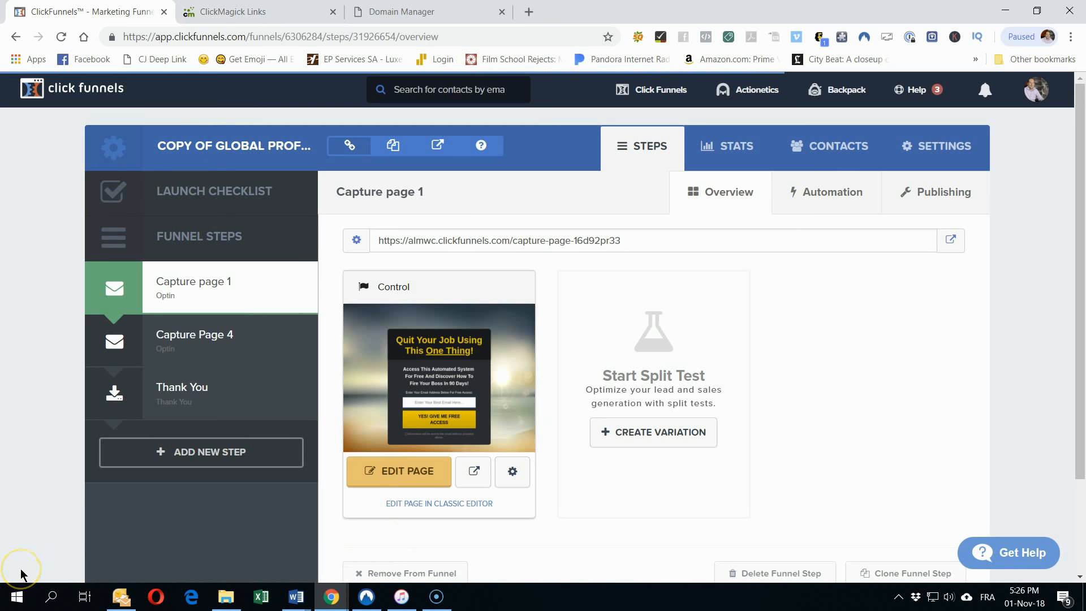
Step: In ClickMagick's tracking links list, copy the GPS - FREE BIZ link from its gear menu
left_click(244, 13)
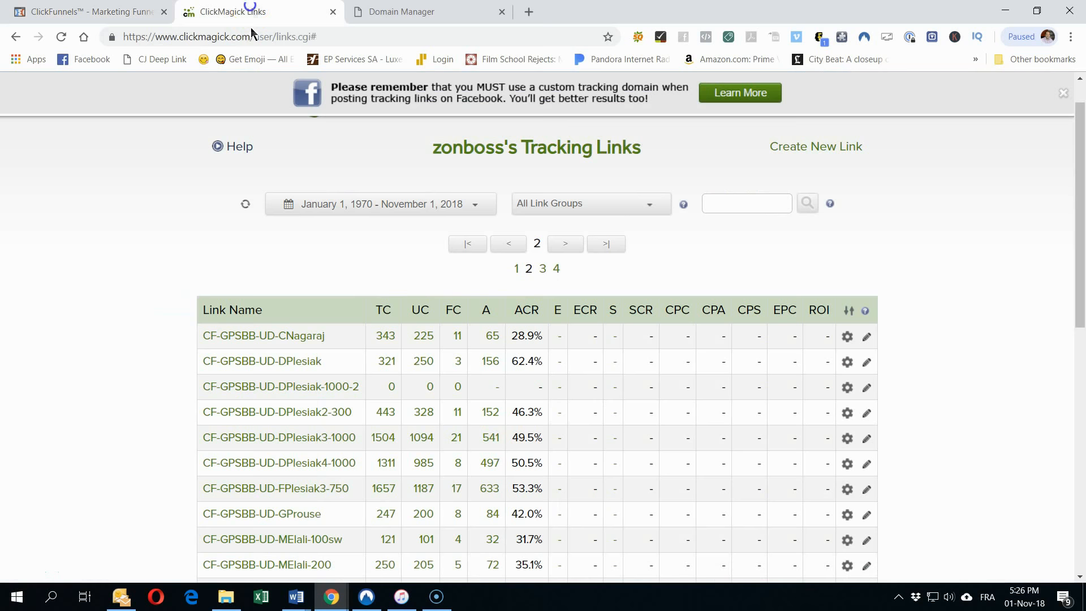
scroll(310, 373, "down", 5)
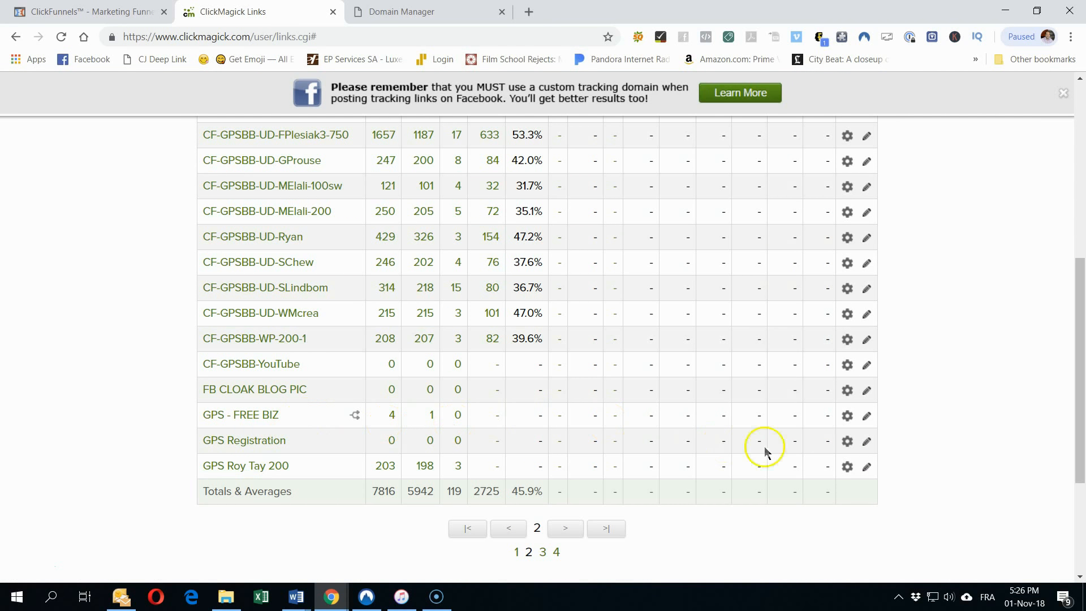
left_click(848, 417)
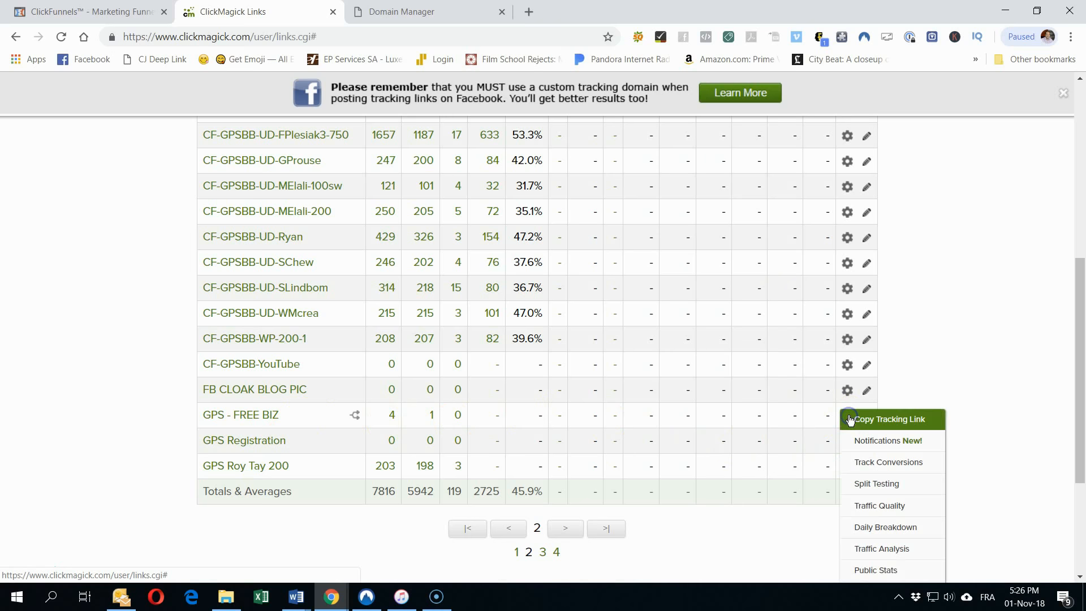
left_click(874, 419)
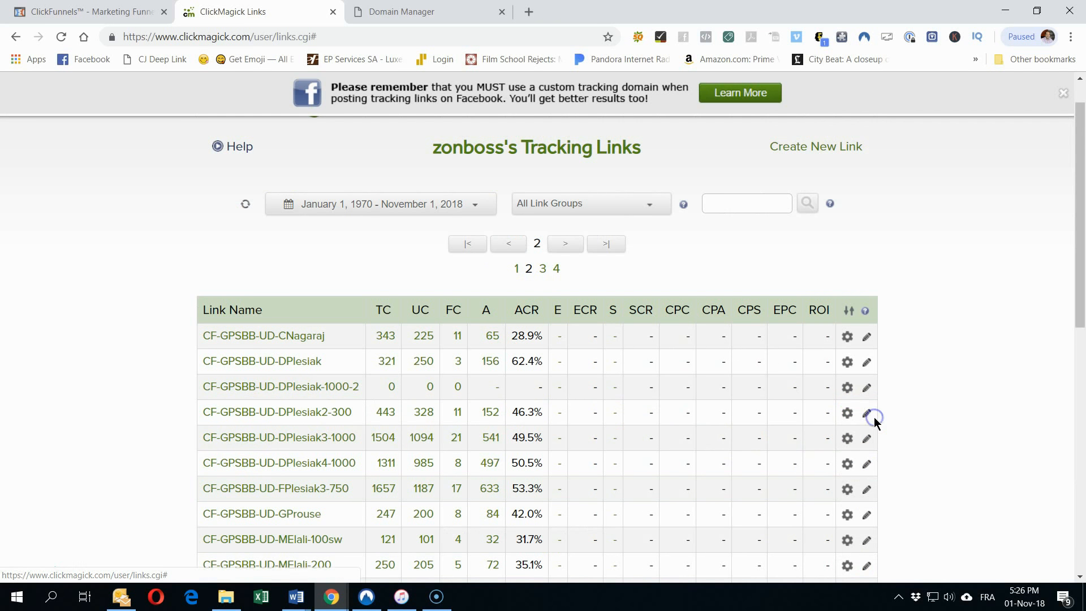
Step: Load the copied ClickMagick tracking link in a new browser tab
left_click(525, 13)
right_click(394, 35)
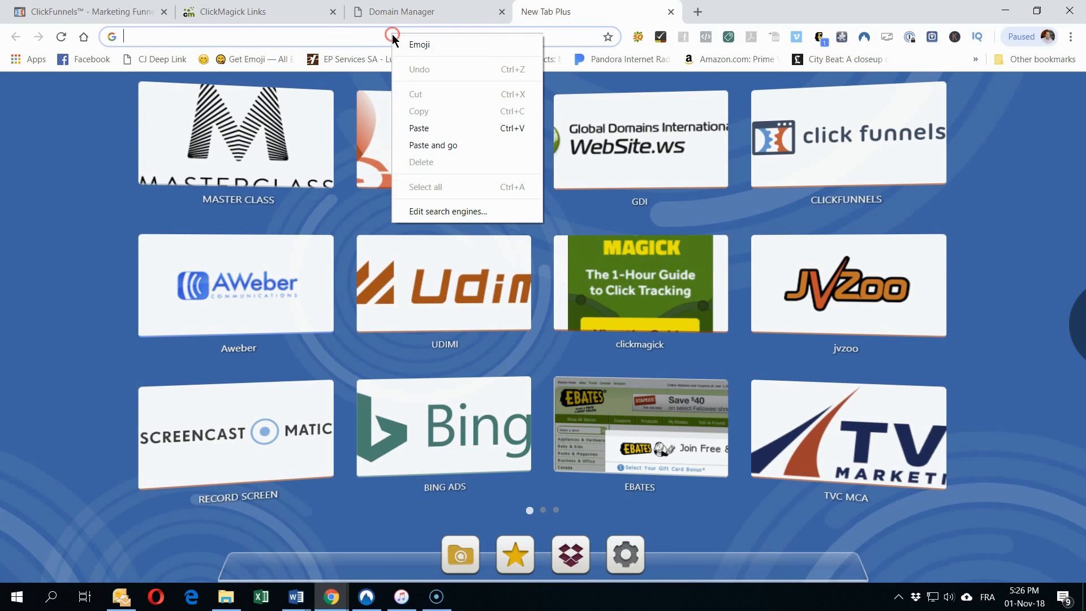
left_click(436, 145)
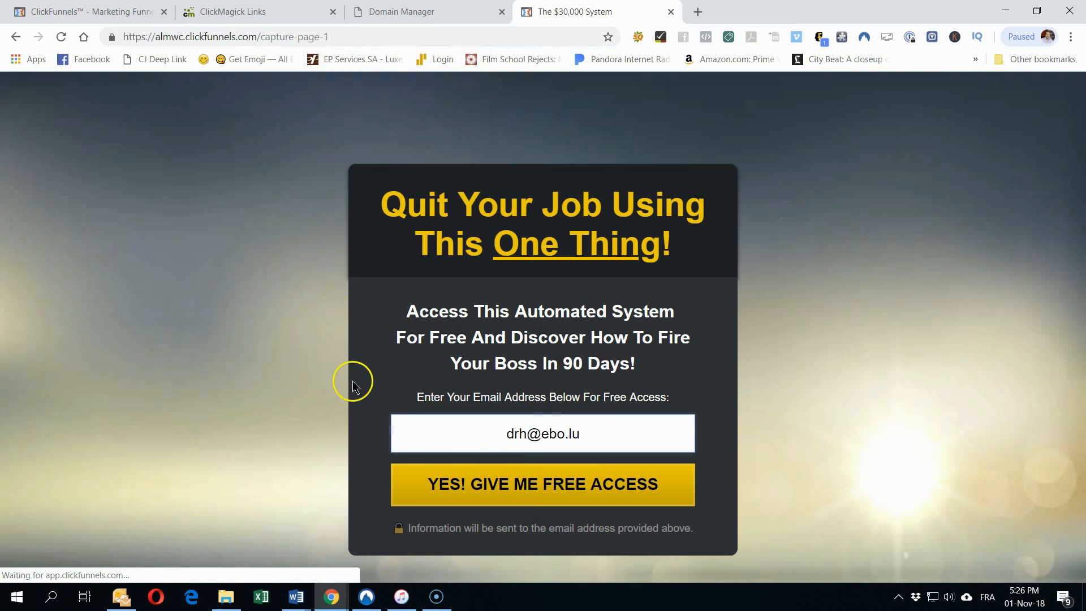
Step: Replace the prefilled e-mail with a test address and submit the capture form
double_click(510, 435)
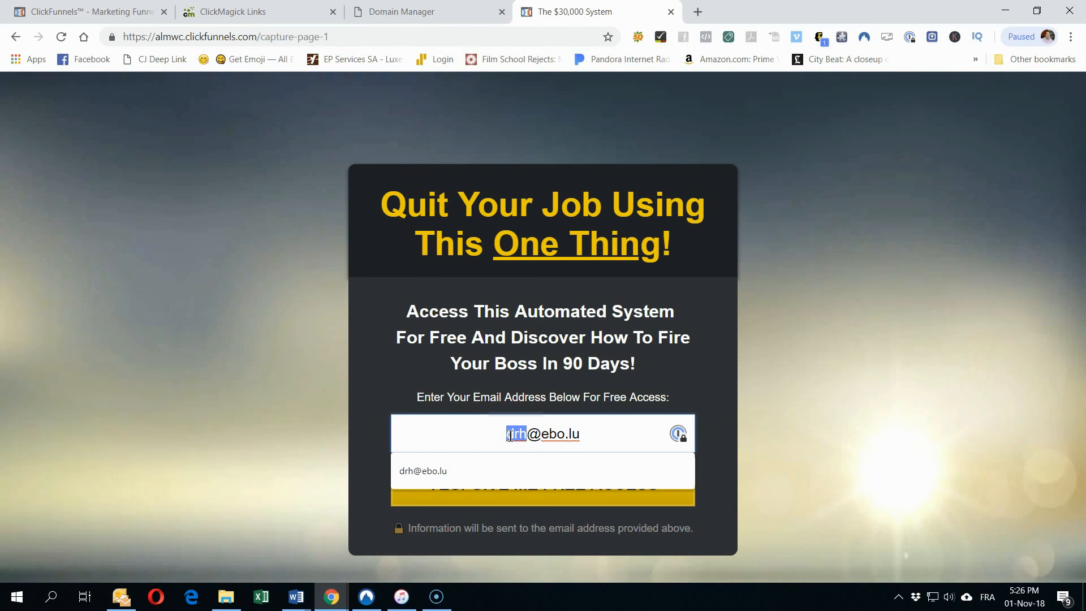
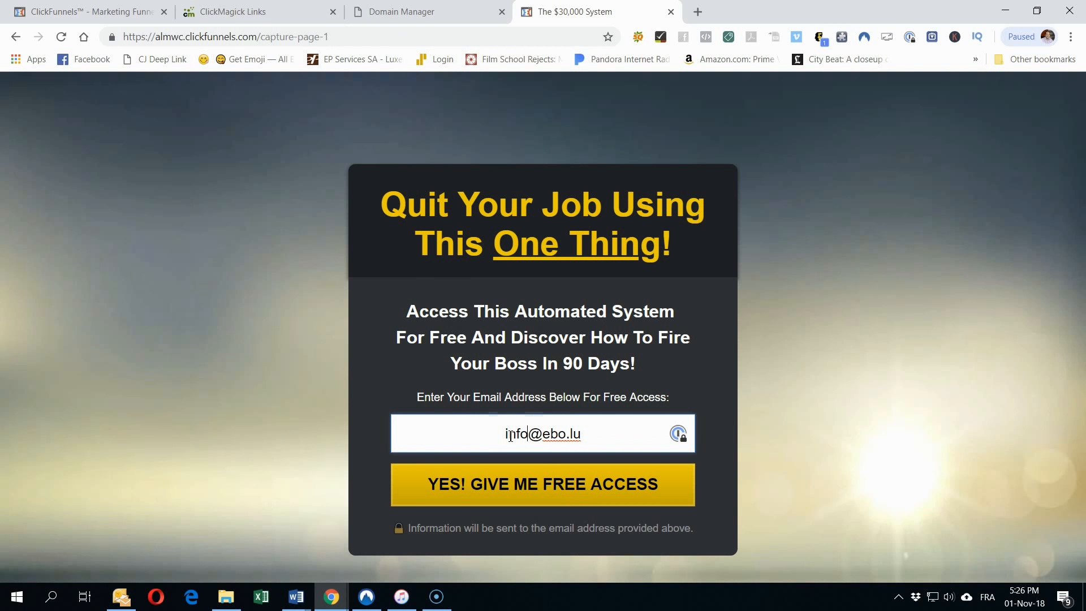
key("End")
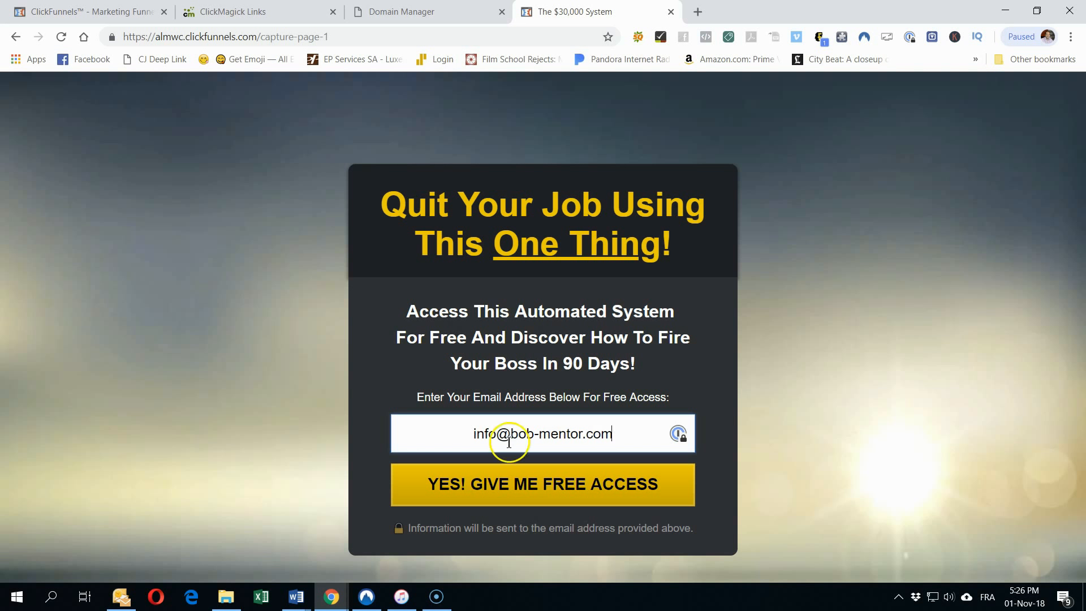
key("Return")
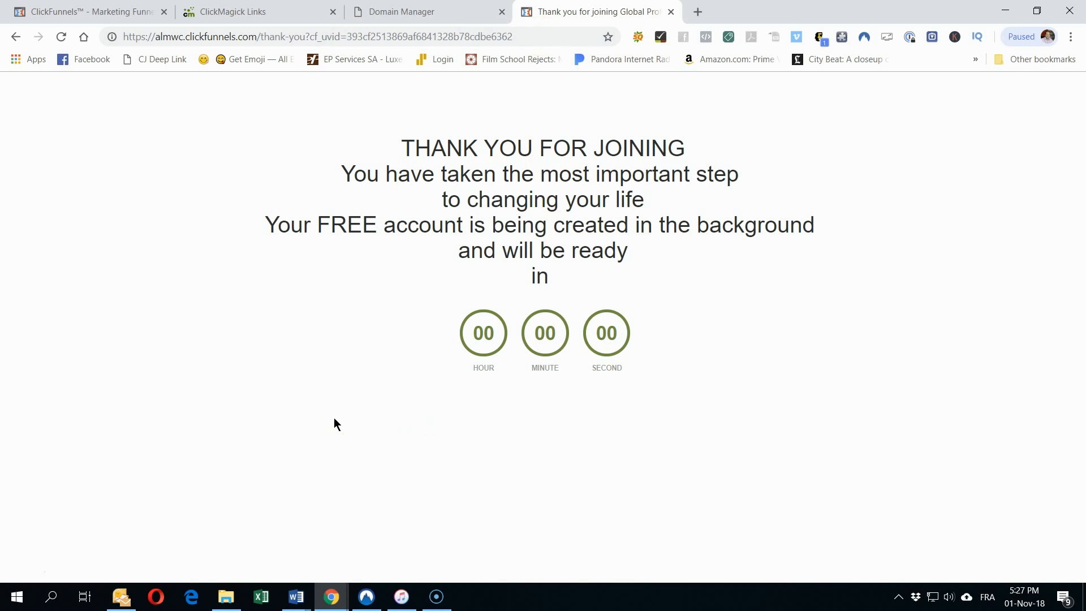
left_click(89, 16)
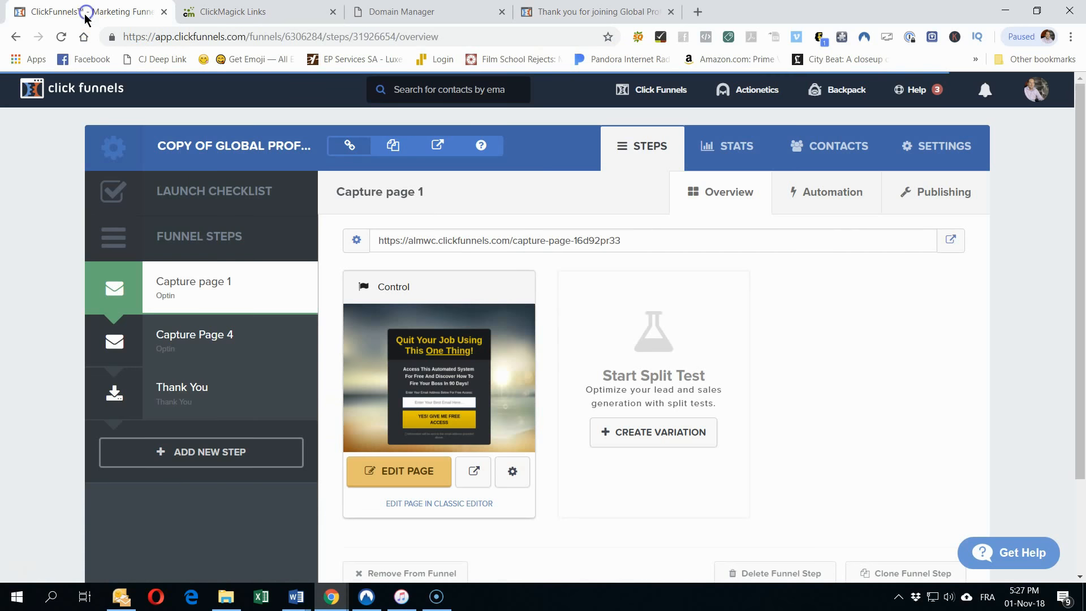
left_click(167, 394)
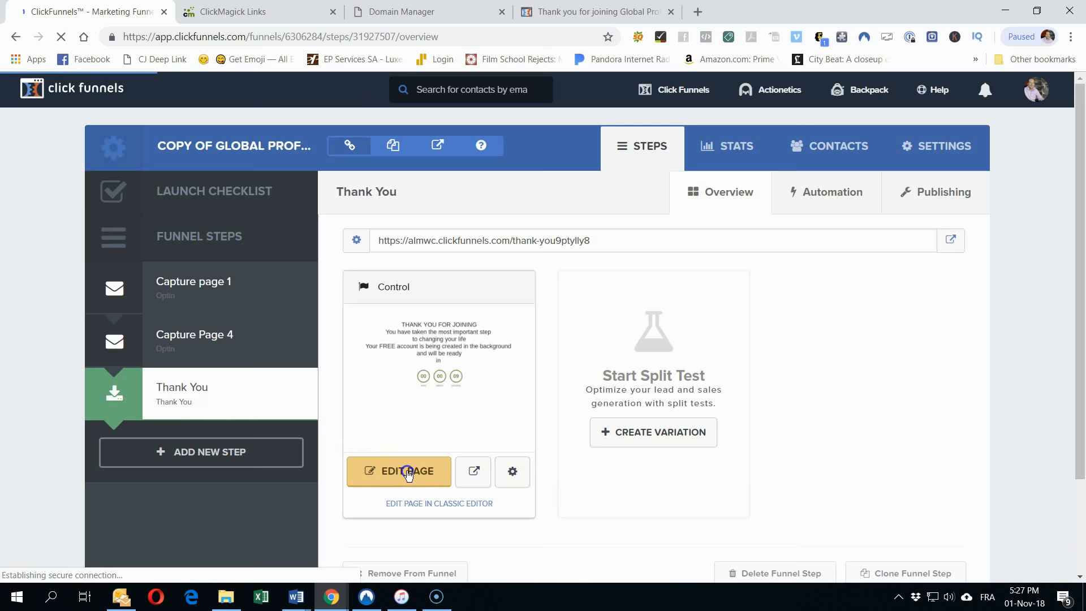
left_click(408, 474)
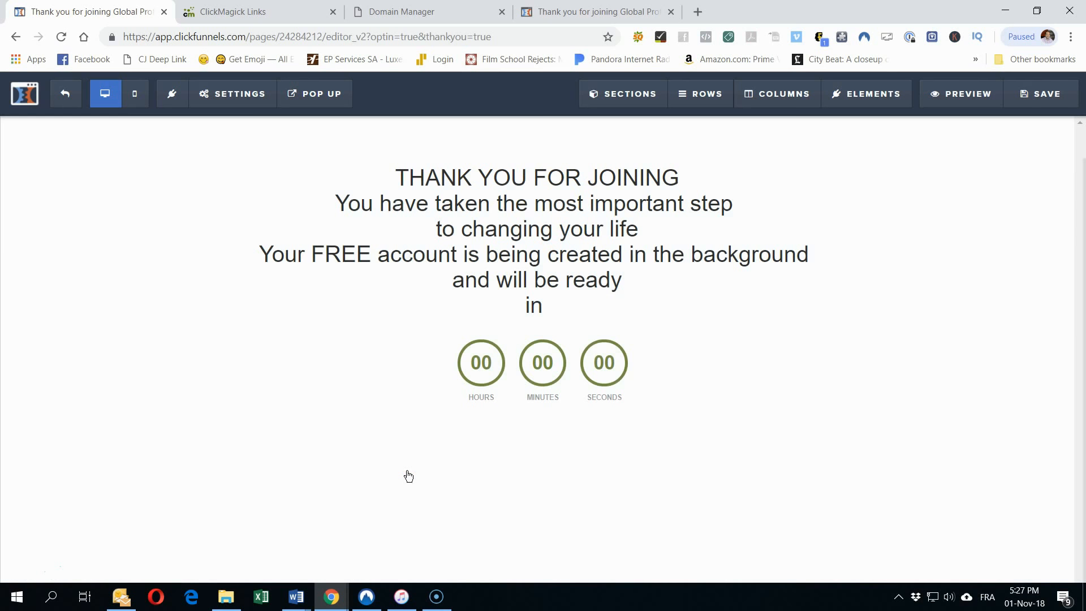
left_click(552, 376)
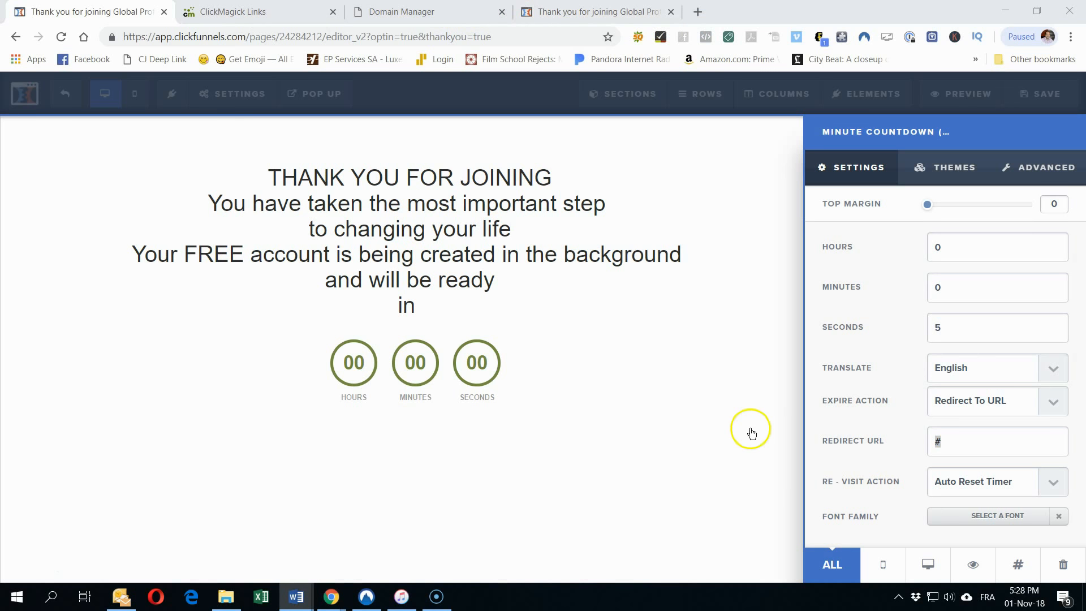
key("ctrl+v")
left_click(1008, 441)
key("Home")
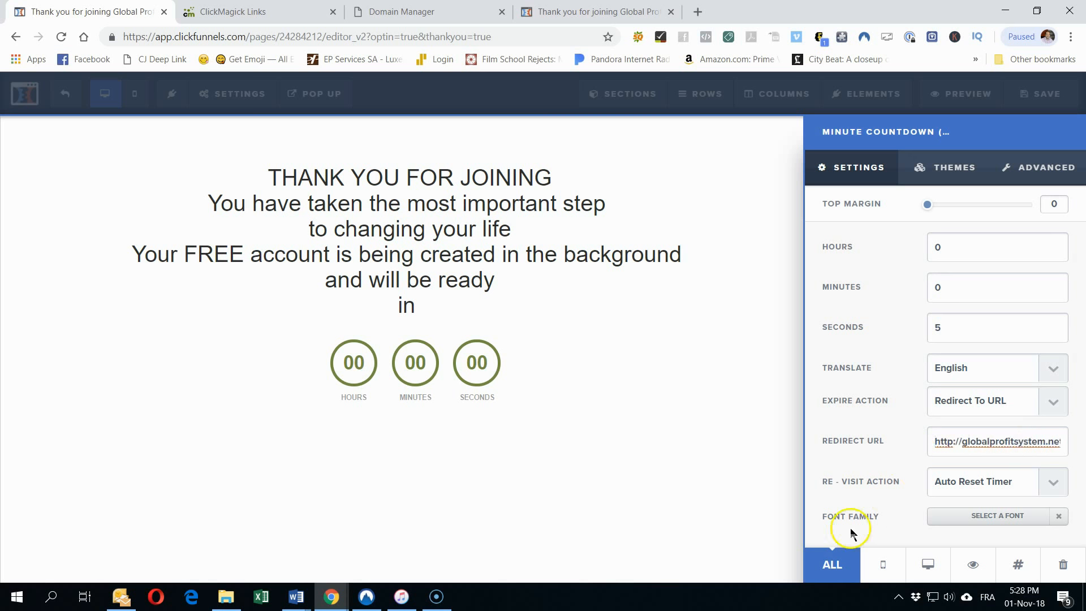
Step: Save the thank-you page, close the old thank-you tab, and preview the page
left_click(1051, 92)
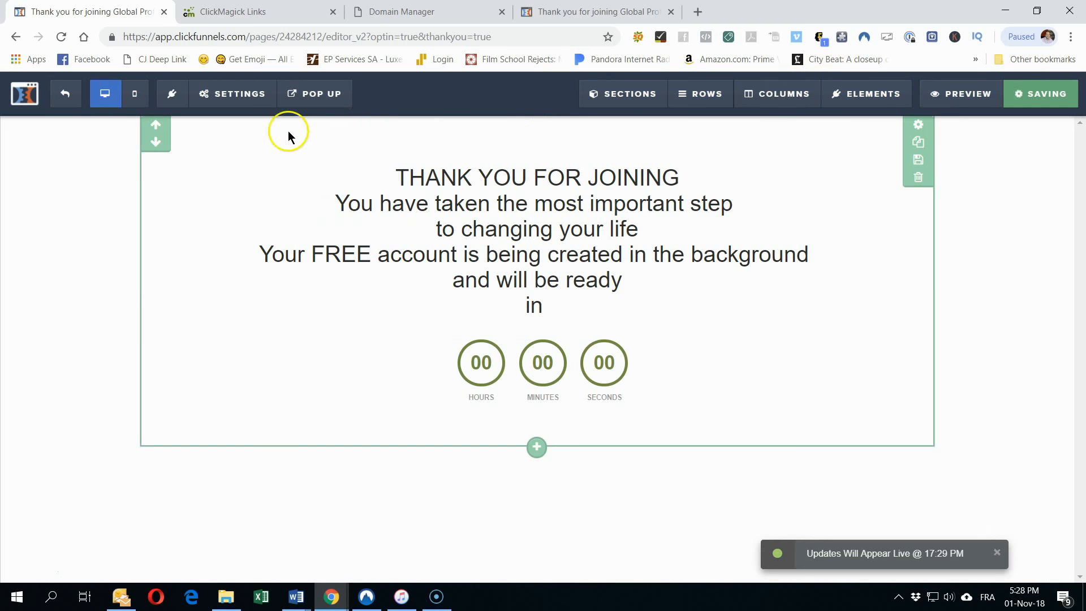
left_click(670, 12)
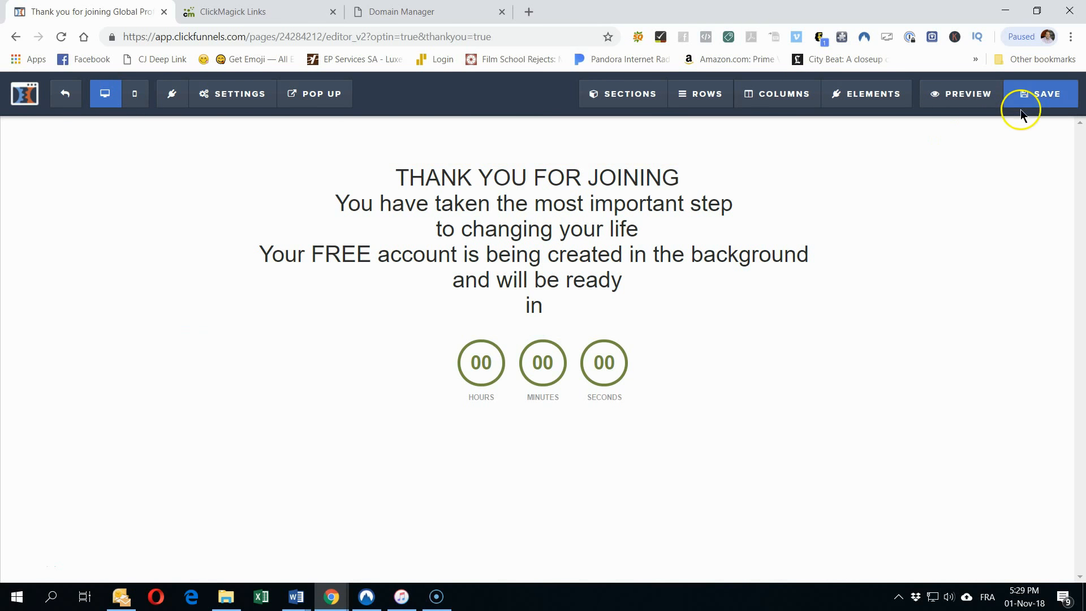
left_click(961, 93)
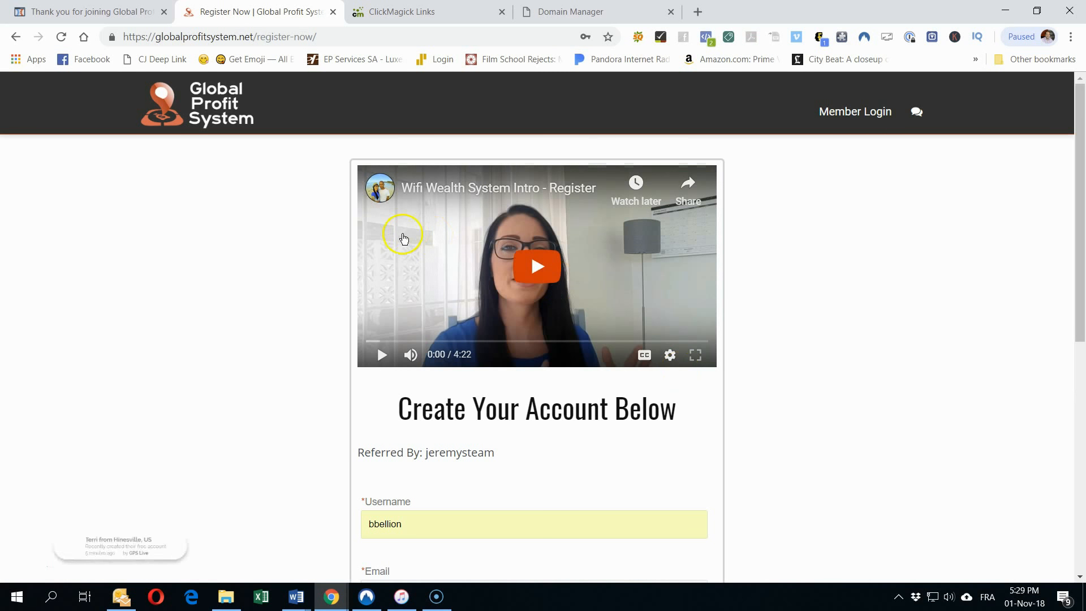
Step: Confirm the countdown lands on Create Your Account Below, then return to the Word plan document
mouse_move(296, 597)
left_click(357, 526)
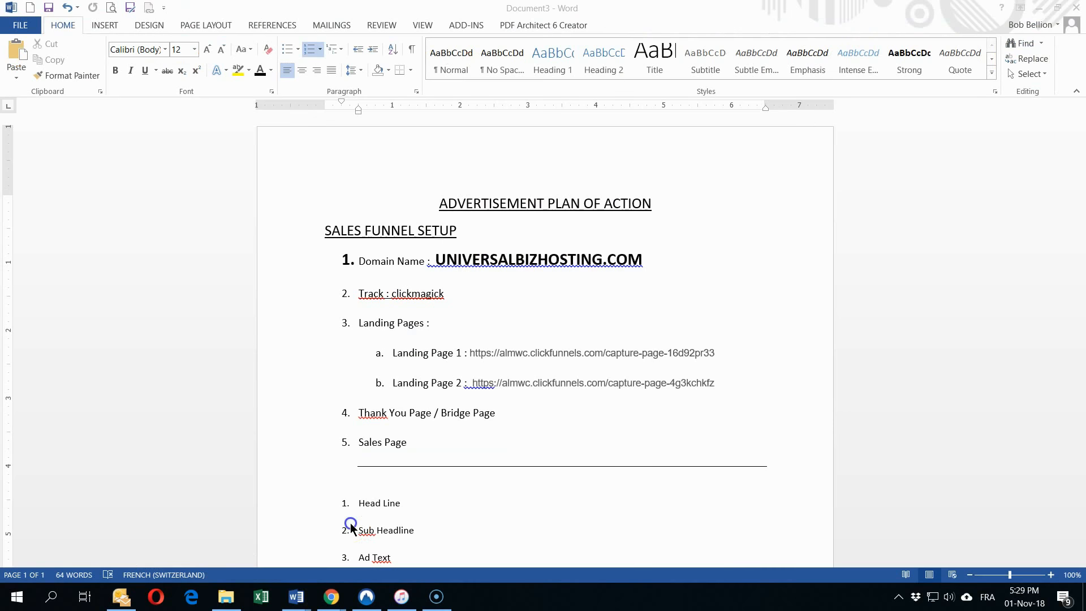
double_click(379, 260)
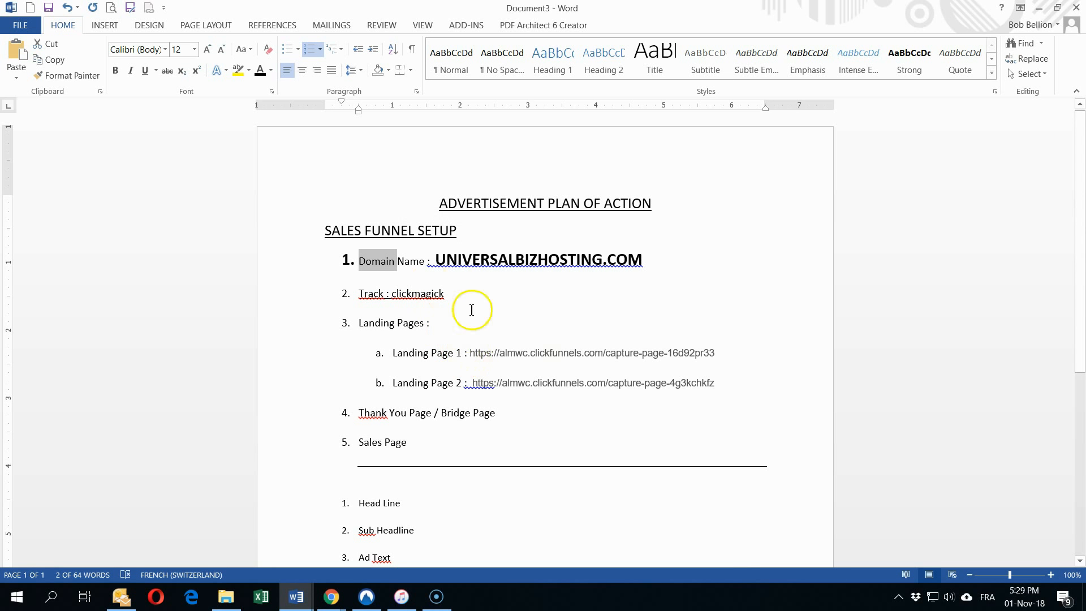
left_click(541, 407)
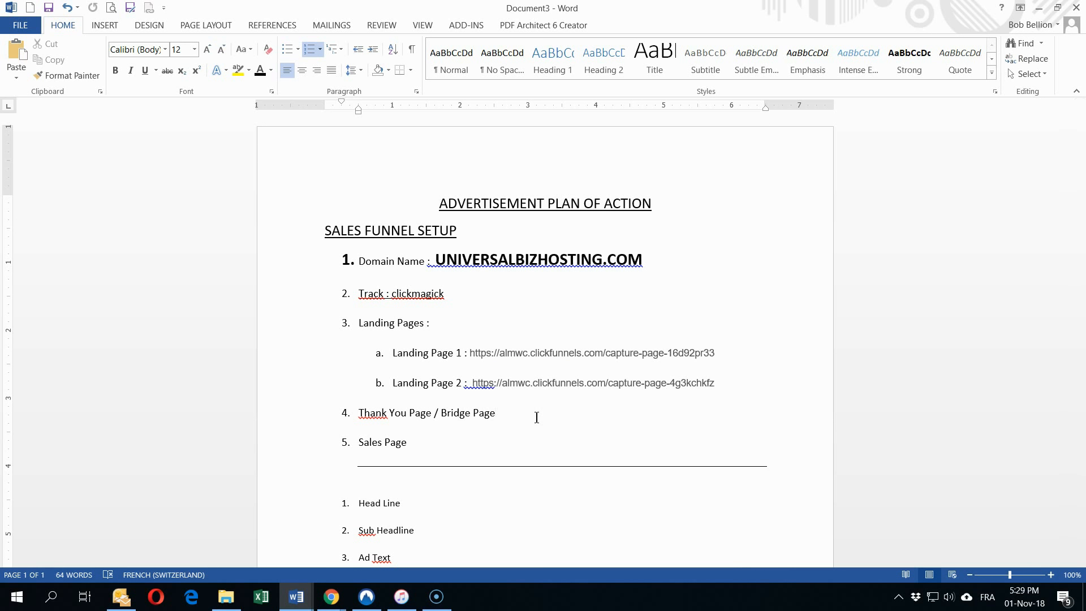
left_click(471, 448)
scroll(471, 447, "down", 3)
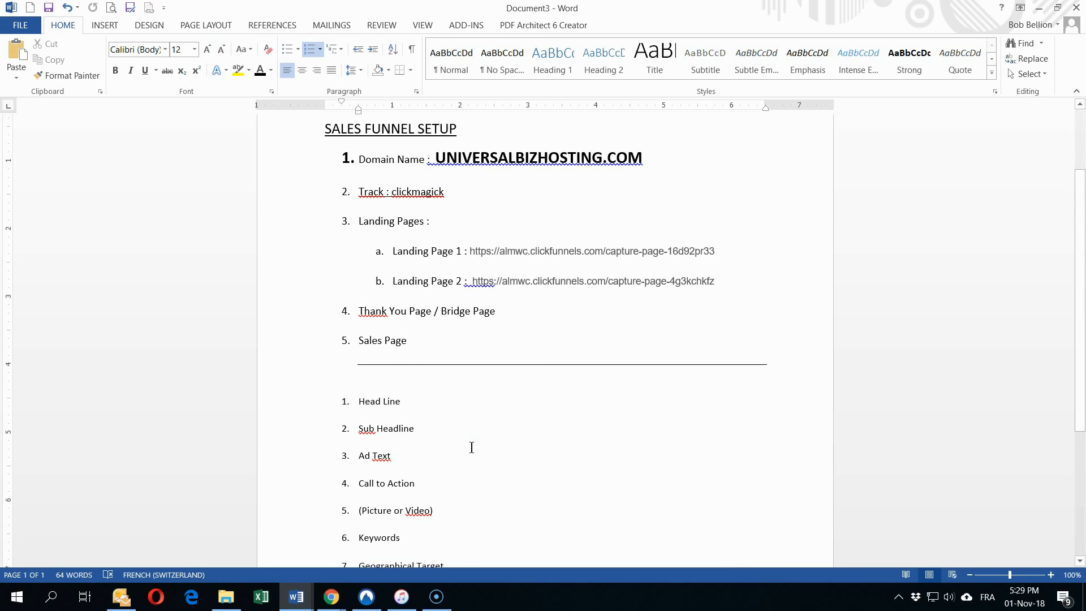